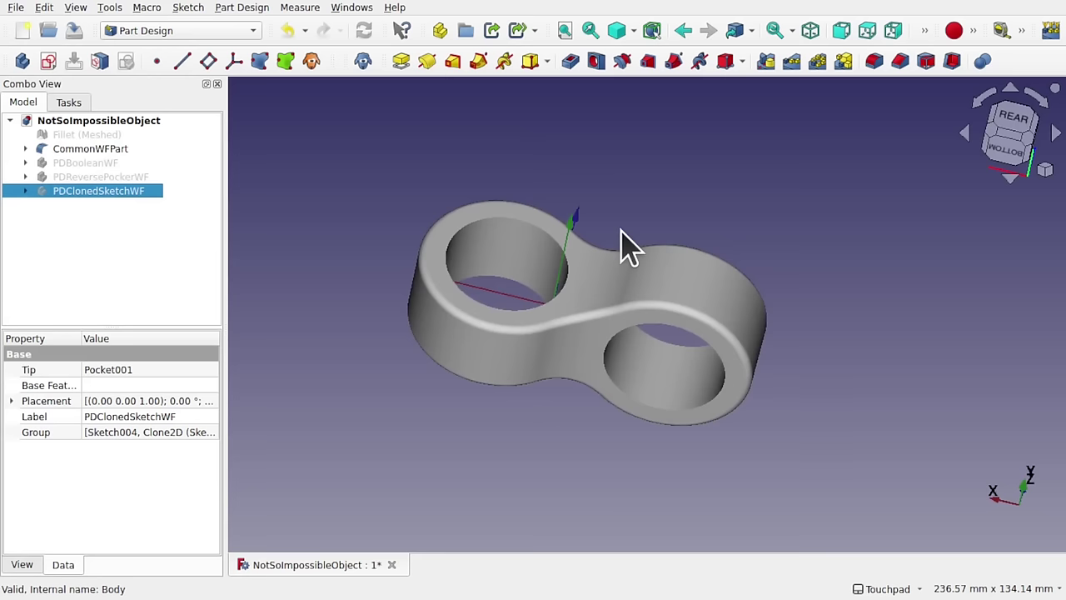
Step: Compare the finished versions of the object by showing CommonWFPart, PDBooleanWF and PDReversePockerWF one at a time
left_click_drag(629, 245, 609, 341, "alt")
left_click(105, 149)
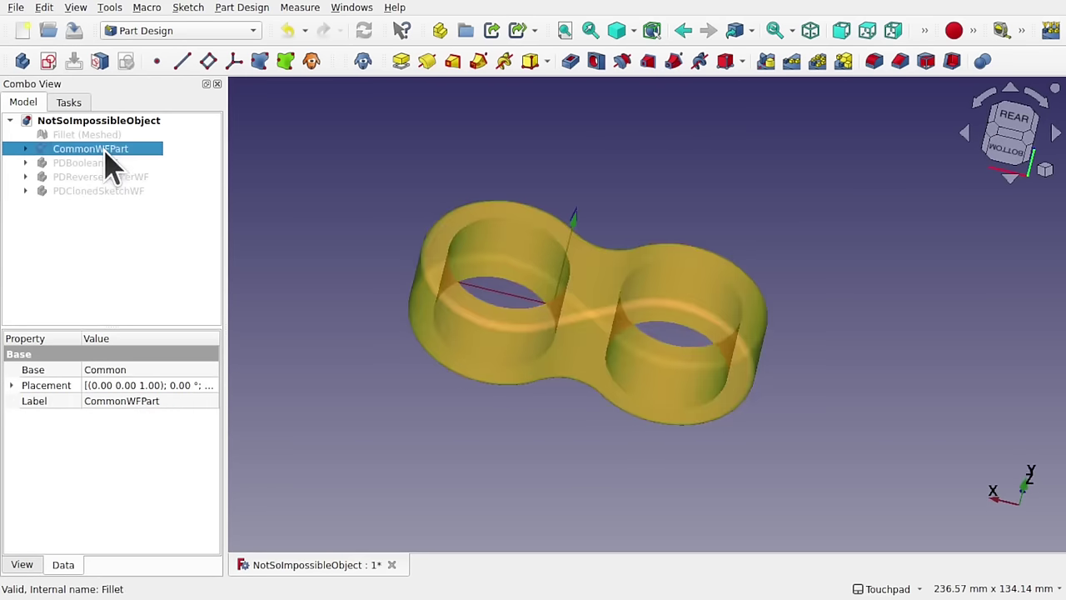
key("space")
left_click(89, 163)
key("space")
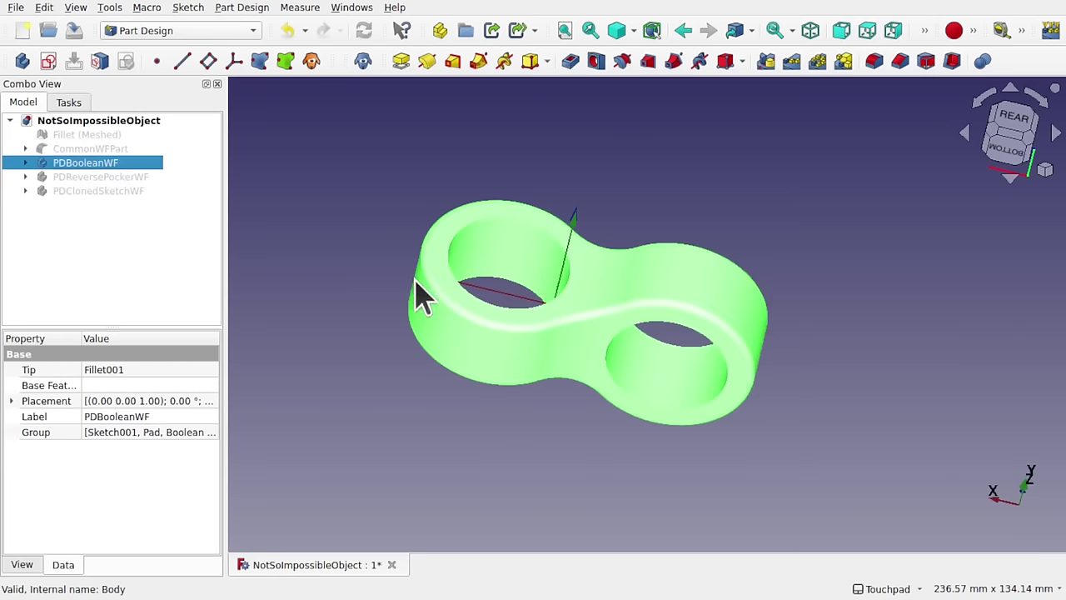
key("space")
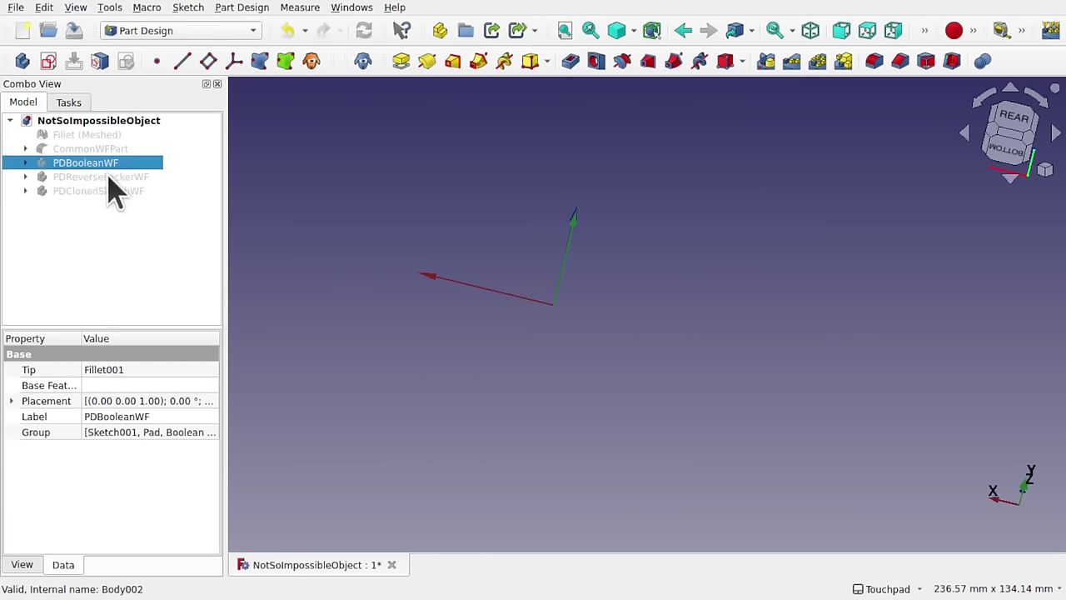
left_click(110, 177)
key("space")
left_click_drag(583, 300, 598, 346, "alt")
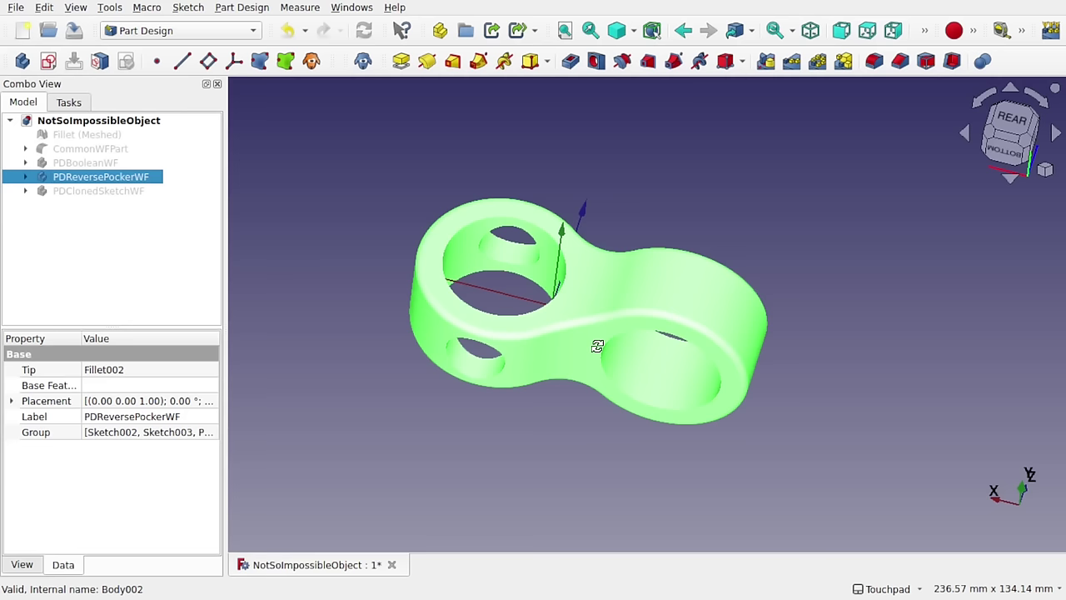
middle_click_drag(598, 365, 558, 339)
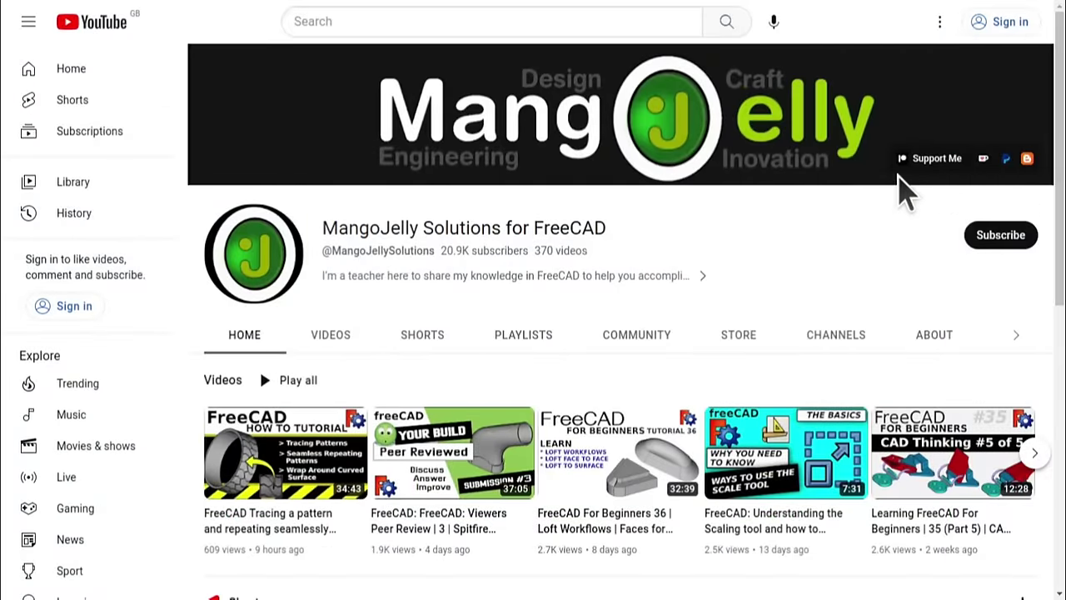
Step: Switch to the YouTube channel page and view the donation links in its About description
left_click(935, 338)
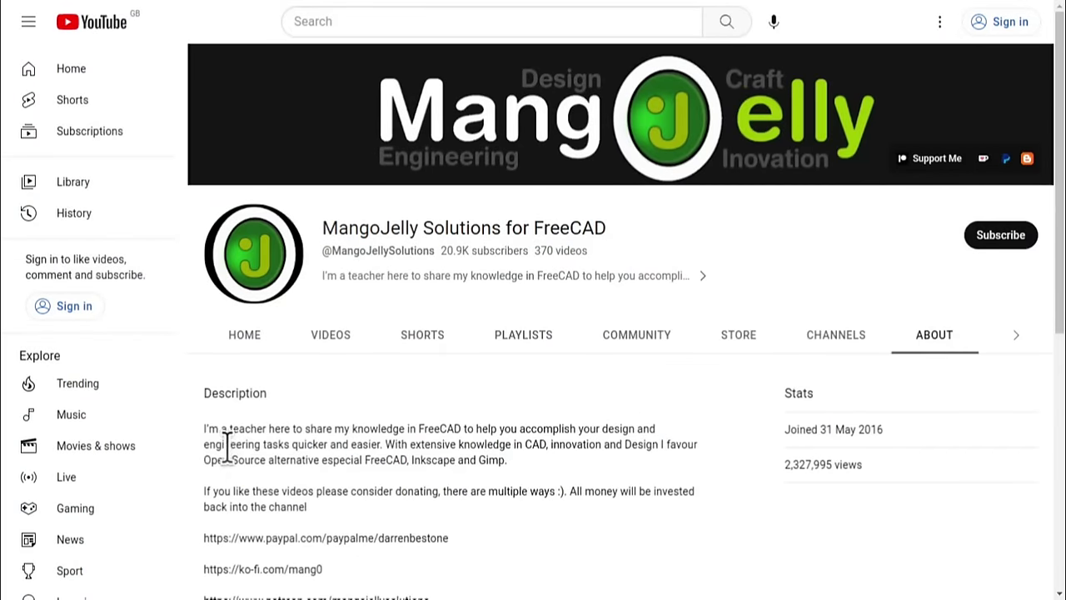
scroll(222, 449, "down", 2)
left_click_drag(449, 416, 207, 338)
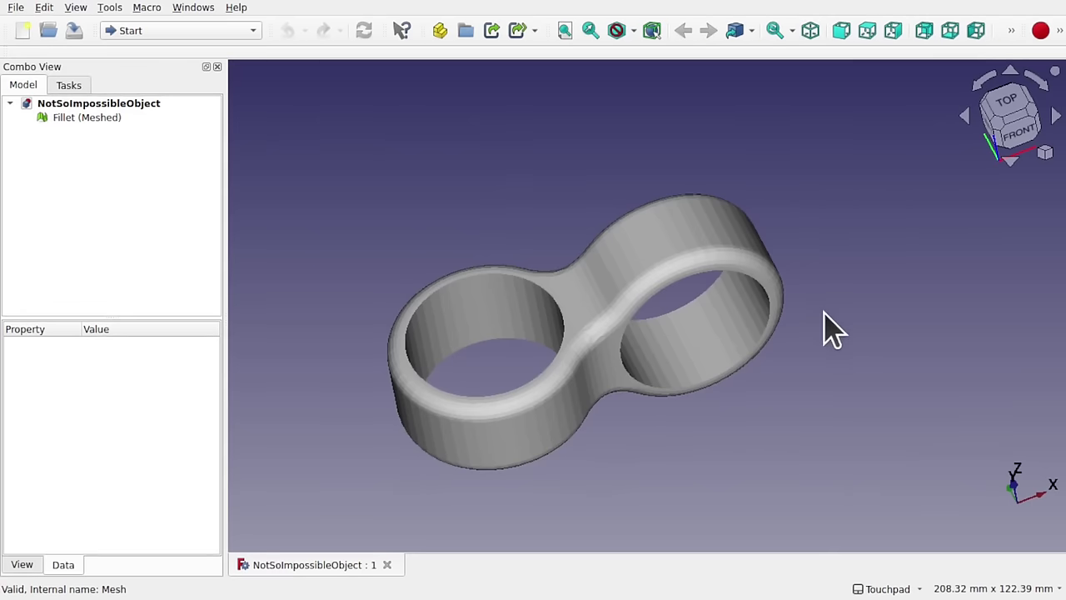
Step: Examine the reference mesh in FreeCAD from the top, rear, bottom, right and left sides to compare its profiles
left_click_drag(708, 338, 645, 350, "alt")
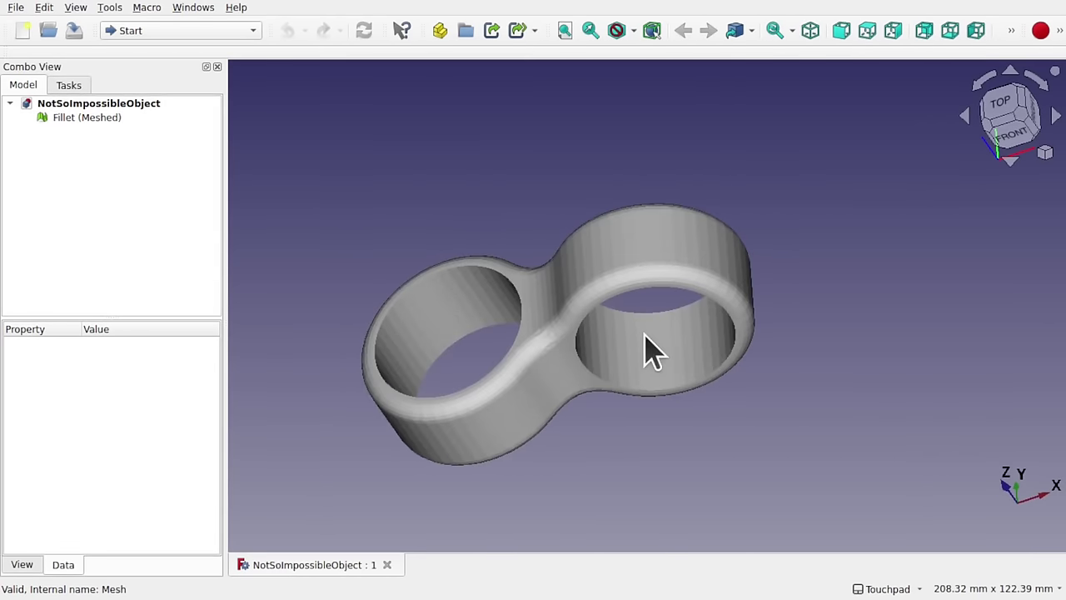
left_click(1004, 117)
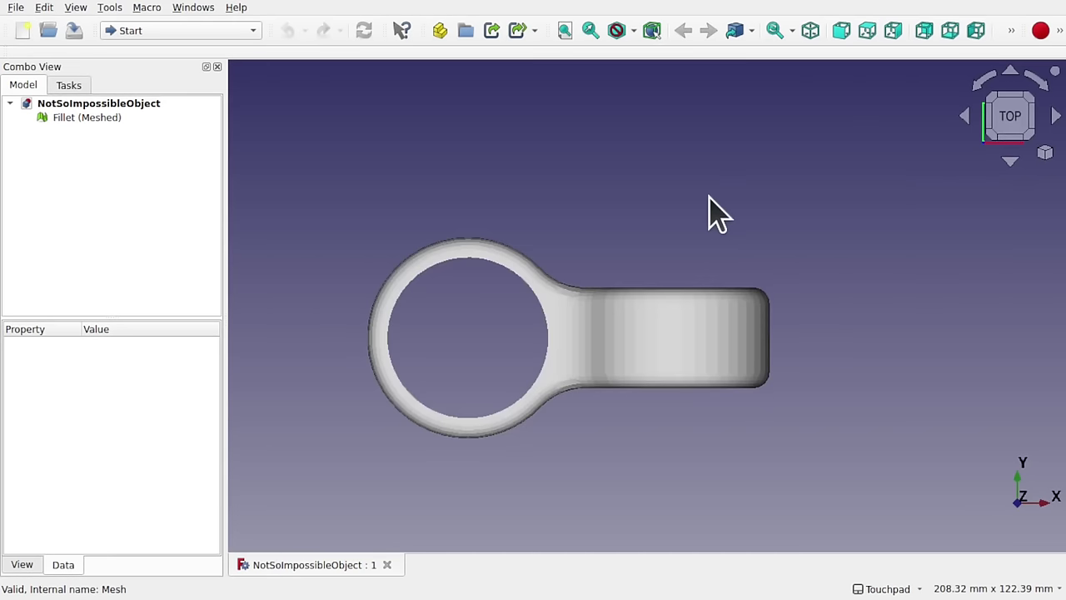
left_click_drag(715, 215, 957, 162, "alt")
left_click(1011, 125)
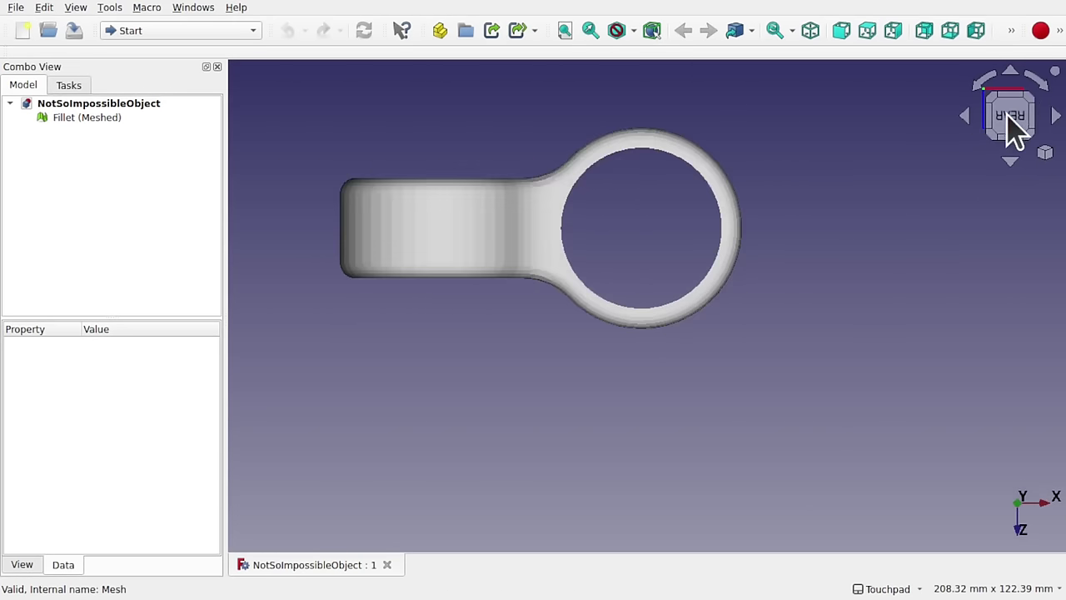
left_click_drag(657, 208, 738, 404, "alt")
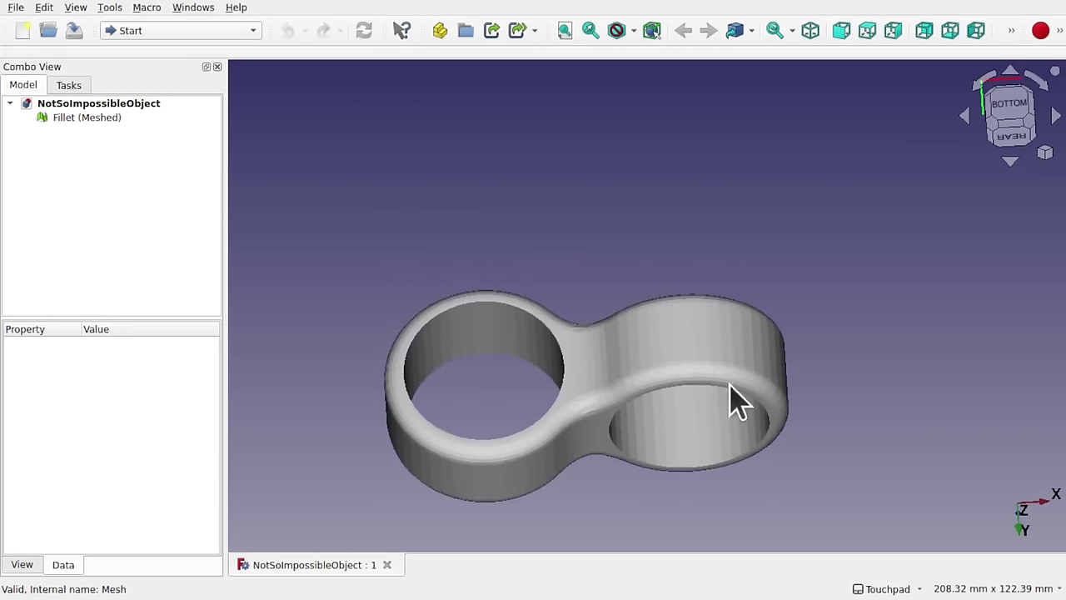
left_click(1010, 108)
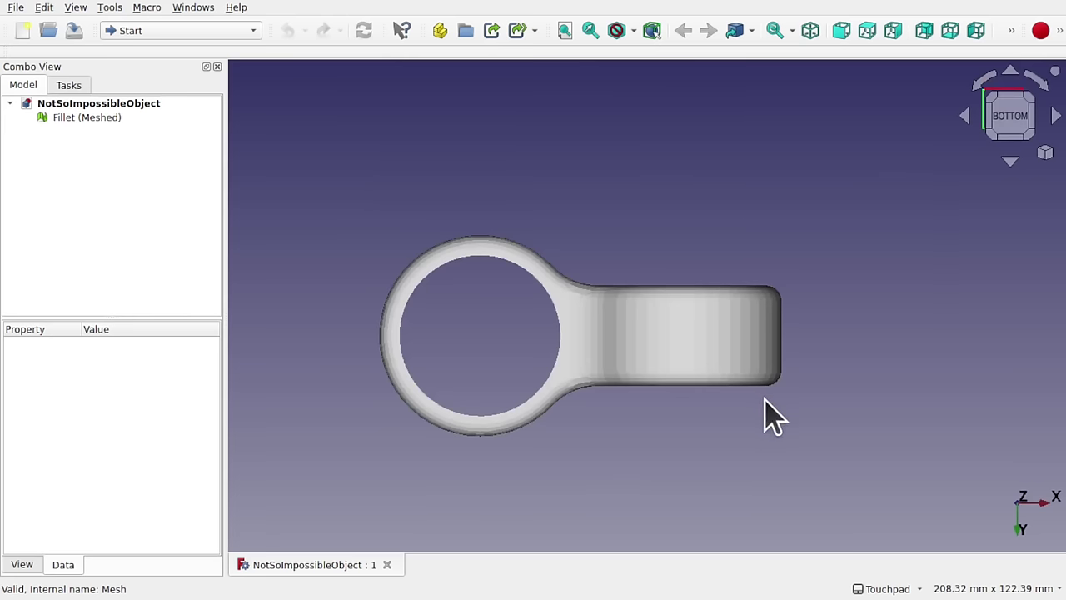
left_click_drag(773, 416, 581, 362, "alt")
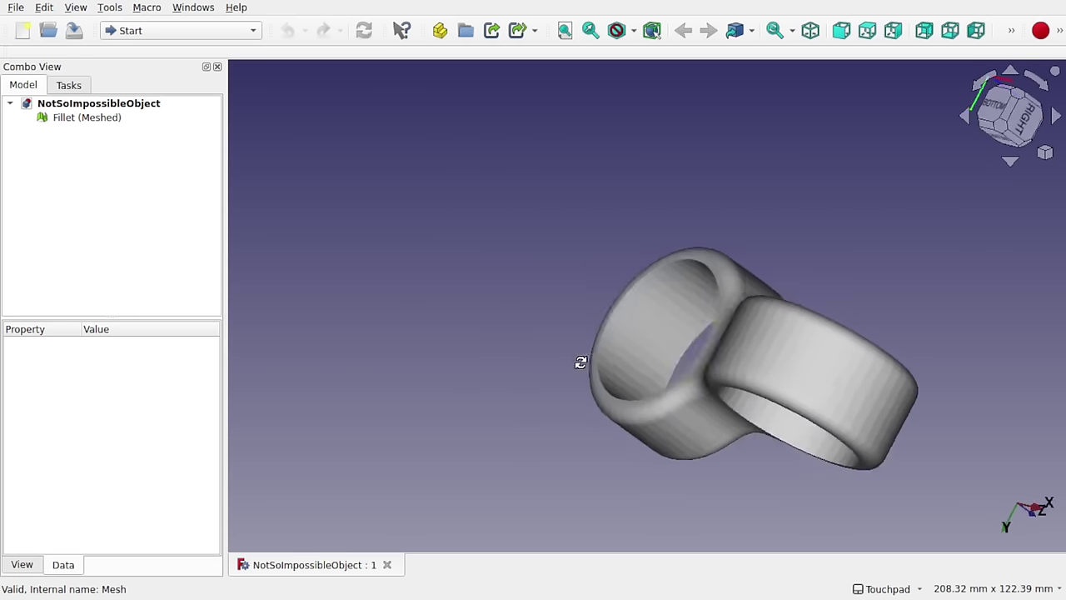
left_click(1023, 135)
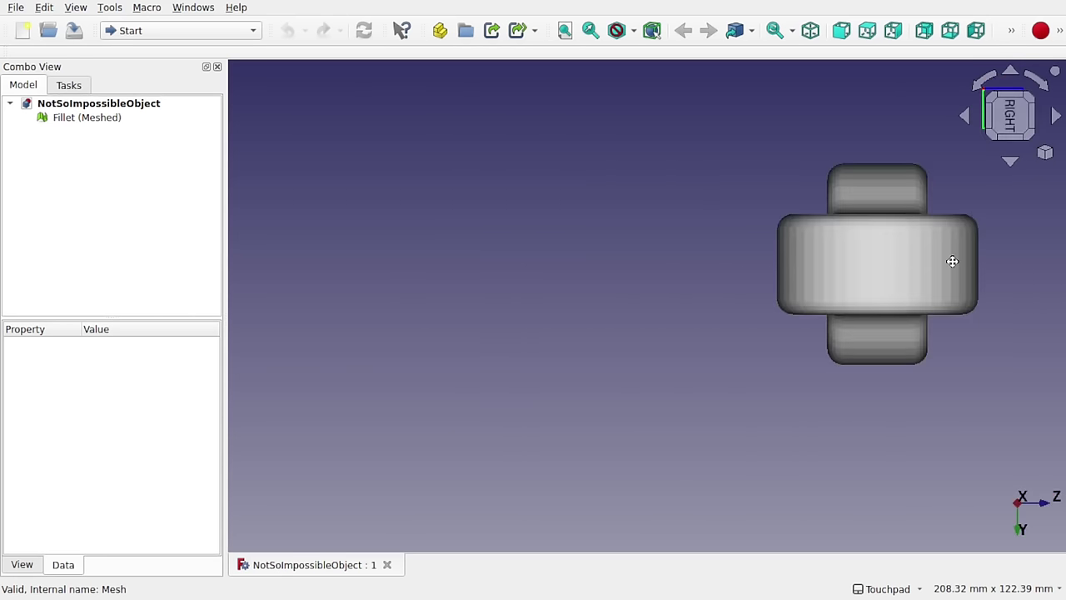
left_click_drag(952, 262, 564, 345, "shift")
left_click(1018, 126)
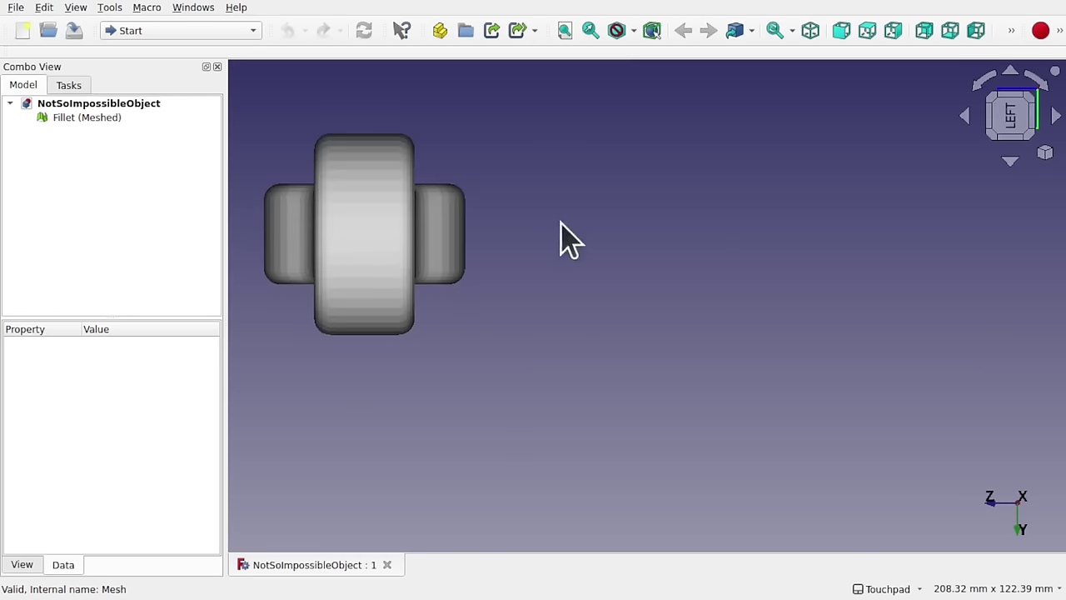
mouse_move(566, 238)
left_mouse_down("shift")
mouse_move(763, 267)
mouse_move(773, 287)
mouse_move(592, 328)
mouse_move(667, 300)
mouse_move(598, 401)
mouse_move(616, 374)
mouse_move(702, 347)
mouse_move(749, 222)
mouse_move(654, 323)
mouse_move(688, 105)
mouse_move(678, 131)
left_mouse_up("shift")
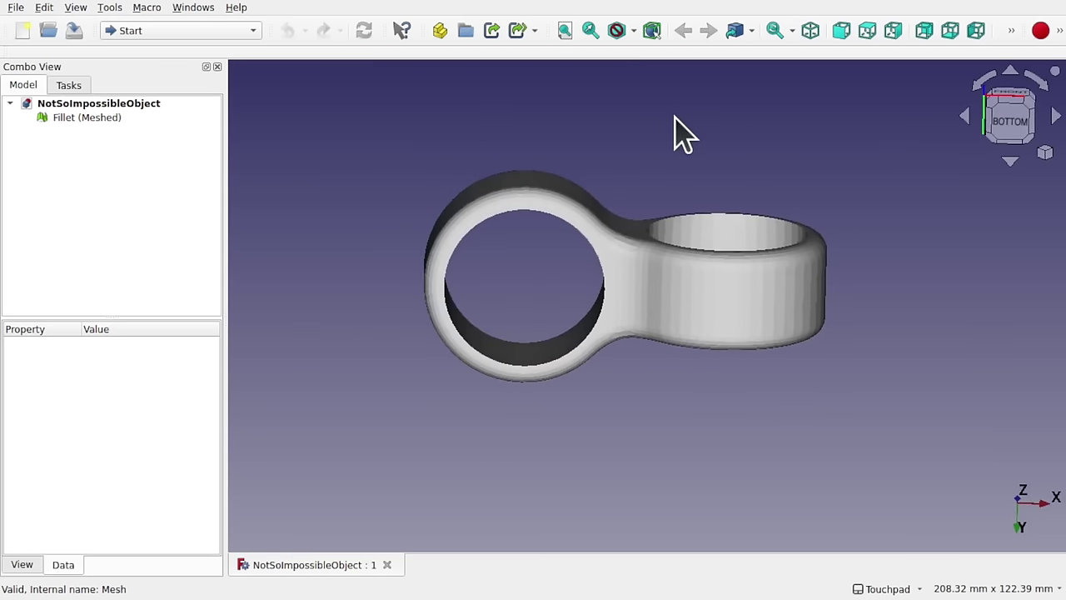
Step: Examine how the two perpendicular rings of the mesh blend together, from the bottom view and several oblique angles
left_click(1012, 129)
left_click(731, 268)
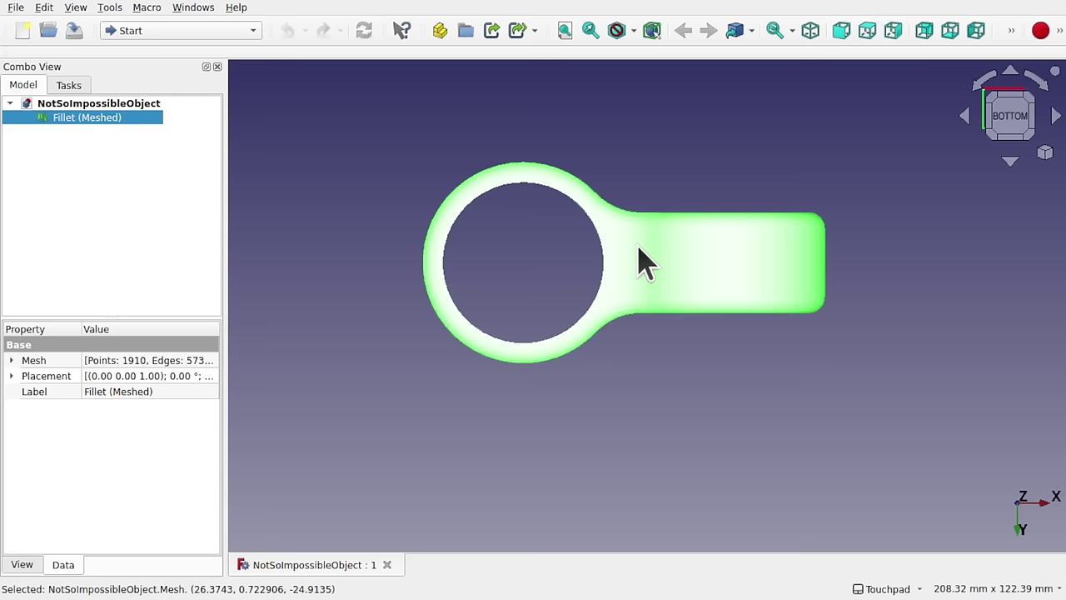
left_click_drag(645, 265, 590, 317, "alt")
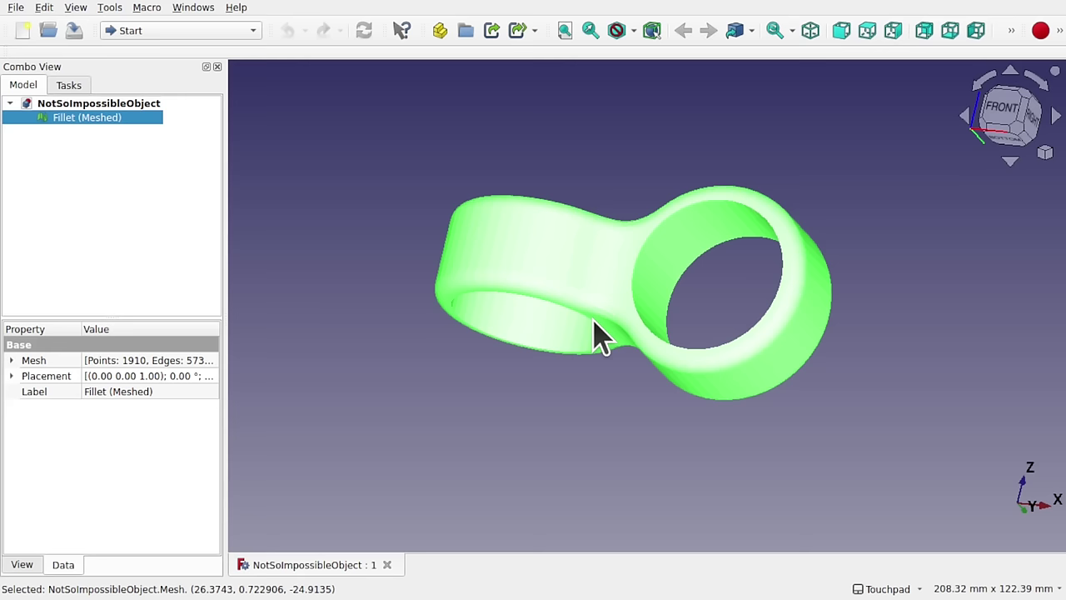
left_click_drag(593, 320, 724, 298, "alt")
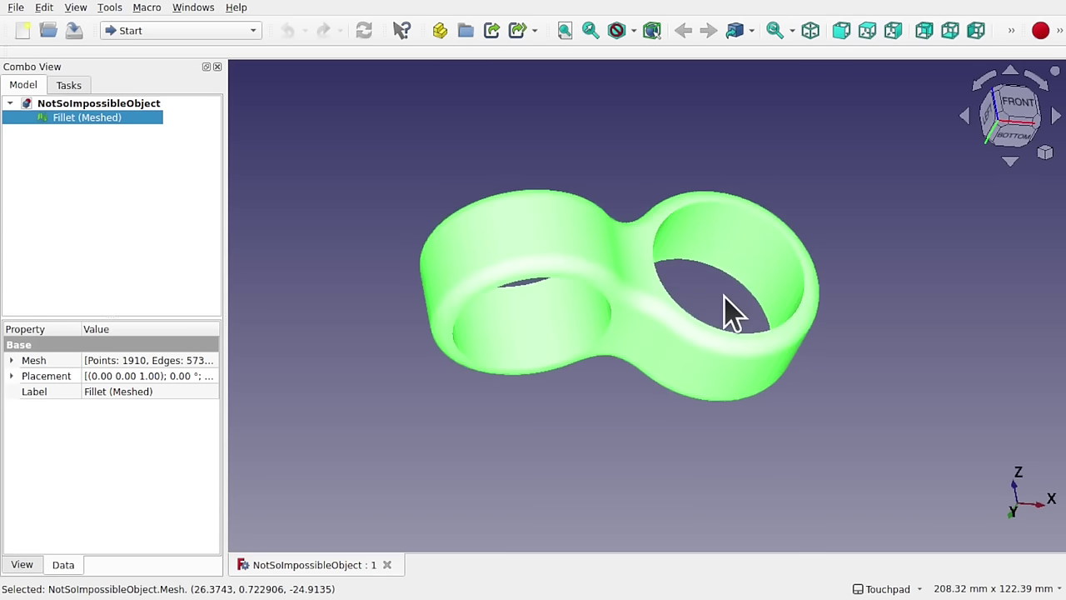
left_click_drag(724, 297, 516, 248, "alt")
left_click(238, 213)
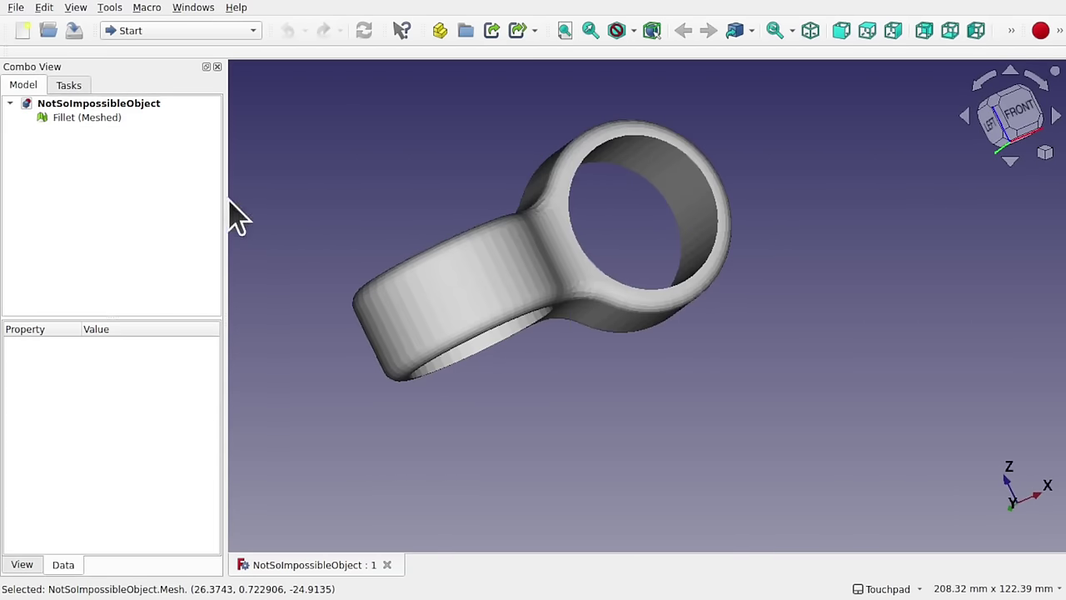
Step: Hide the Fillet (Meshed) reference object and switch to the Sketcher workbench
left_click(70, 119)
key("space")
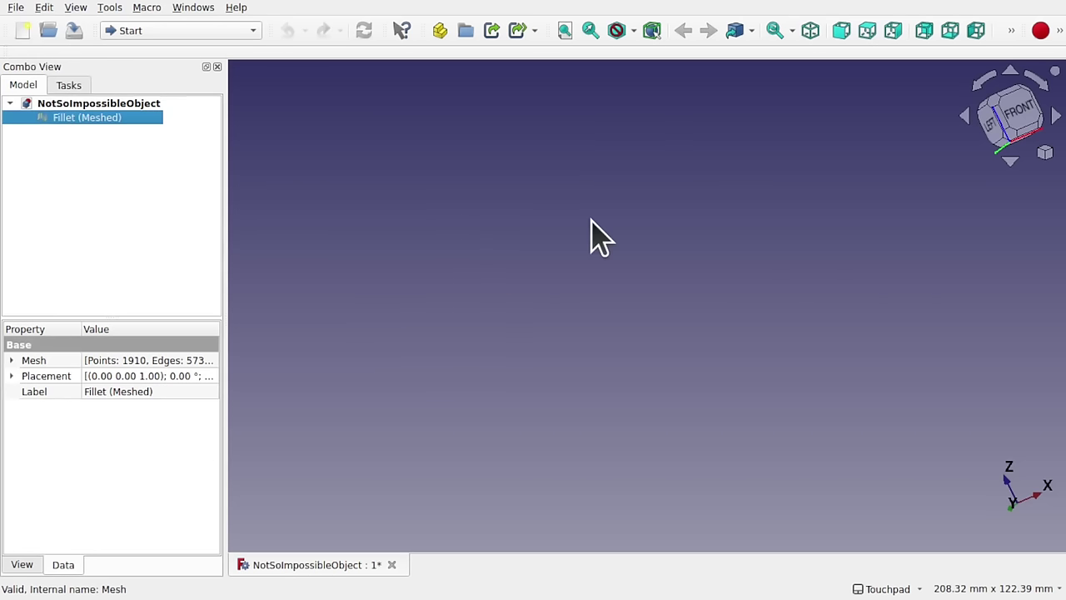
left_click(143, 31)
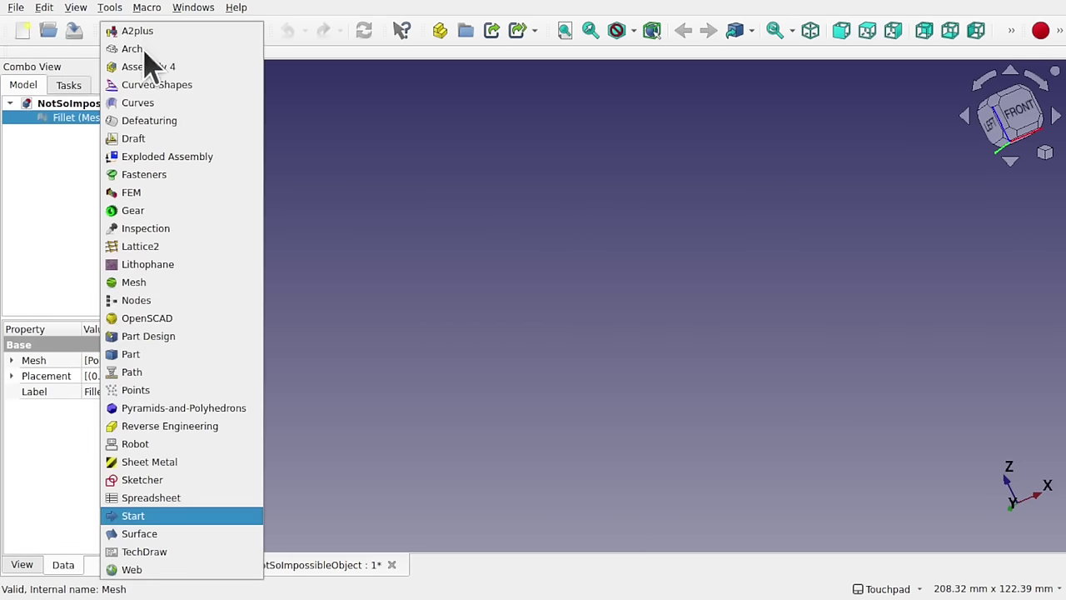
left_click(203, 481)
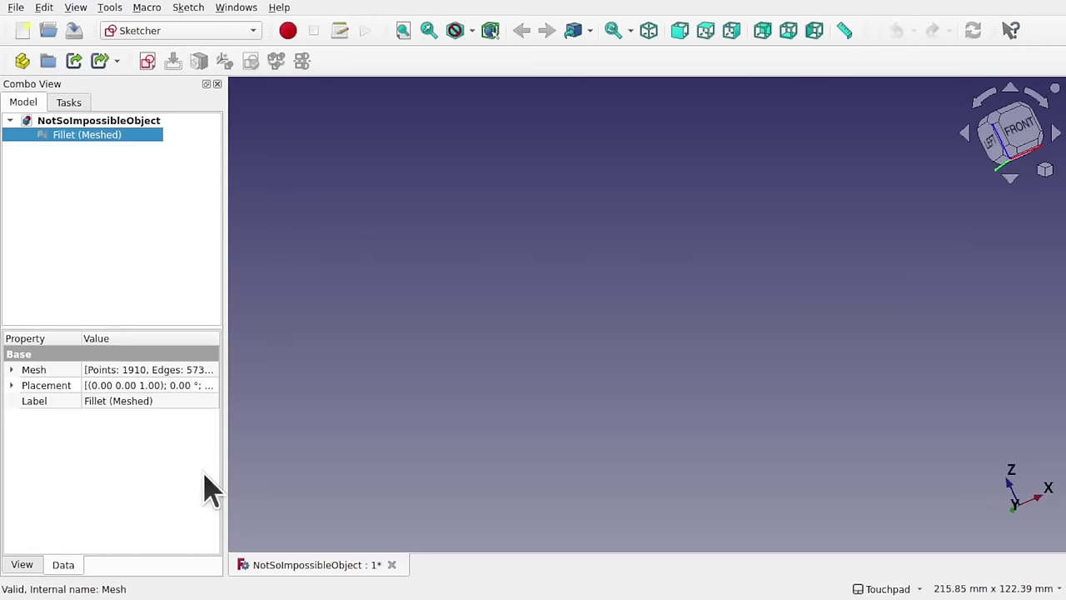
Step: Create a new sketch on the XY-Plane with no object selected and a 0.00 mm offset
left_click(150, 62)
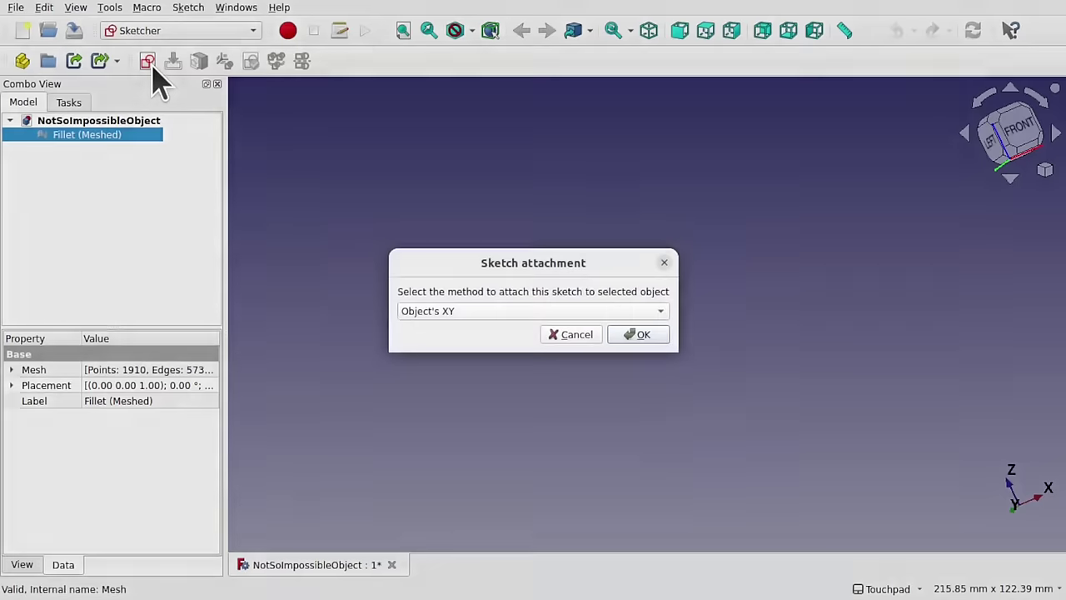
left_click(568, 335)
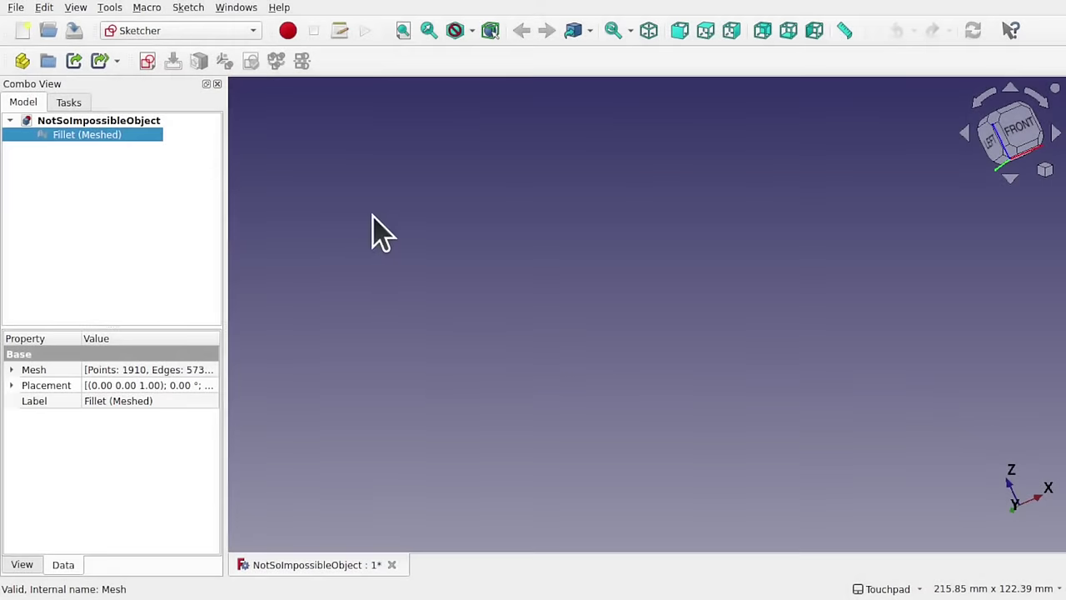
left_click(374, 232)
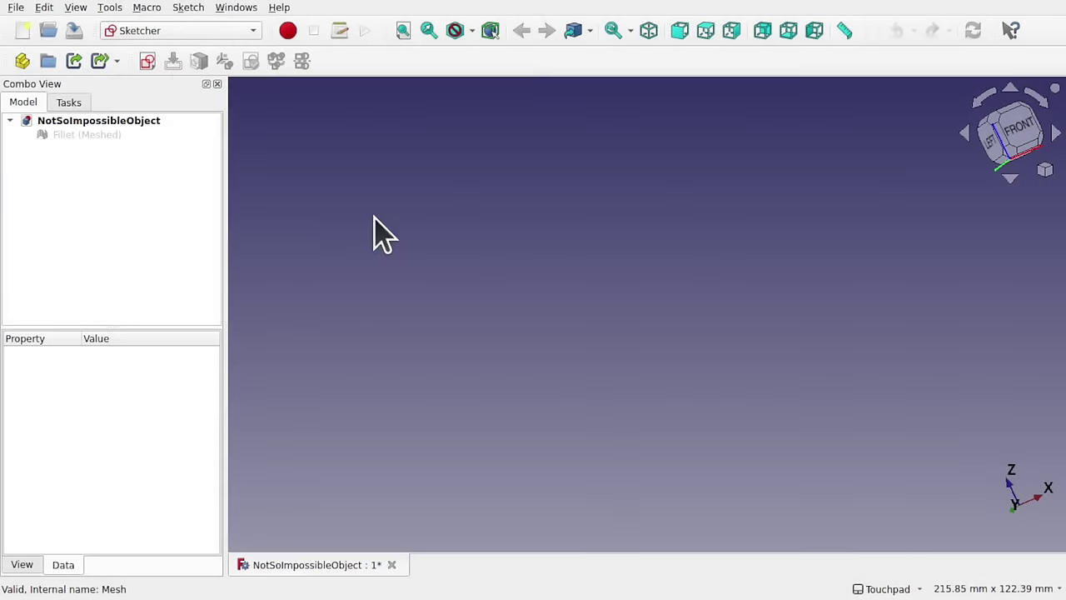
left_click(147, 62)
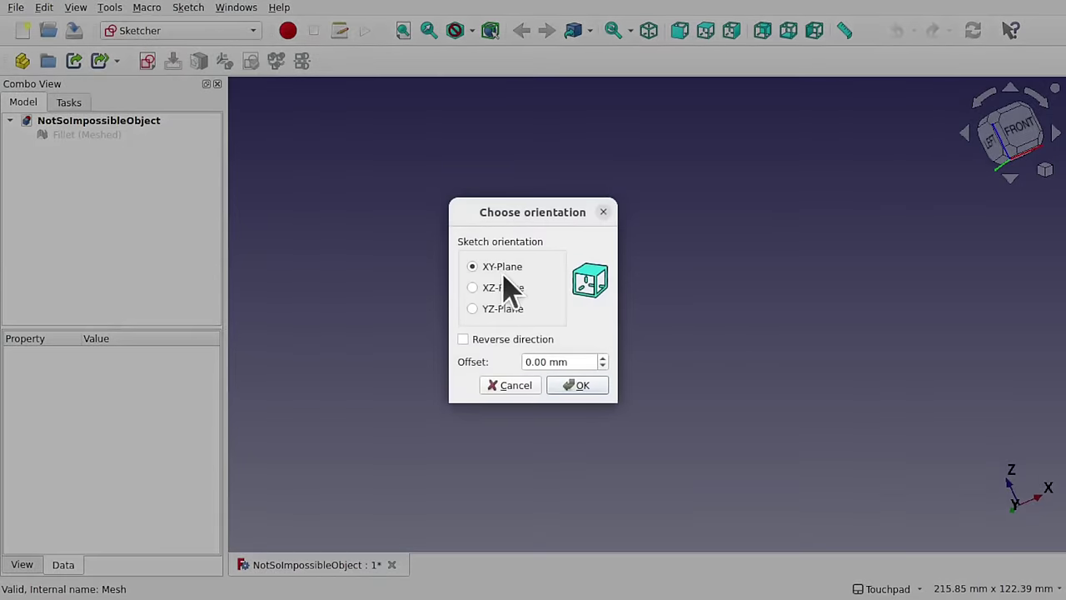
left_click(592, 384)
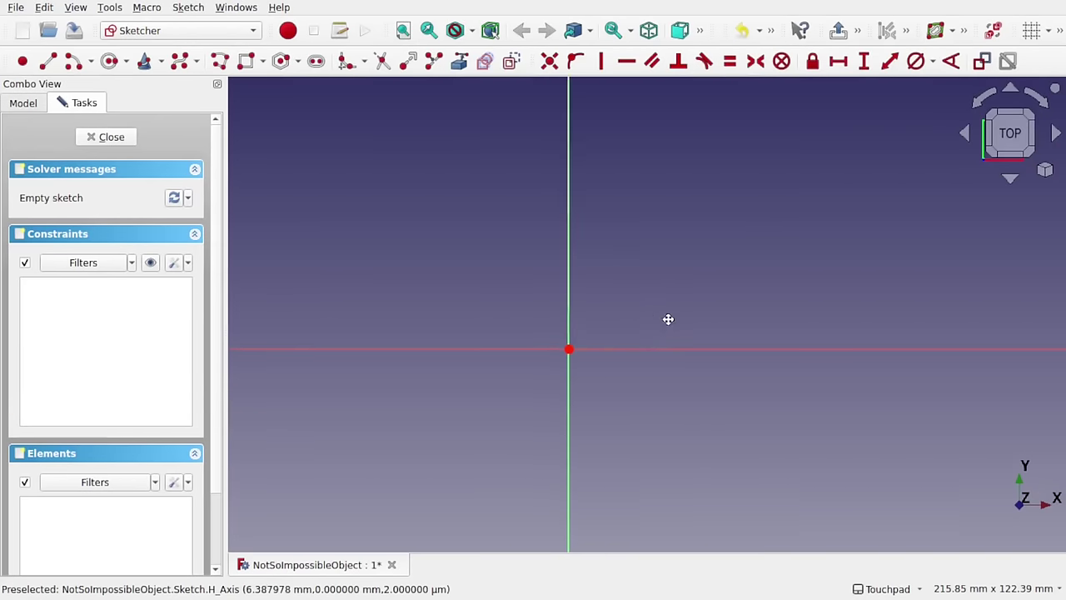
Step: Temporarily show the Fillet (Meshed) object against the sketch axes to examine its top profile, and hide it again
mouse_move(669, 319)
middle_mouse_down()
mouse_move(722, 297)
mouse_move(702, 292)
middle_mouse_up()
scroll(709, 305, "up", 1)
scroll(702, 294, "down", 1)
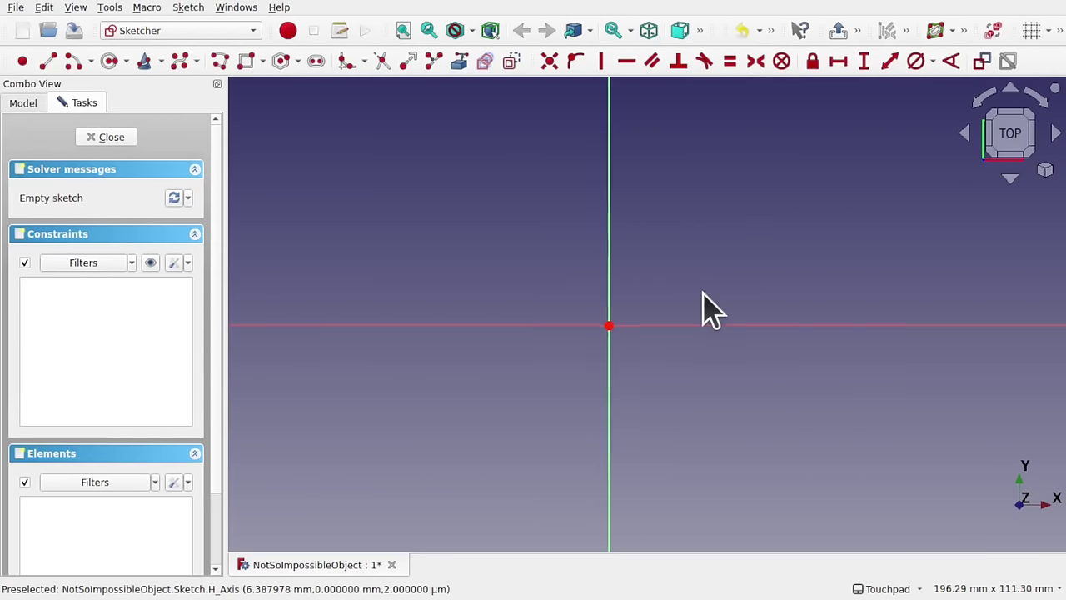
scroll(704, 310, "down", 1)
left_click(25, 104)
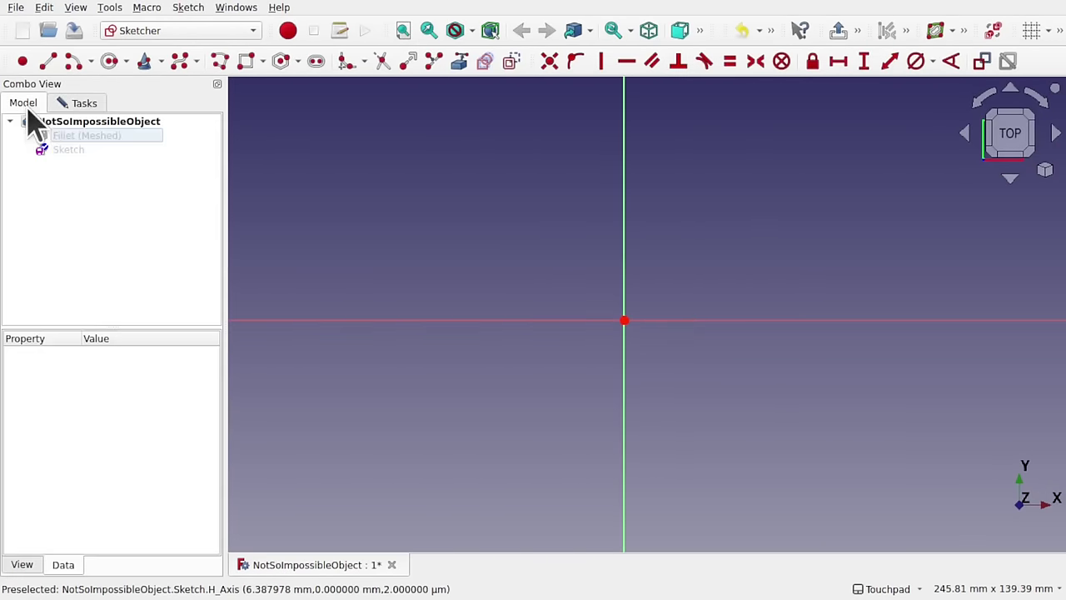
left_click(62, 136)
key("space")
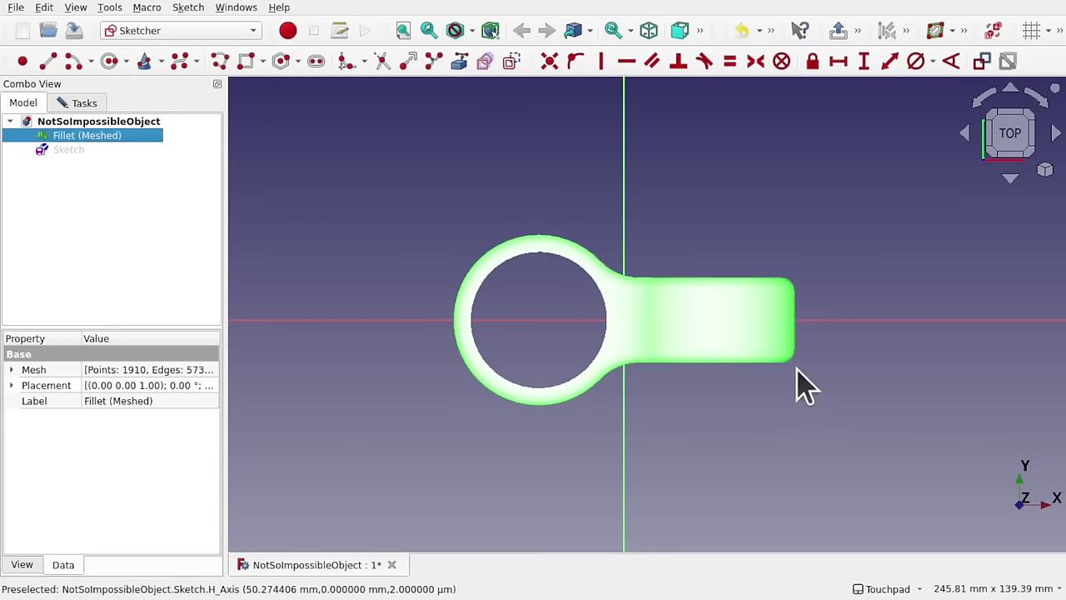
middle_click_drag(796, 369, 843, 200)
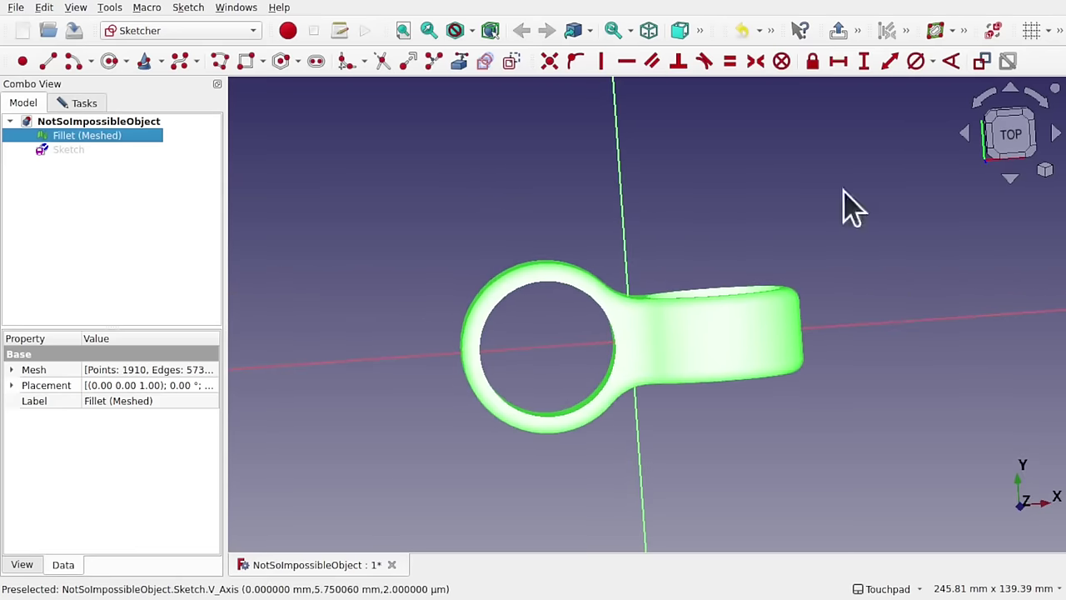
left_click(1005, 133)
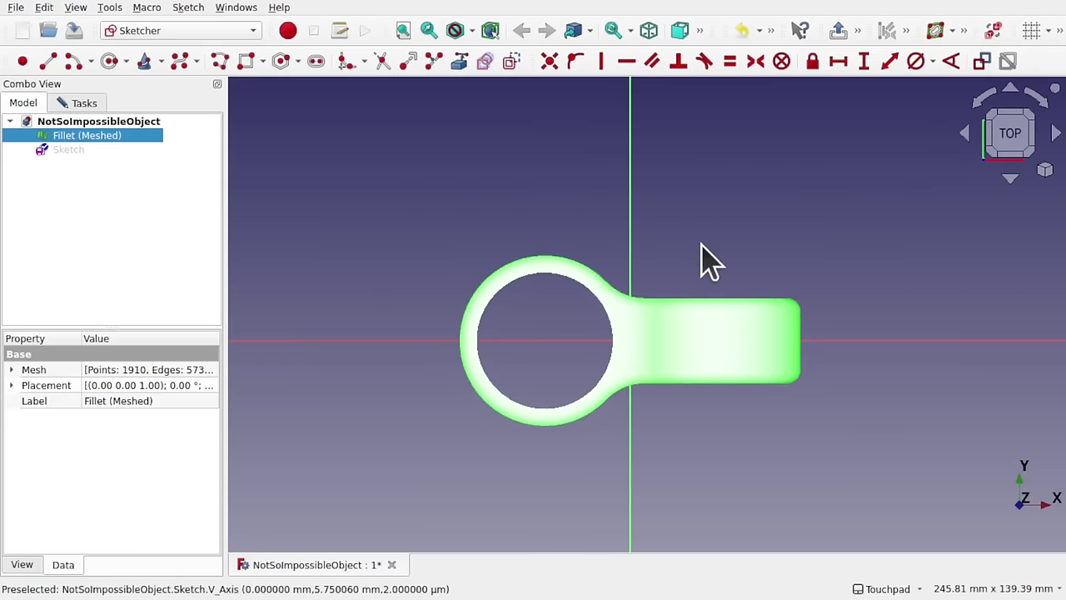
key("space")
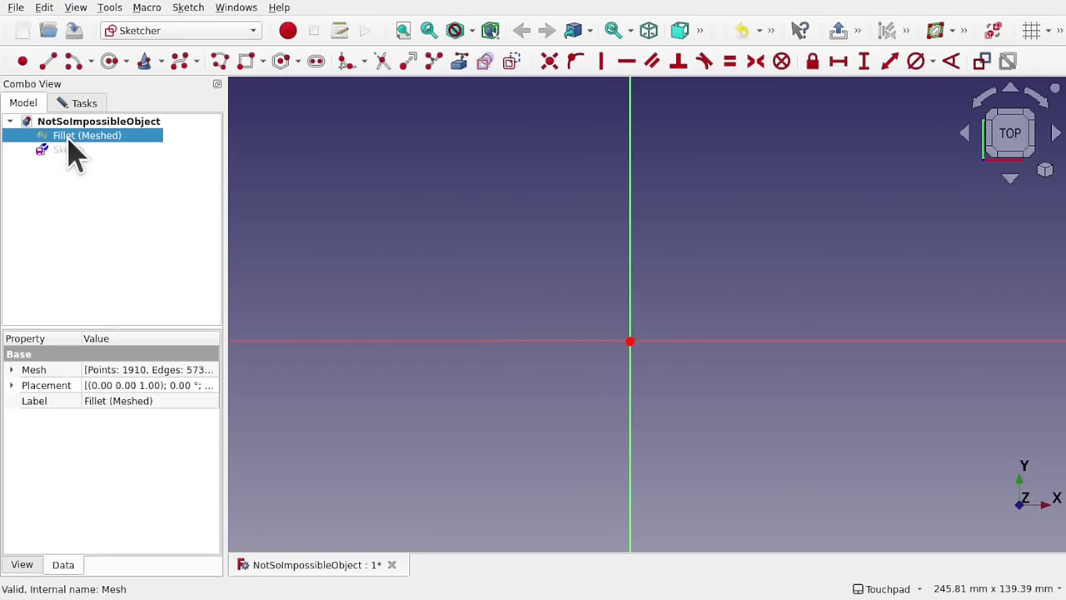
Step: Draw two concentric circles centred on the X-axis about 45 mm to the left of the origin, the inner one about 43 mm in diameter
left_click(508, 295)
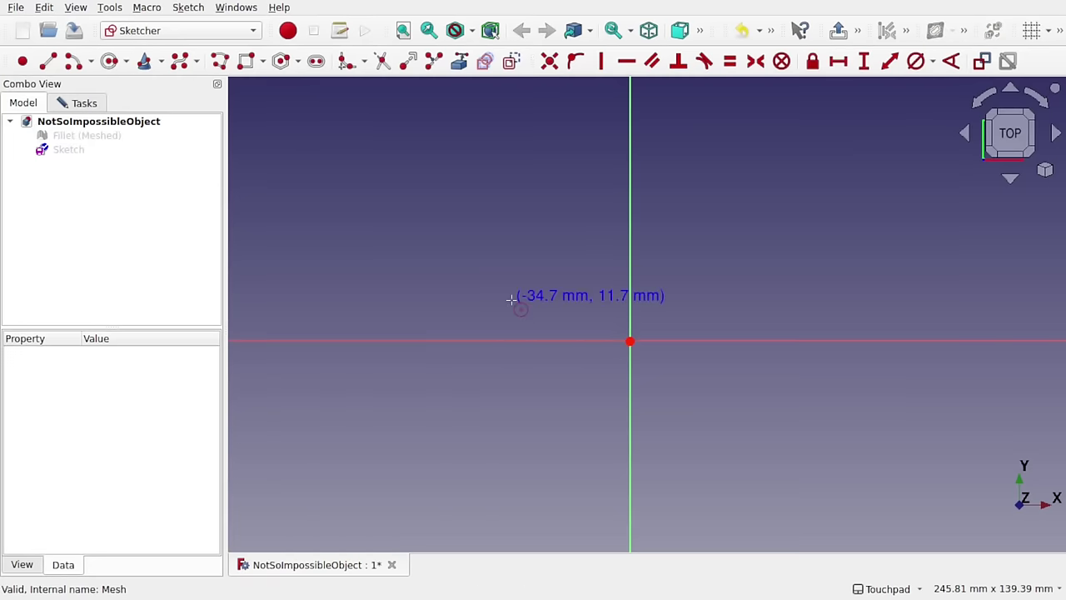
left_click(478, 341)
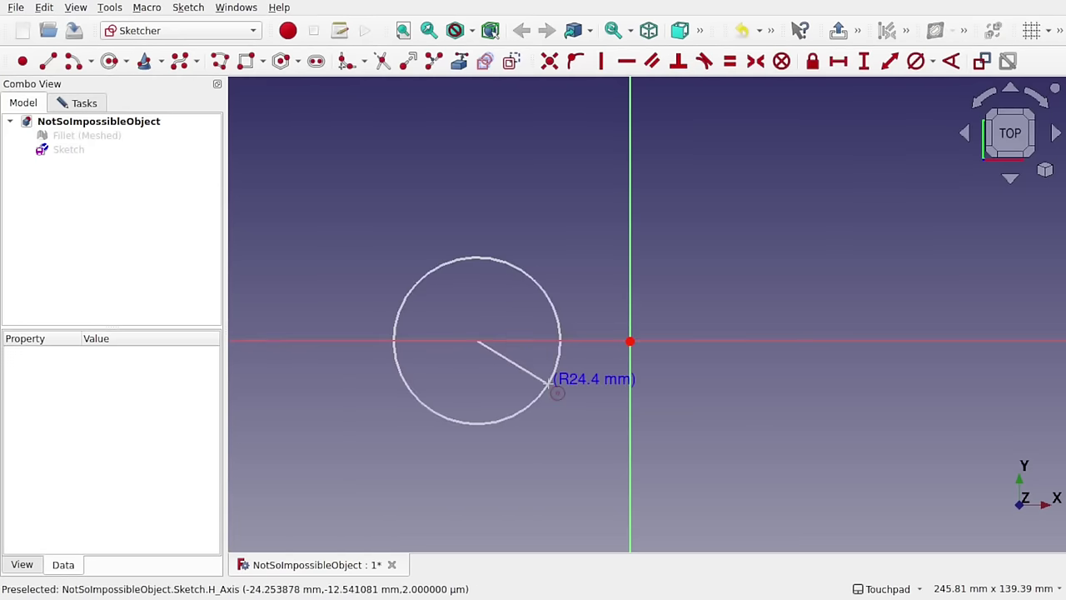
left_click(571, 389)
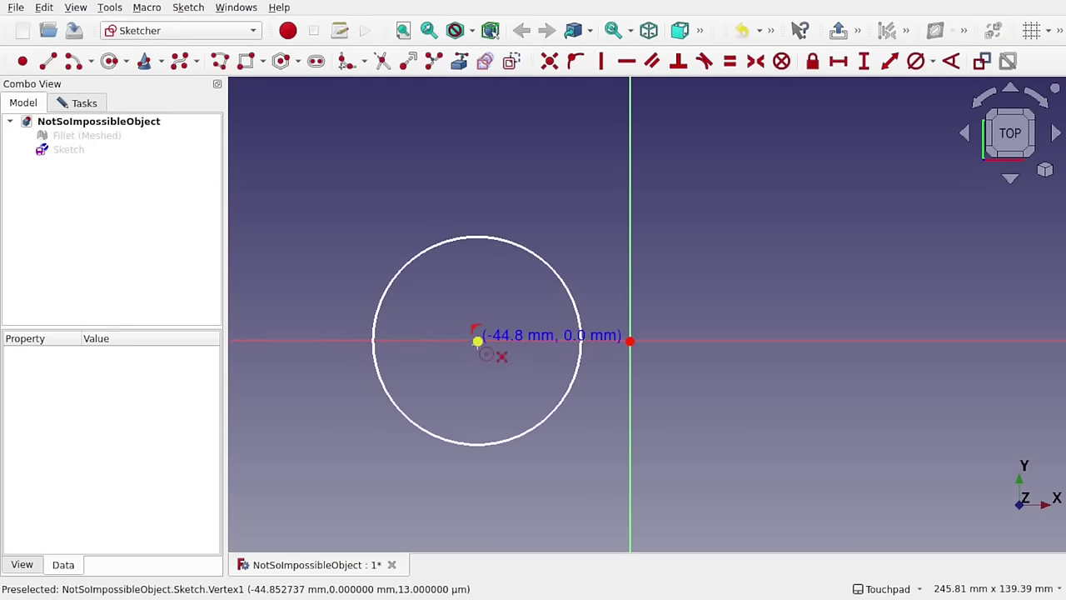
left_click(477, 340)
left_click(544, 371)
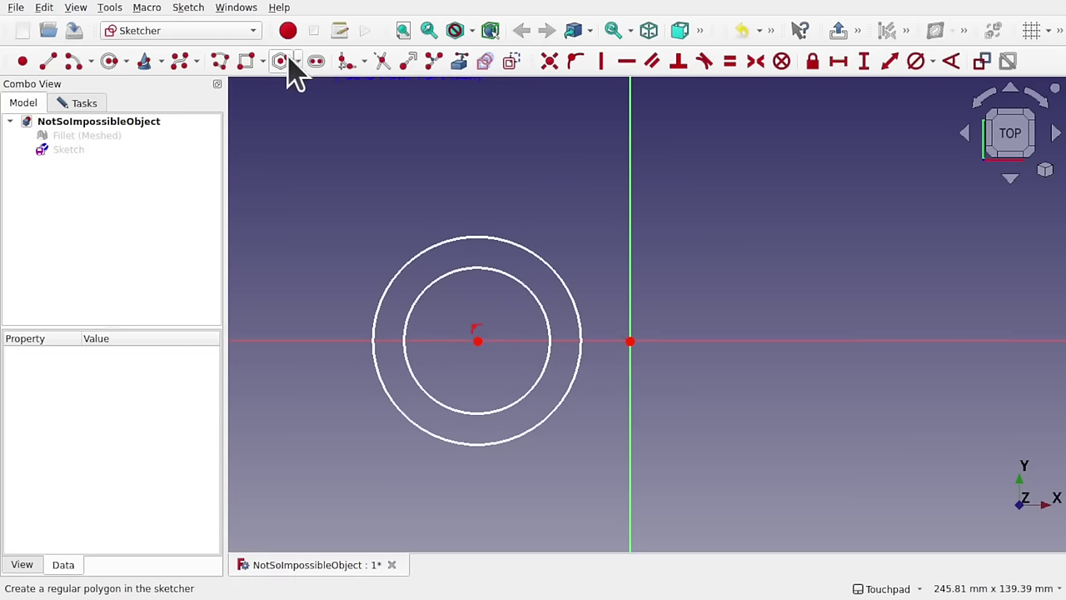
Step: Draw a rectangle spanning the X-axis to the right of the circles, and make its two left corners symmetric about the origin
left_click(248, 62)
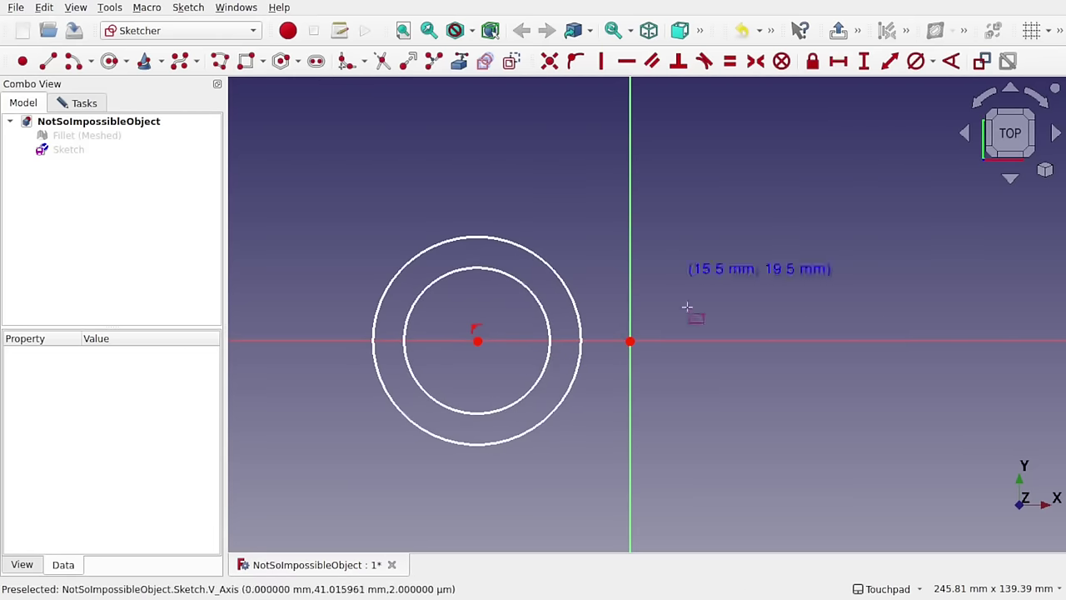
left_click(594, 285)
left_click(829, 393)
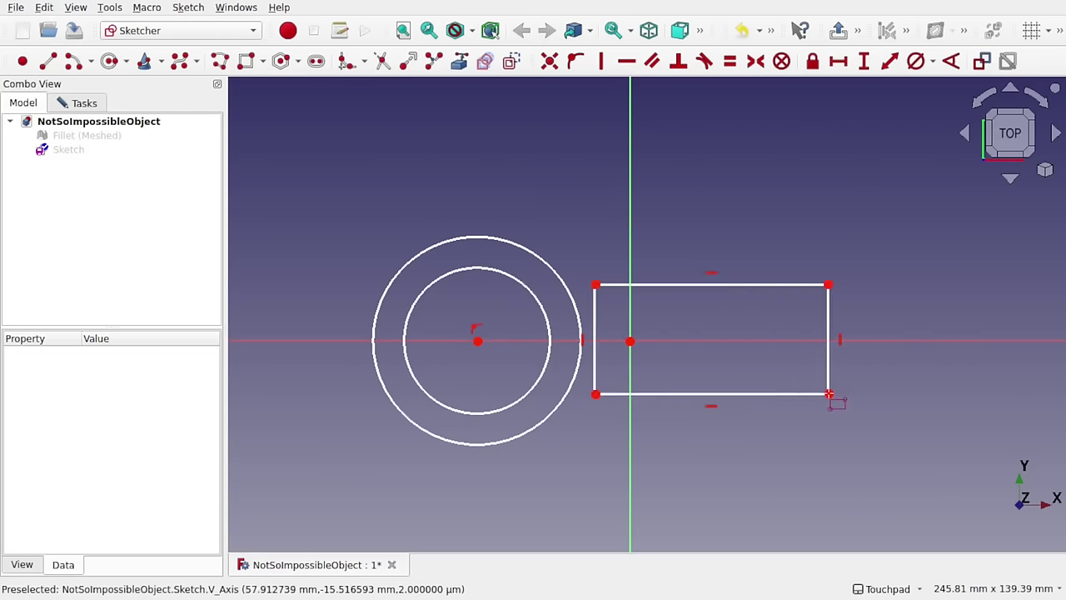
left_click(596, 285)
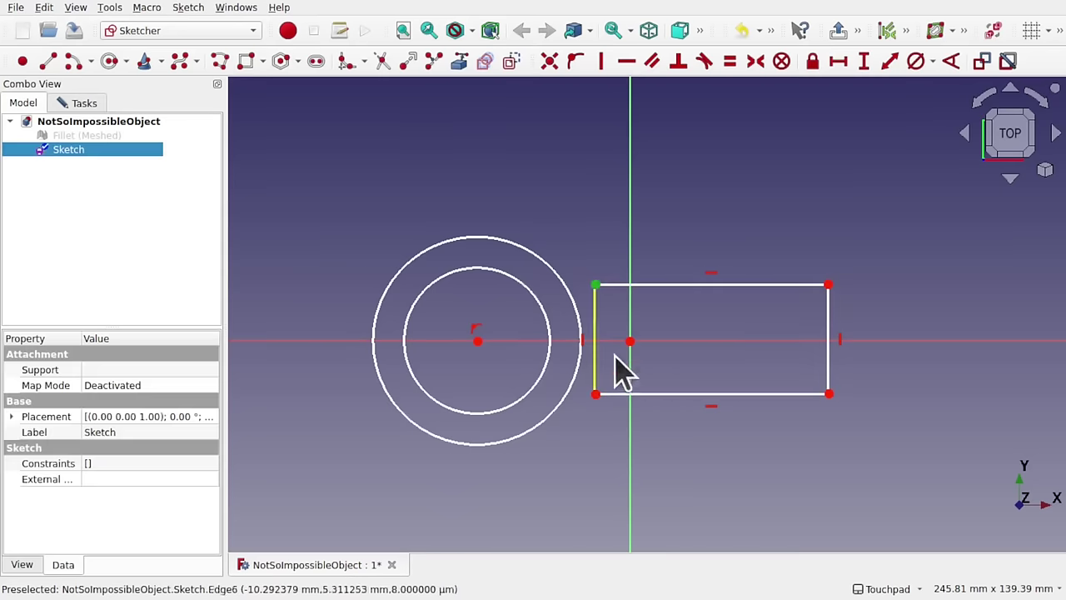
left_click(597, 396)
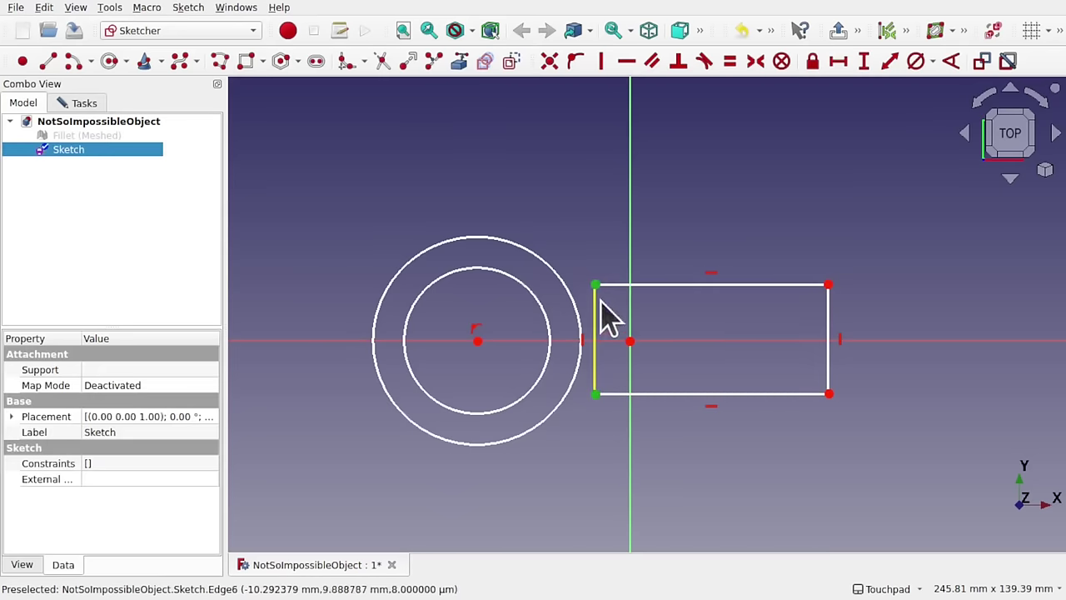
left_click(626, 342)
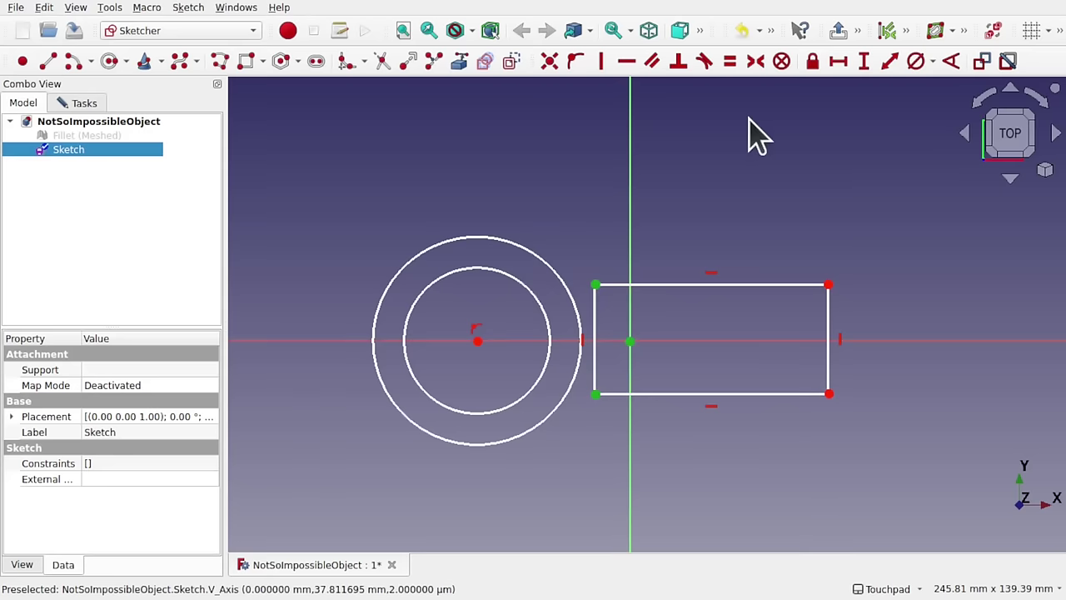
left_click(756, 63)
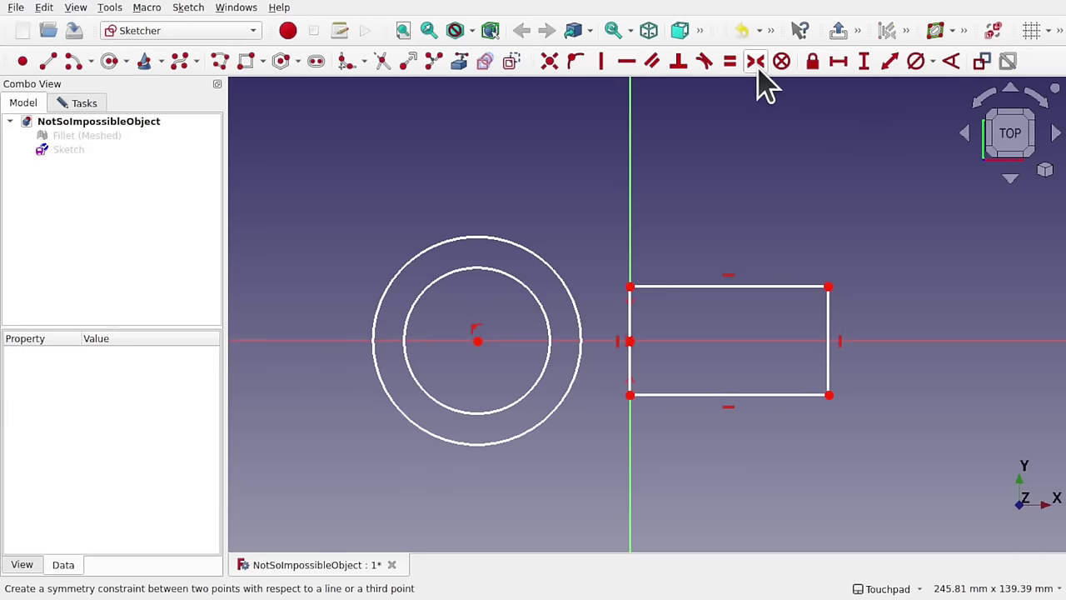
Step: Move the concentric circles along the X-axis closer to the rectangle, and delete the rectangle's left edge
left_click_drag(478, 341, 500, 341)
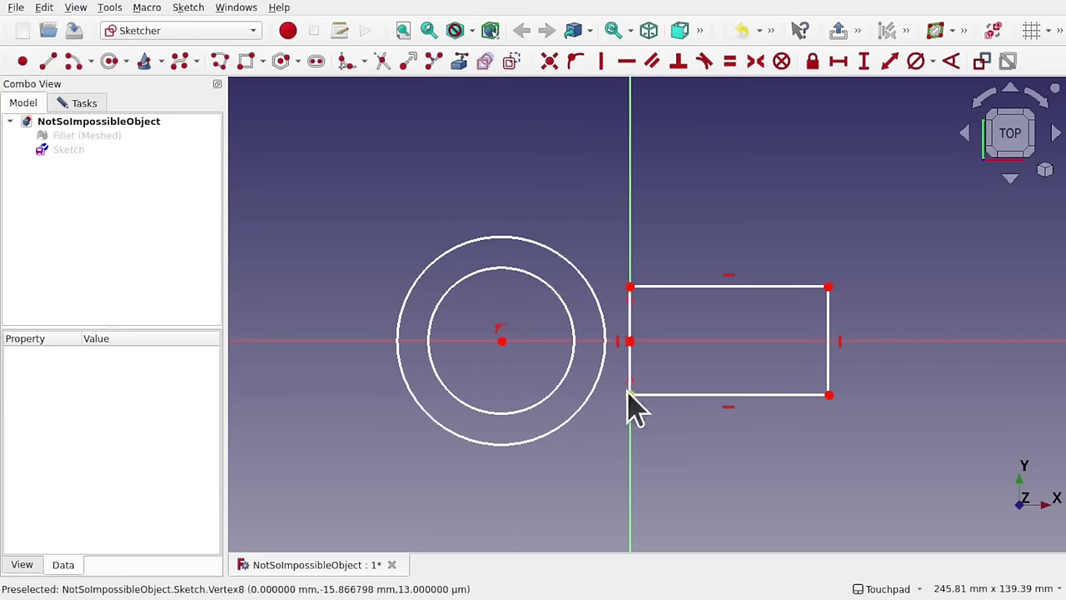
left_click(635, 337)
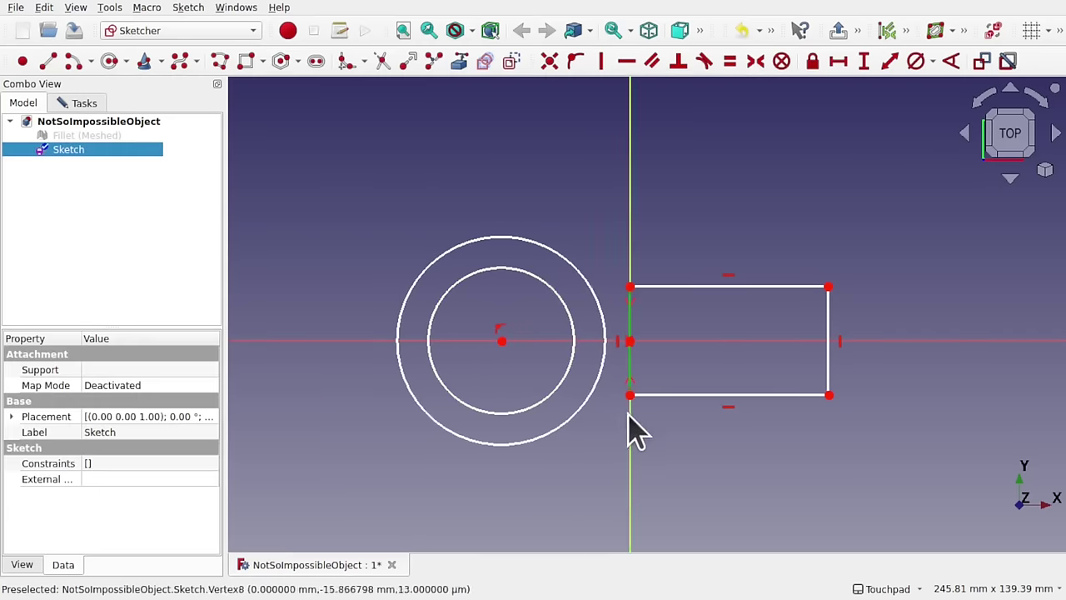
left_click(704, 333)
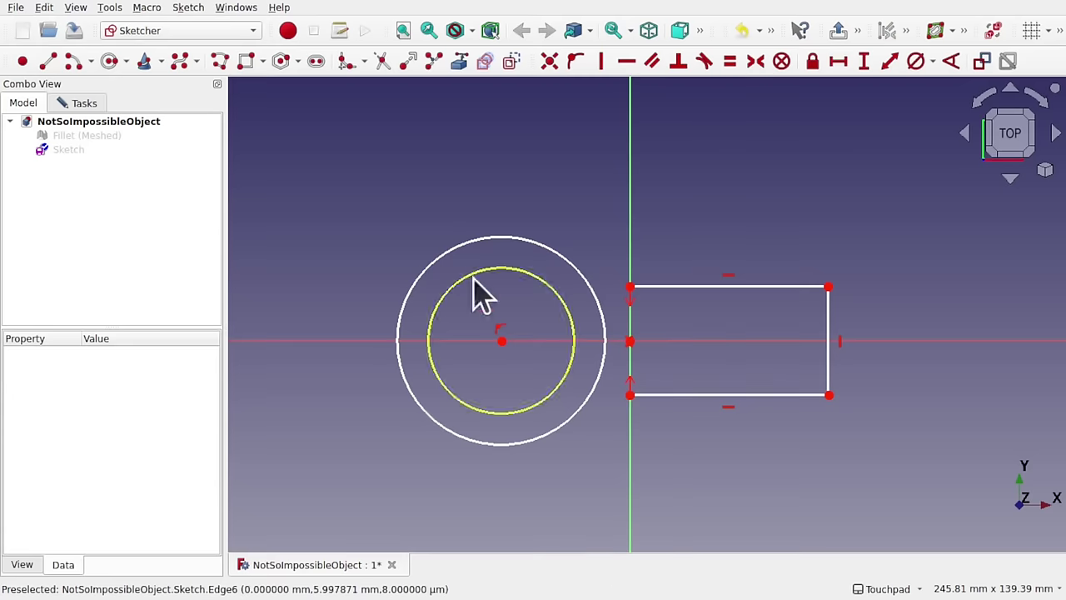
Step: With auto constraints enabled, draw an arc by end points and rim point, radius about 35 mm, from the rectangle's open upper corner to the outer circle
left_click(90, 62)
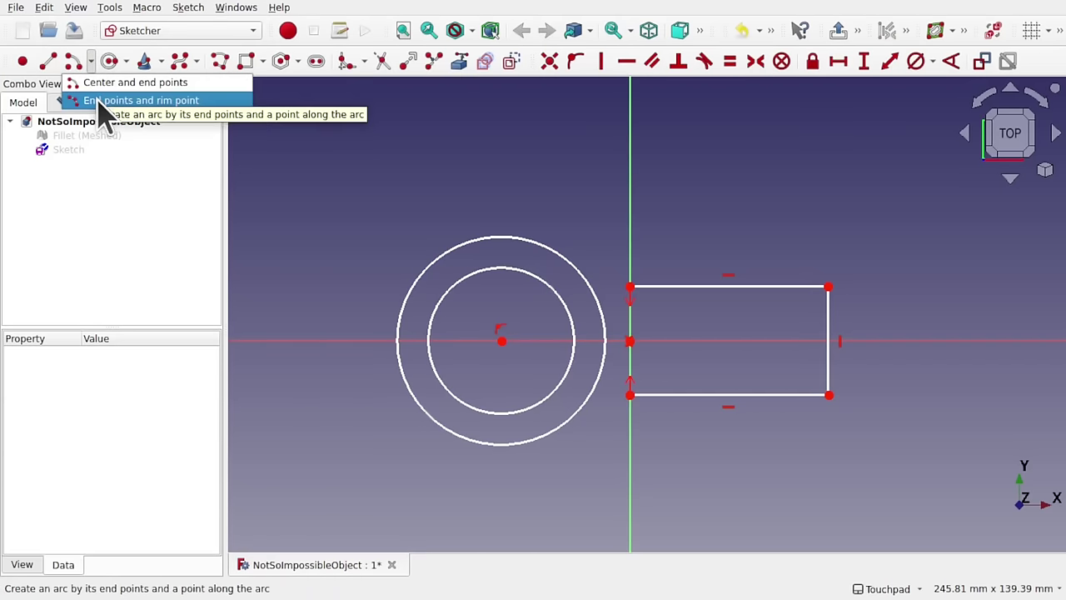
left_click(101, 101)
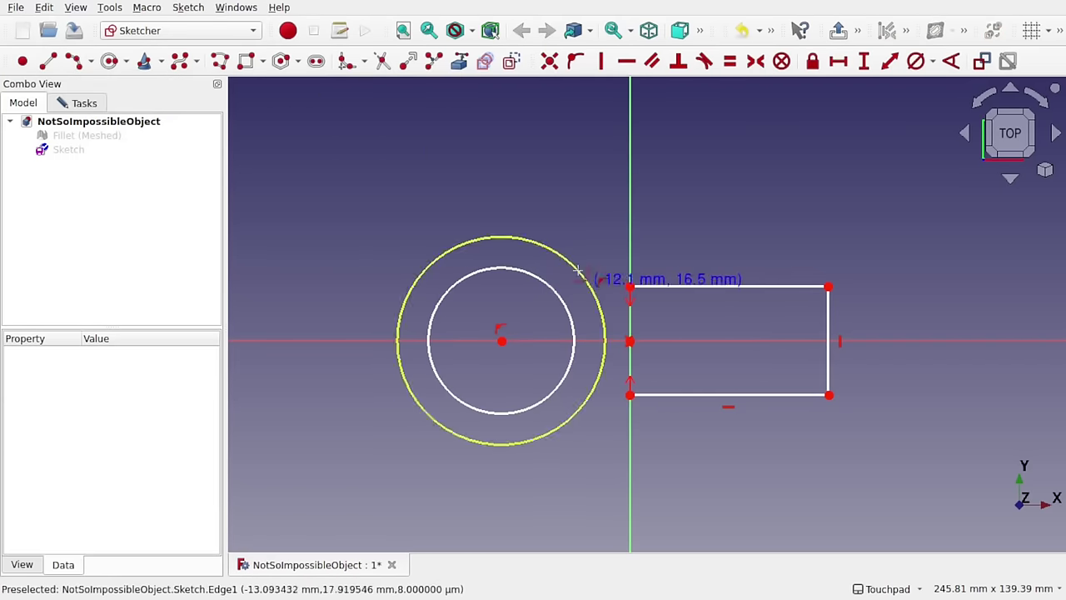
left_click(631, 286)
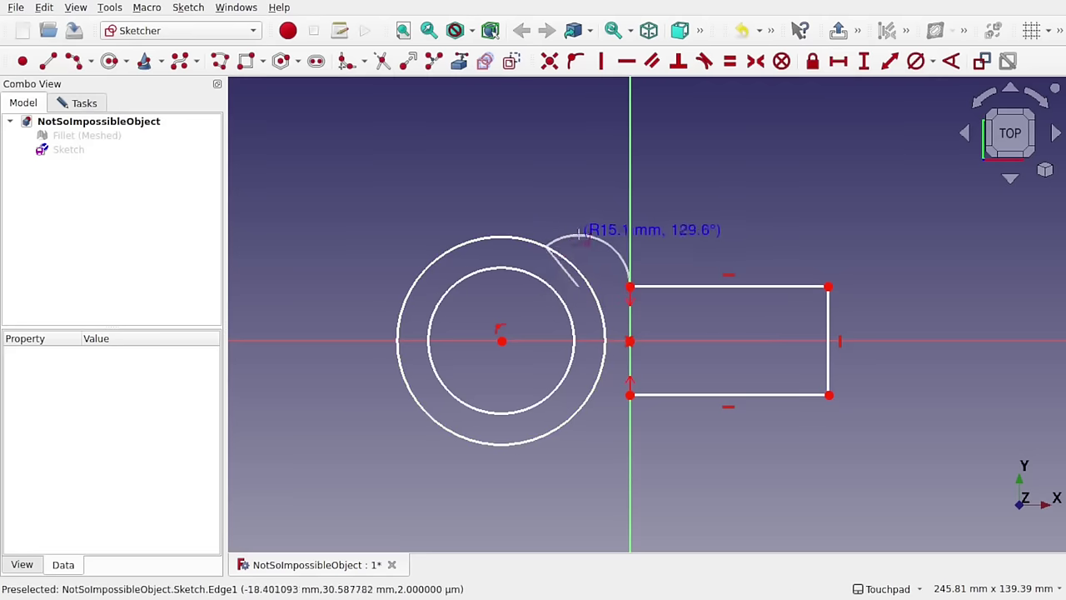
left_click(546, 245)
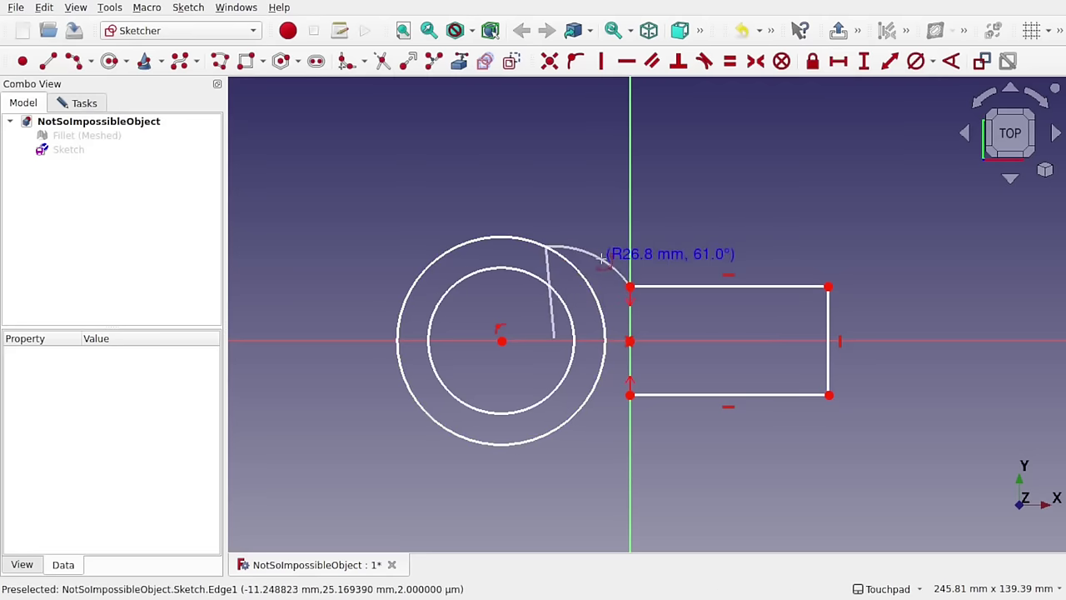
left_click(84, 104)
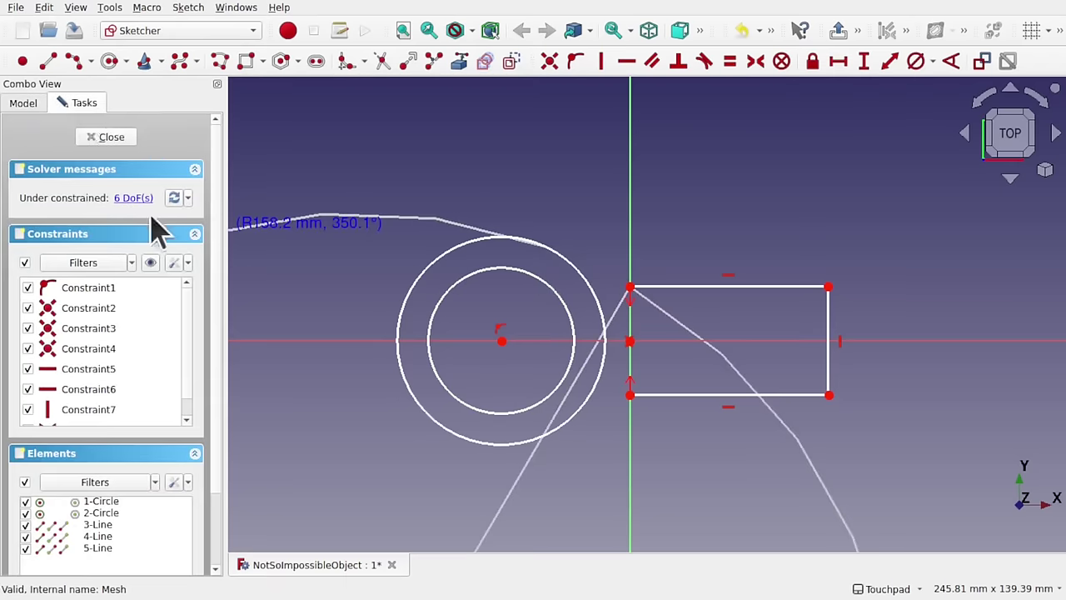
left_click(189, 263)
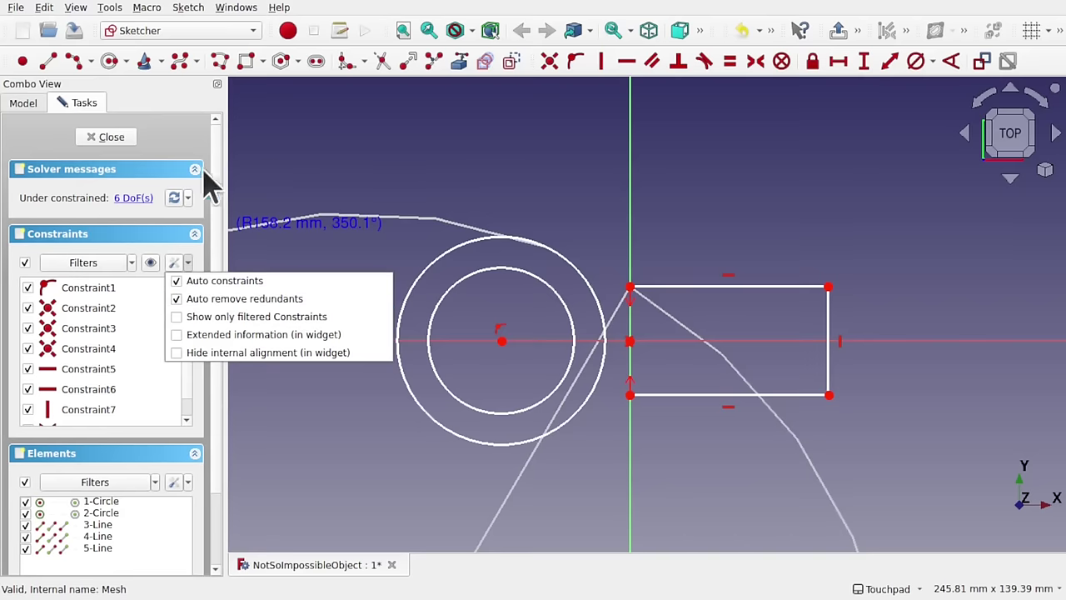
left_click(181, 153)
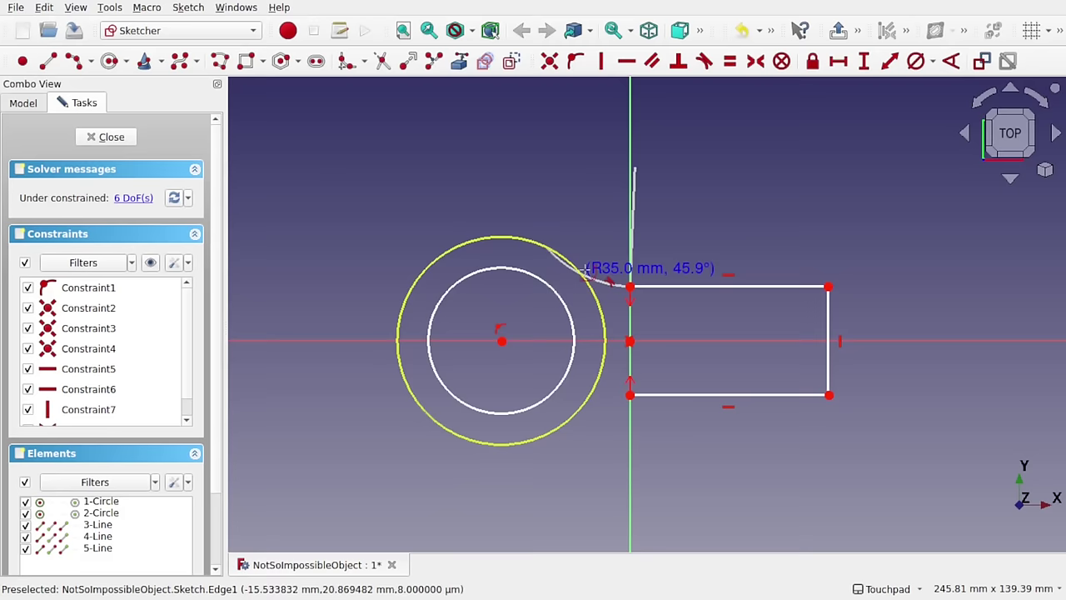
left_click(587, 269)
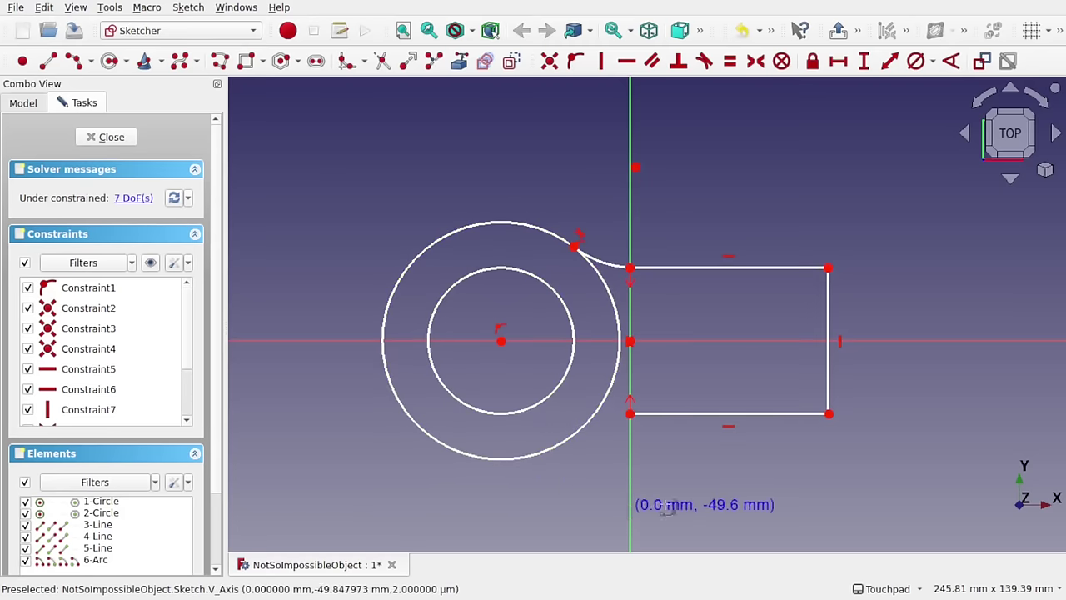
Step: Draw a matching concave arc from the rectangle's open lower corner to the outer circle, and shift the circles to the left
left_click(630, 414)
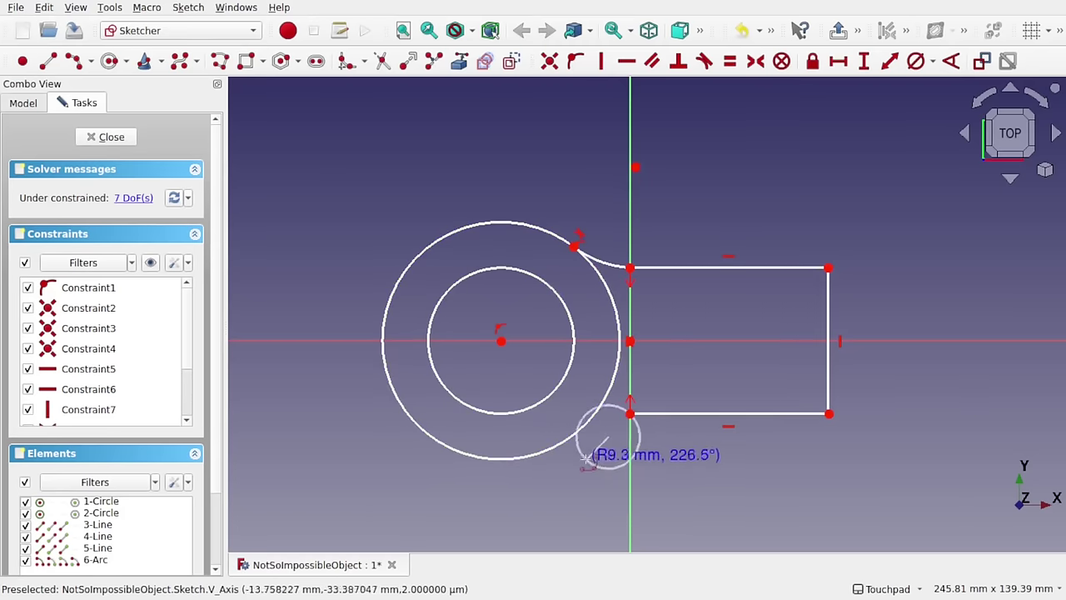
left_click(543, 454)
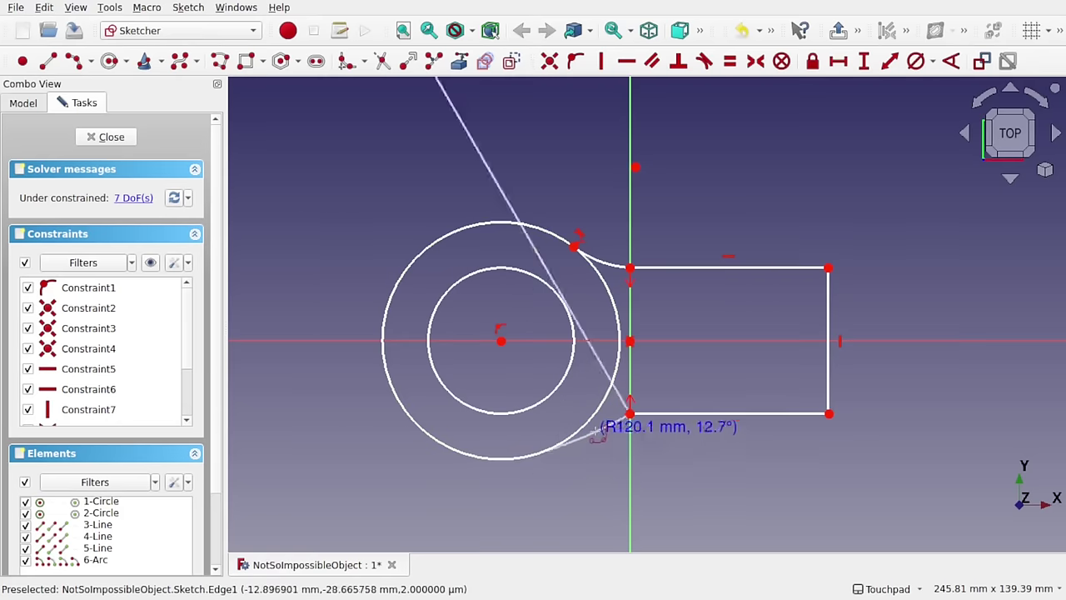
left_click(593, 424)
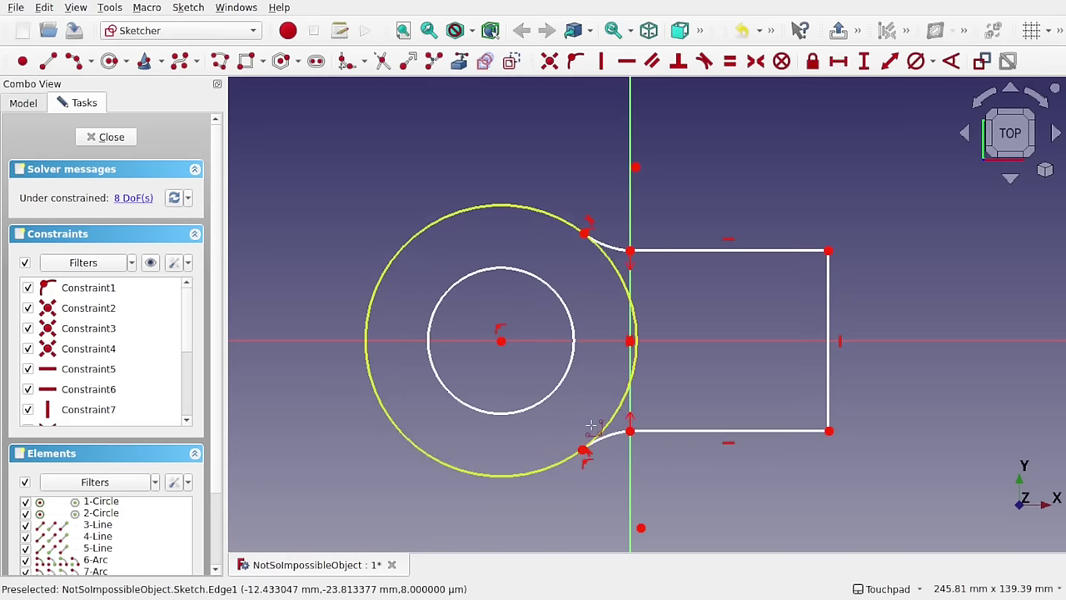
right_click(676, 366)
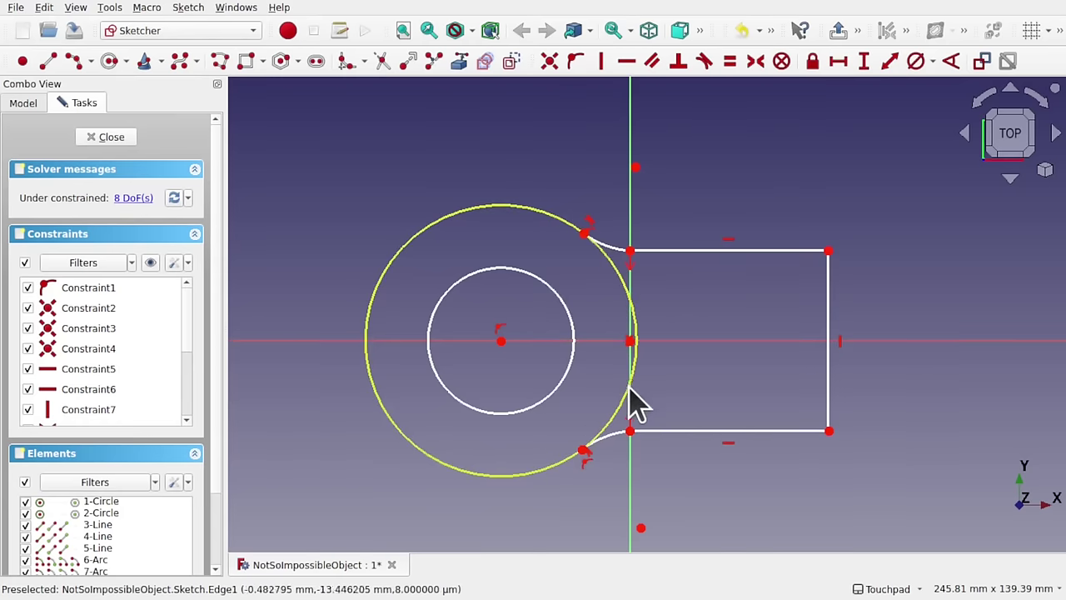
left_click_drag(638, 395, 599, 402)
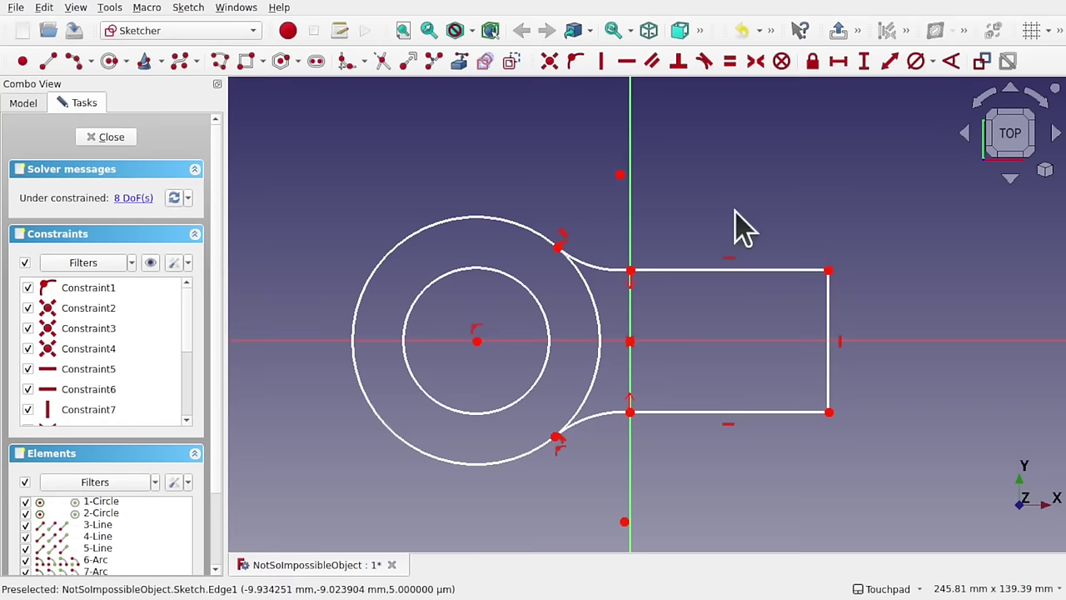
Step: Constrain the diameter of the outer circle to 50 mm and the inner circle to 40 mm
left_click(597, 313)
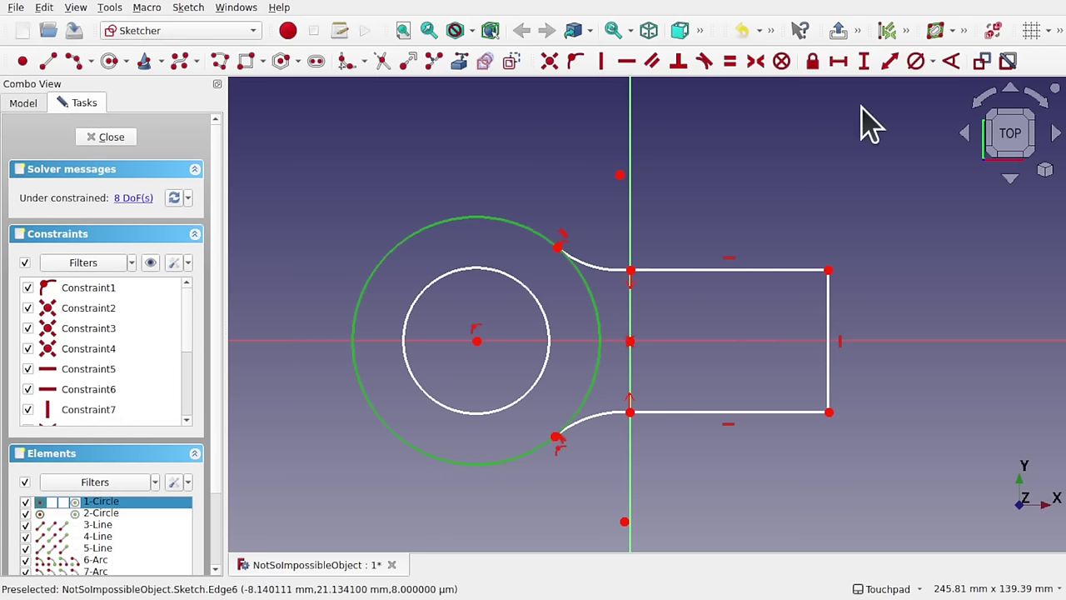
left_click(916, 63)
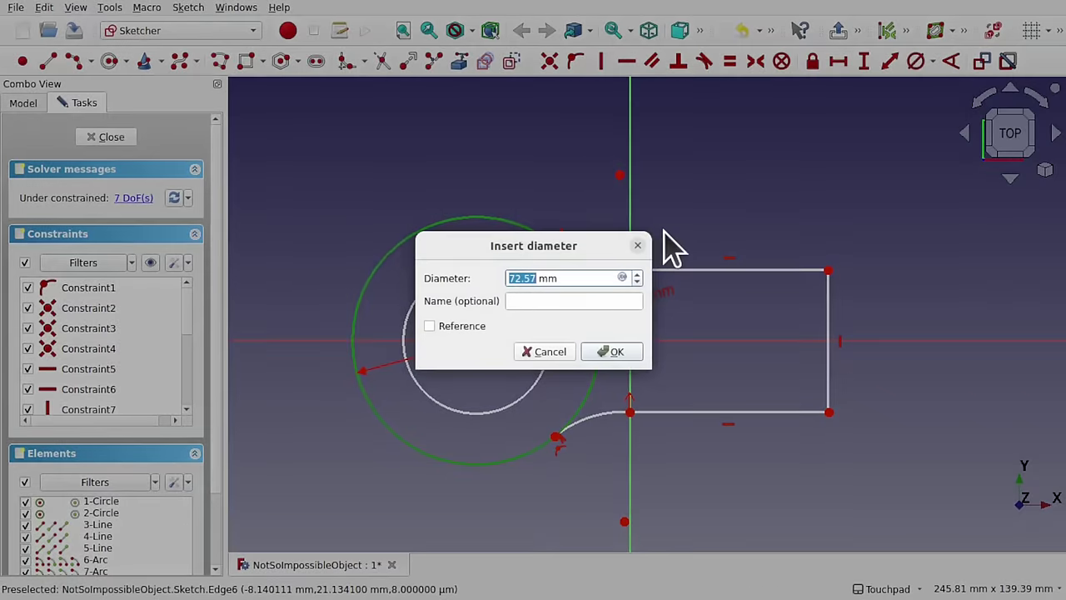
key("Return")
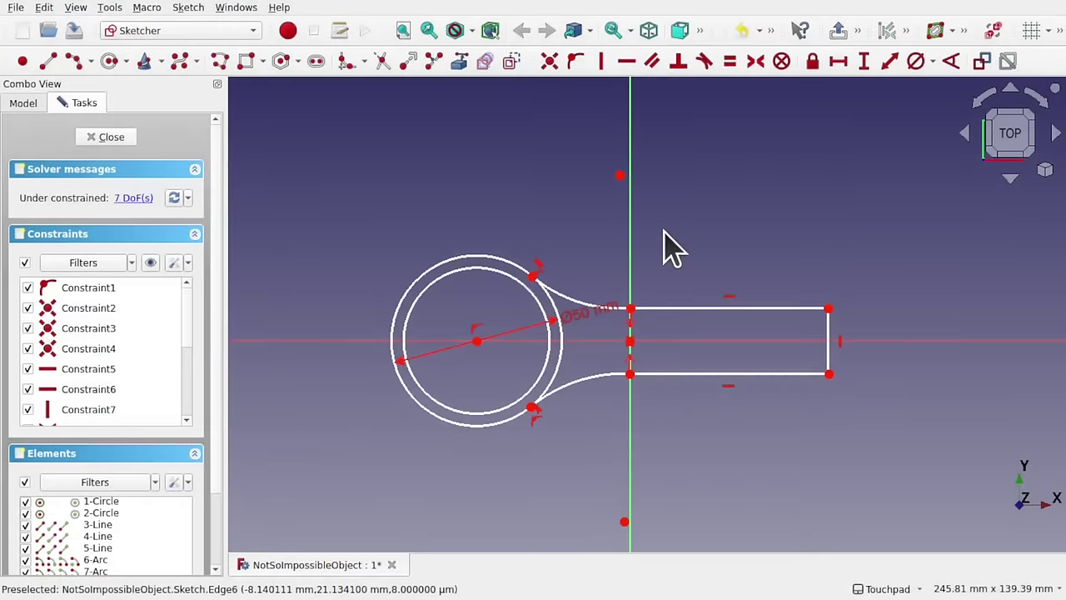
left_click(544, 385)
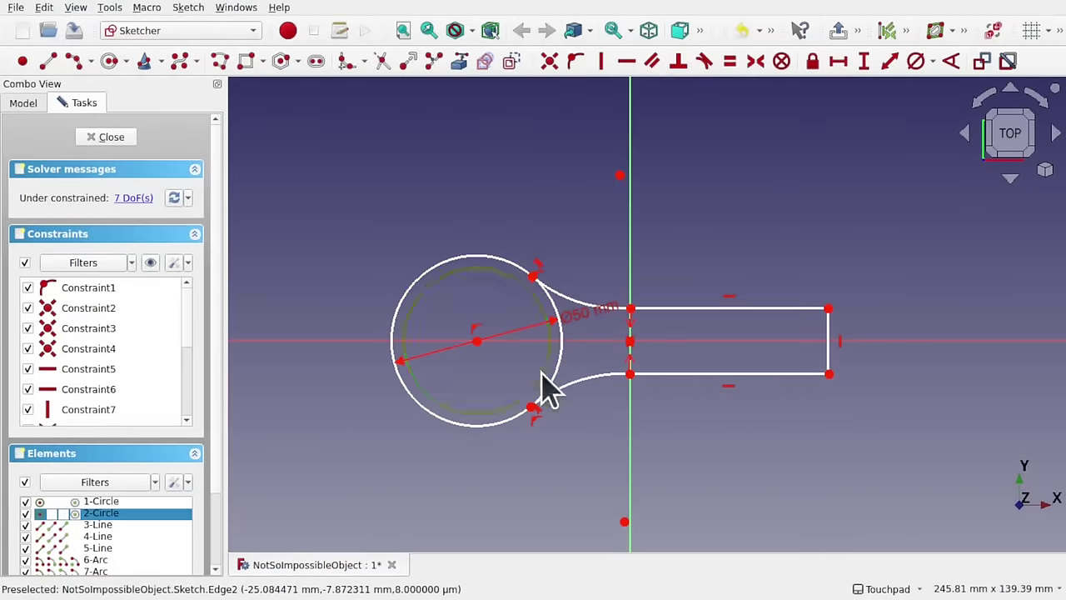
left_click(915, 62)
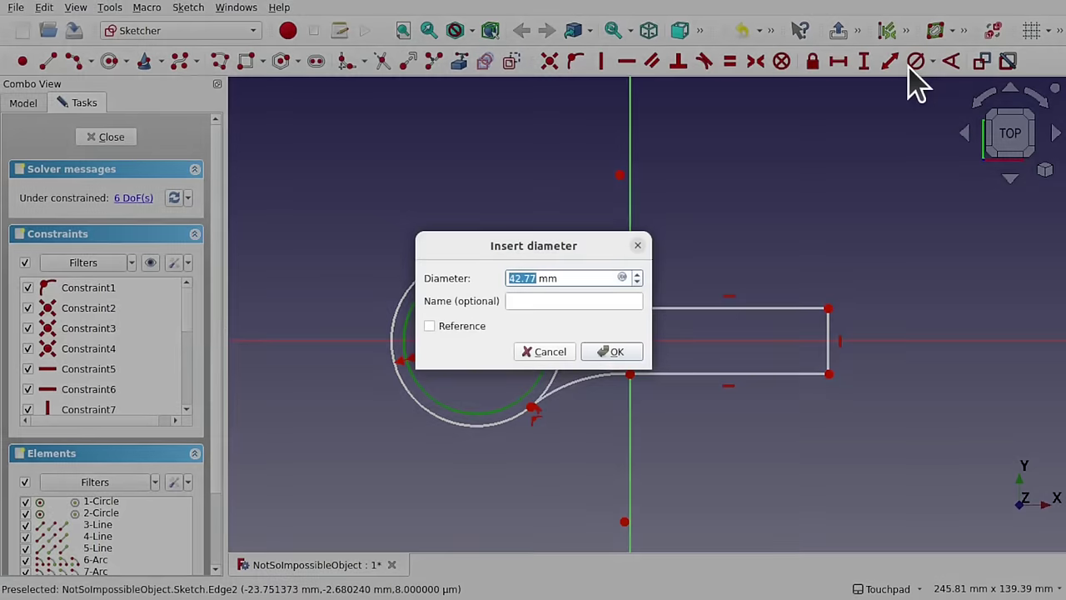
key("Return")
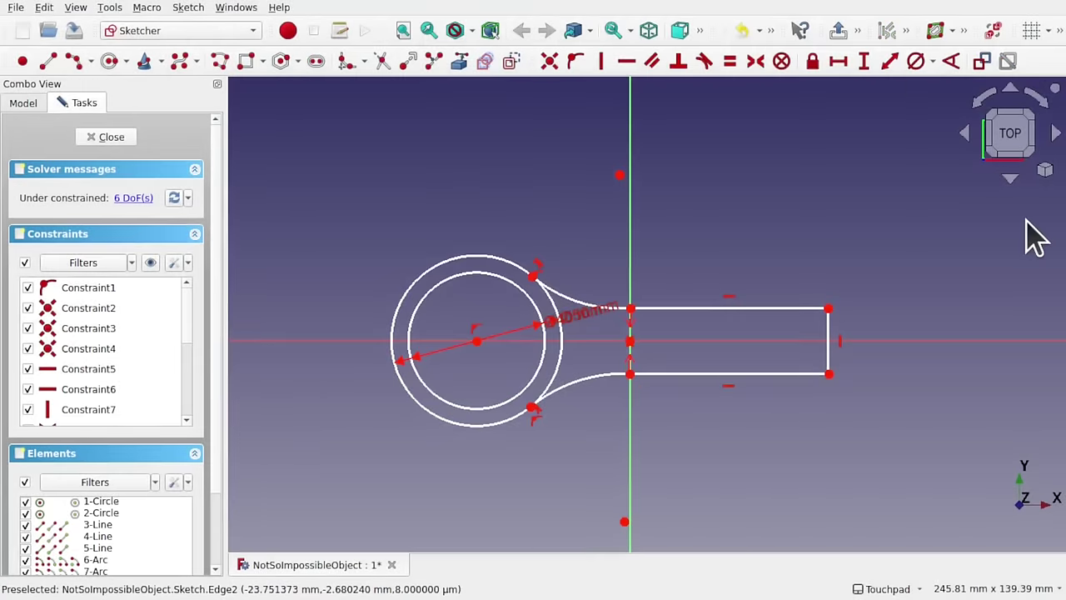
Step: Shorten the rectangle by moving its outer vertical edge inward, and constrain its upper edge to a horizontal length of 40 mm
left_click_drag(832, 337, 766, 339)
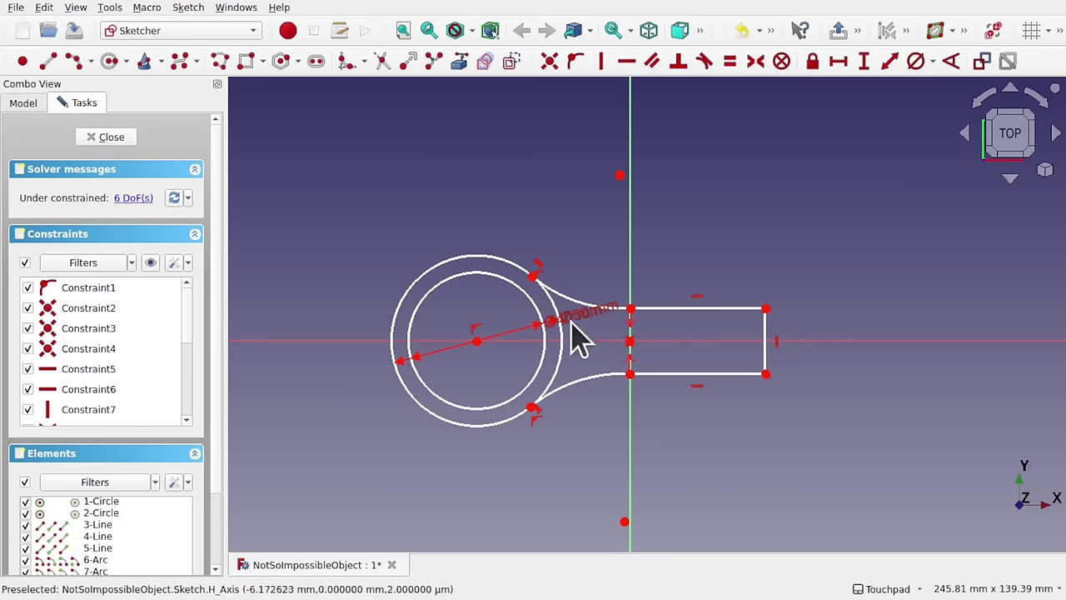
left_click(710, 310)
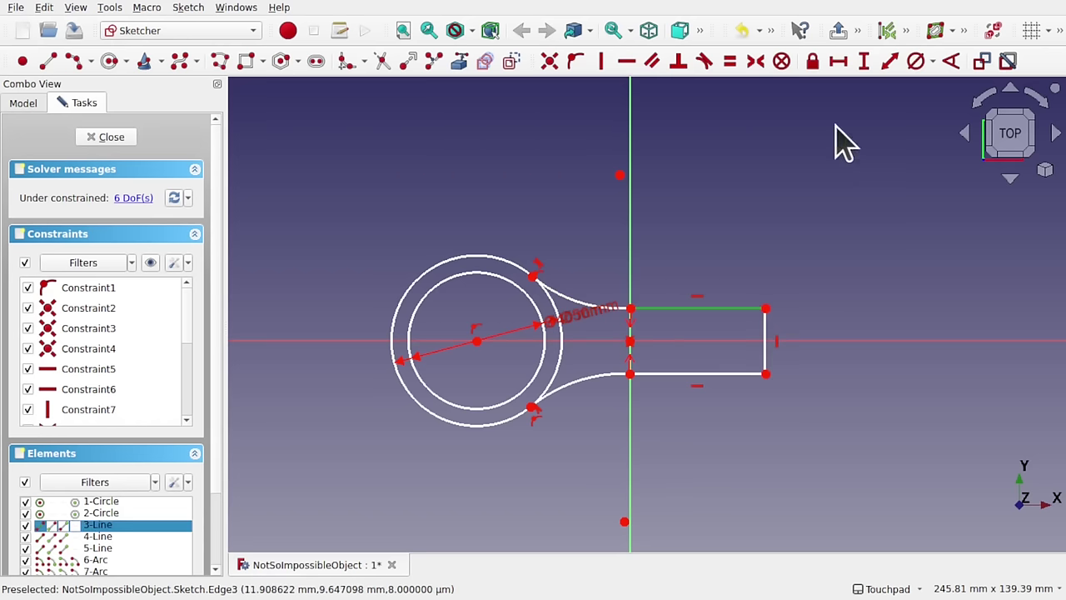
left_click(838, 61)
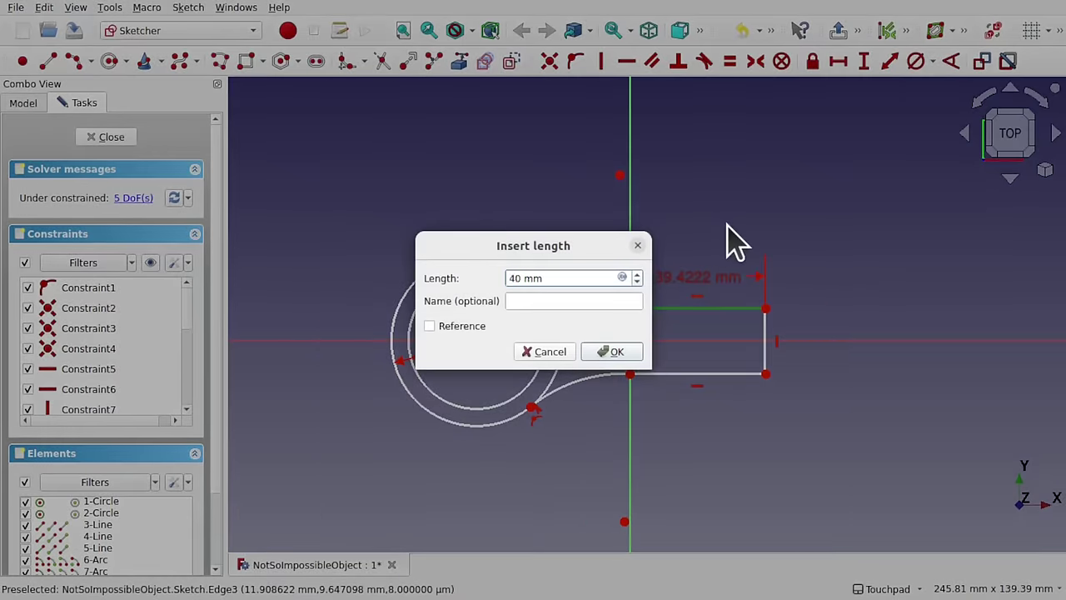
type("40")
key("Return")
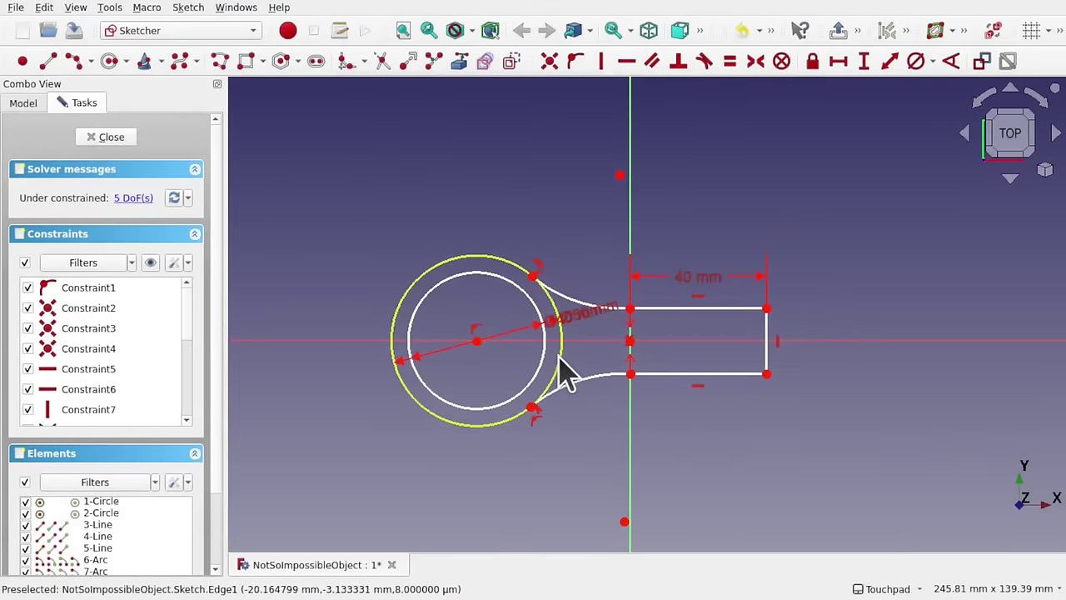
Step: Shift the circles closer to the rectangle, and constrain the rectangle's vertical edge to a length of 25 mm
left_click_drag(565, 360, 594, 369)
left_click(766, 358)
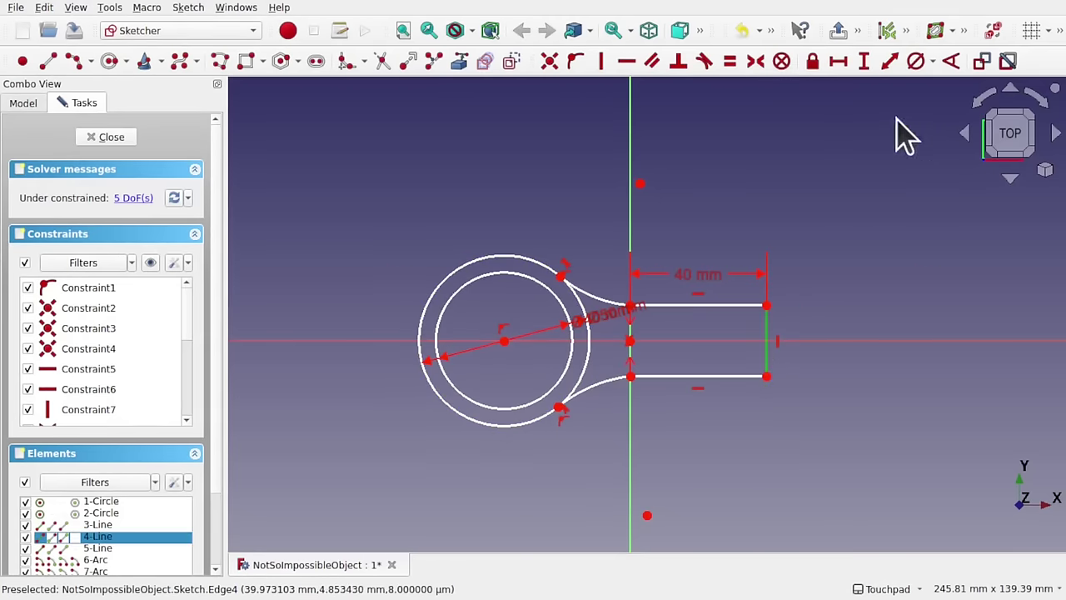
left_click(866, 61)
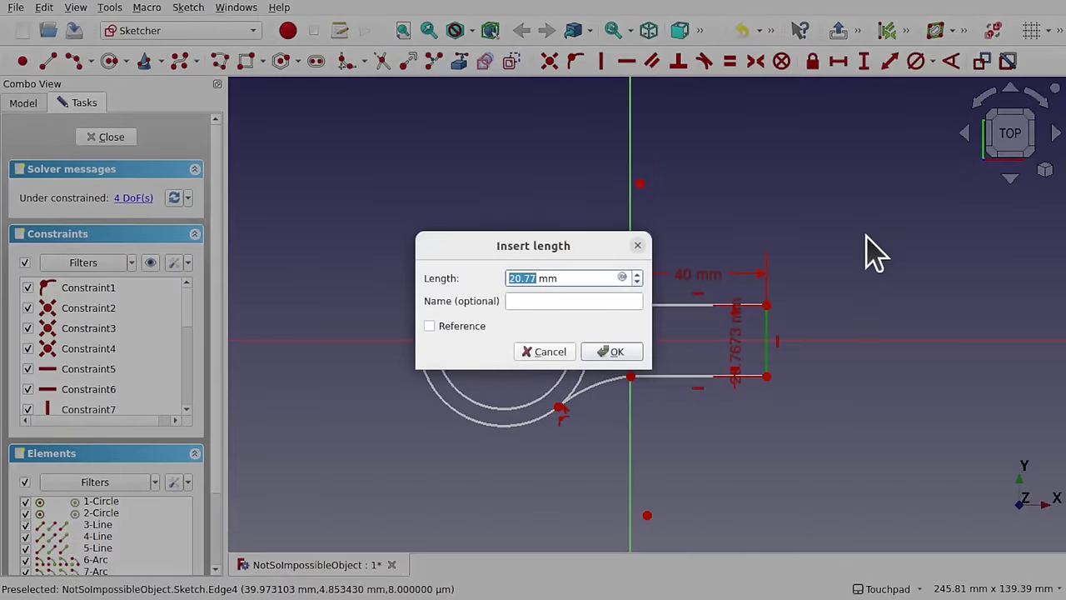
type("25")
key("Return")
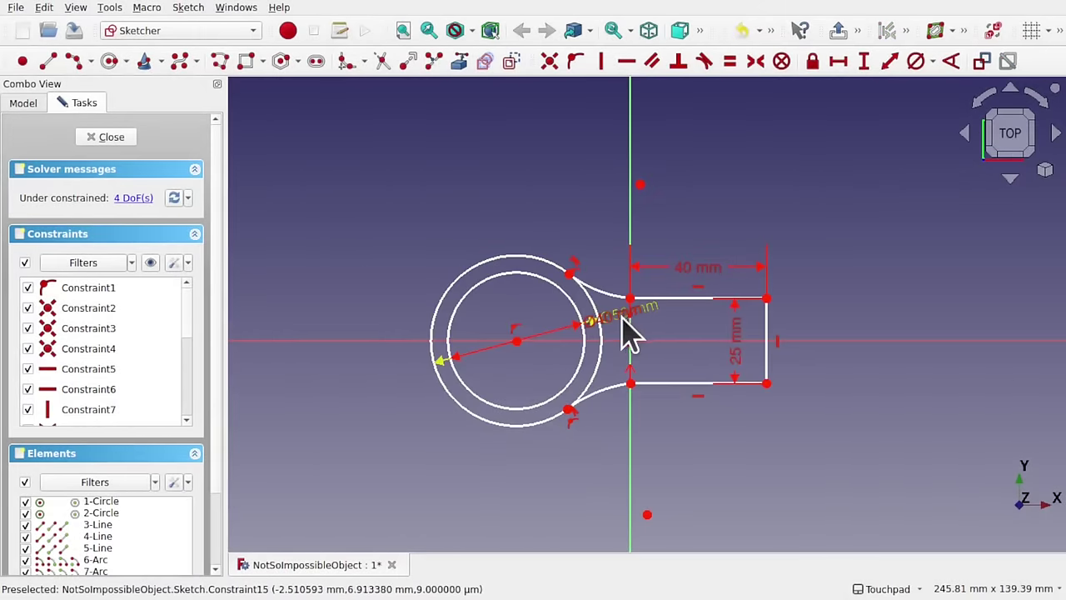
Step: Move the outer circle's diameter dimension clear of the inner one, and set the inner circle's diameter to 35 mm
left_click_drag(609, 376, 553, 393)
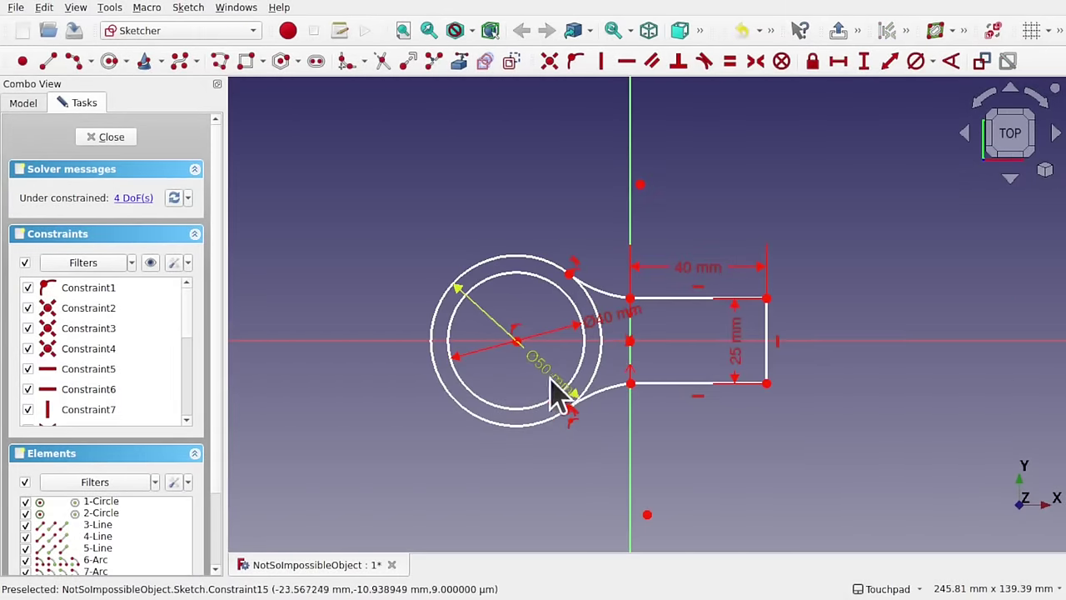
double_click(622, 327)
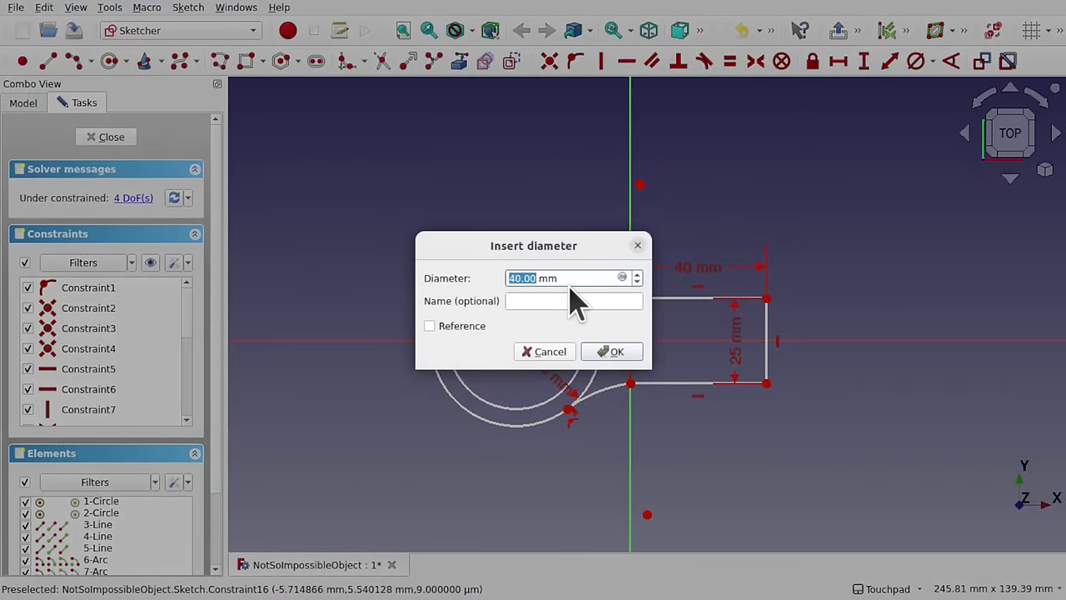
key("Return")
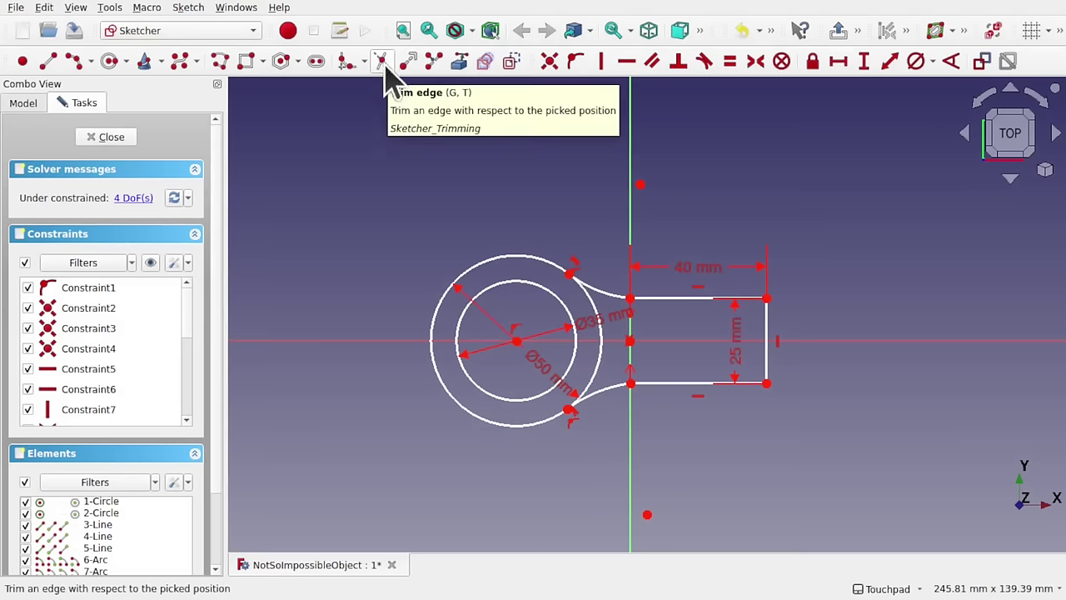
Step: Trim away the segment of the outer circle that lies between the two concave arcs
left_click(110, 9)
mouse_move(185, 10)
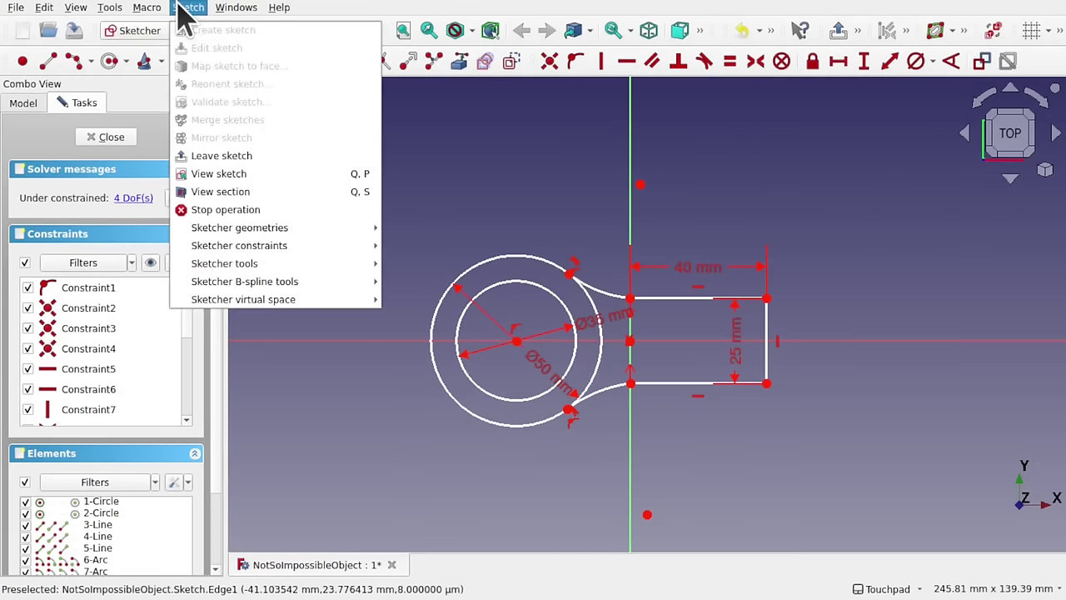
mouse_move(267, 234)
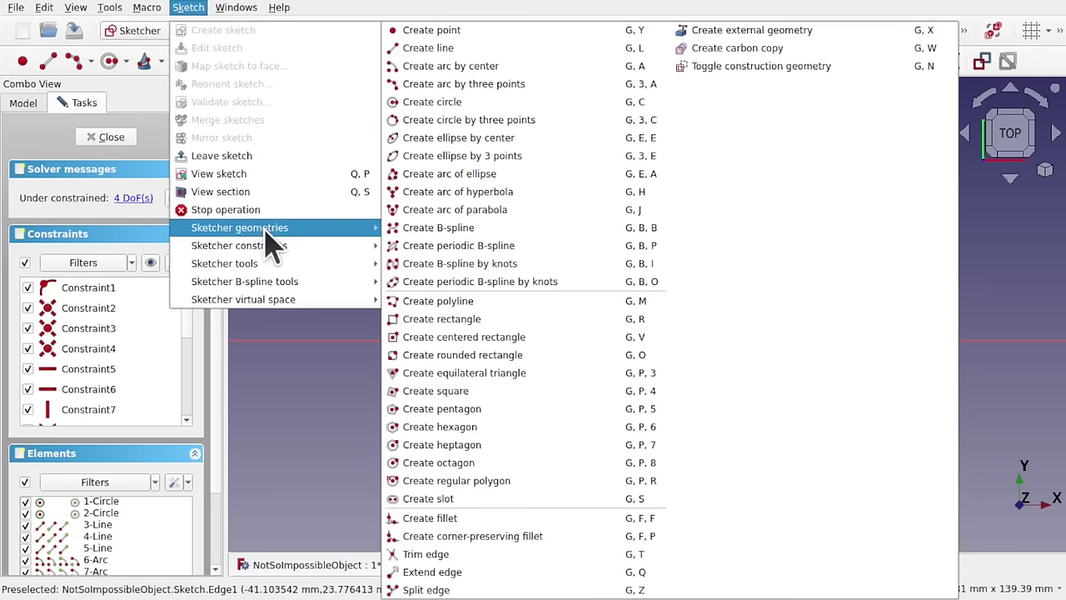
left_click(464, 556)
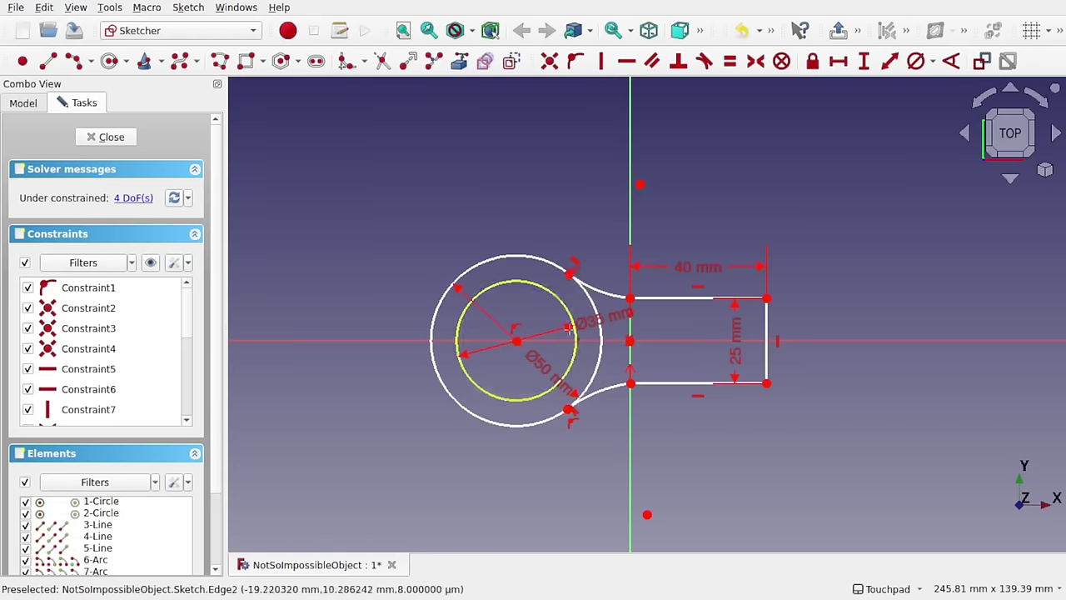
left_click(599, 354)
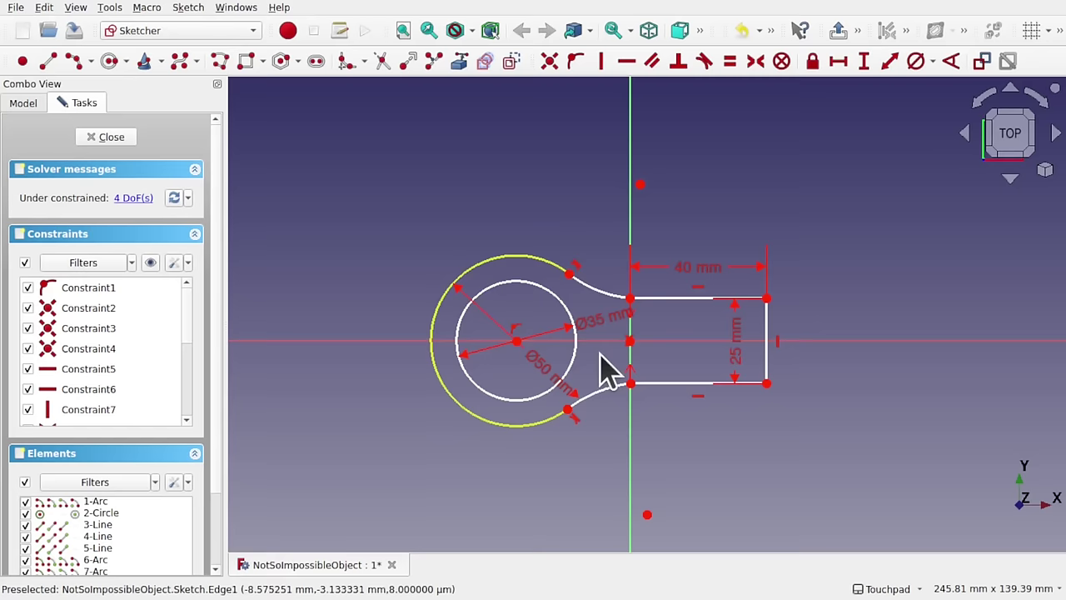
Step: Align the outer arc's two endpoints with a vertical constraint, and constrain the rectangle's lower open corner onto the Y-axis
left_click(569, 412)
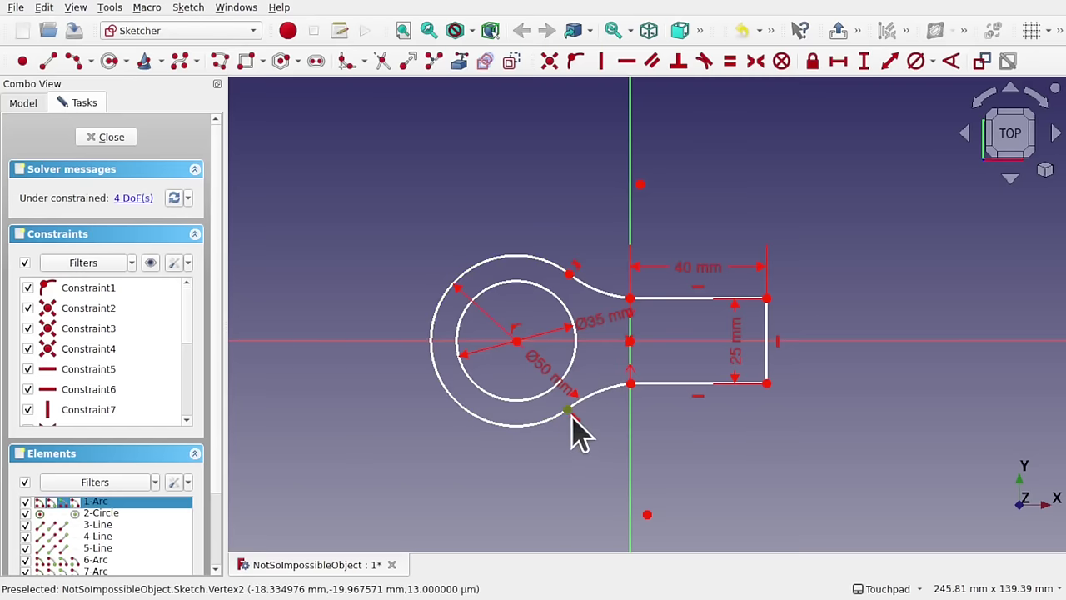
left_click(568, 278)
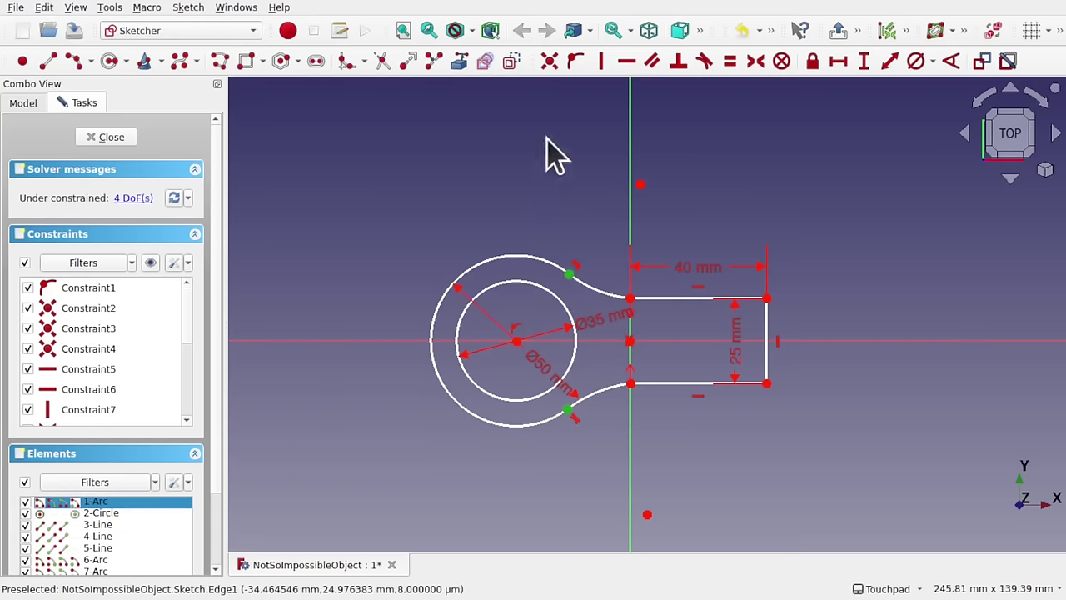
left_click(601, 61)
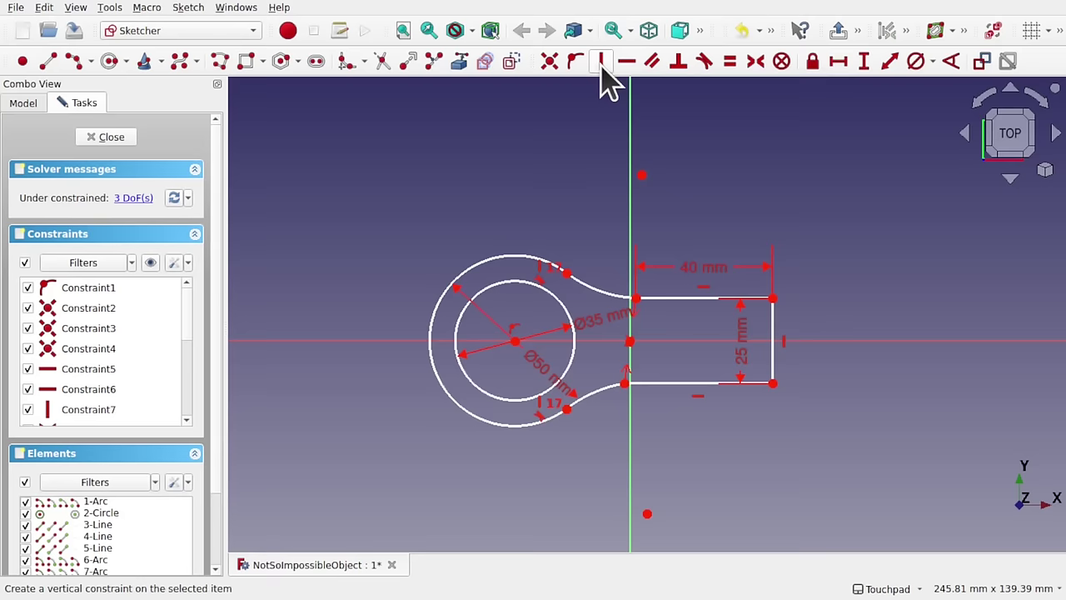
left_click(625, 385)
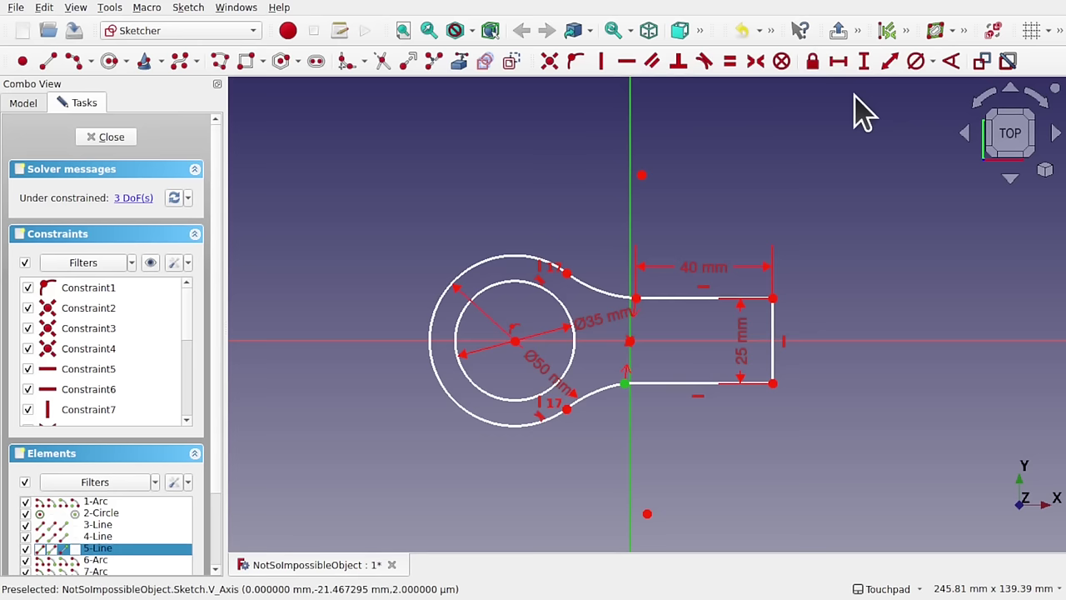
left_click(576, 63)
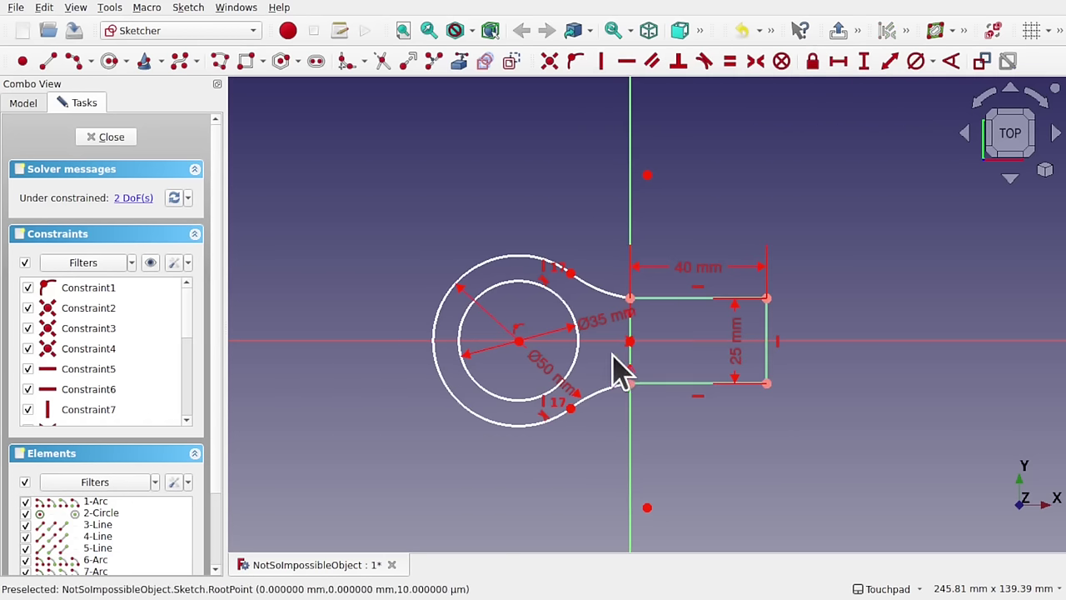
Step: Examine where each concave arc meets the rectangle's adjoining horizontal edge by selecting the arc and line pairs
left_click(598, 290)
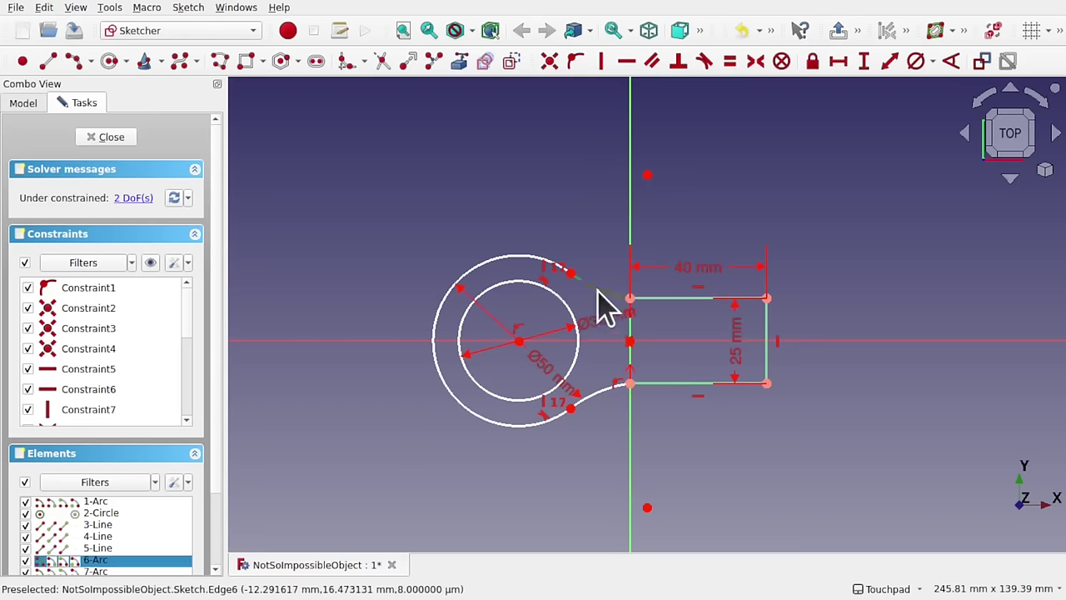
left_click(670, 297)
left_click(617, 446)
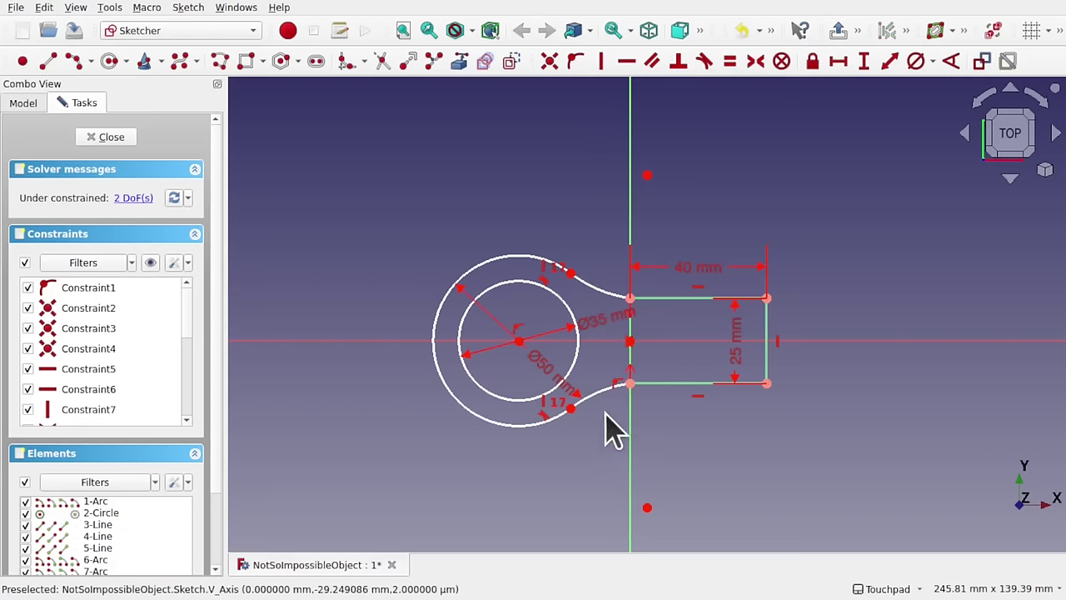
left_click(598, 398)
left_click(668, 384)
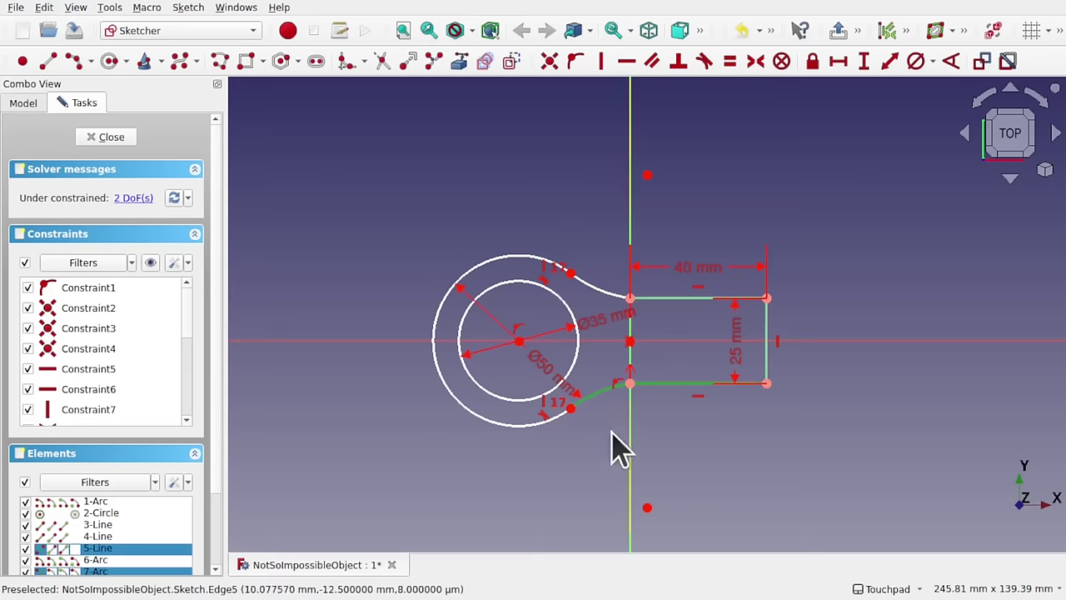
left_click(598, 450)
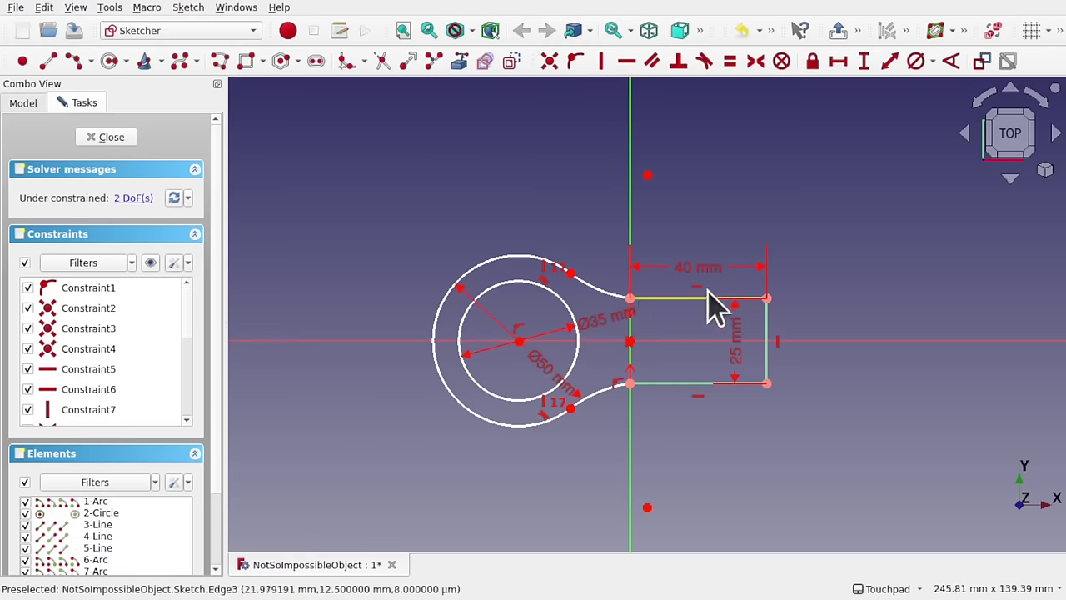
Step: Close the finished sketch and switch to the Part workbench
left_click(107, 138)
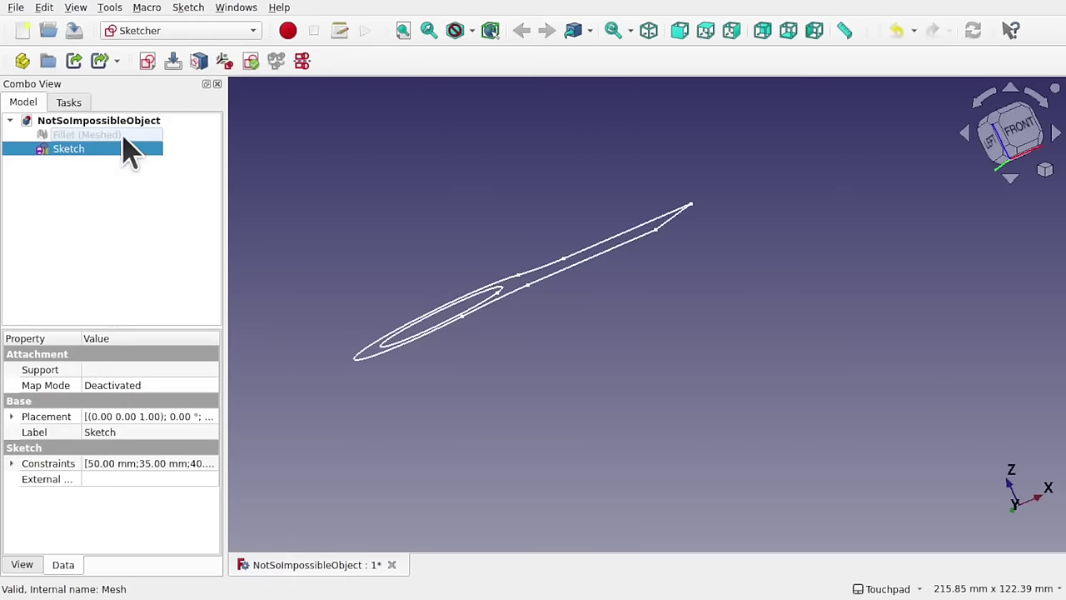
mouse_move(676, 219)
middle_mouse_down("alt")
mouse_move(744, 321)
mouse_move(769, 305)
mouse_move(697, 333)
mouse_move(794, 327)
middle_mouse_up("alt")
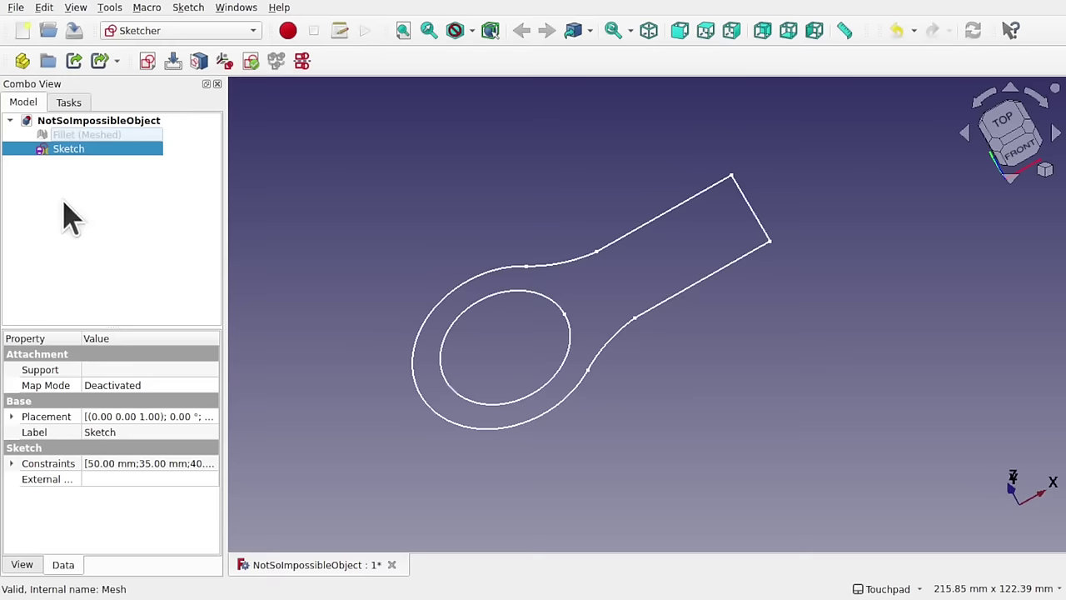
left_click(223, 37)
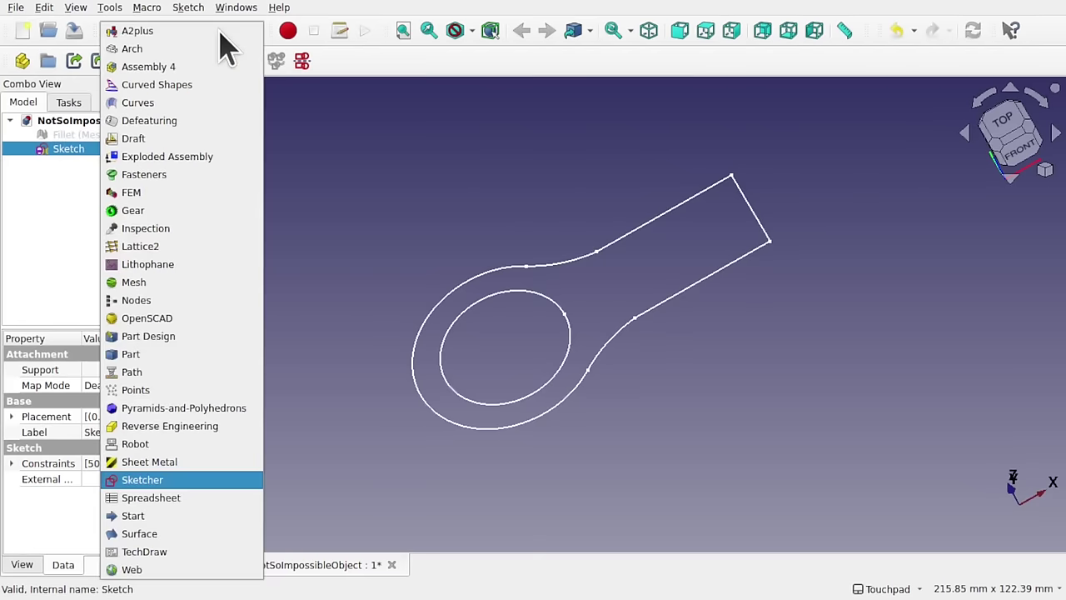
left_click(170, 354)
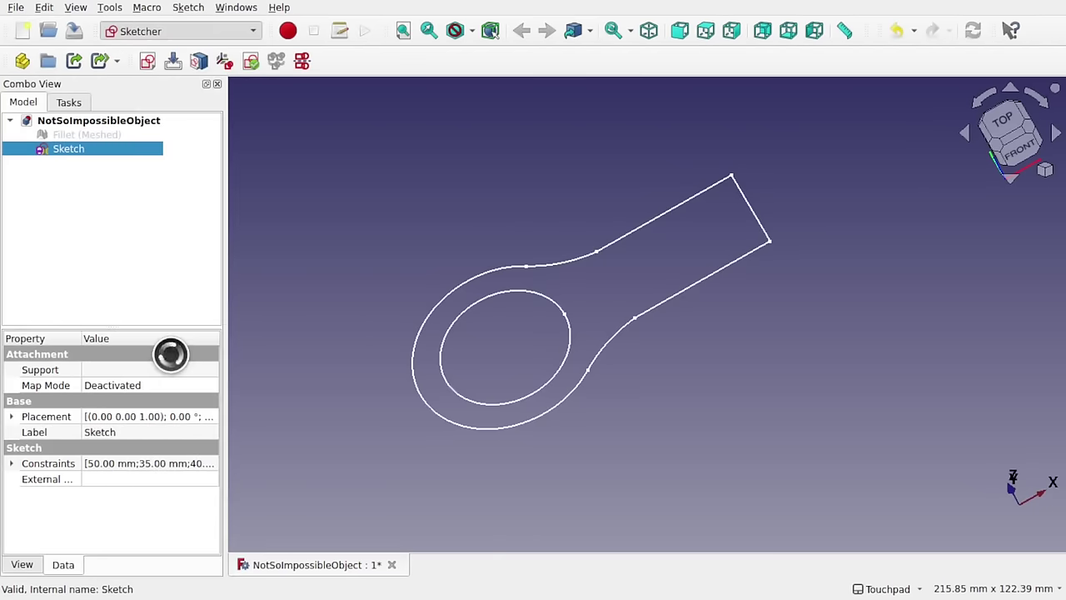
Step: Display the axis cross to show the sketch's orientation relative to the X, Y and Z axes
left_click(76, 7)
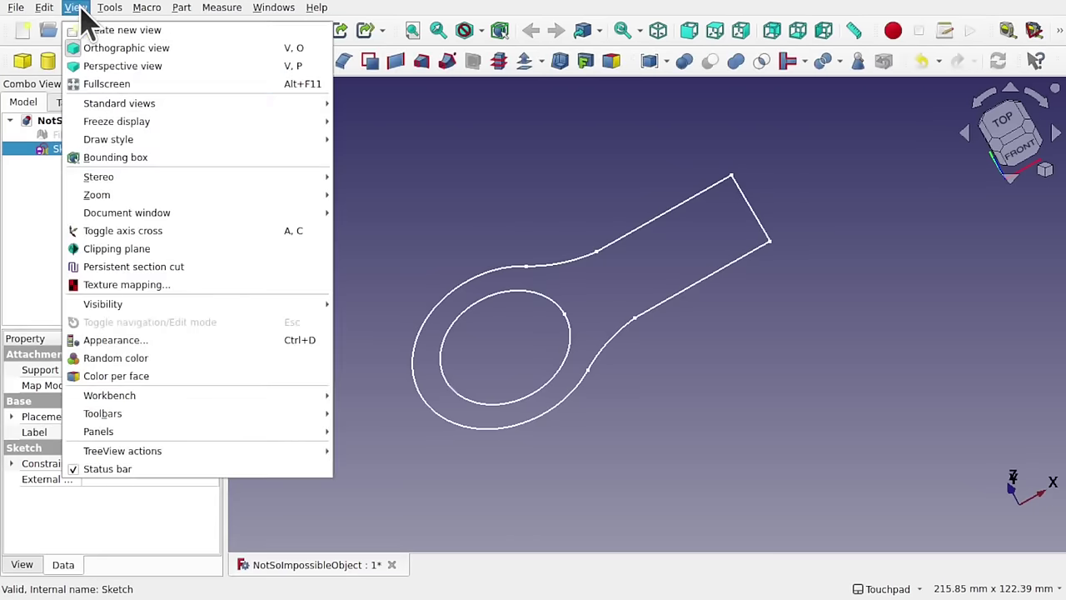
left_click(137, 230)
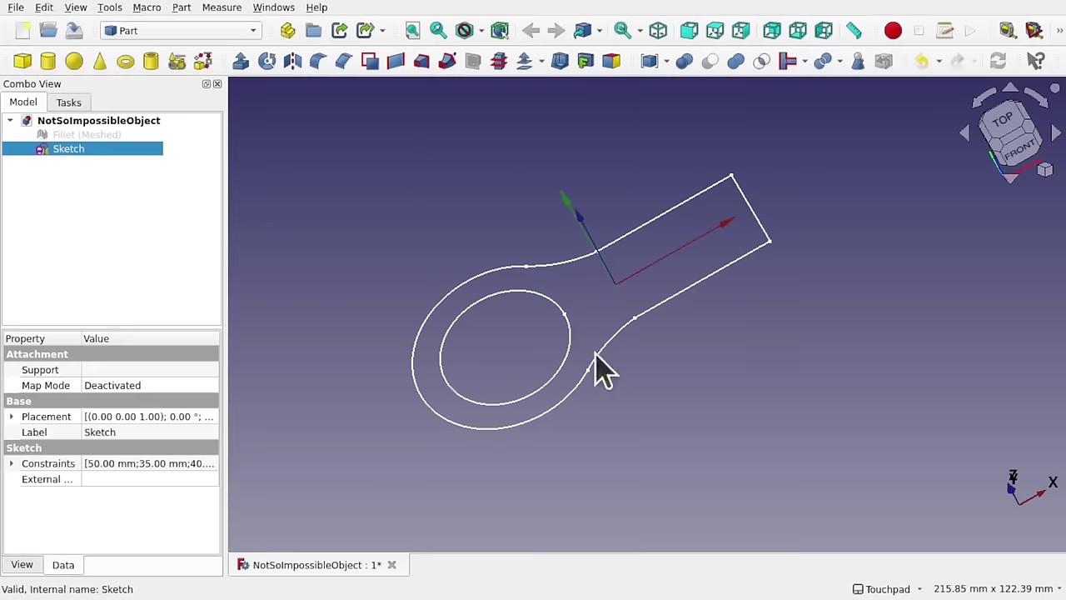
mouse_move(591, 381)
middle_mouse_down()
mouse_move(530, 309)
mouse_move(715, 275)
mouse_move(774, 358)
mouse_move(722, 388)
middle_mouse_up()
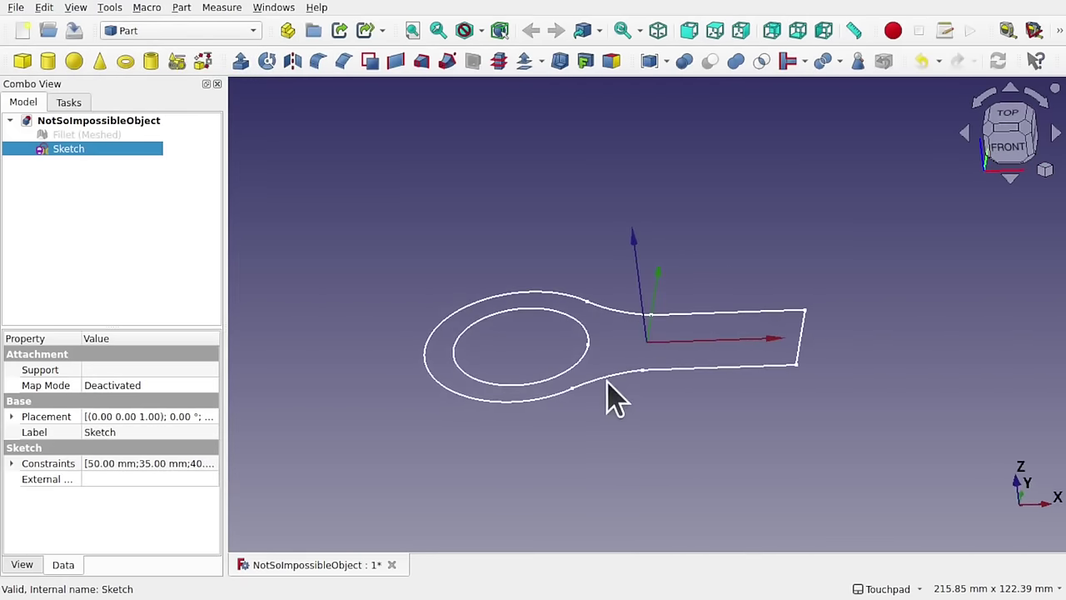
middle_click_drag(616, 355, 658, 265)
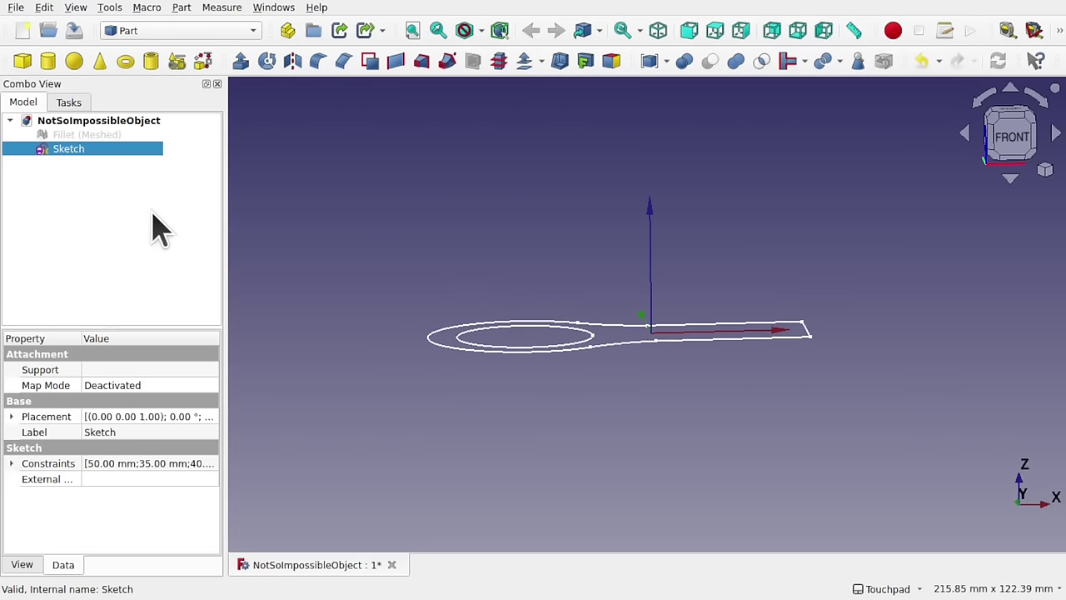
Step: Extrude the profile sketch symmetrically along its normal to a total length of 50 mm as a solid
left_click(241, 61)
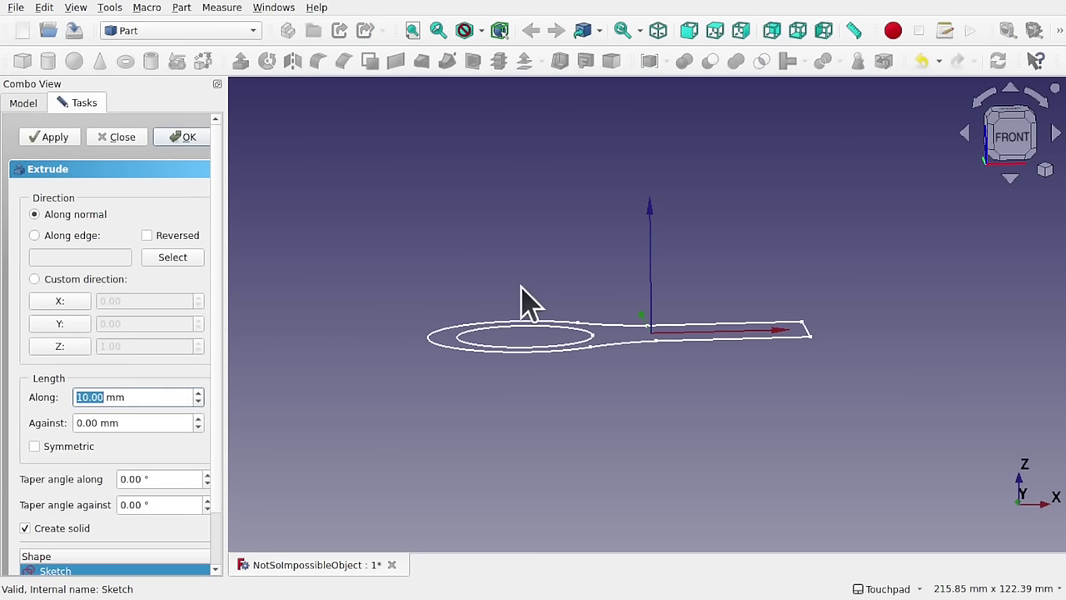
left_click_drag(614, 281, 677, 391, "alt")
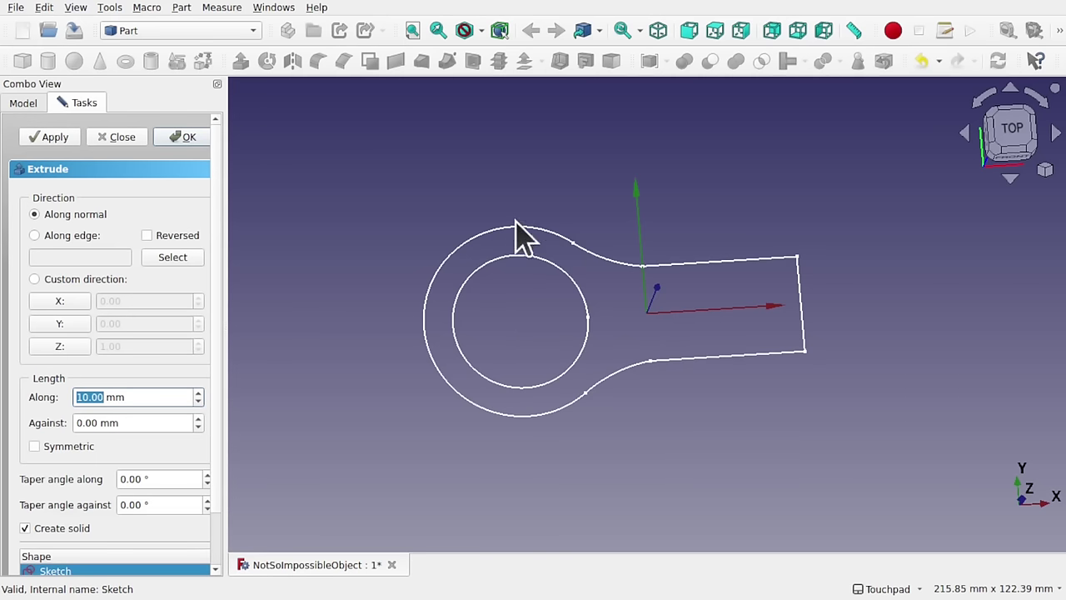
left_click_drag(624, 376, 583, 202, "alt")
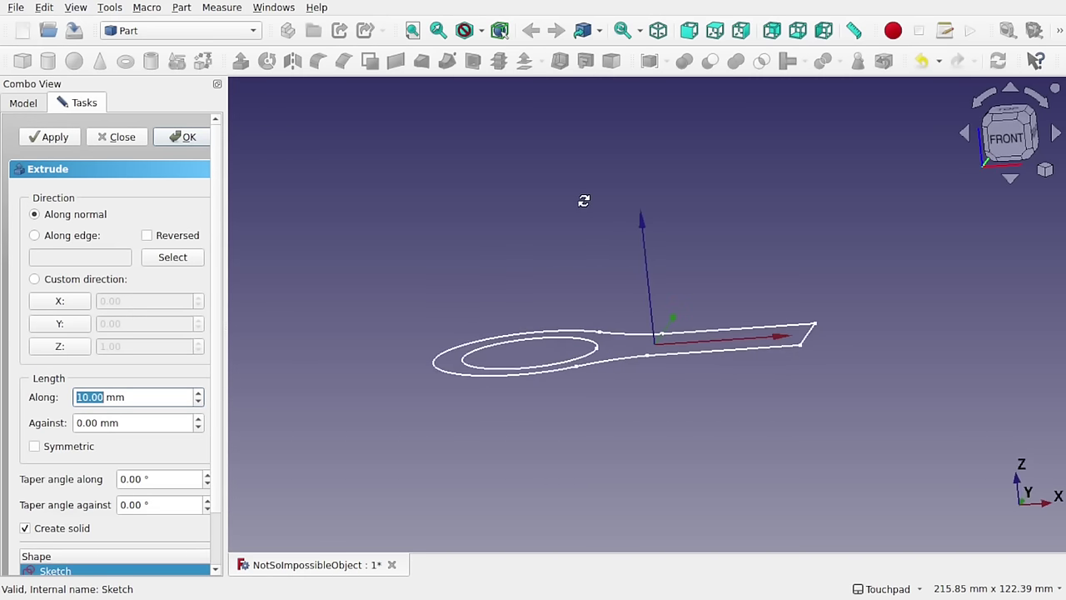
left_click(35, 448)
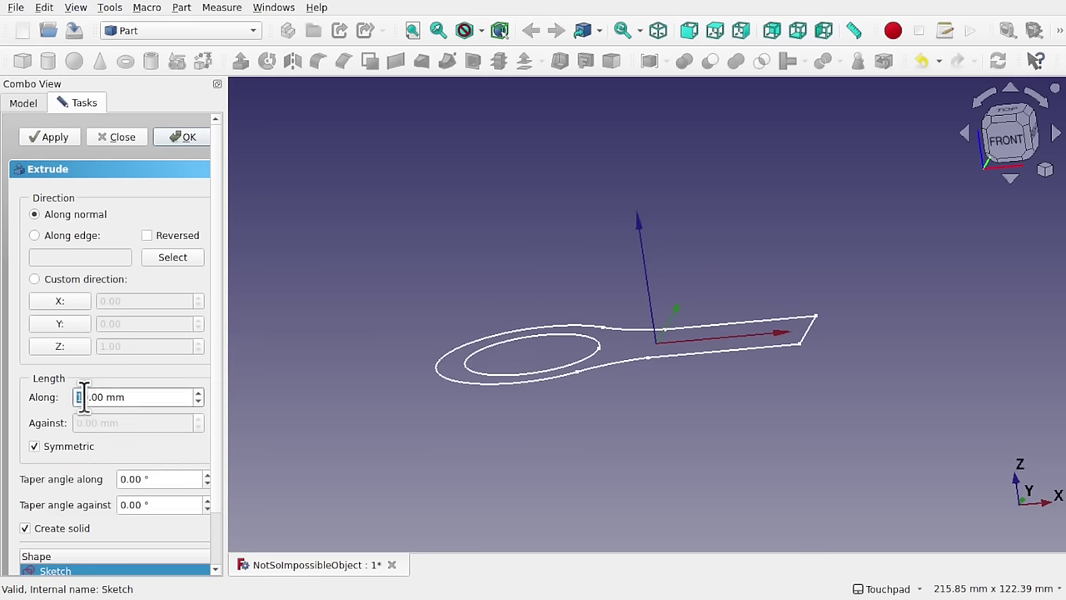
type("5")
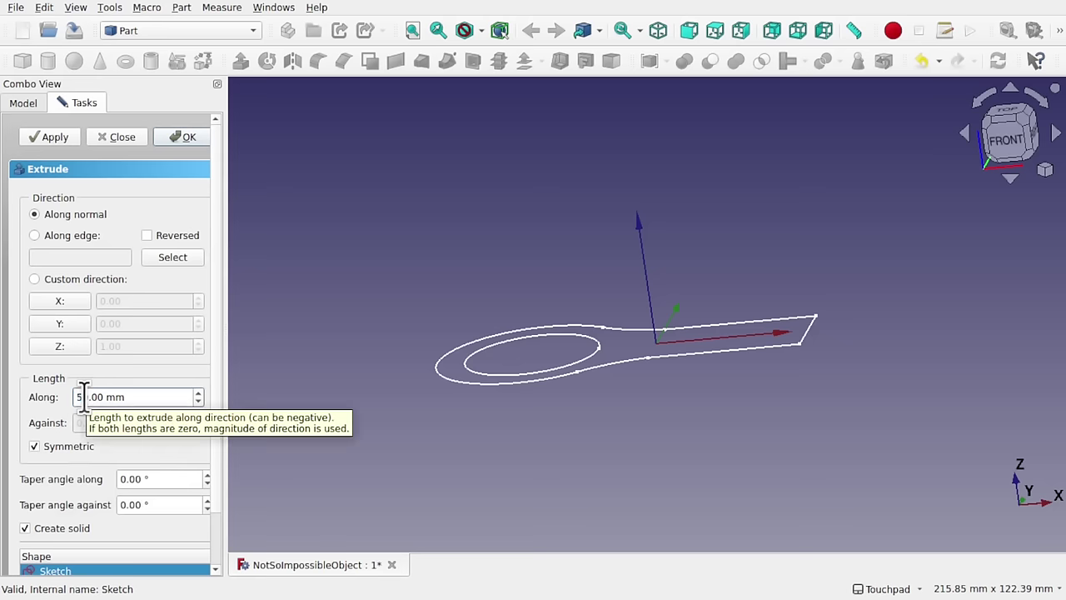
key("Return")
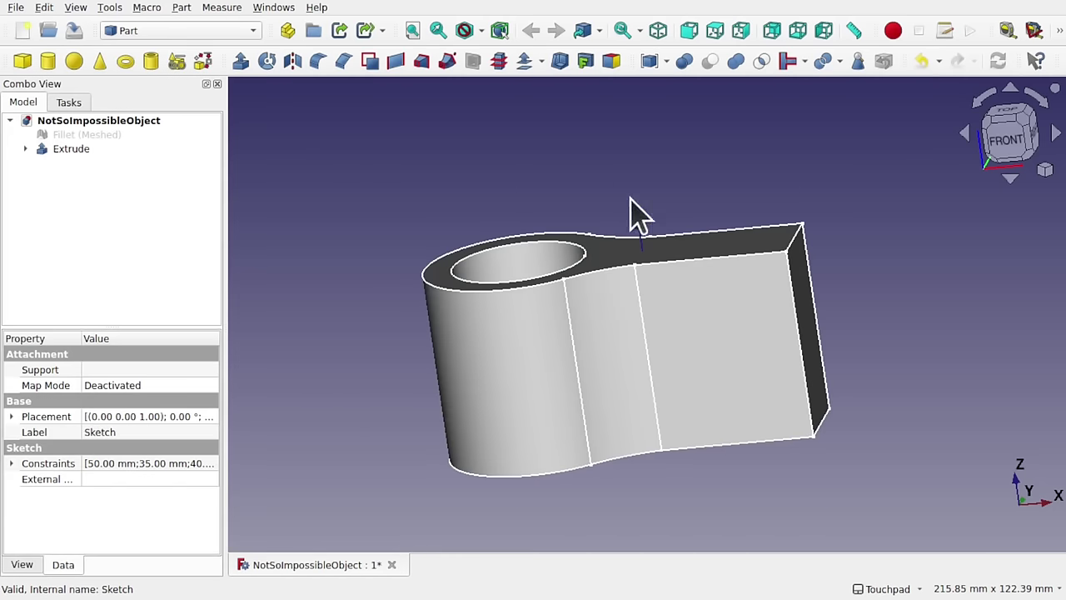
mouse_move(631, 214)
middle_mouse_down()
mouse_move(644, 305)
mouse_move(678, 376)
mouse_move(669, 364)
mouse_move(698, 369)
mouse_move(633, 284)
mouse_move(638, 322)
mouse_move(637, 195)
middle_mouse_up()
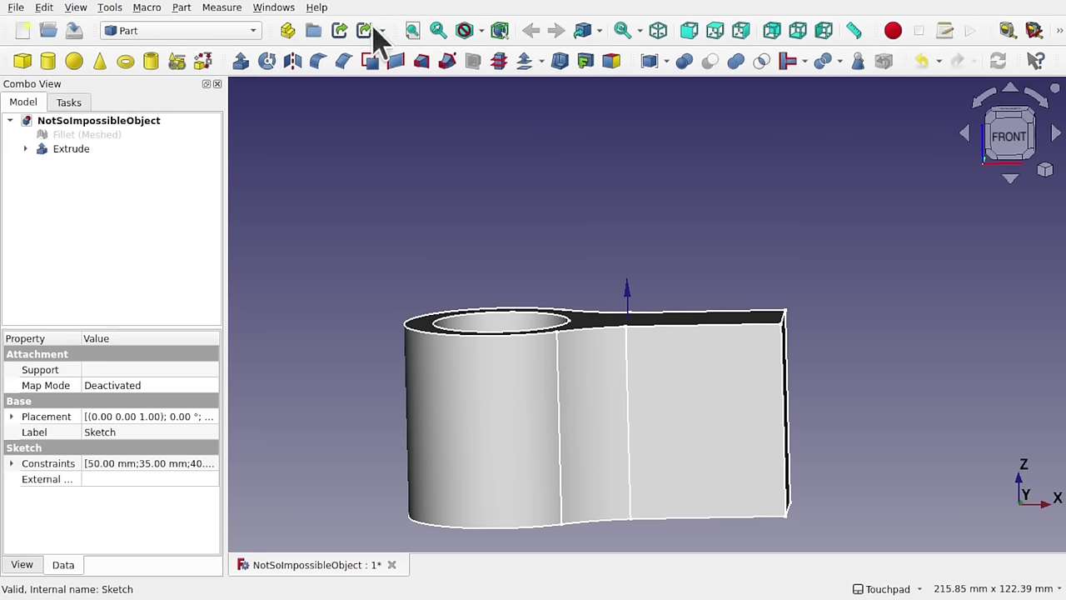
Step: With the extruded solid selected, switch to the Draft workbench and hide its grid
left_click(26, 149)
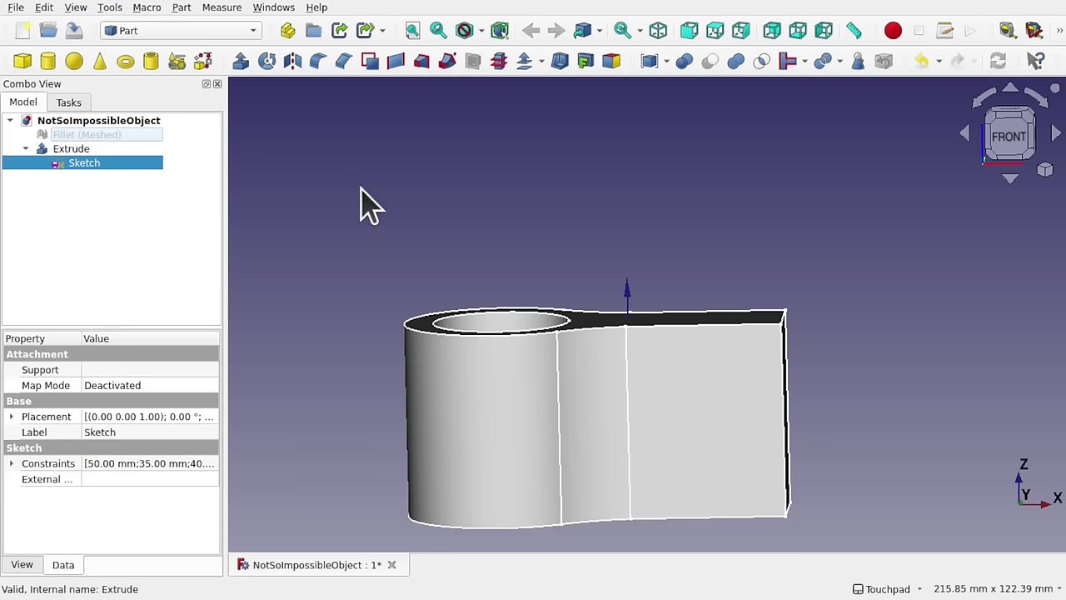
left_click(311, 202)
left_click(85, 153)
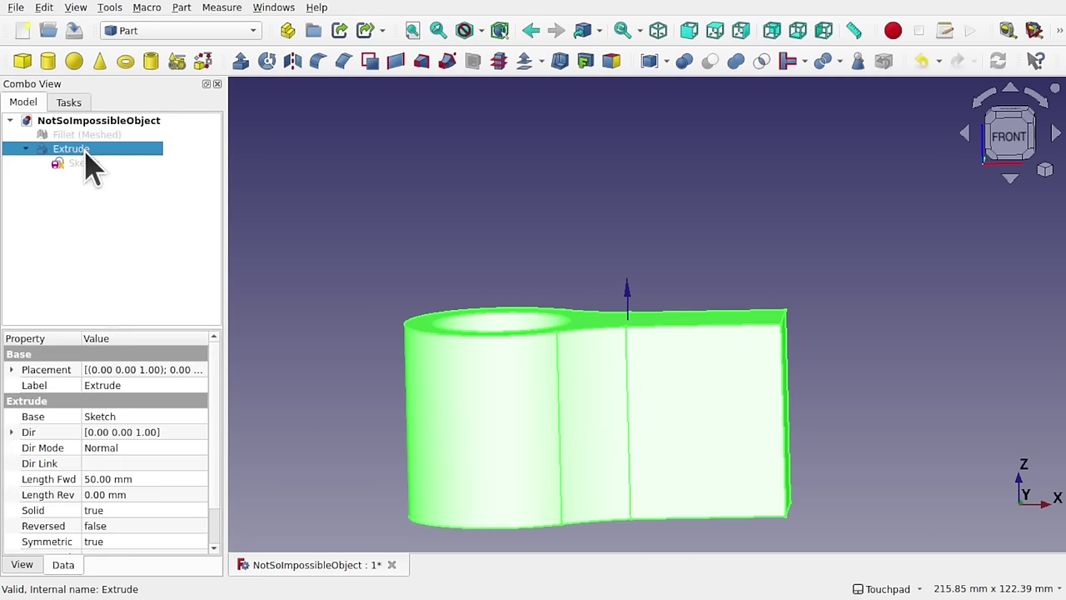
left_click(167, 34)
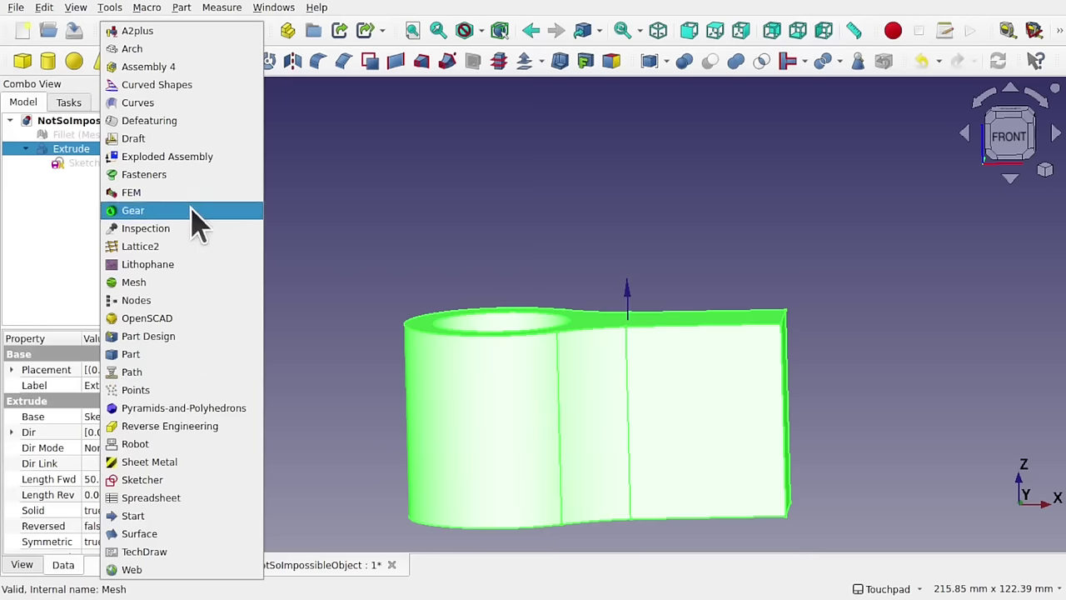
left_click(171, 139)
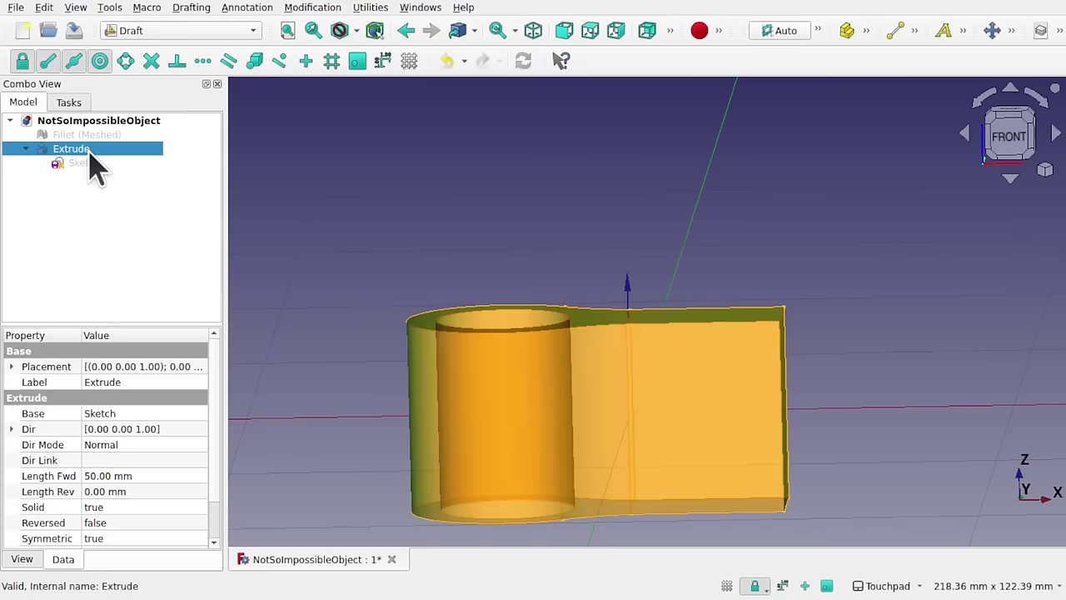
left_click(727, 586)
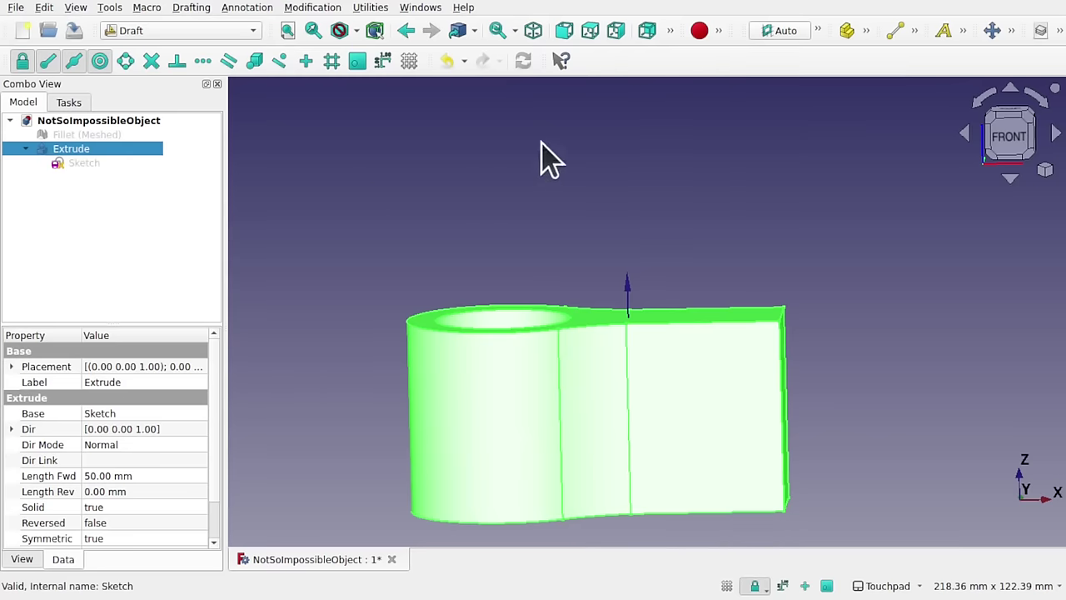
Step: Create a Draft clone of the extruded solid
left_click(1011, 33)
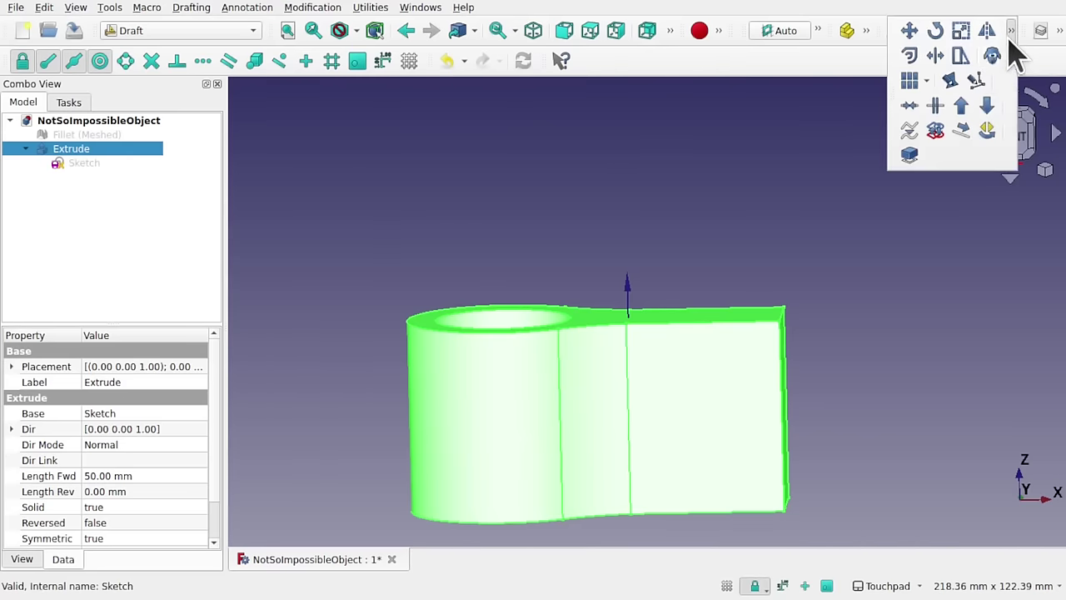
left_click(993, 58)
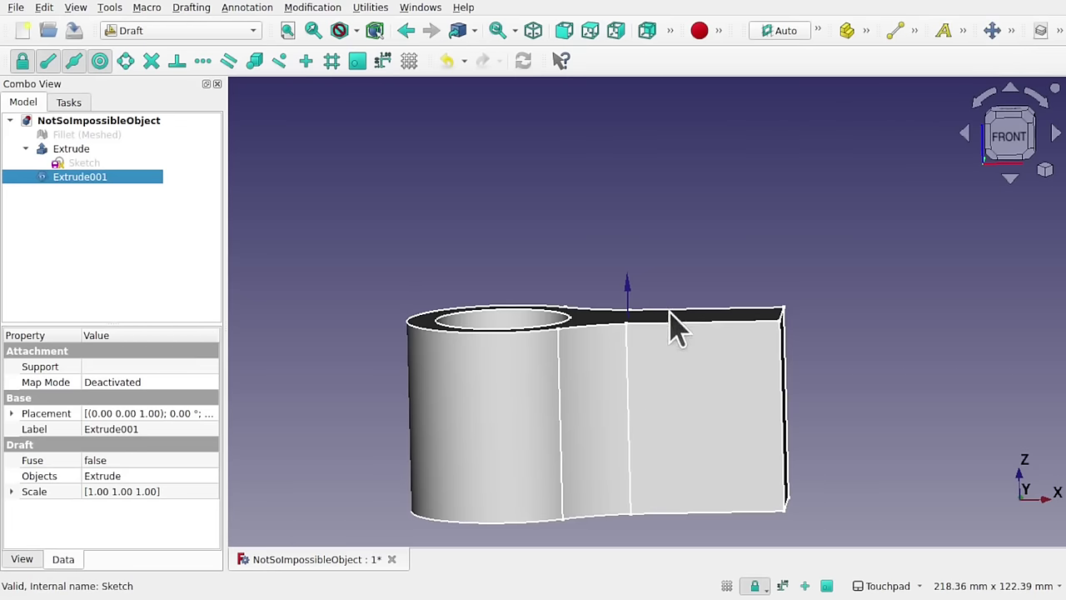
middle_click_drag(672, 326, 607, 325)
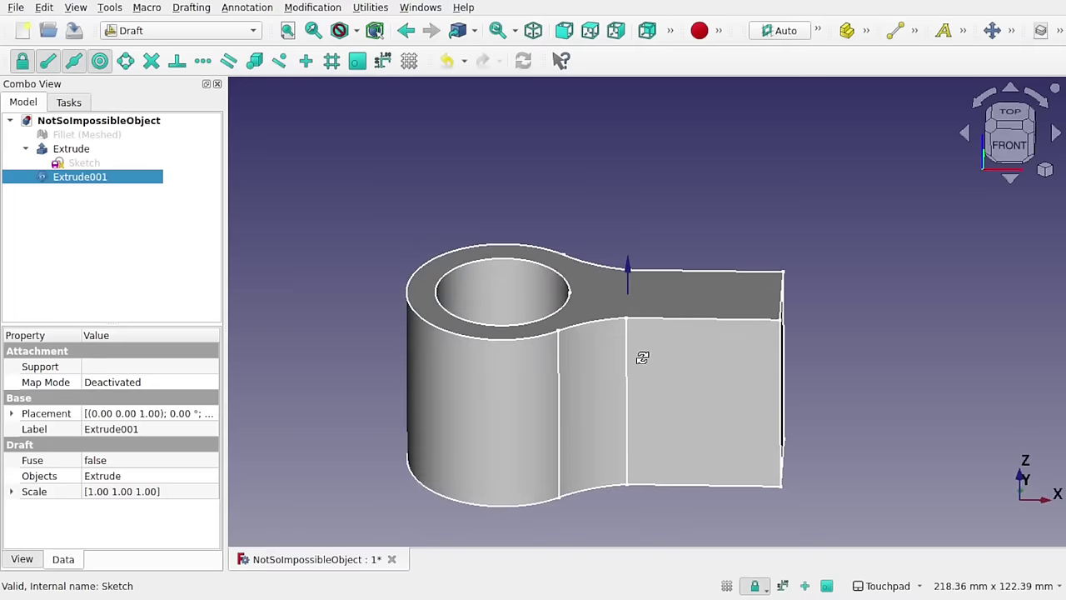
middle_click_drag(638, 357, 659, 350)
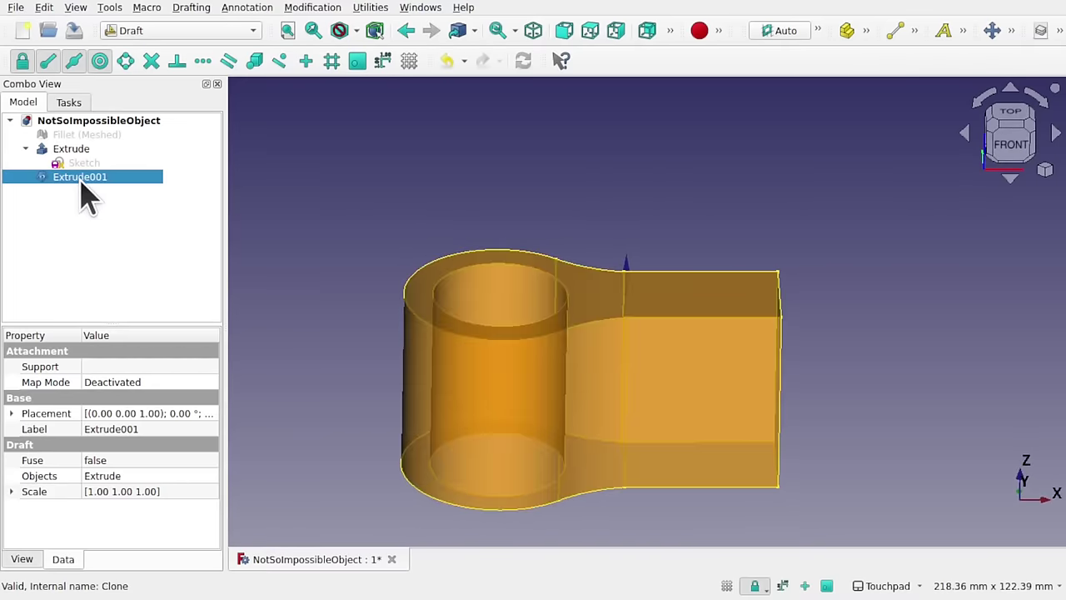
Step: Transform the clone by rotating it 180° about the vertical axis and turning it about its long axis until its ring is perpendicular to the original
right_click(89, 194)
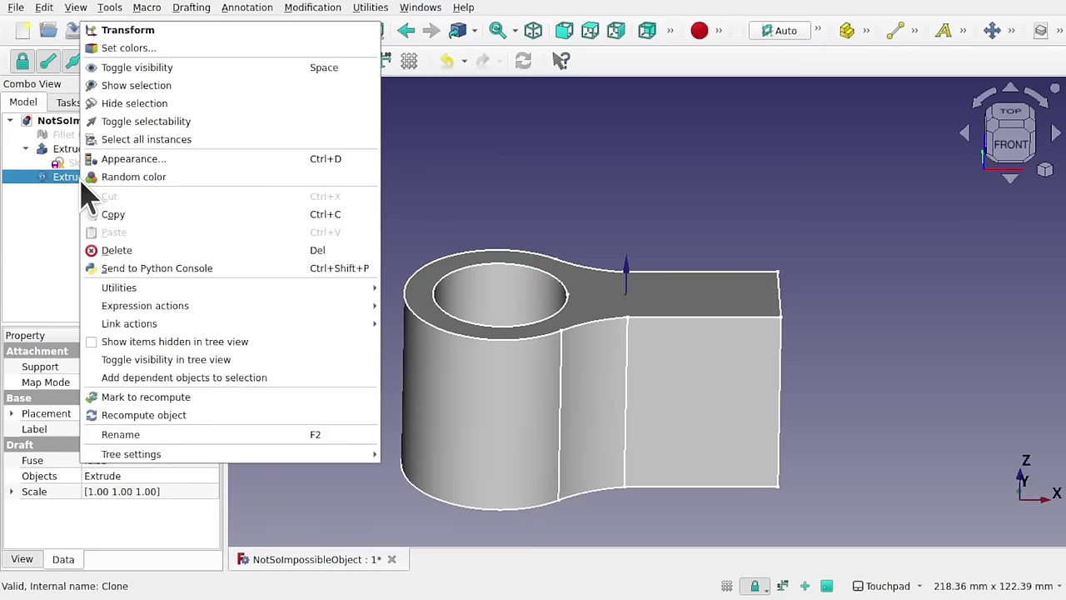
left_click(154, 30)
left_click_drag(708, 350, 714, 262, "alt")
left_click_drag(718, 350, 600, 451)
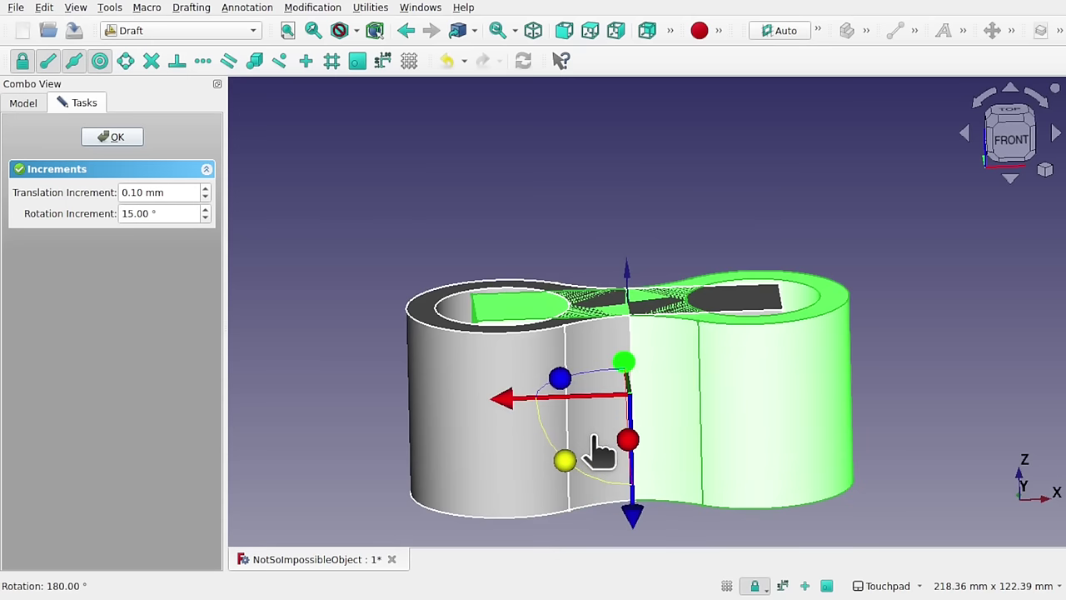
left_click_drag(630, 345, 841, 424, "alt")
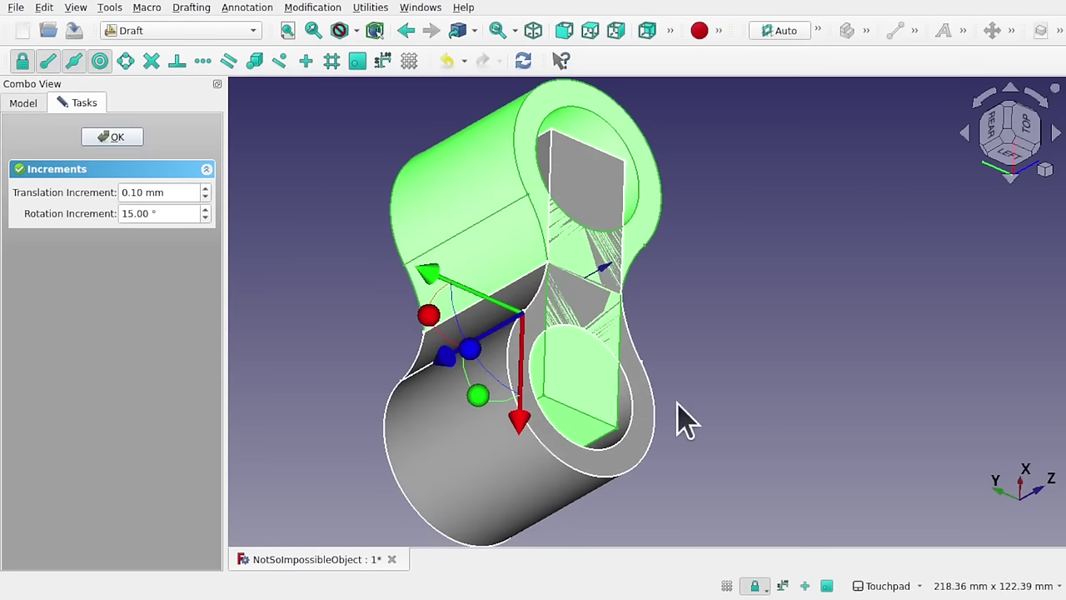
left_click_drag(429, 324, 683, 221)
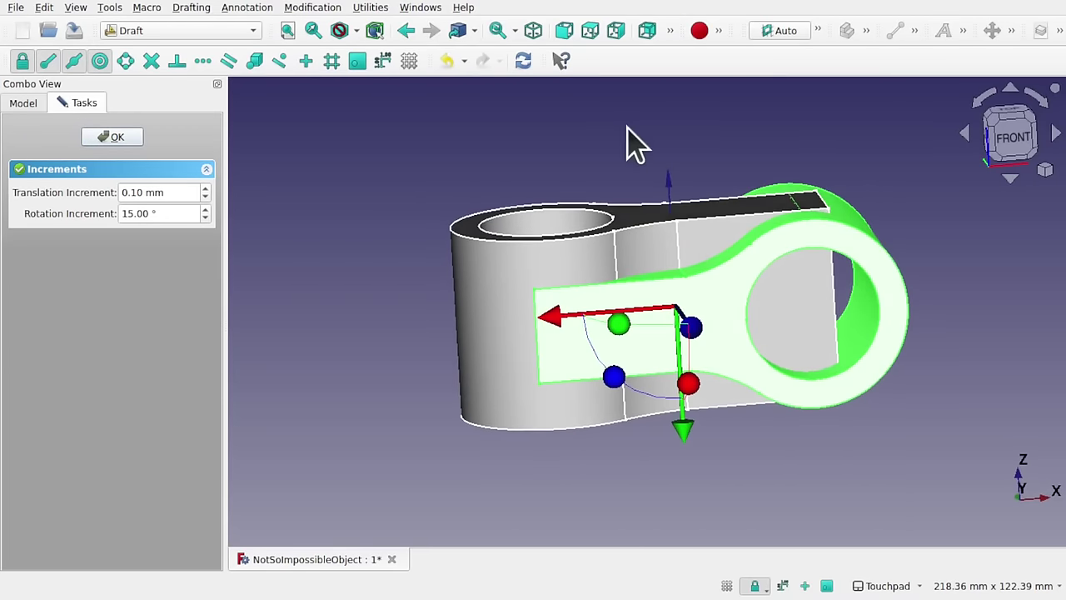
left_click(111, 139)
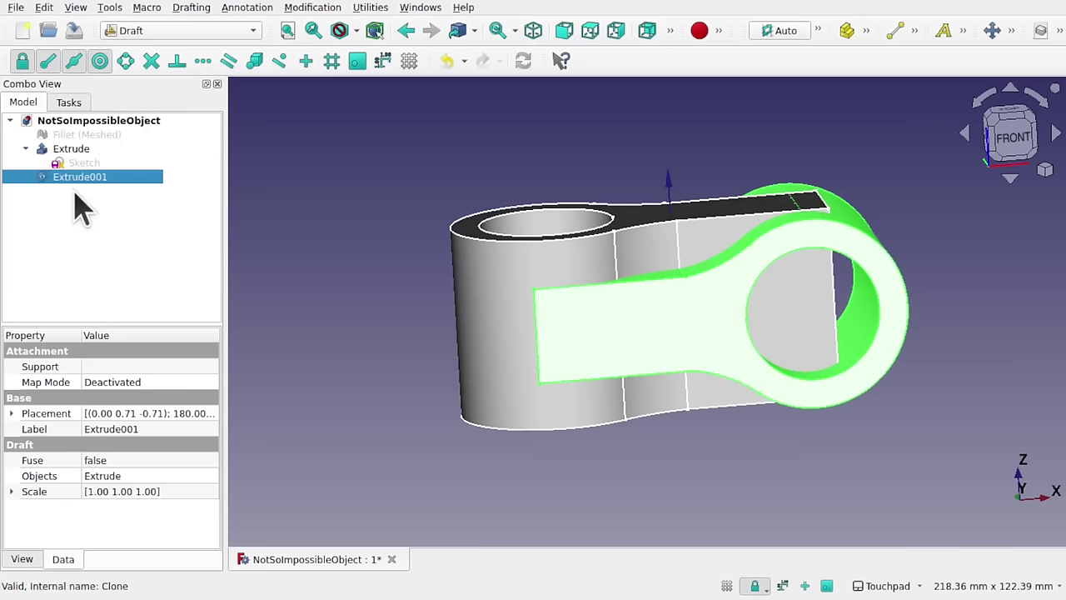
Step: Set the clone's X position to -18 mm so that its ring overlaps the original's rectangular end
left_click(10, 413)
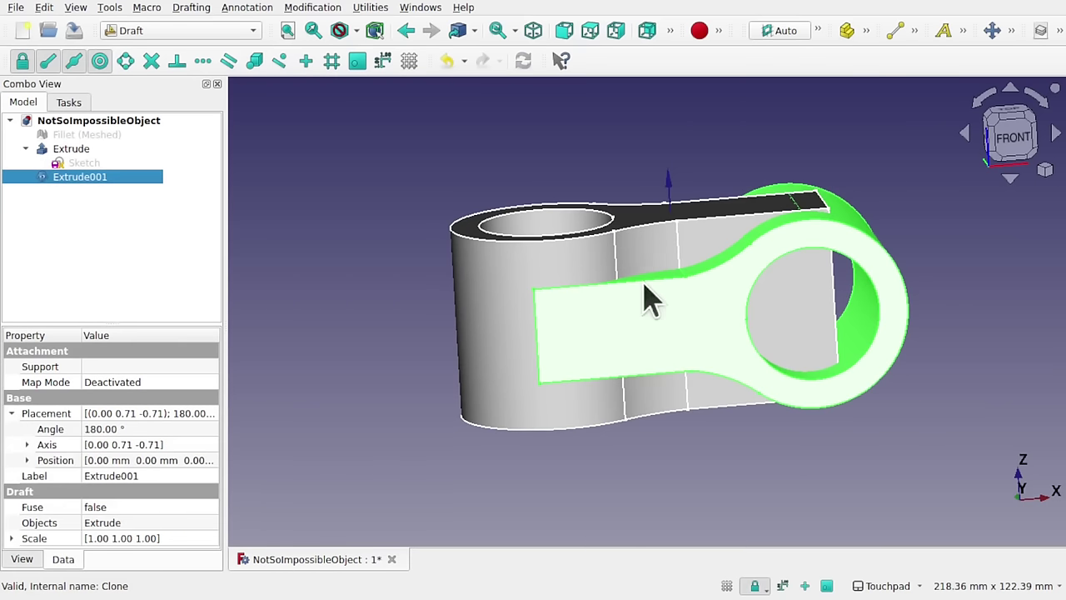
left_click(27, 460)
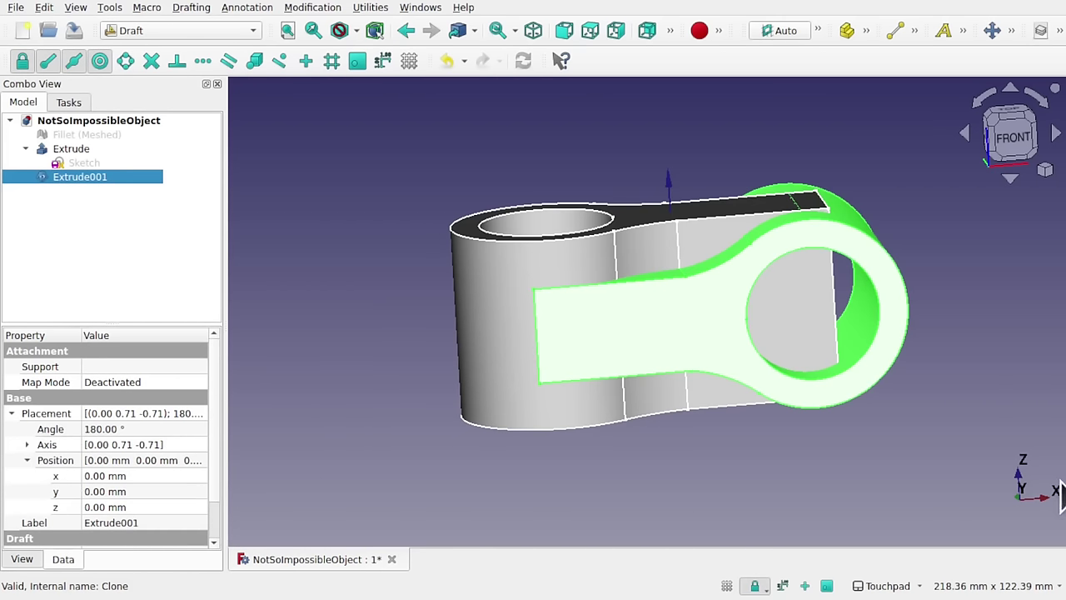
left_click(155, 476)
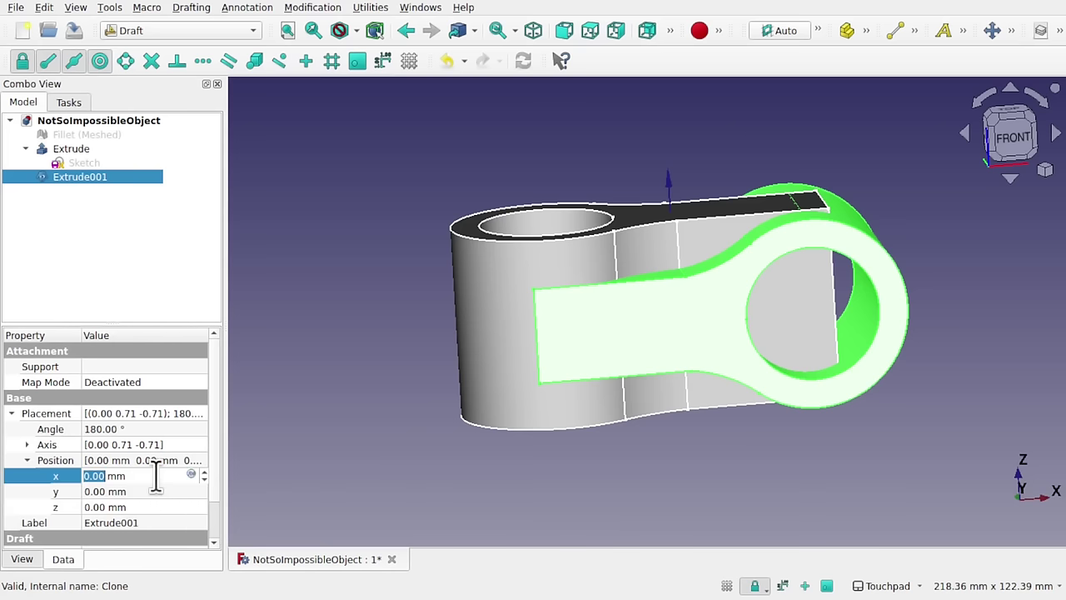
scroll(155, 475, "down", 13)
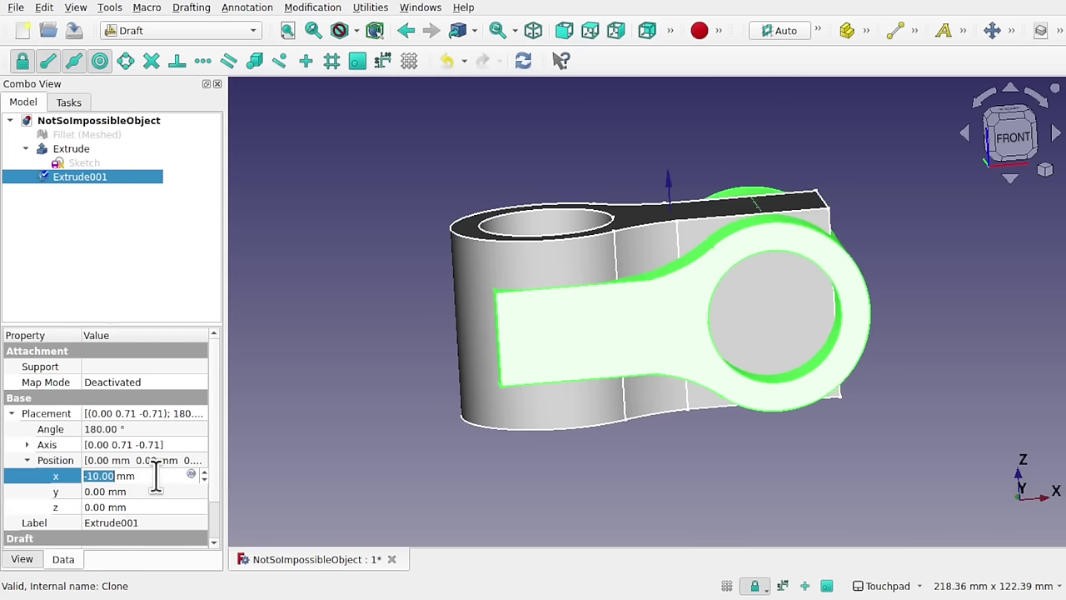
scroll(155, 476, "down", 4)
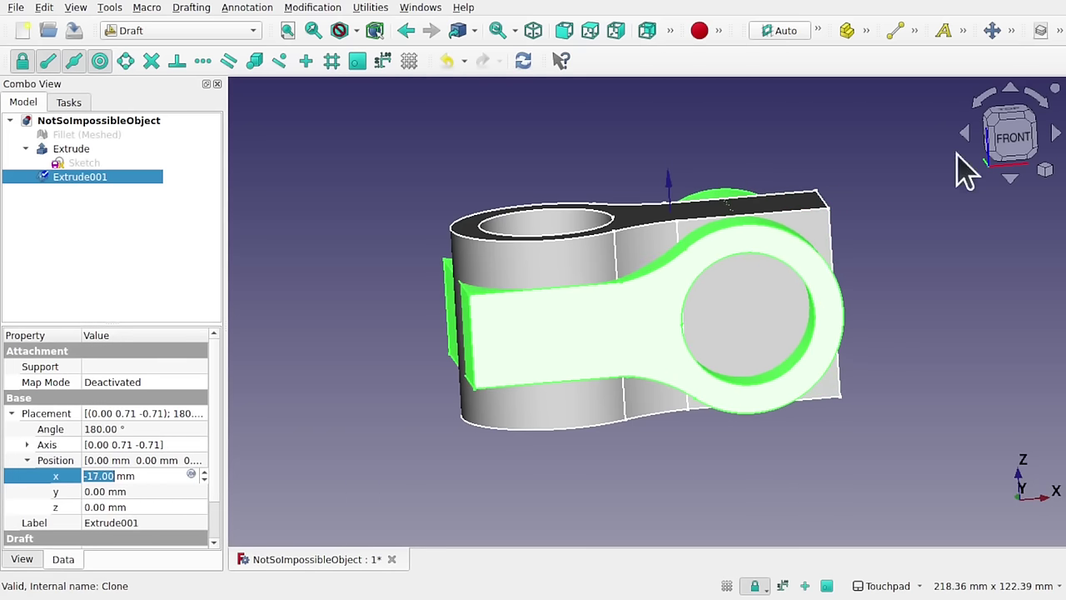
left_click(1018, 165)
left_click_drag(859, 305, 778, 353, "alt")
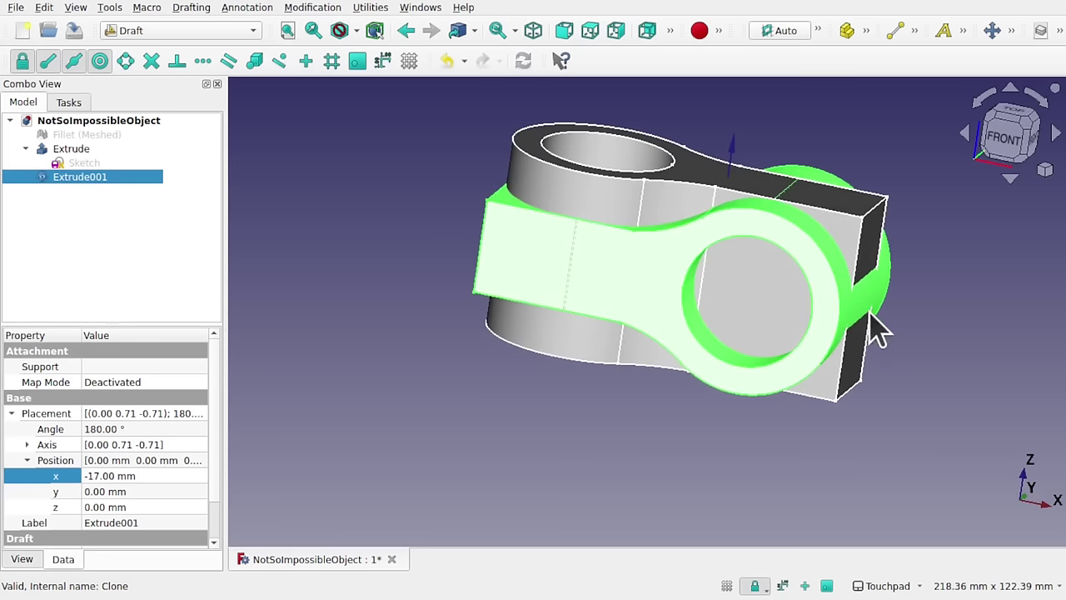
key("Up")
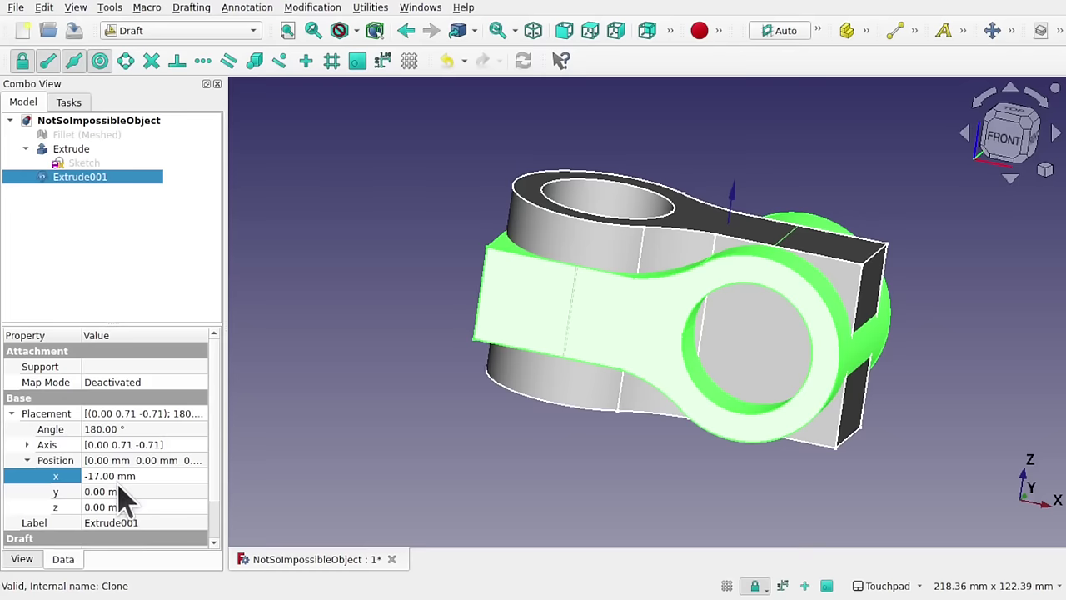
left_click(139, 476)
scroll(138, 477, "down", 1)
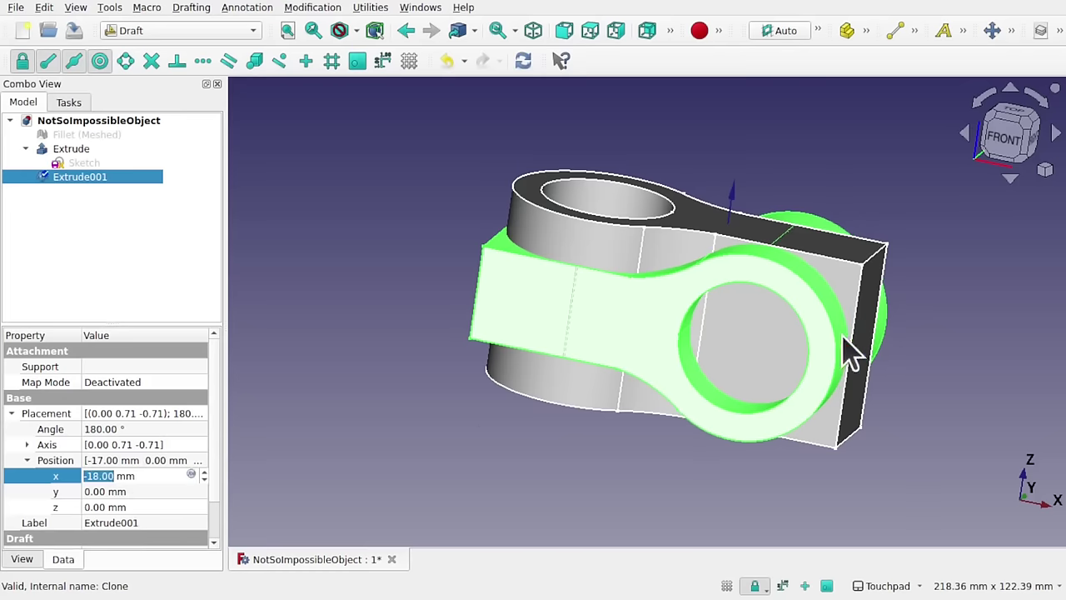
left_click_drag(850, 354, 753, 307, "alt")
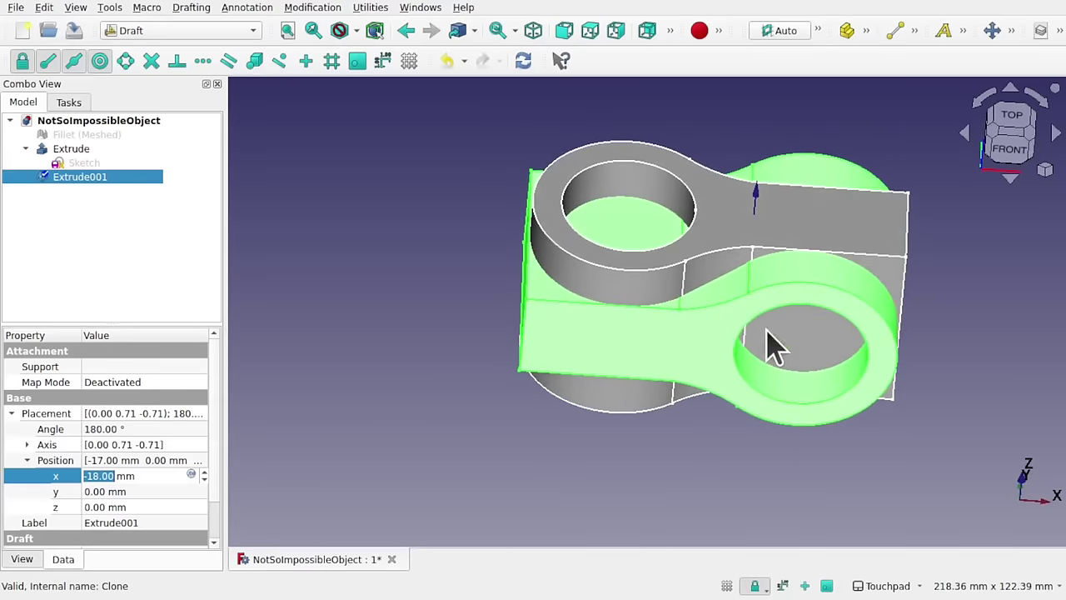
Step: Open the extrusion's base sketch for editing and fit the whole profile in view
double_click(87, 165)
key("v")
key("f")
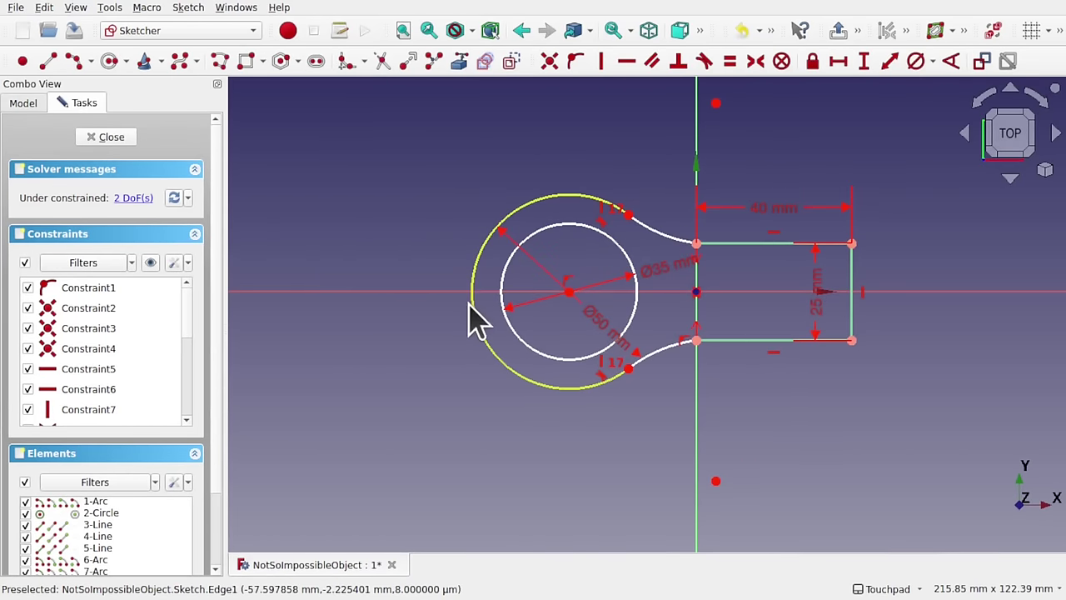
left_click(473, 317)
left_click(905, 238)
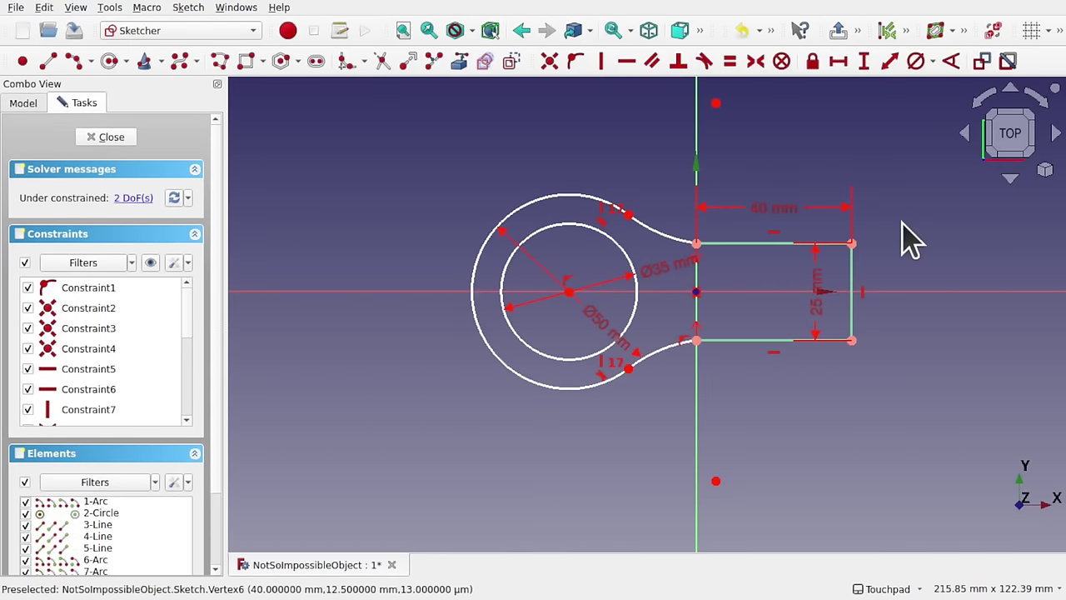
Step: Place a sketch point where the large outer arc crosses the horizontal axis, constrained to both the arc and the axis
left_click(24, 65)
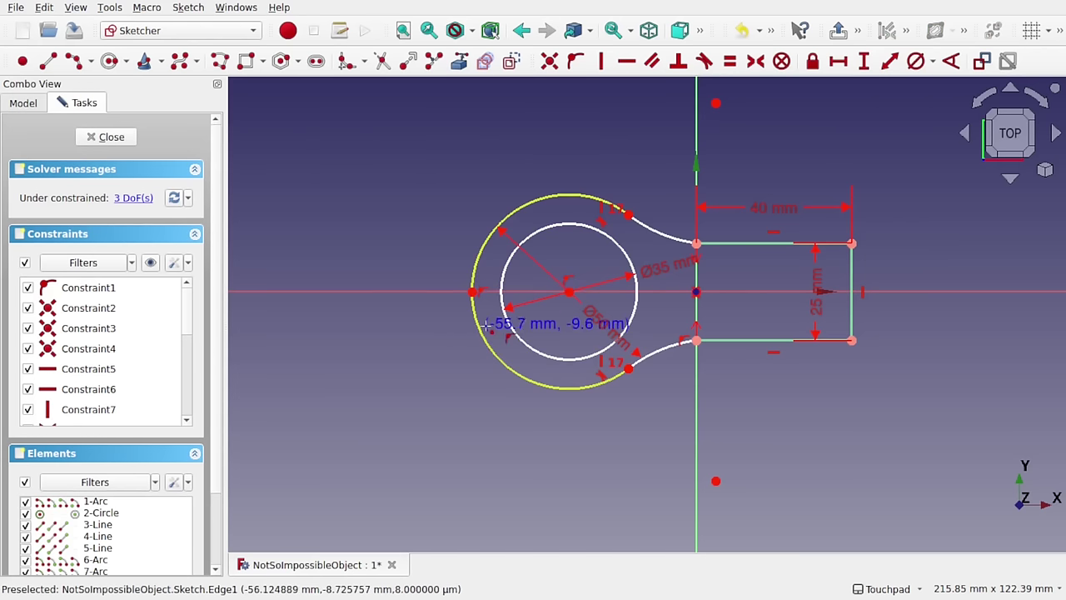
right_click(486, 322)
left_click_drag(474, 298, 488, 328)
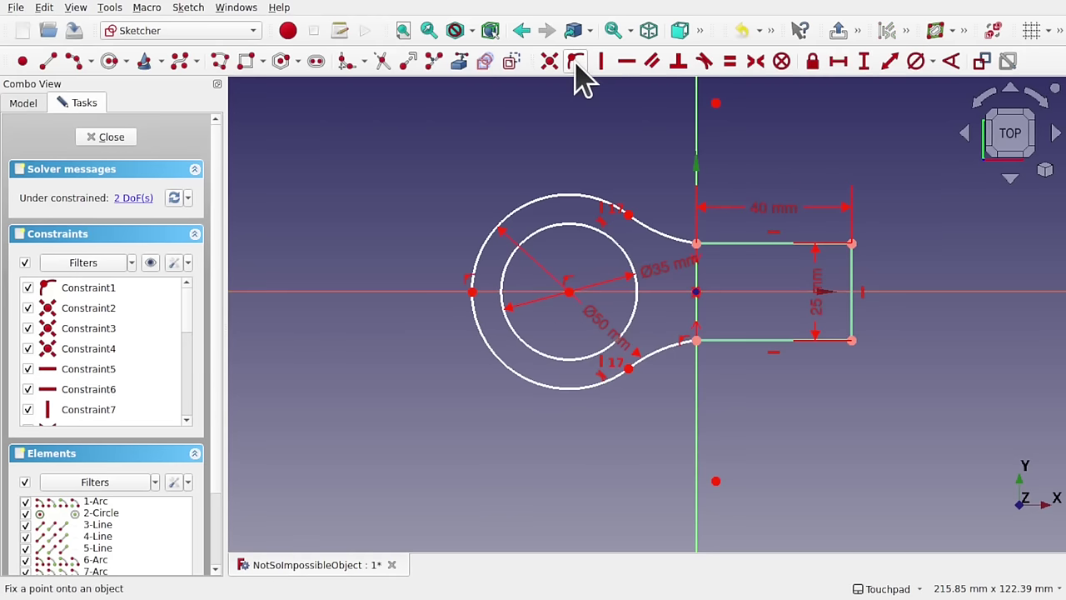
Step: Constrain the horizontal distance from the outer arc's axis point to the rectangle's upper far corner to 100 mm and close the sketch
left_click(471, 295)
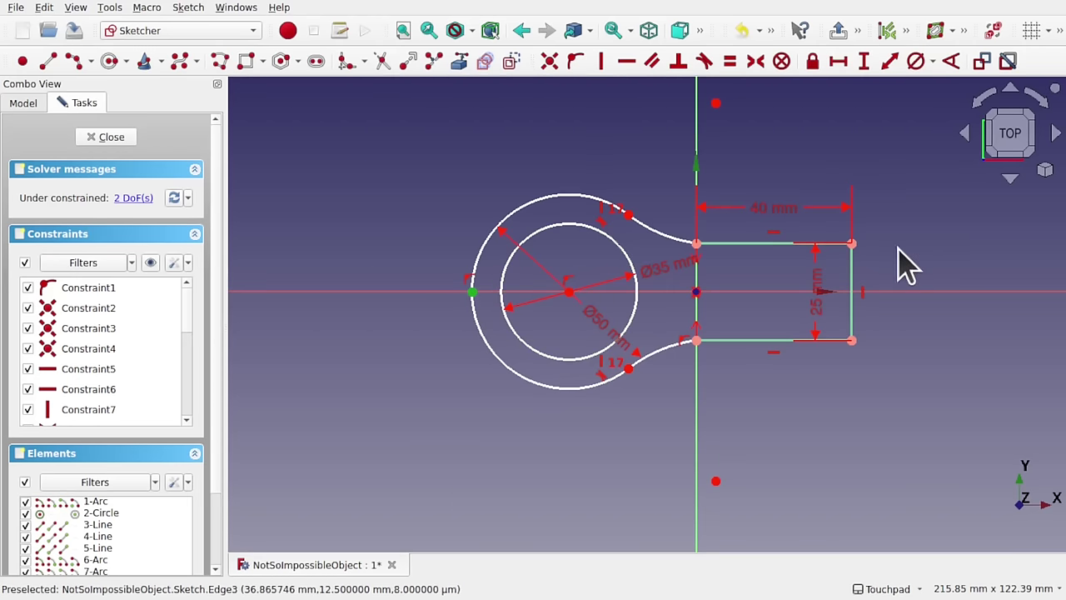
left_click(852, 244)
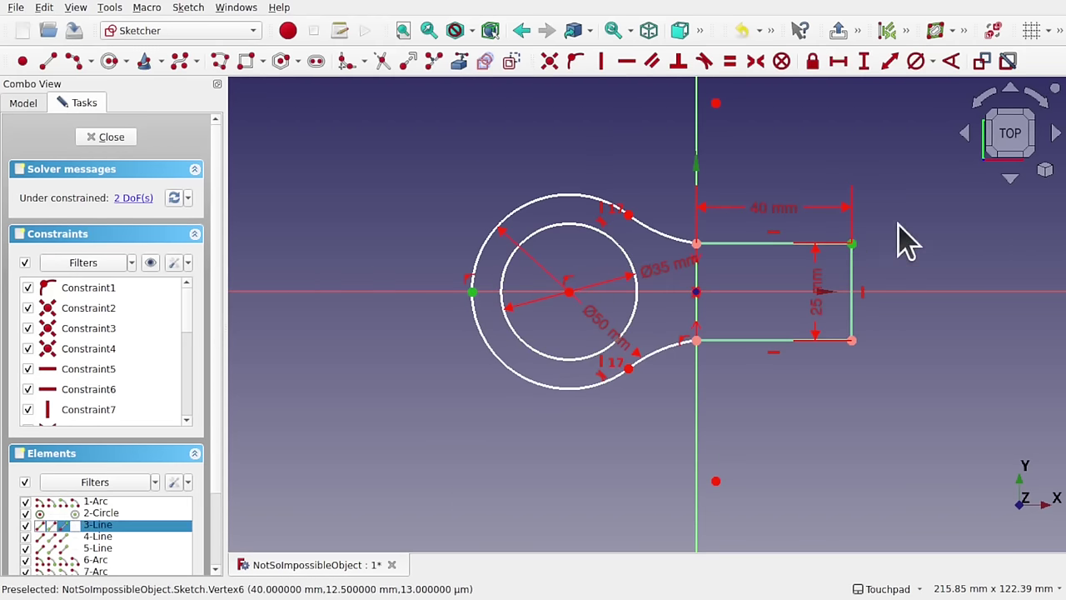
left_click(838, 61)
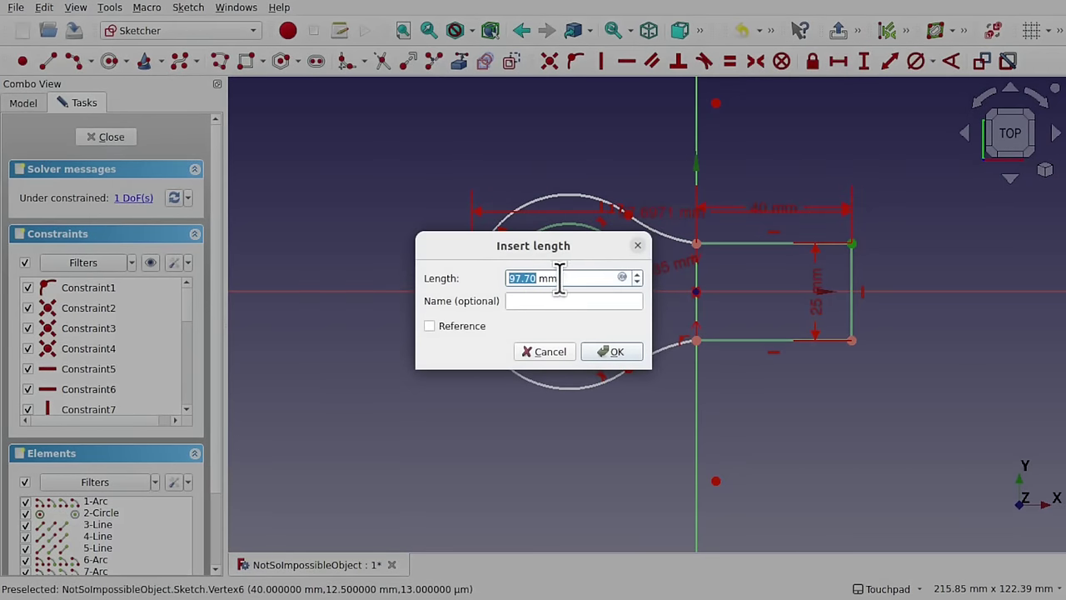
key("Return")
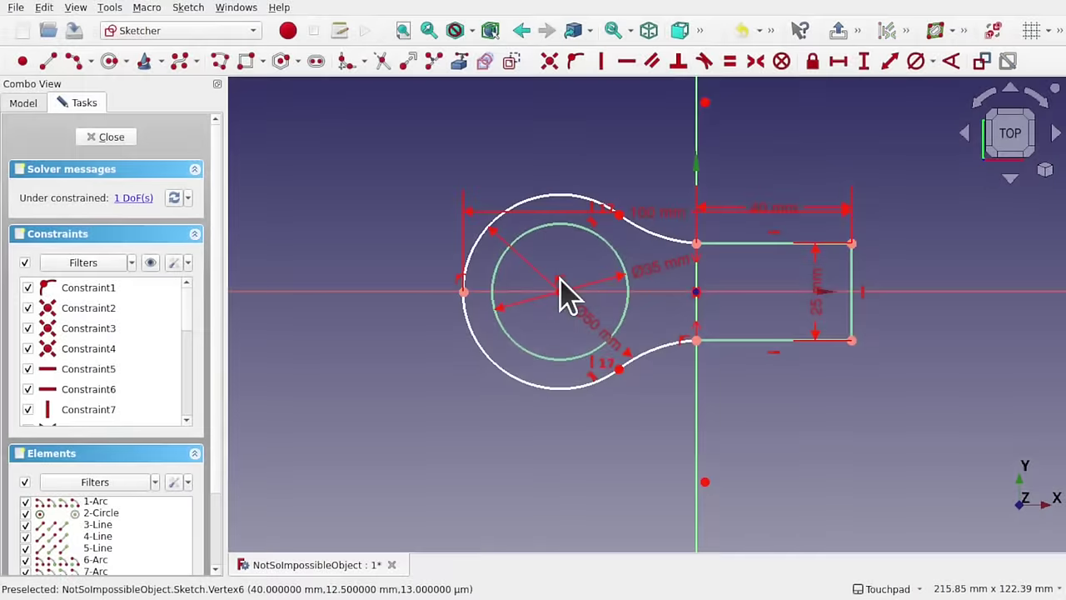
left_click(107, 138)
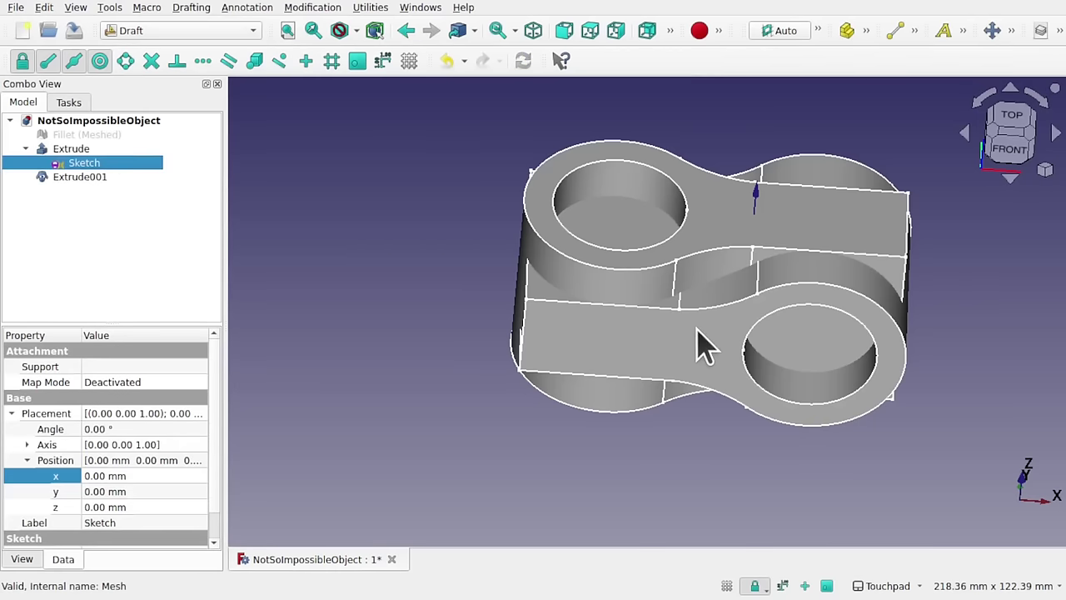
Step: Set the X position of the clone Extrude001 to -19 mm
left_click_drag(785, 375, 683, 374, "alt")
left_click(679, 373)
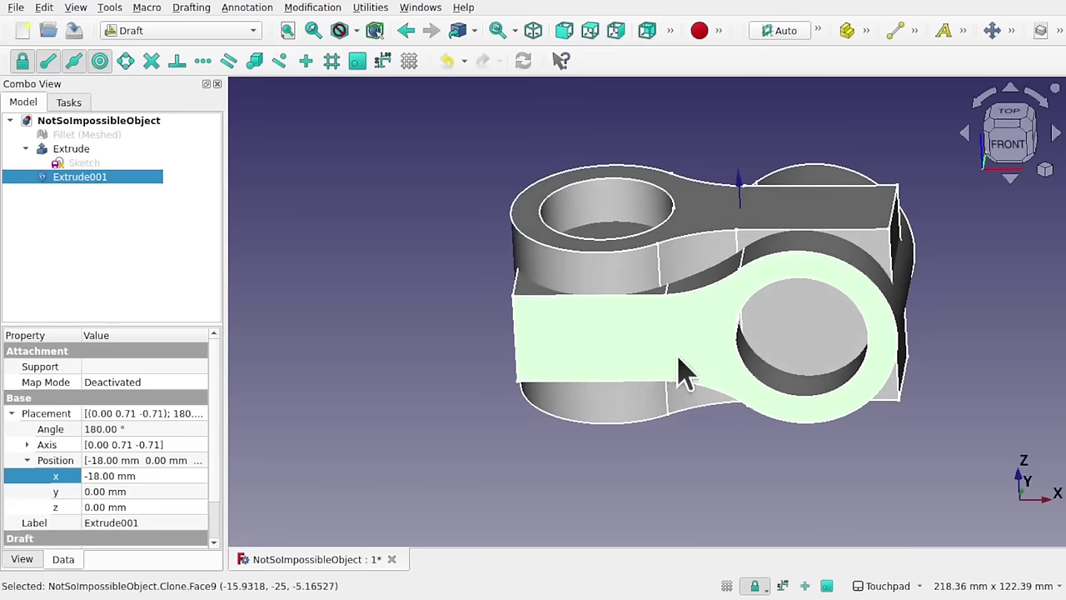
left_click(134, 476)
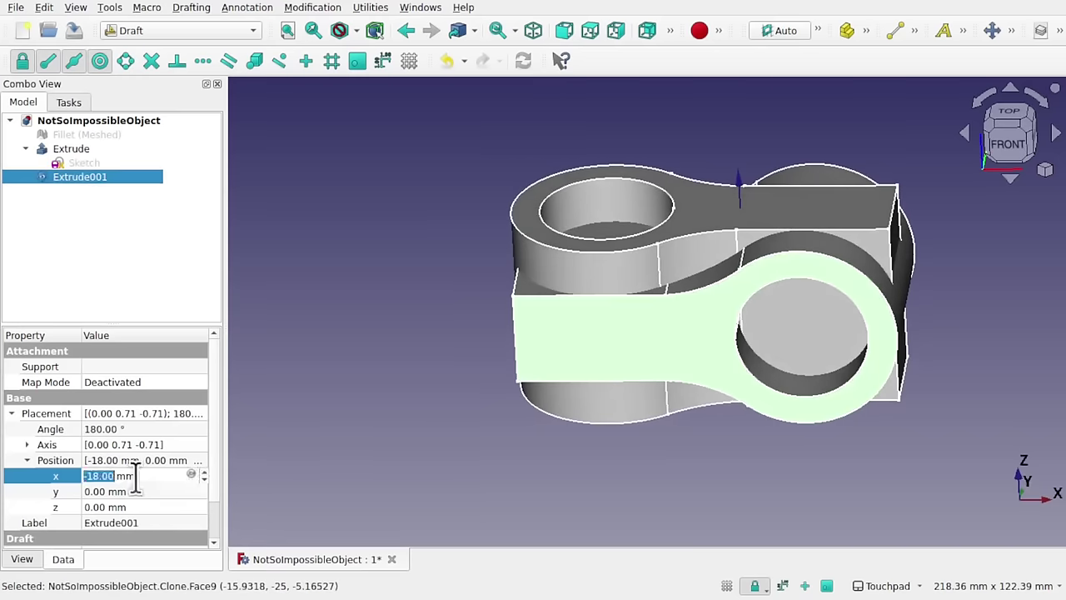
scroll(135, 476, "down", 1)
scroll(135, 475, "down", 1)
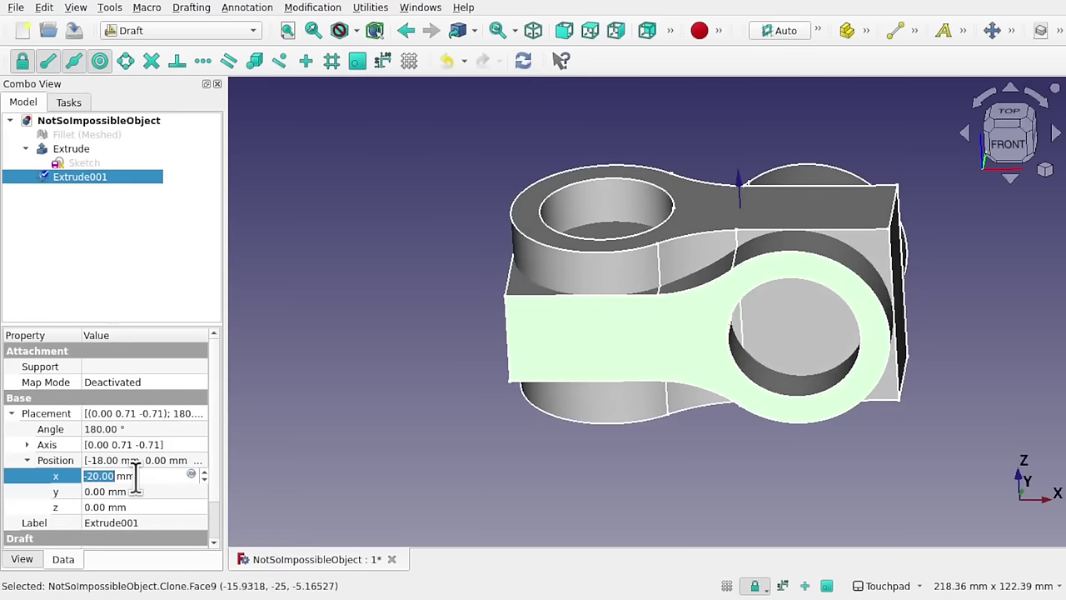
left_click_drag(250, 454, 638, 266, "alt")
key("Up")
Step: Switch to the Part workbench and create a Boolean intersection of the original extrusion and its clone
left_click(209, 30)
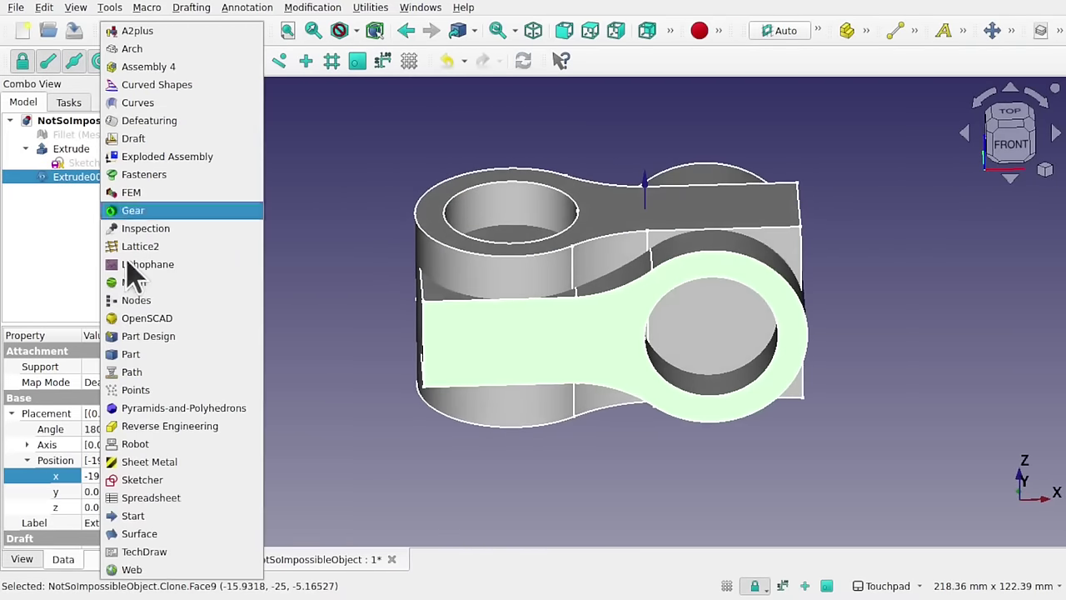
left_click(156, 355)
left_click(125, 229)
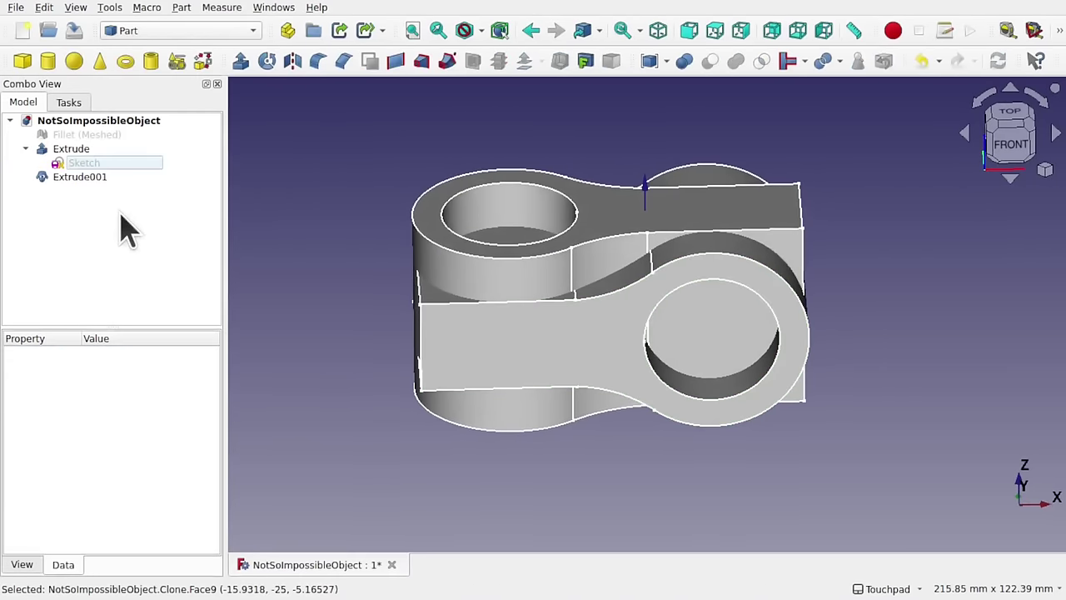
left_click(89, 150)
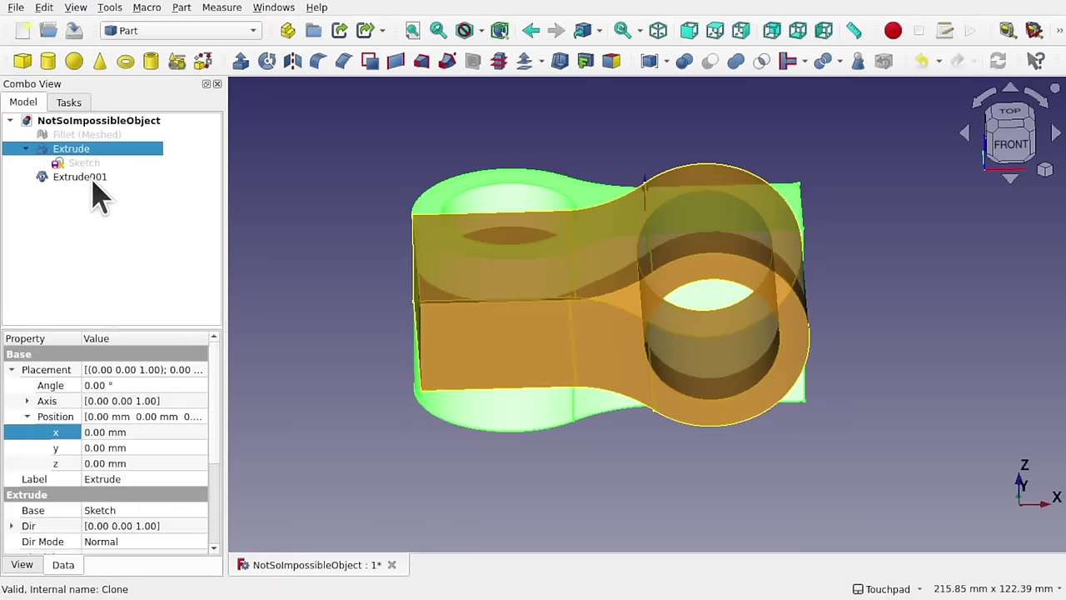
left_click(94, 180, "ctrl")
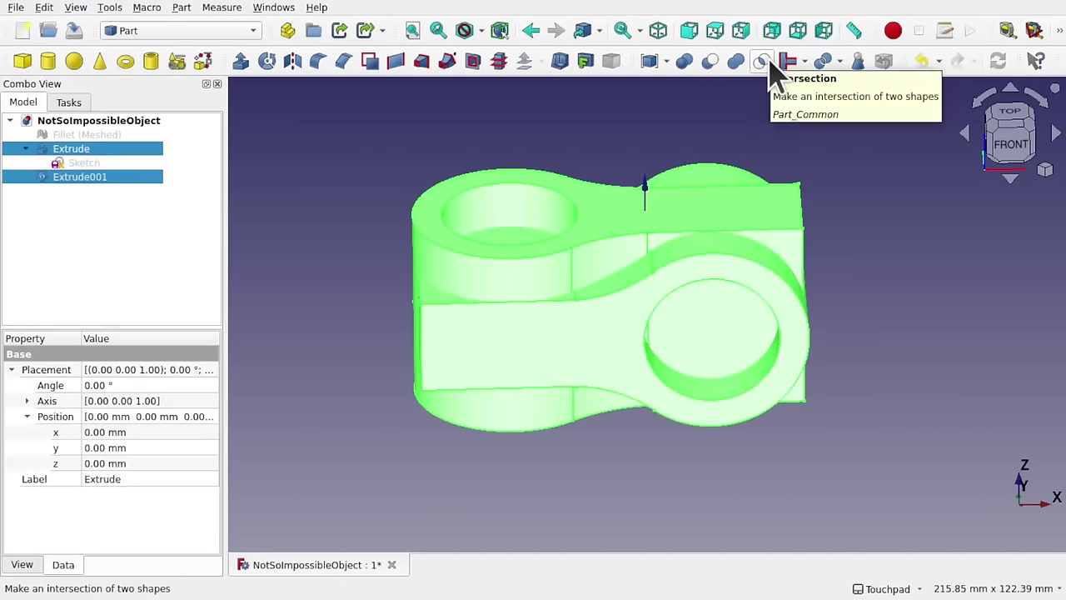
left_click(182, 8)
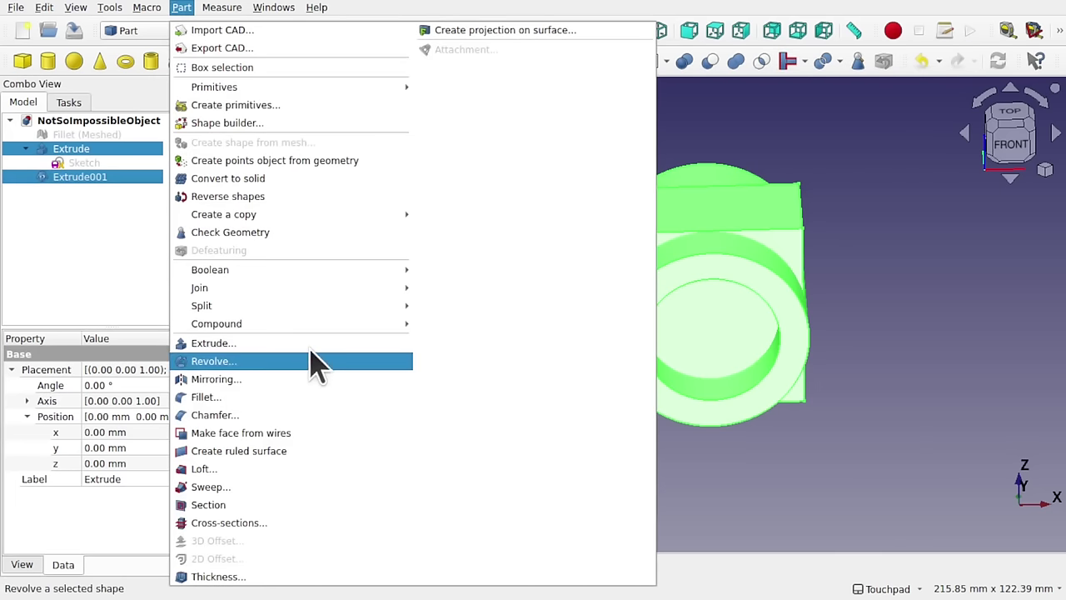
mouse_move(376, 278)
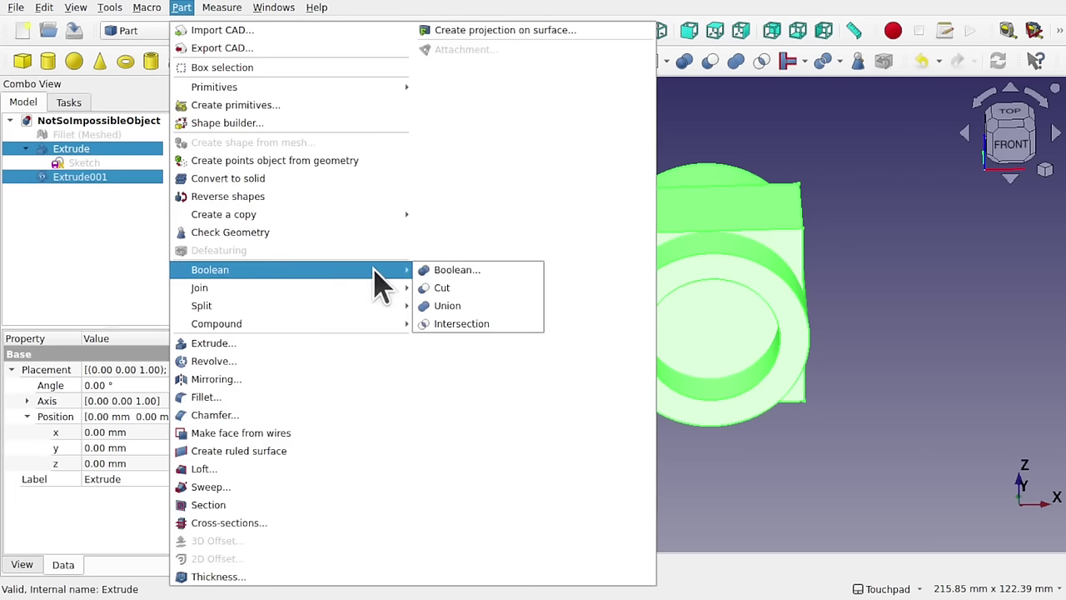
left_click(486, 330)
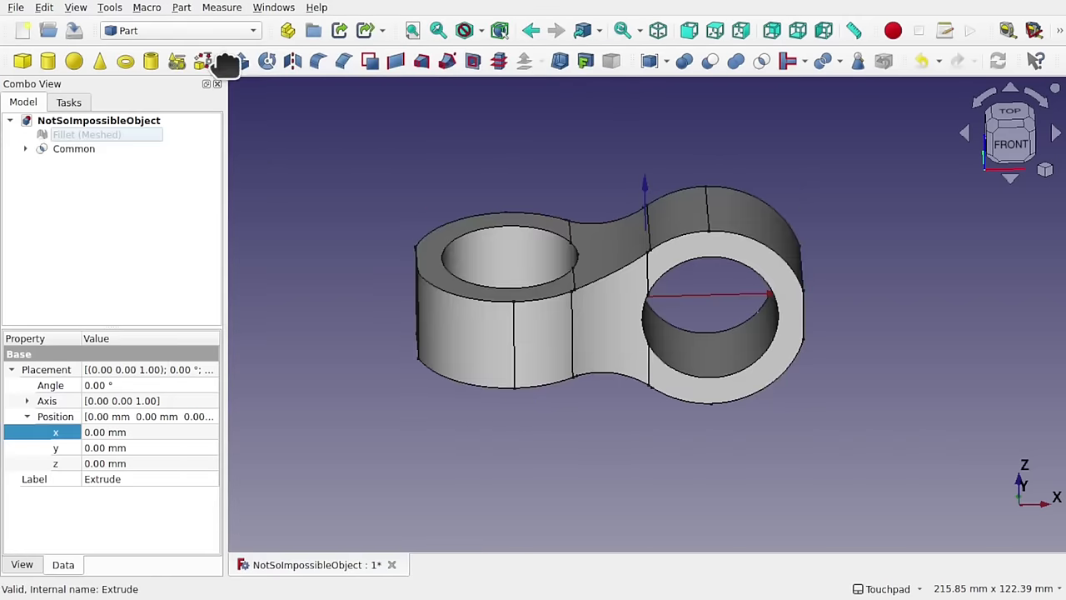
Step: Reopen the base sketch nested under the intersection's extrusion for editing and tilt the view so its profile is seen at an angle
left_click_drag(783, 98, 664, 386, "alt")
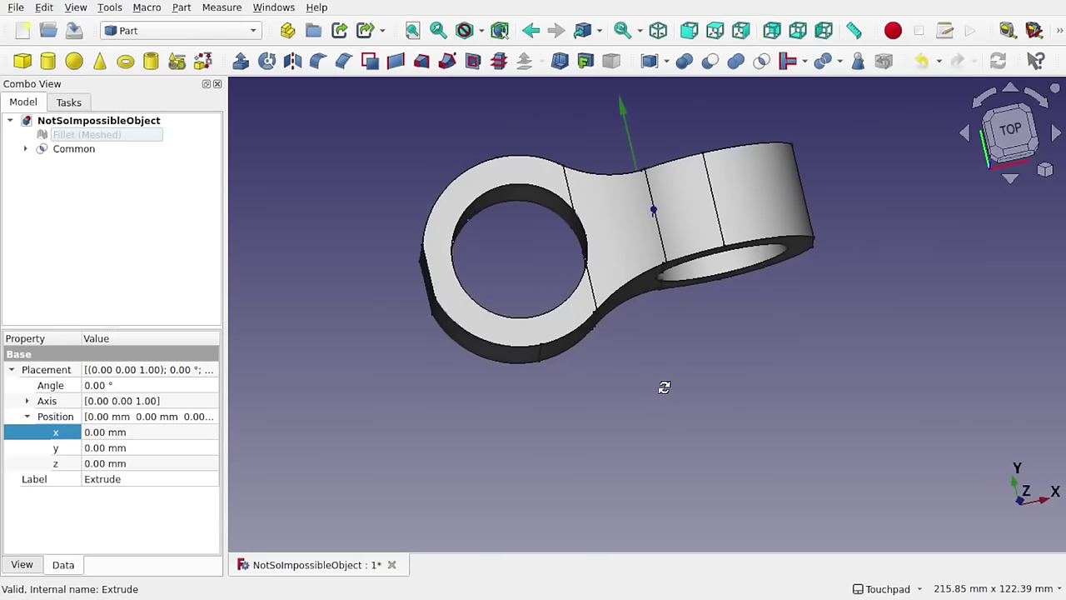
left_click_drag(553, 204, 763, 242, "alt")
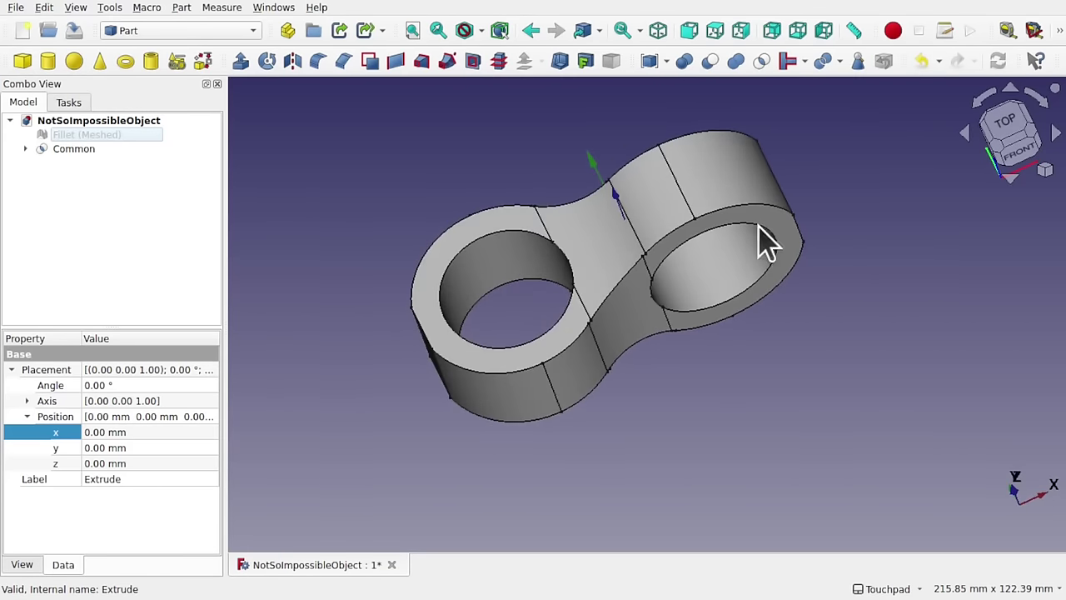
left_click(25, 150)
left_click(67, 208)
left_click(43, 163)
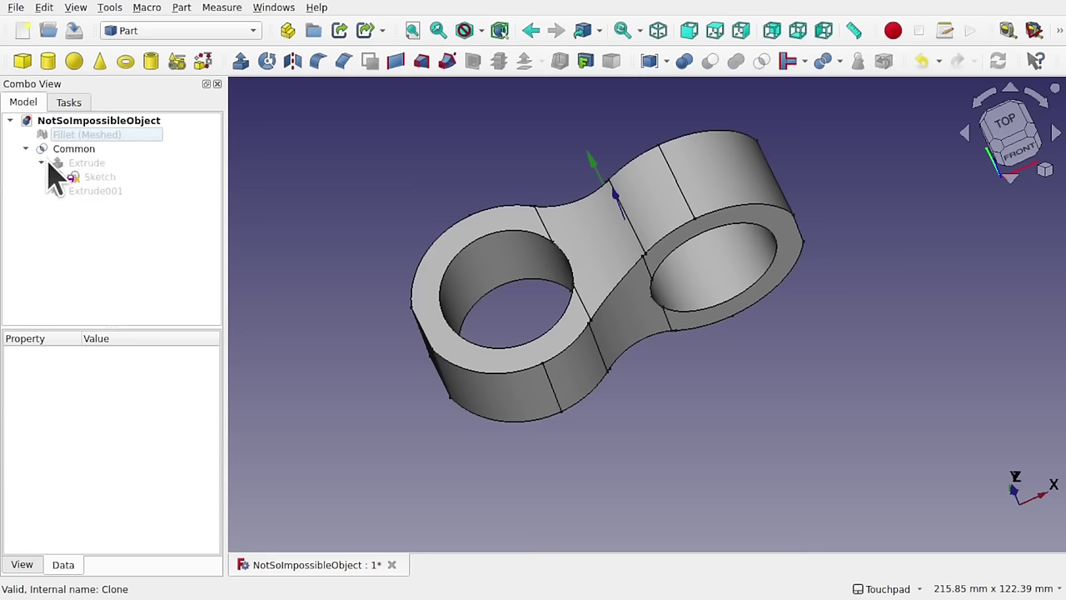
double_click(100, 179)
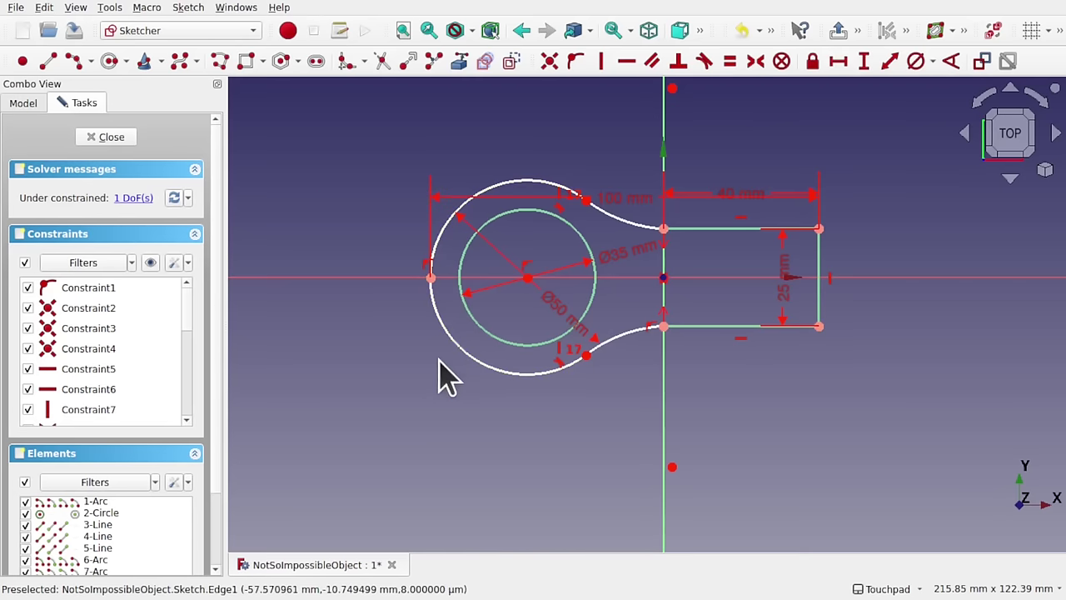
left_click_drag(528, 215, 545, 362, "alt")
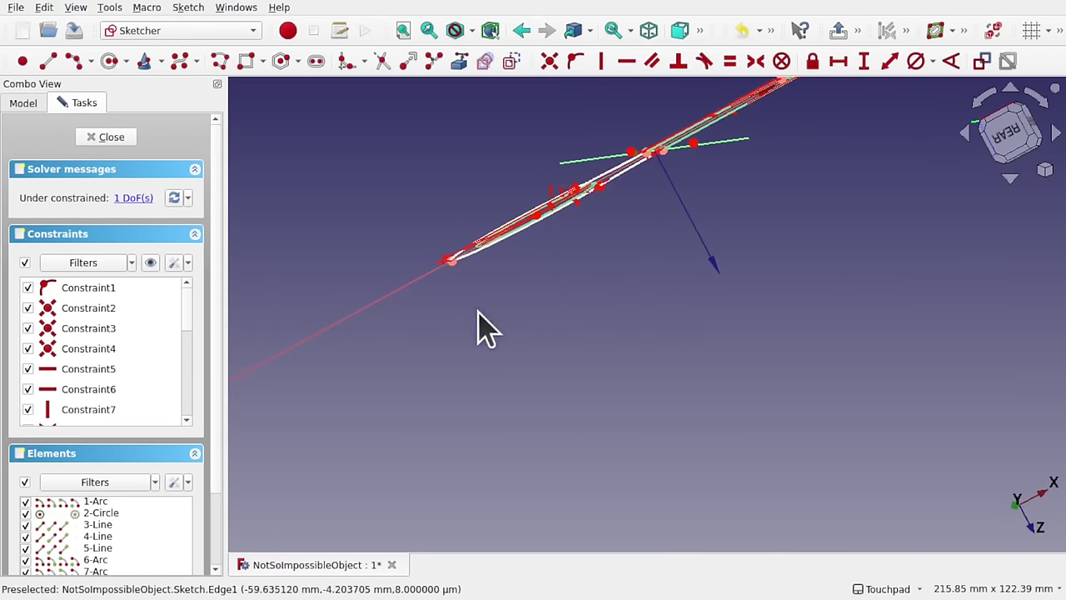
mouse_move(542, 214)
left_mouse_down("alt")
mouse_move(558, 97)
mouse_move(467, 188)
left_mouse_up("alt")
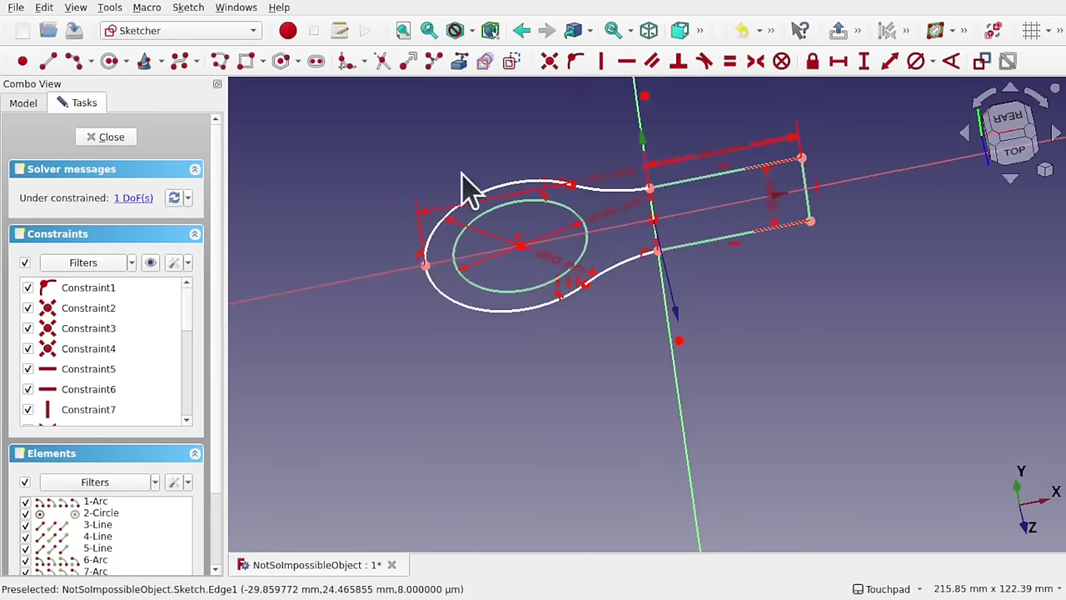
left_click_drag(484, 250, 469, 207, "alt")
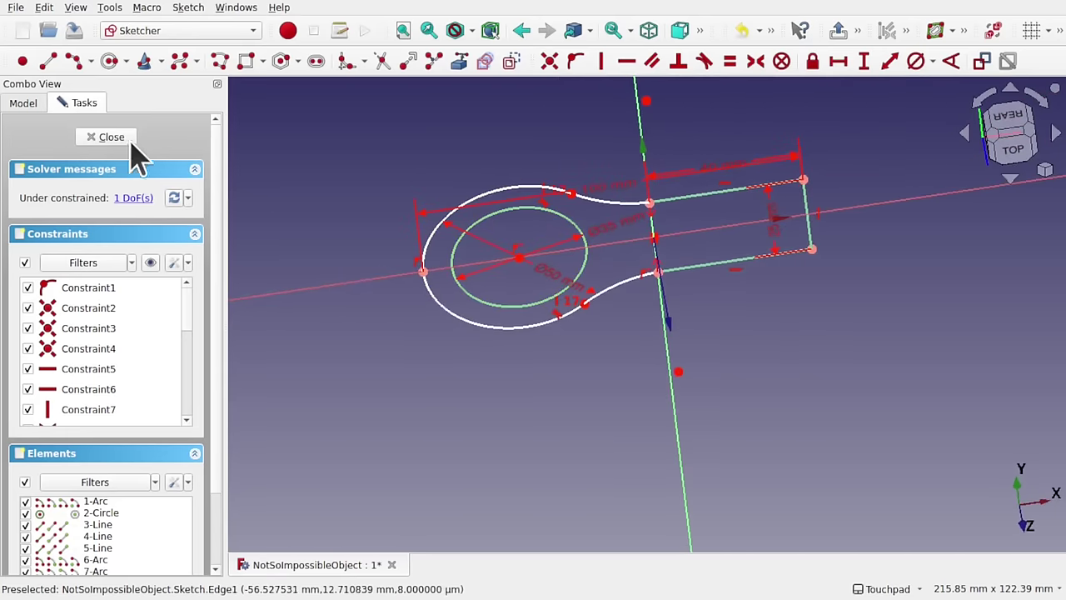
Step: Show the clone Extrude001 over the open sketch while keeping the original extrusion hidden
left_click(23, 103)
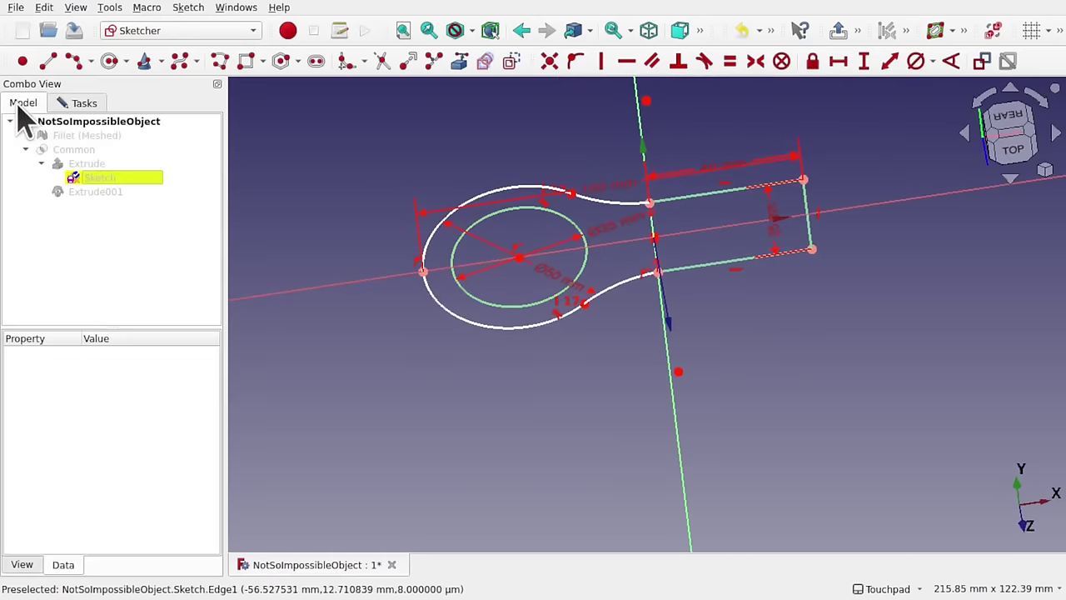
left_click(105, 165)
key("space")
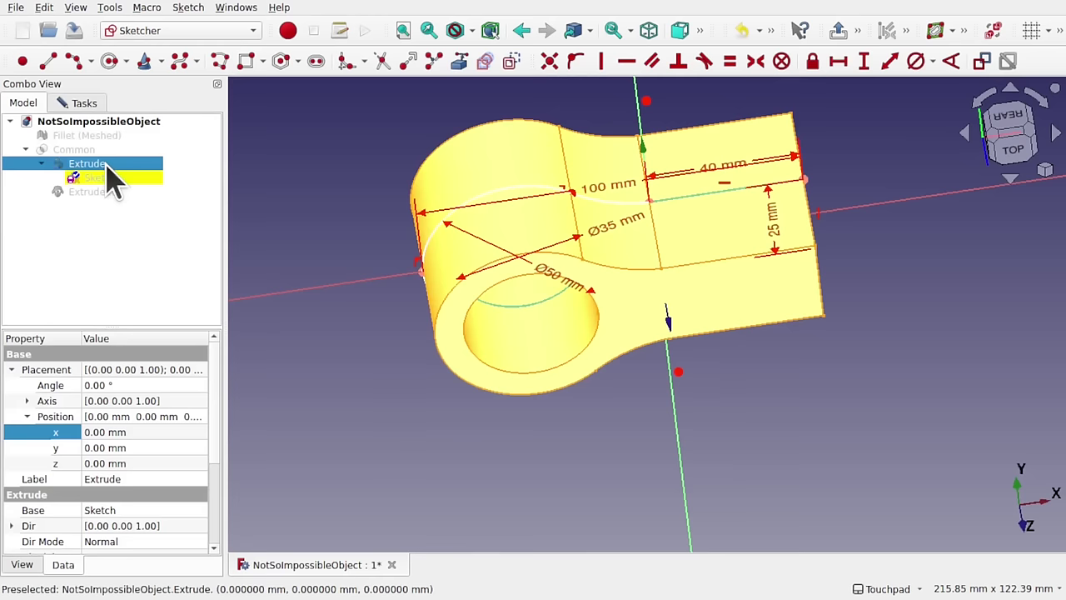
key("space")
left_click(97, 194)
key("space")
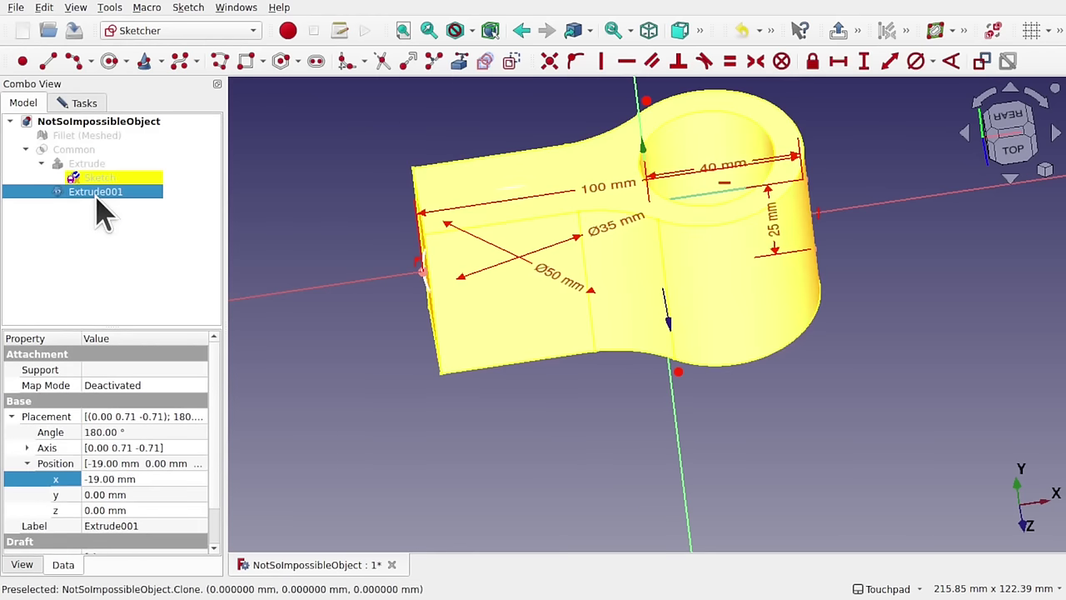
Step: Set the clone's X position to -20 mm so that its flat end meets the outermost point of the sketch's ring
left_click_drag(529, 283, 421, 287, "alt")
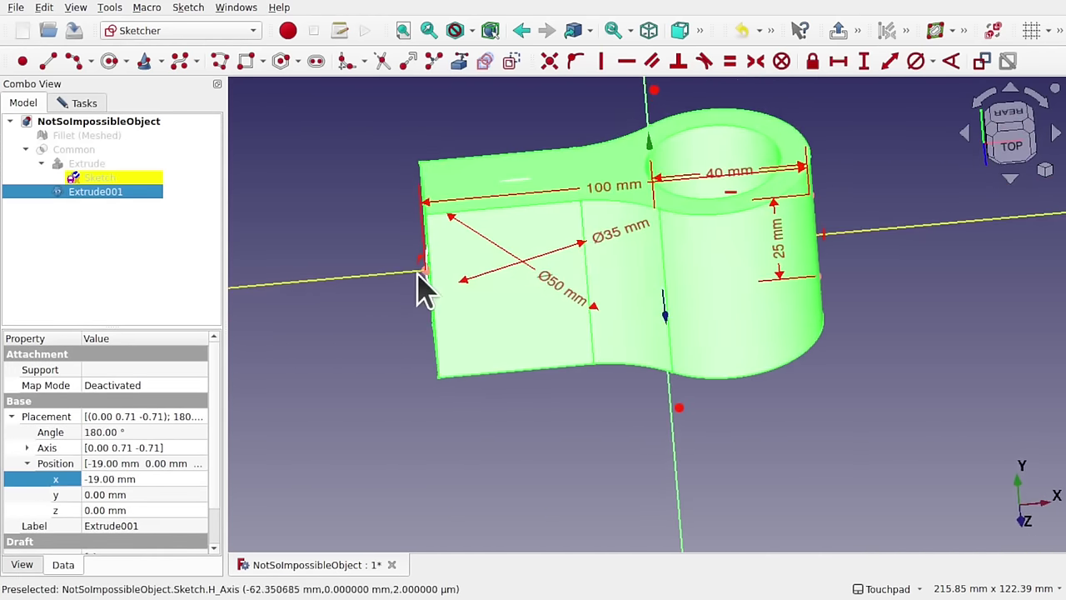
scroll(425, 286, "up", 5)
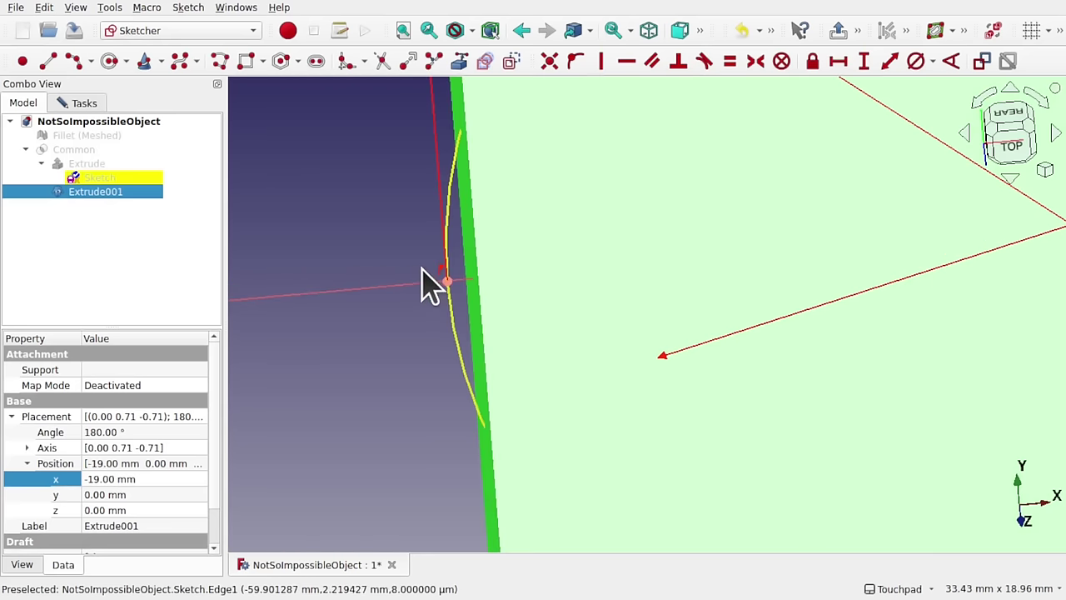
left_click(1015, 150)
scroll(791, 387, "down", 5)
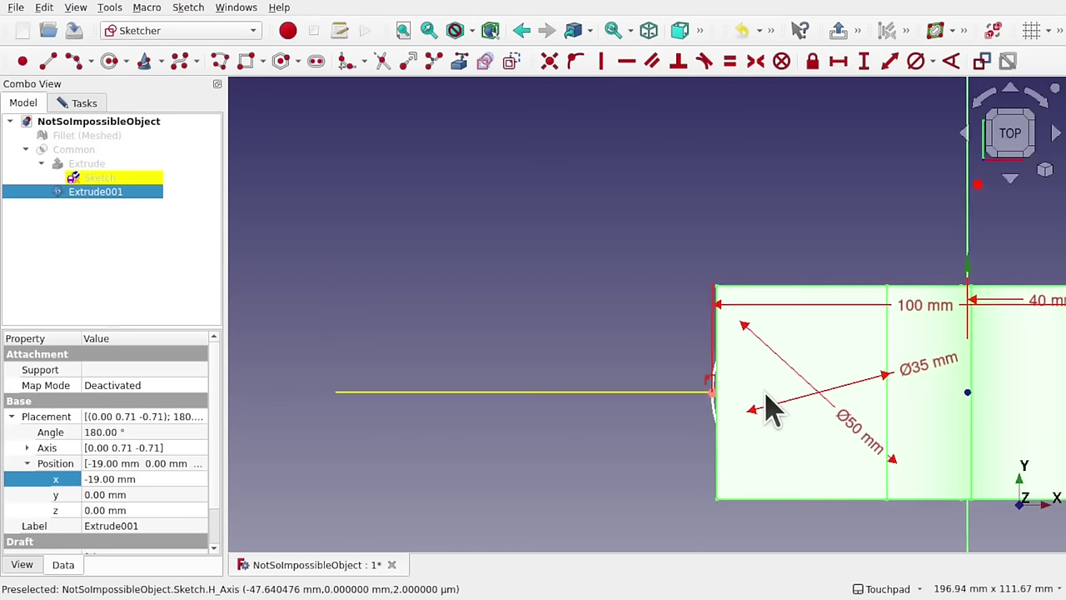
mouse_move(911, 464)
middle_mouse_down()
mouse_move(617, 367)
mouse_move(633, 381)
middle_mouse_up()
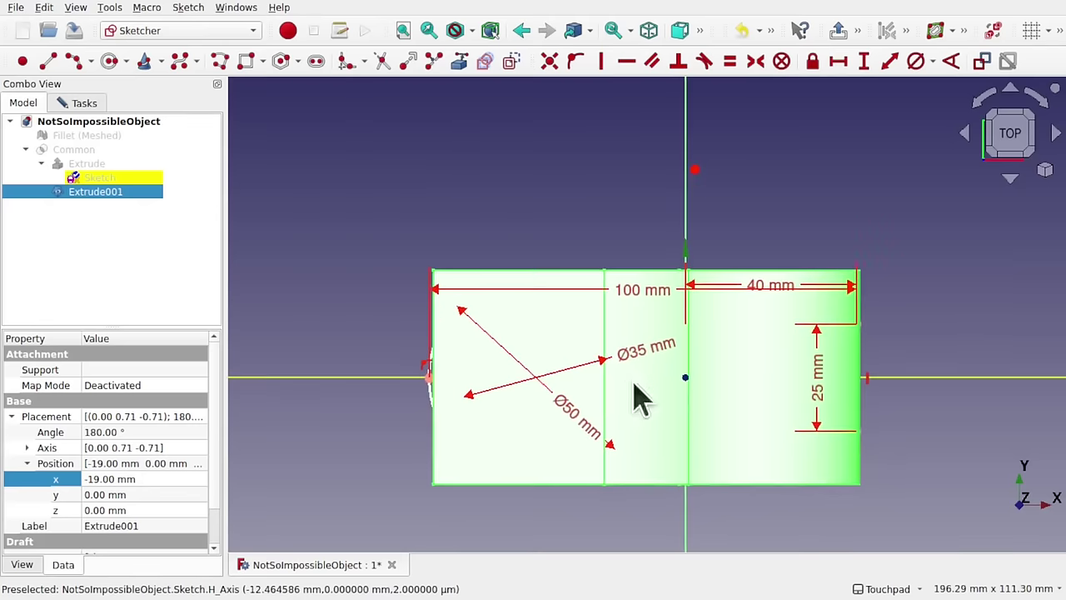
left_click(89, 164)
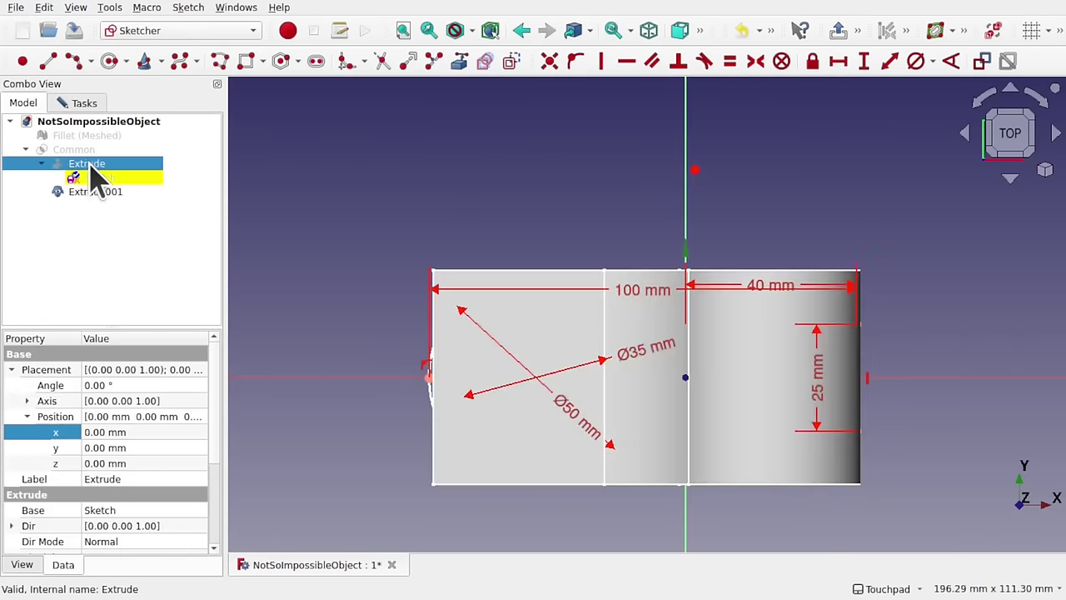
left_click(95, 194)
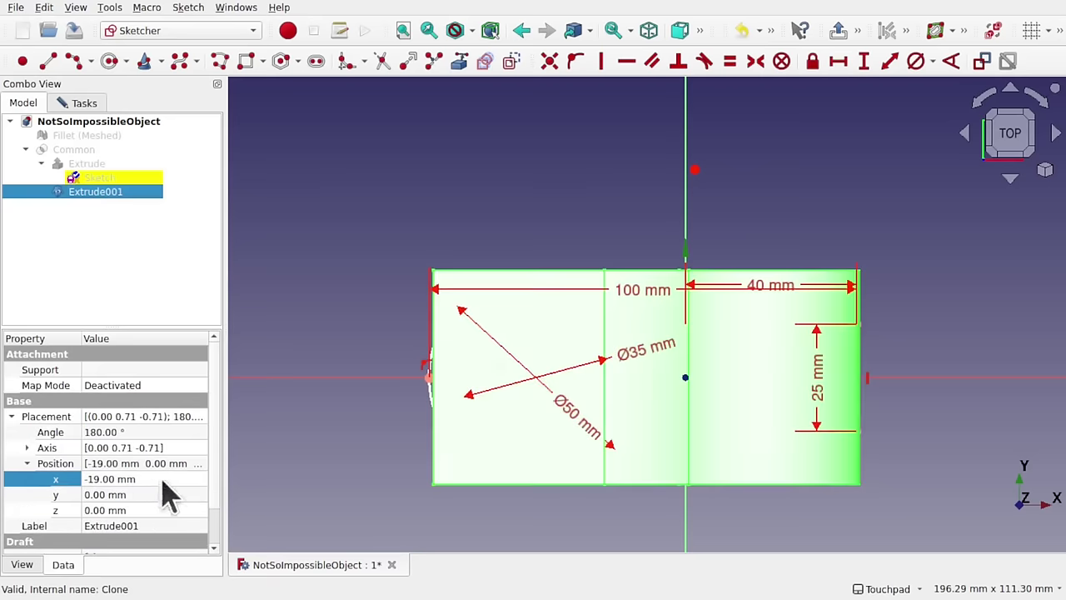
left_click(160, 479)
scroll(160, 482, "down", 1)
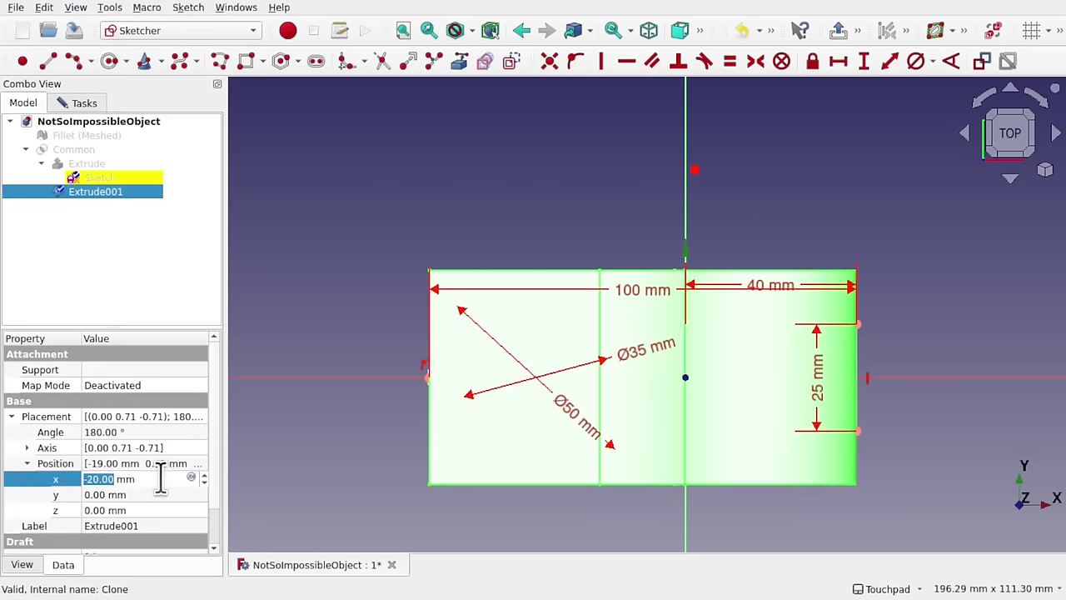
scroll(160, 482, "down", 1)
scroll(160, 482, "up", 1)
mouse_move(835, 433)
middle_mouse_down()
mouse_move(838, 442)
mouse_move(880, 425)
mouse_move(885, 452)
mouse_move(911, 452)
mouse_move(698, 357)
mouse_move(664, 367)
mouse_move(592, 357)
mouse_move(678, 361)
mouse_move(663, 359)
middle_mouse_up()
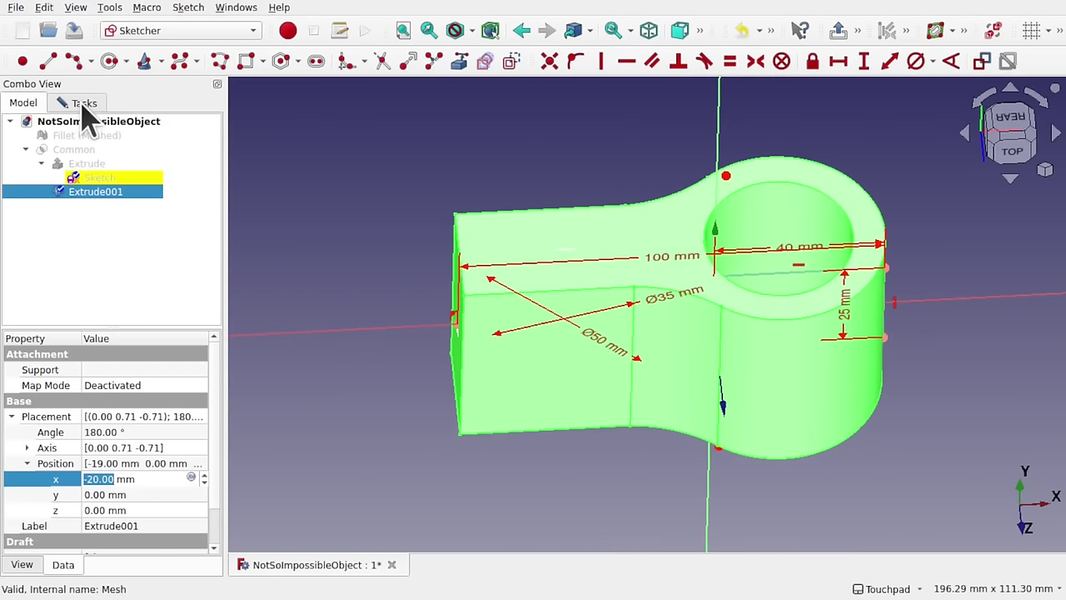
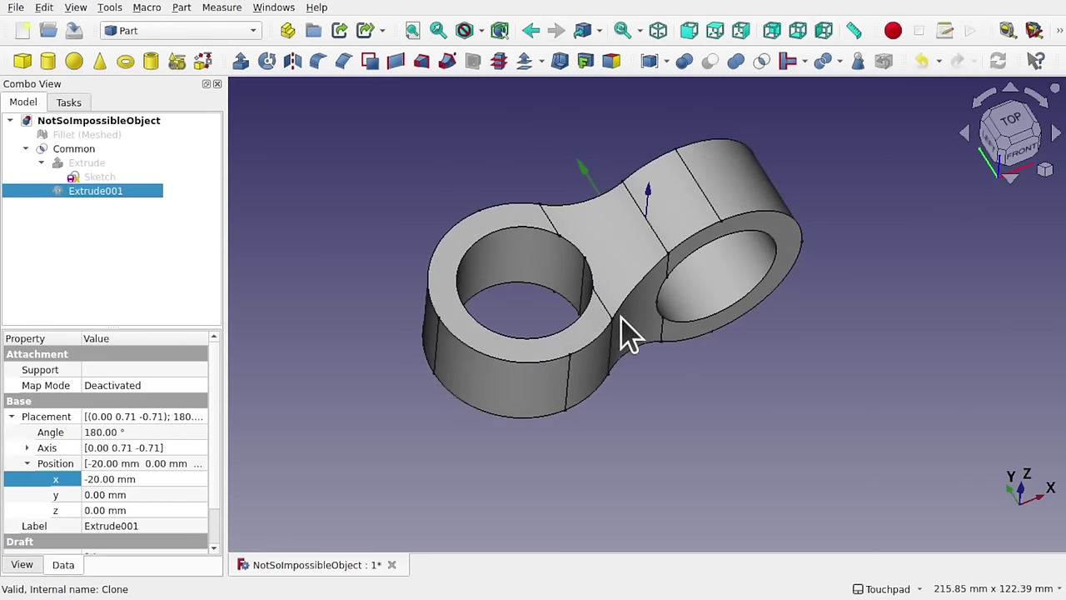
Step: Fillet the outer upper edge of the intersection's flat-lying ring with a constant radius of 2 mm
left_click(515, 363)
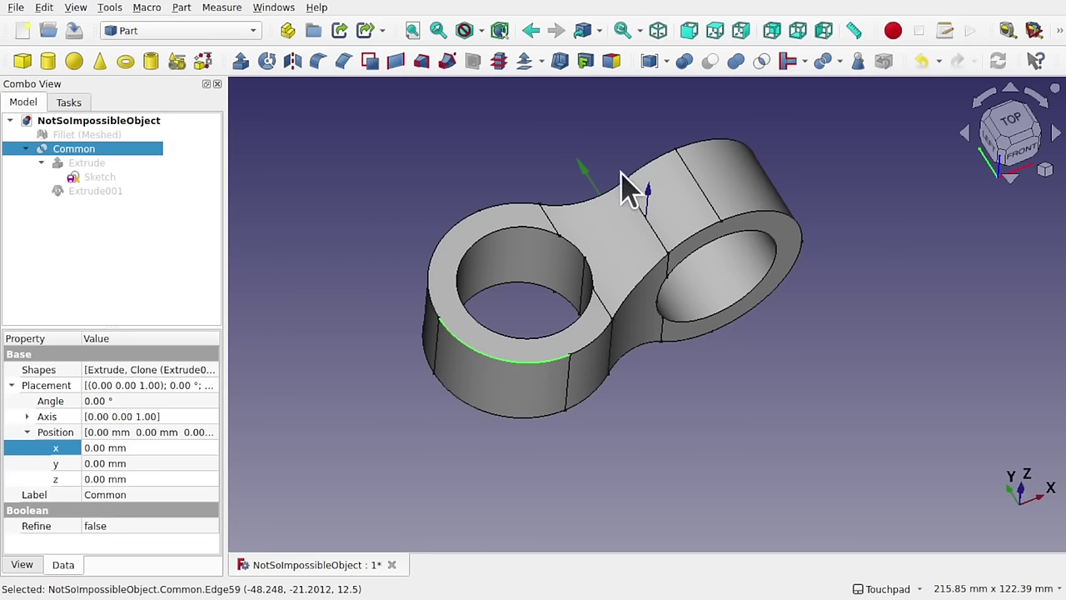
left_click(318, 64)
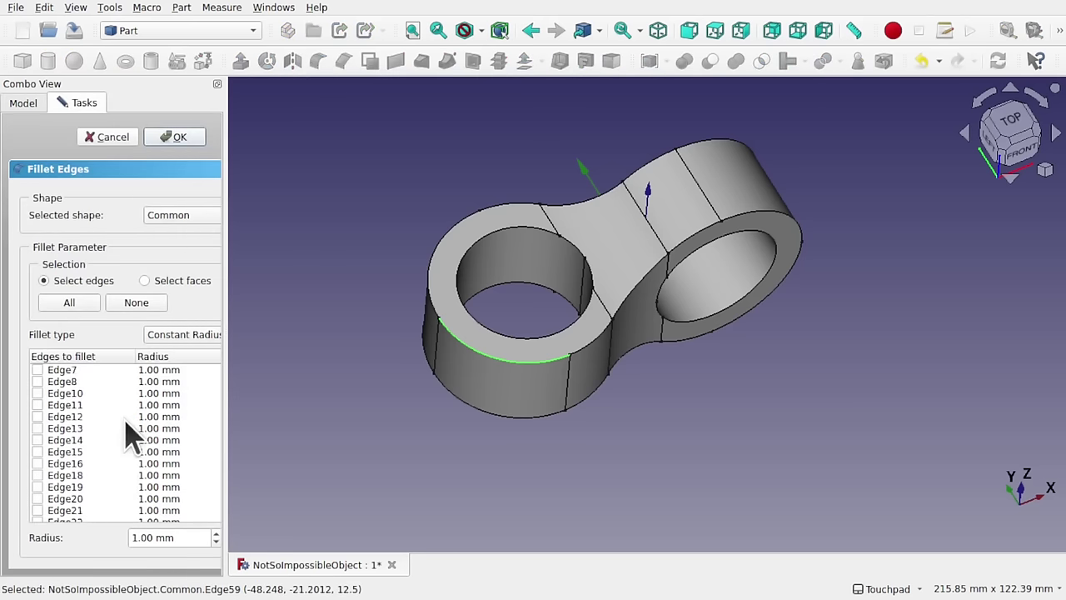
scroll(117, 471, "up", 7)
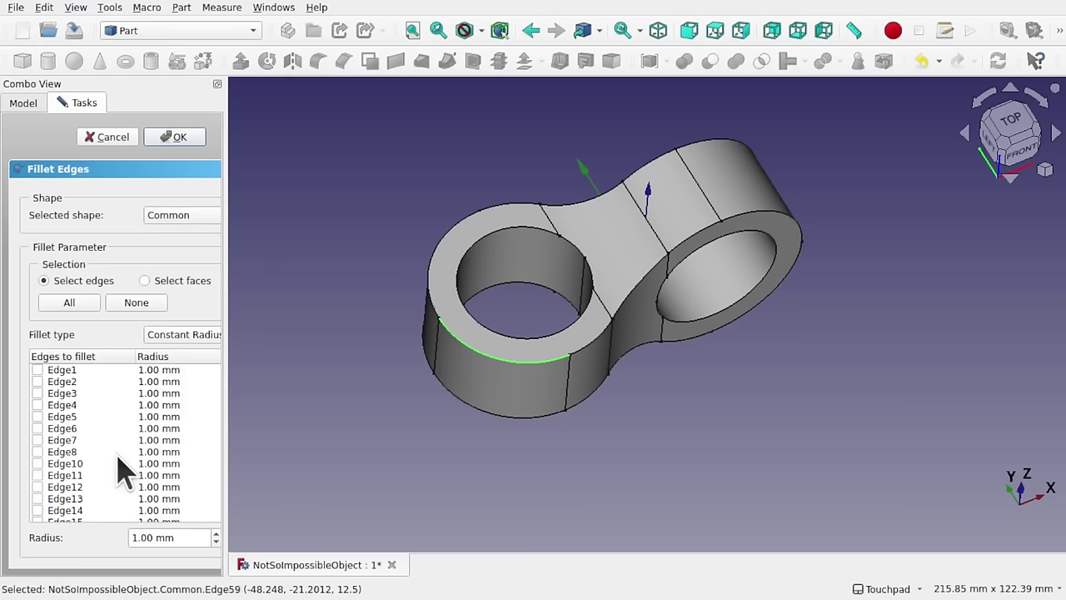
left_click(216, 534)
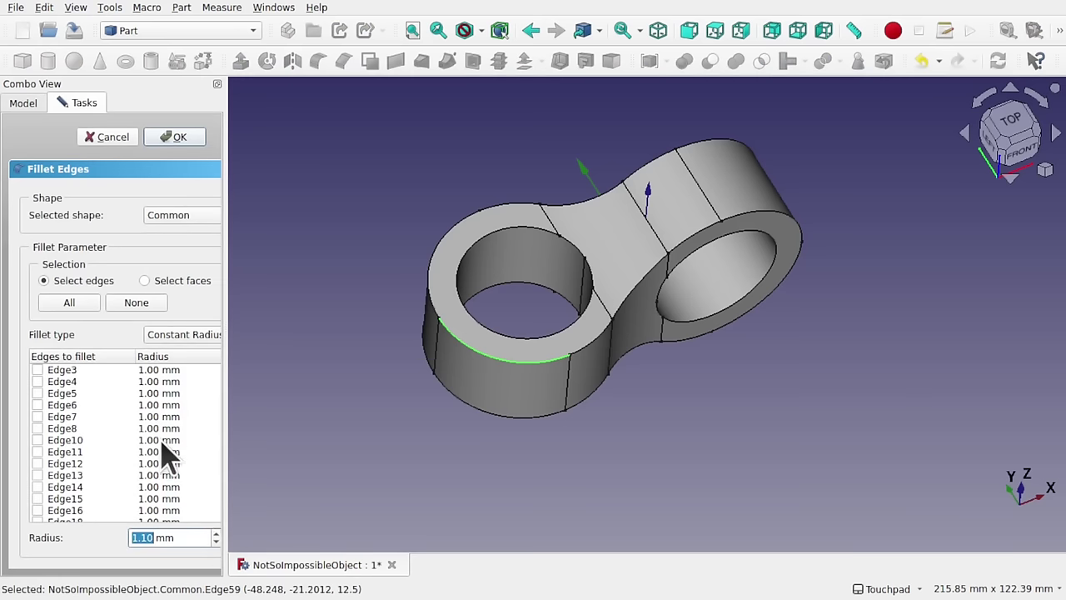
scroll(162, 454, "down", 14)
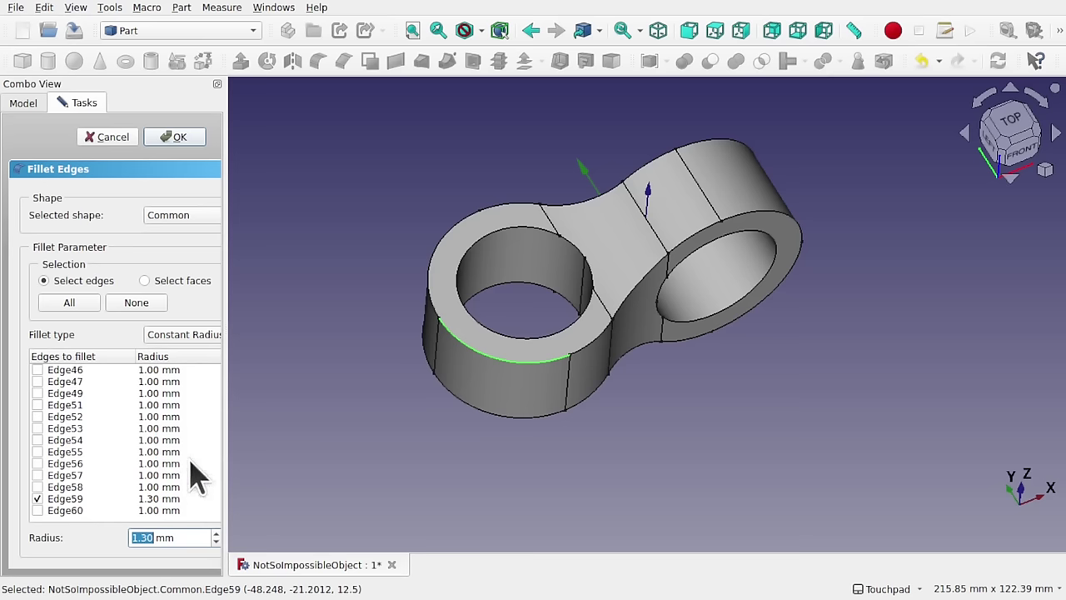
left_click(169, 137)
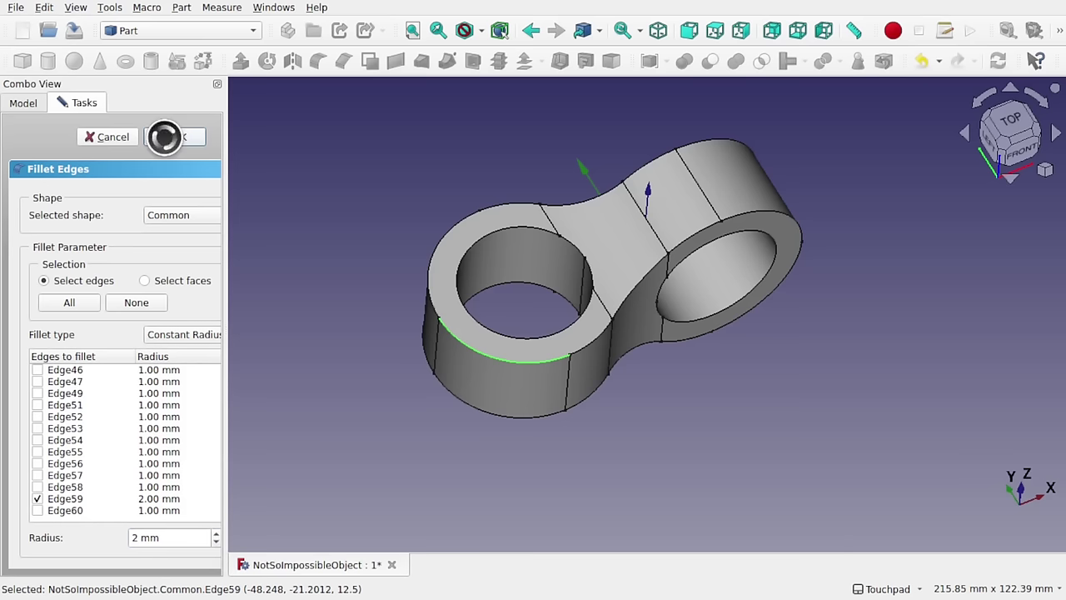
Step: Inspect the filleted edge closely where the ring's curve blends into the arm, looking for breaks at the seams
mouse_move(505, 345)
middle_mouse_down()
mouse_move(553, 350)
mouse_move(500, 324)
middle_mouse_up()
scroll(707, 297, "up", 10)
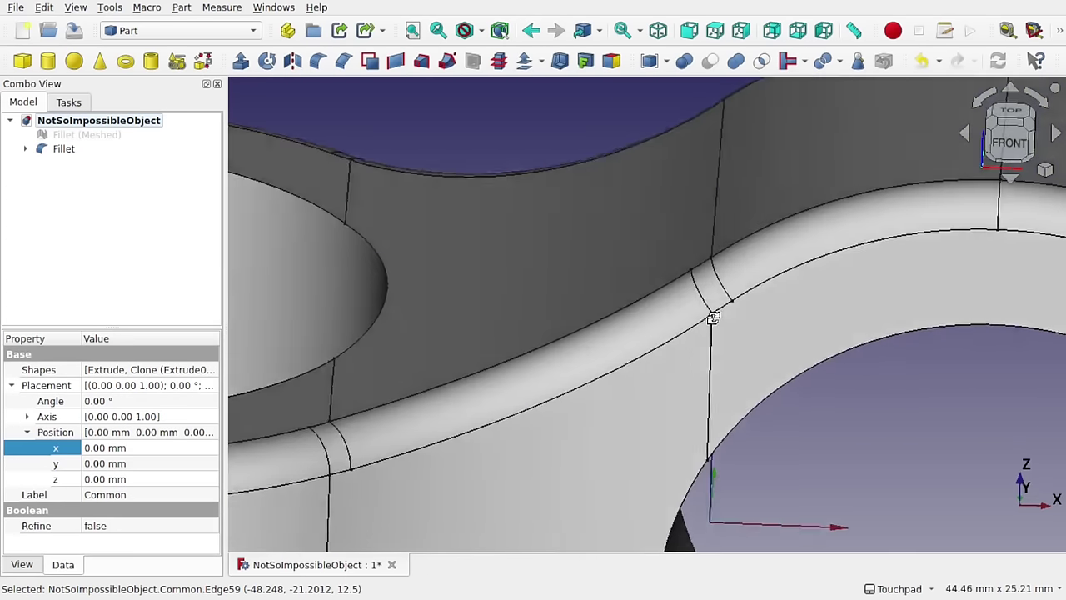
middle_click_drag(713, 317, 654, 286)
scroll(718, 308, "down", 5)
scroll(718, 310, "down", 3)
scroll(658, 350, "up", 7)
scroll(672, 360, "down", 5)
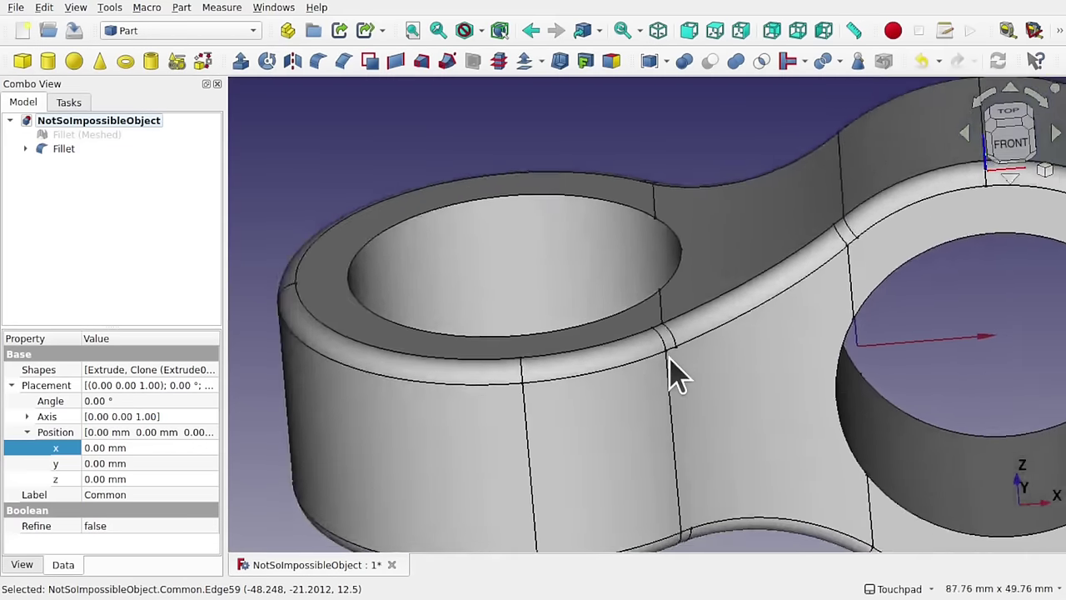
Step: Reopen the base sketch nested under the fillet's intersection and extrusion for editing
left_click(25, 150)
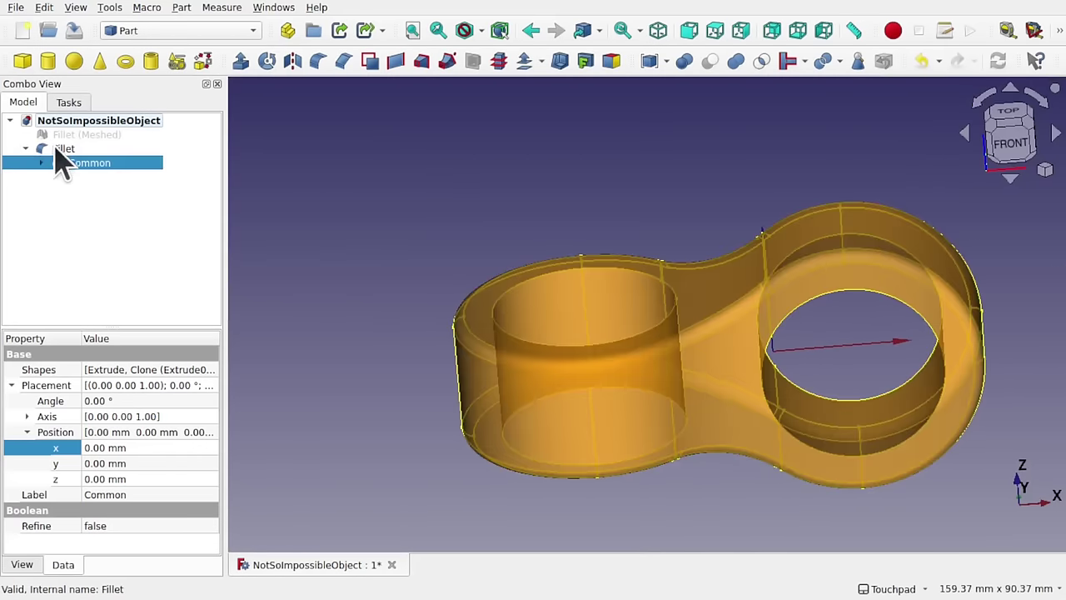
left_click(42, 164)
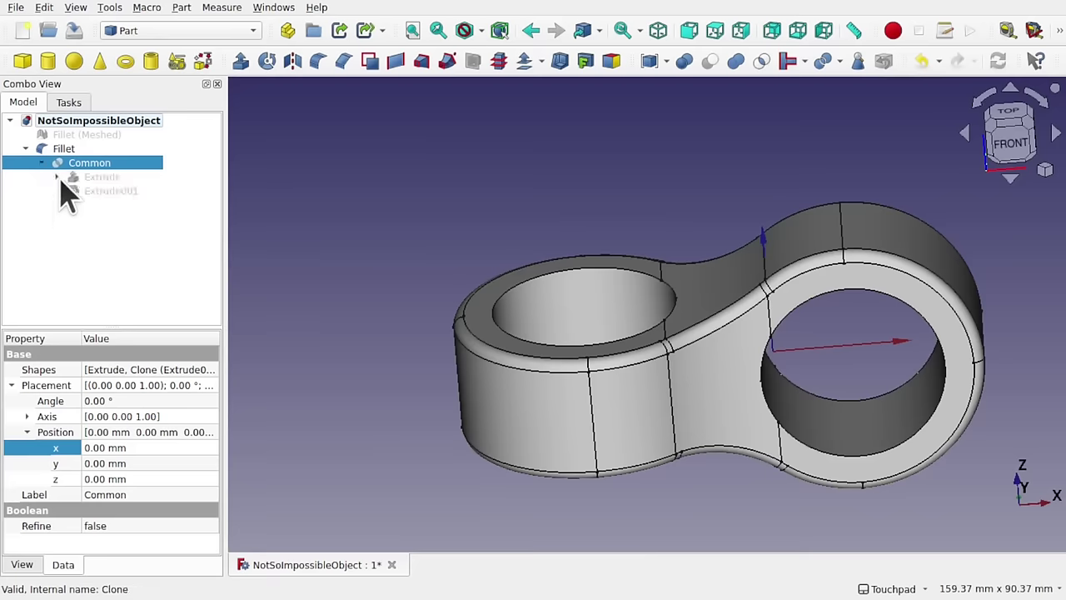
left_click(56, 178)
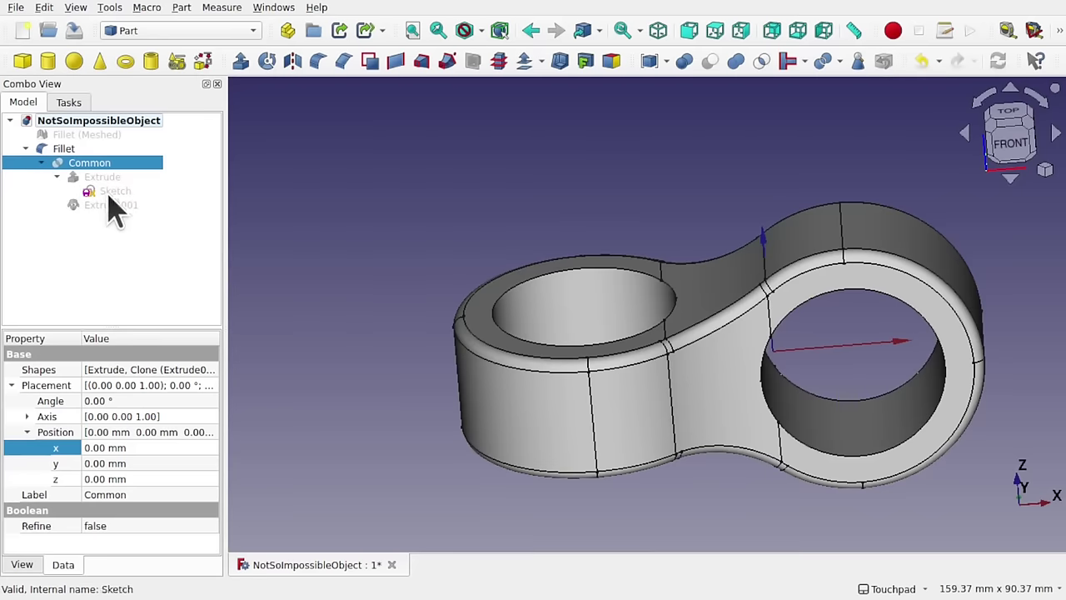
left_click(114, 194)
double_click(114, 193)
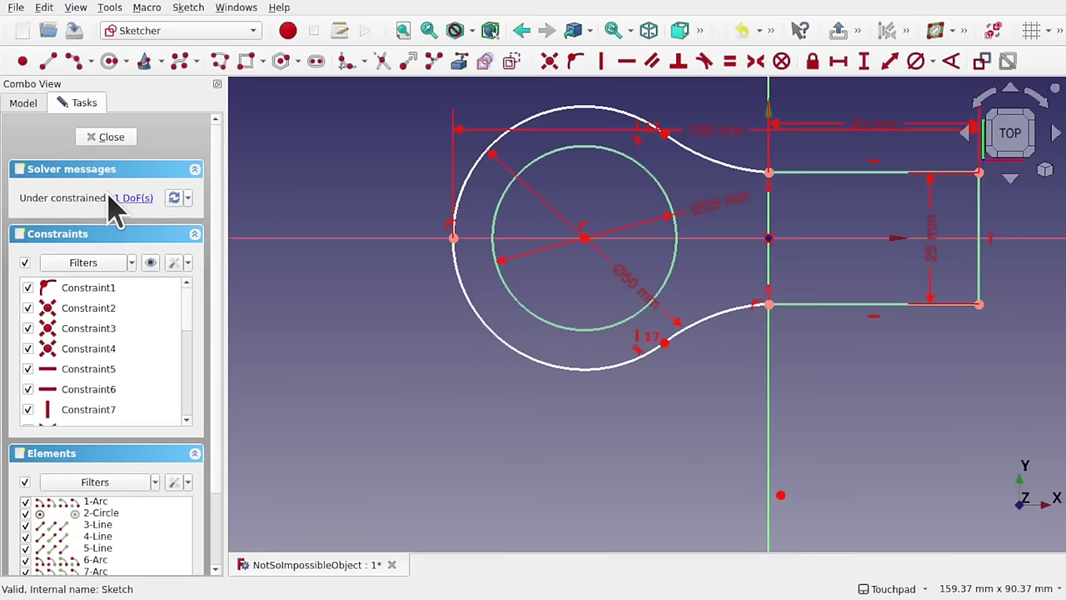
Step: Constrain the lower transition arc tangent to the lower horizontal line, accept the constraint substitution and close the sketch
left_click(721, 318)
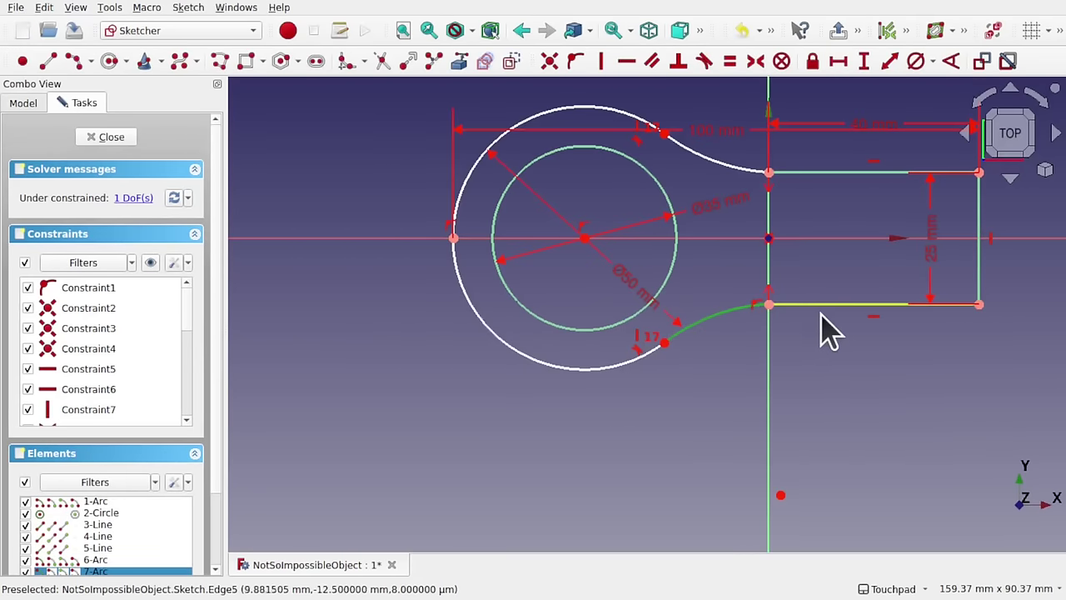
left_click(823, 306)
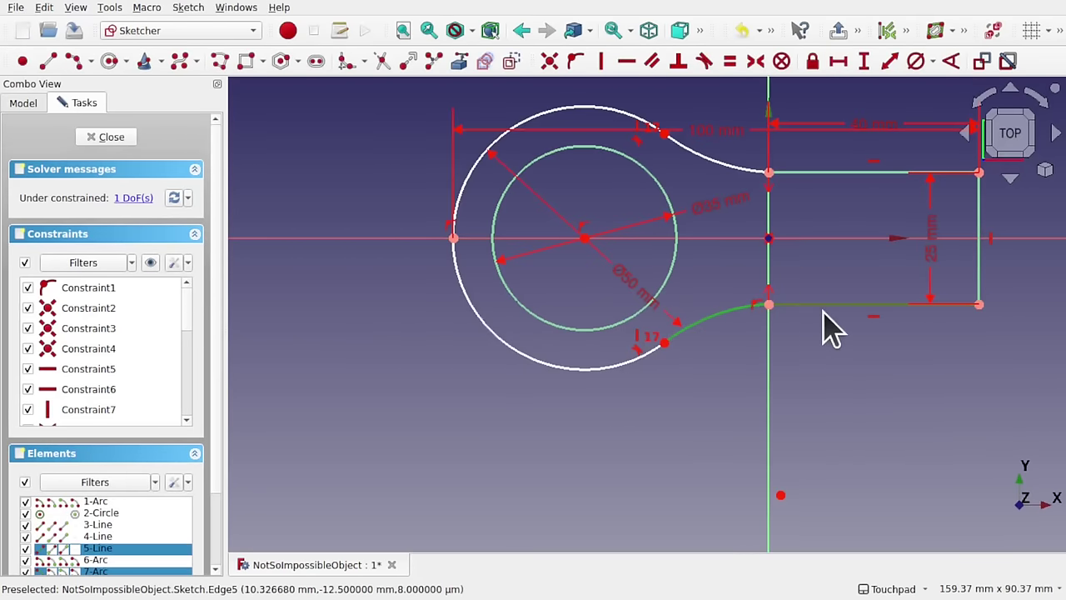
left_click(705, 63)
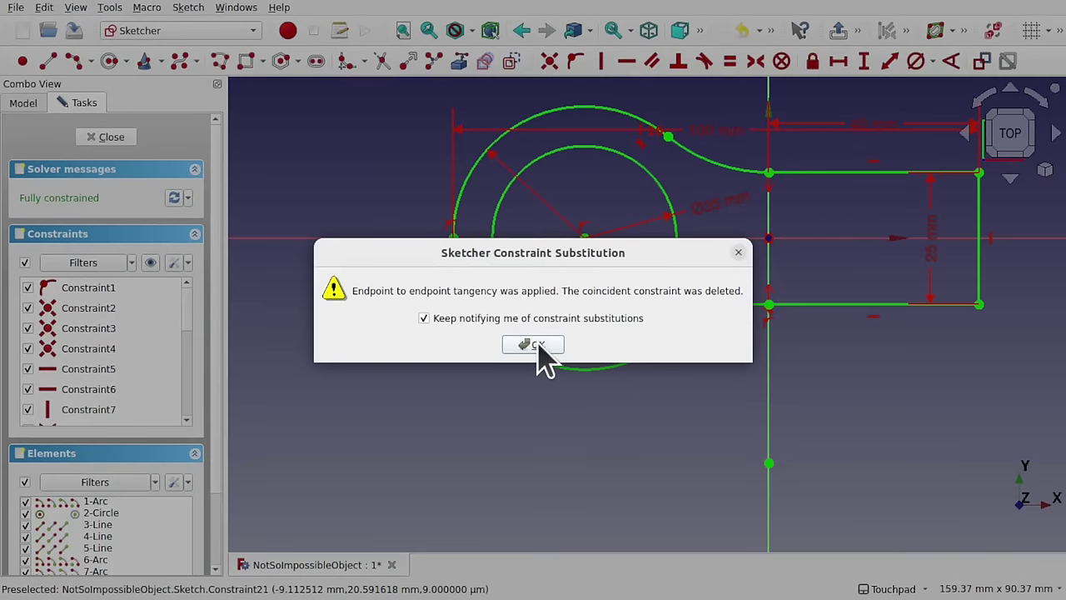
left_click(535, 345)
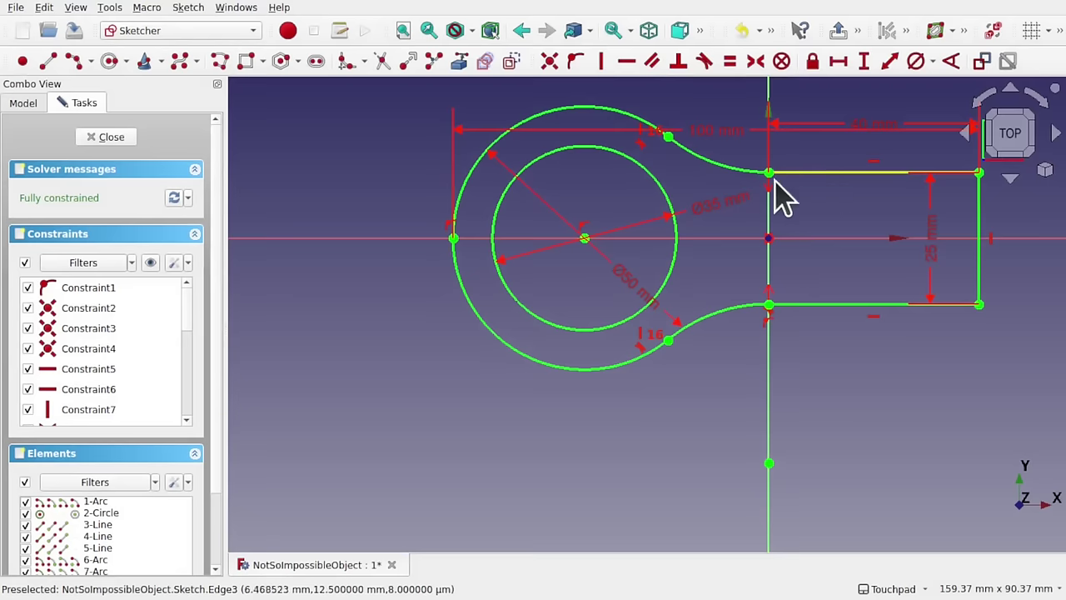
left_click(103, 137)
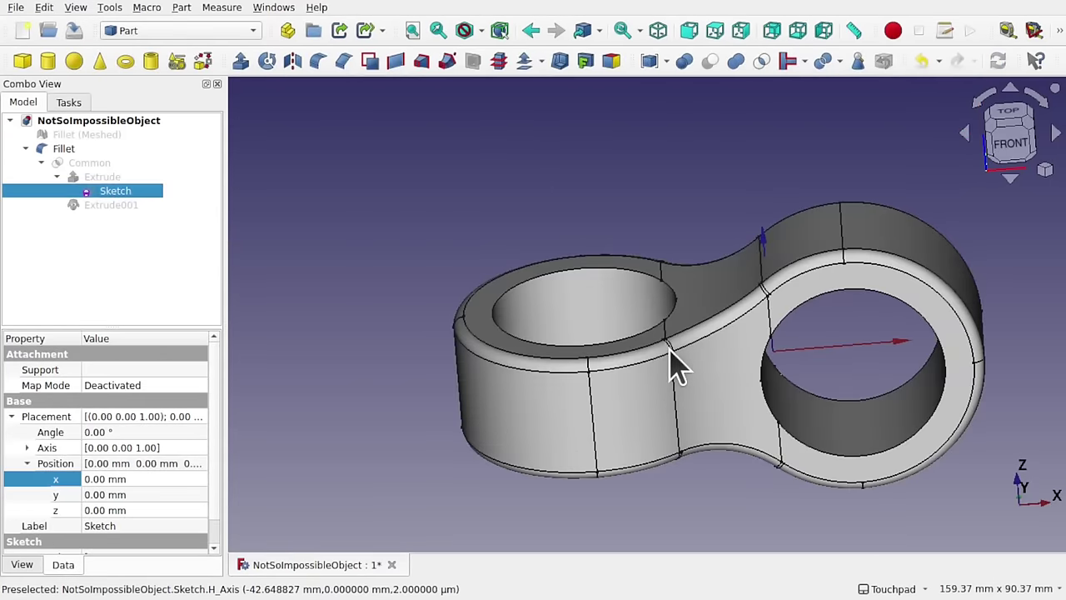
Step: Check the fillet seam at the ring's transition up close and hide the CommonWFPart solid
scroll(671, 364, "up", 5)
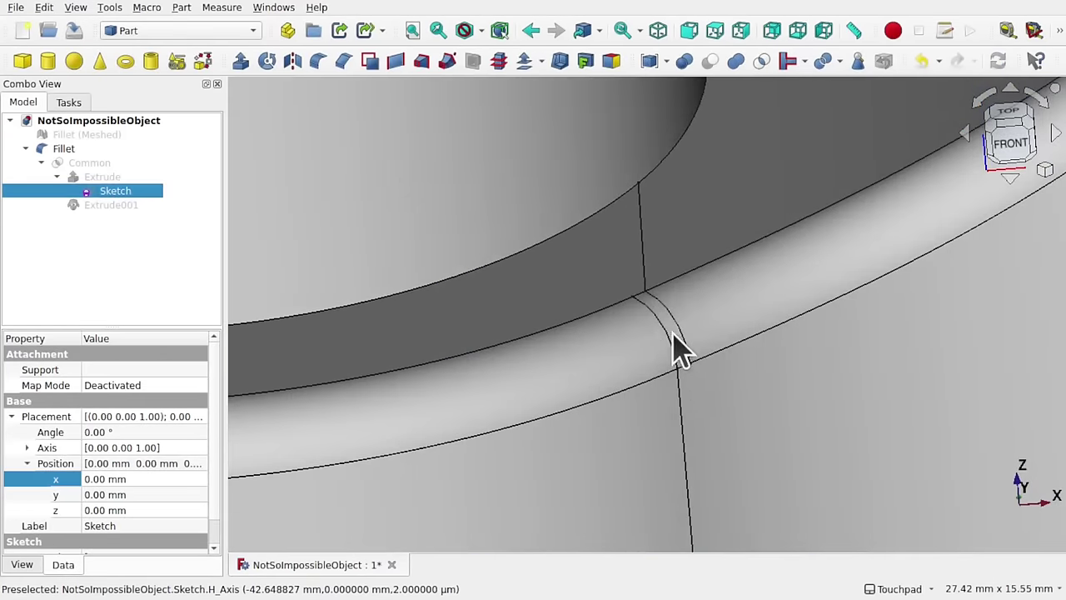
scroll(731, 347, "down", 5)
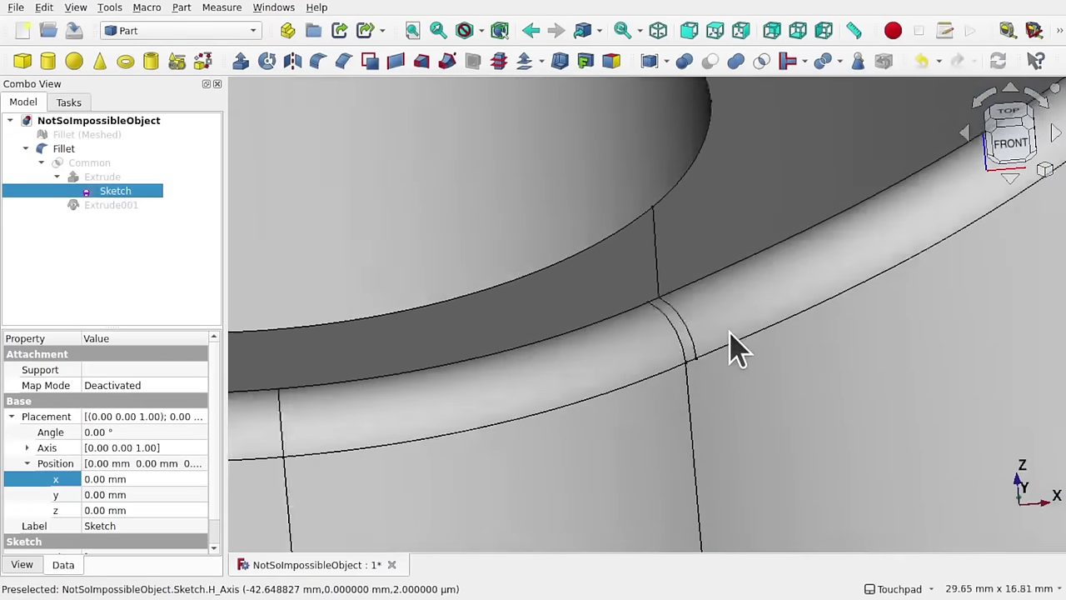
scroll(730, 347, "down", 2)
left_click_drag(731, 348, 658, 327, "alt")
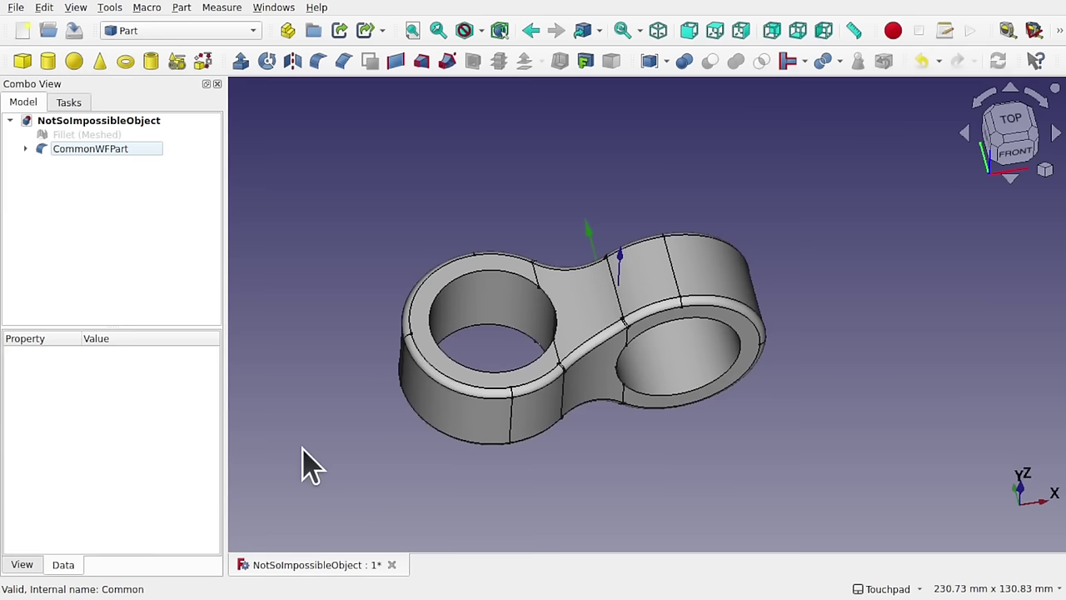
left_click(104, 150)
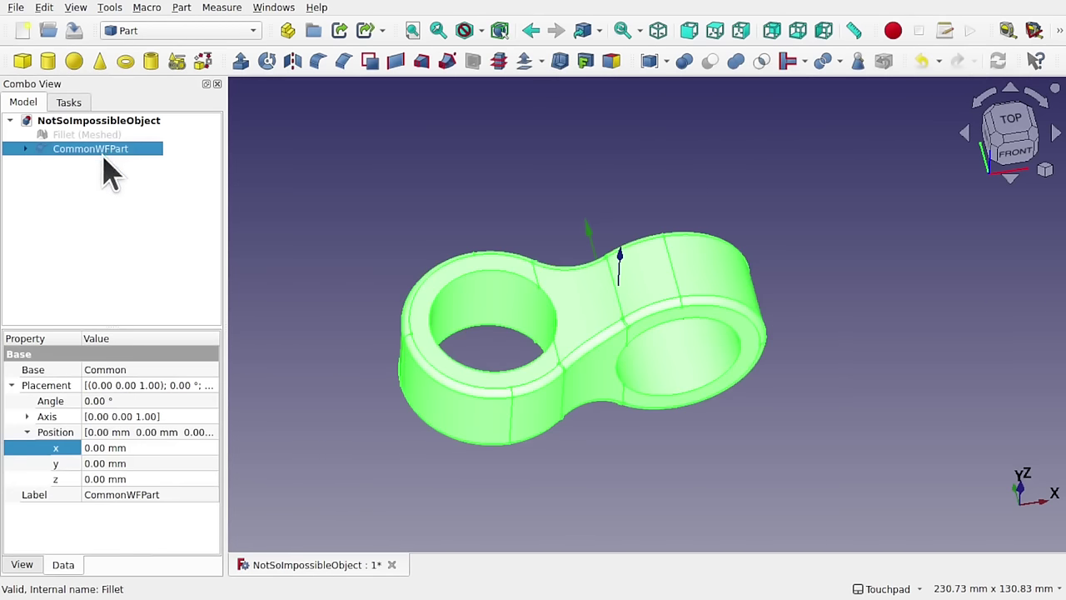
key("space")
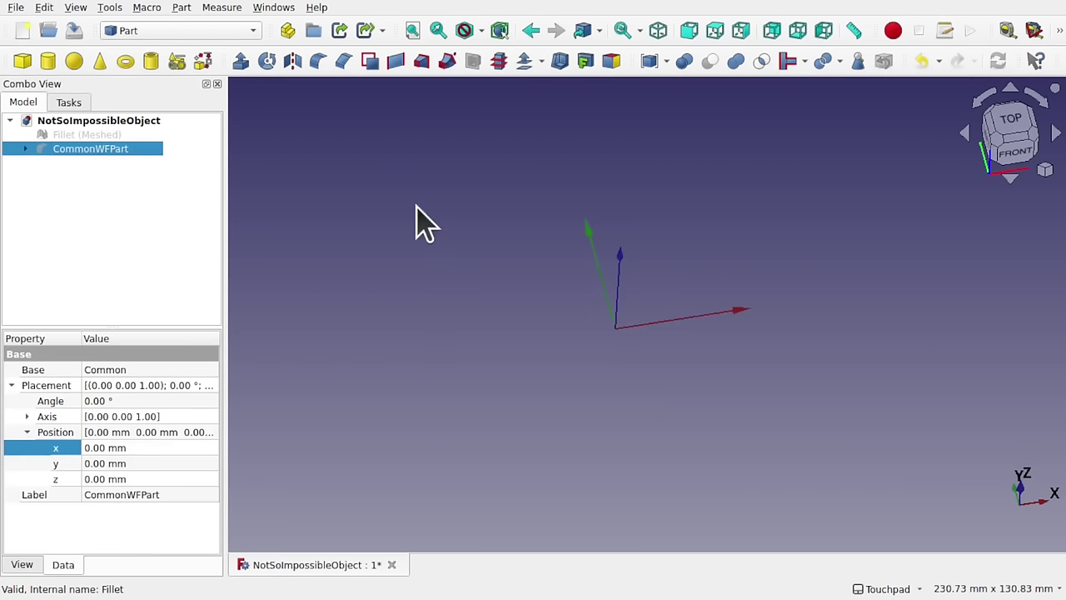
Step: Duplicate the base sketch nested under the CommonWFPart solid's extrusion
left_click(24, 148)
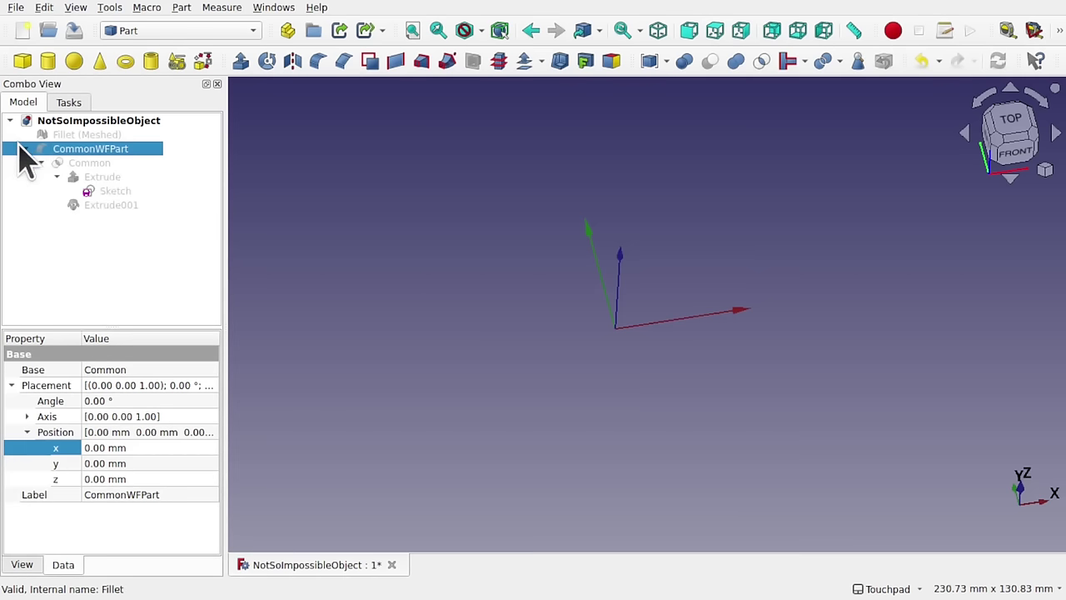
left_click(121, 193)
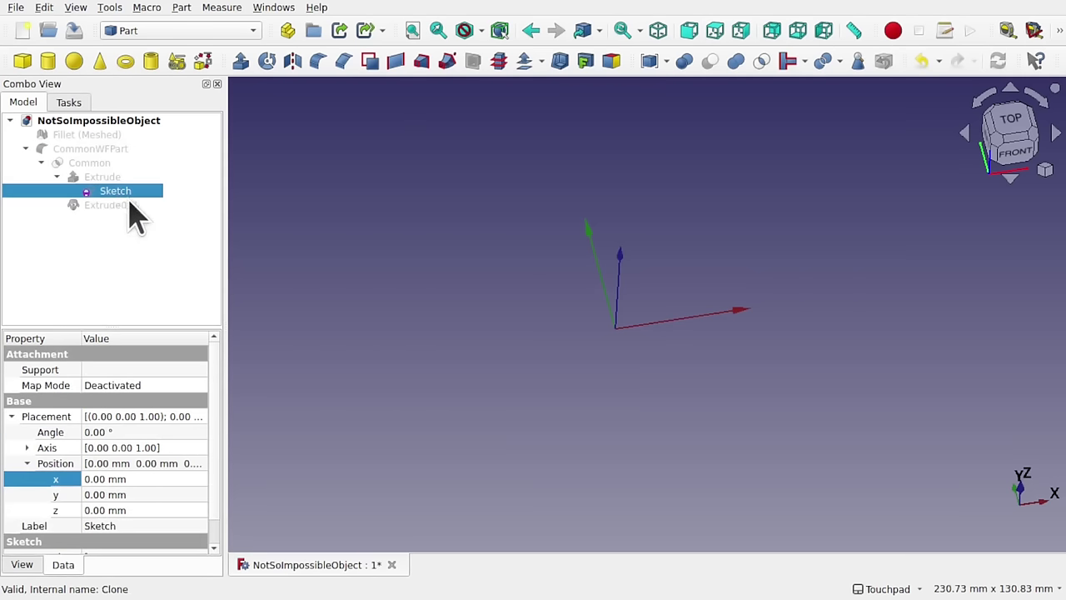
left_click(44, 7)
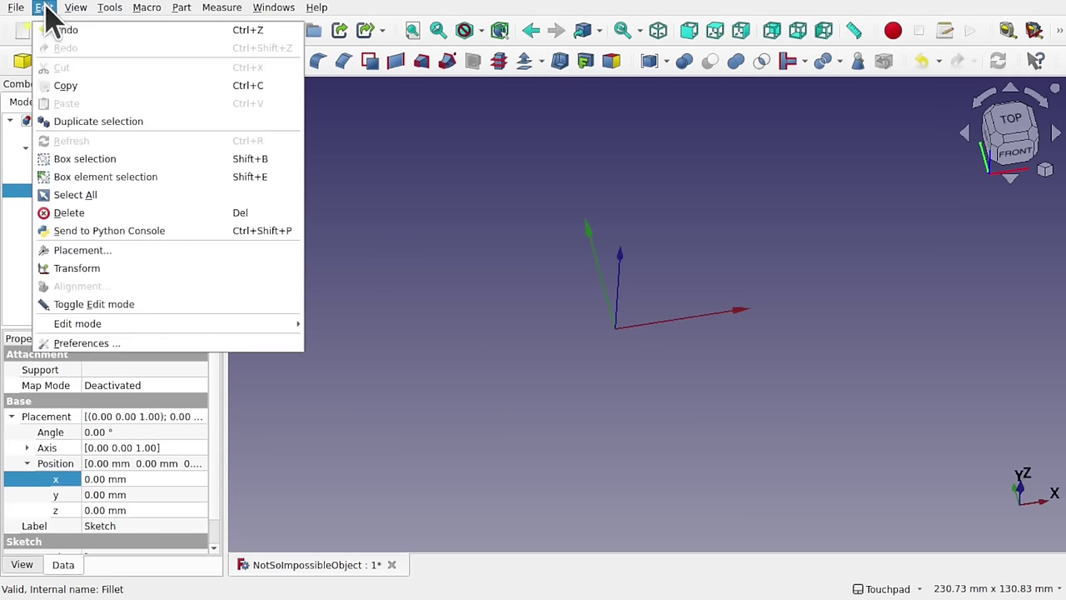
left_click(92, 126)
left_click(109, 267)
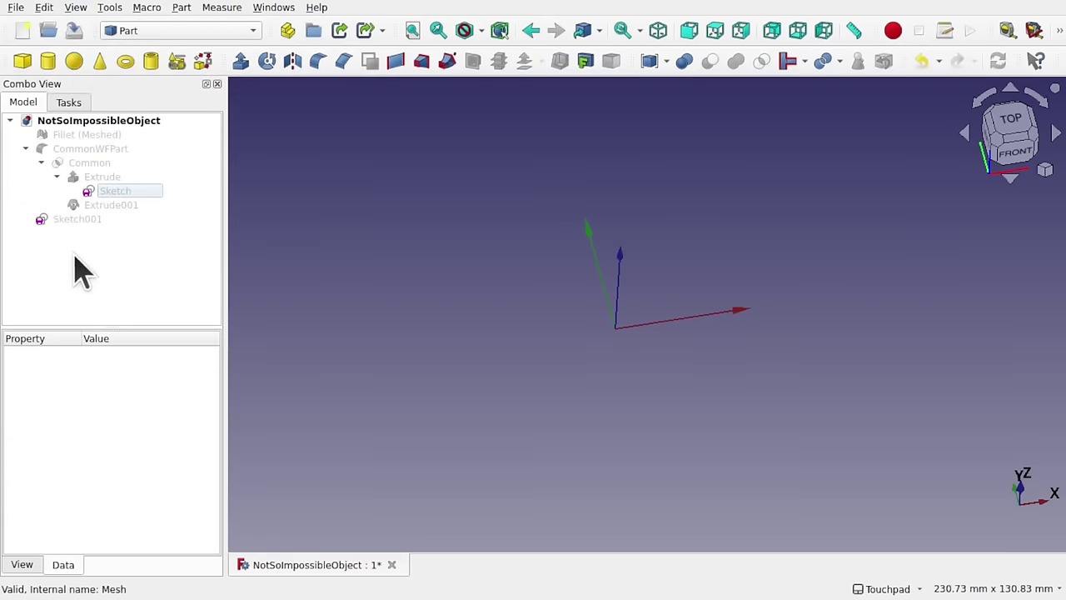
Step: Collapse the CommonWFPart branch and show the duplicated sketch Sketch001 in the 3D view
left_click(40, 163)
left_click(25, 148)
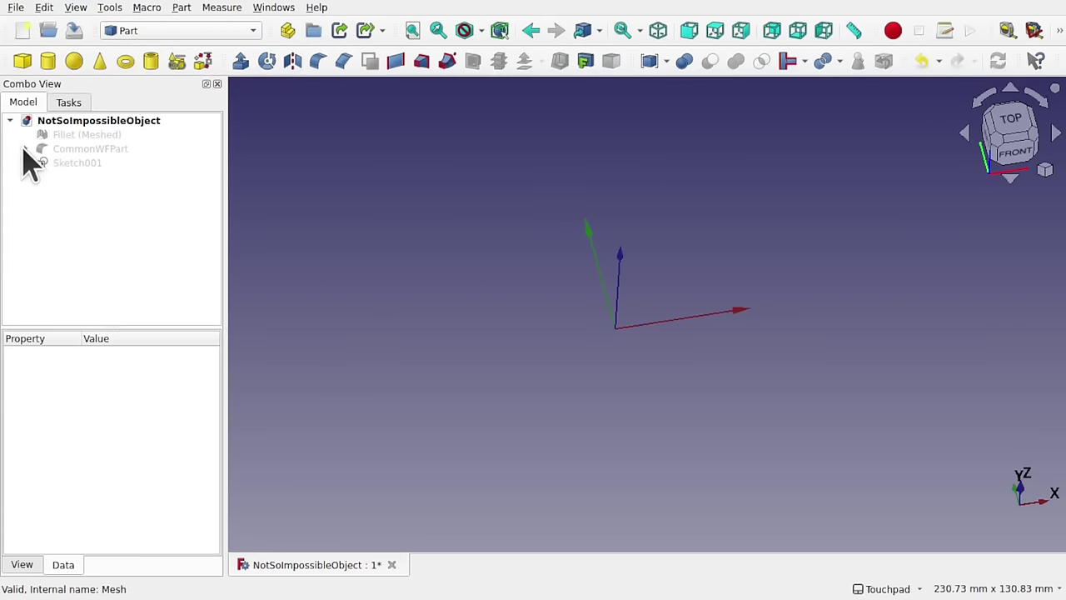
left_click(87, 152)
left_click(88, 164)
key("space")
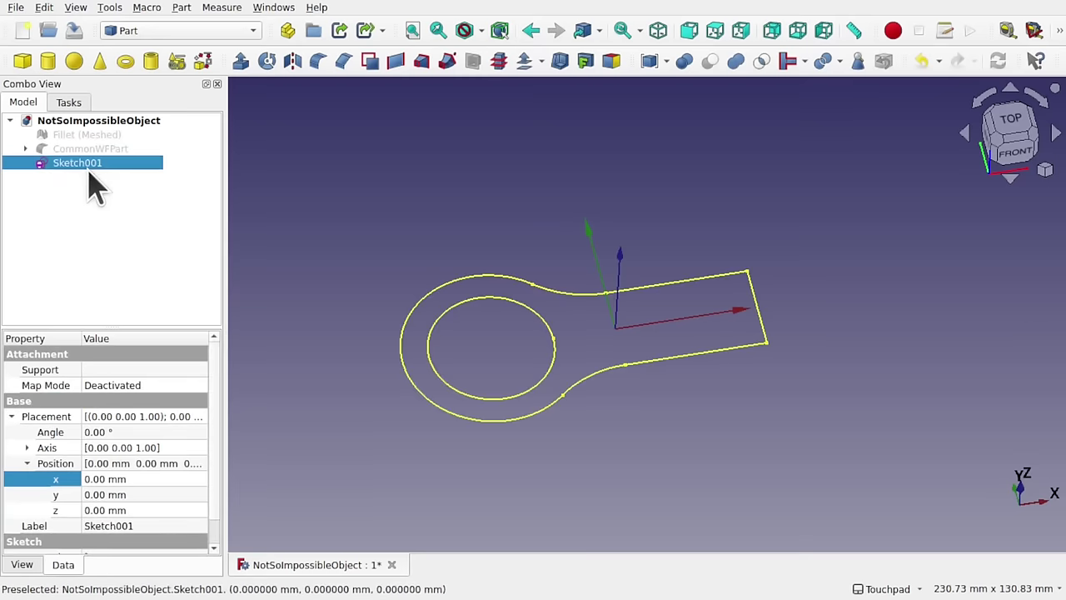
left_click(553, 261)
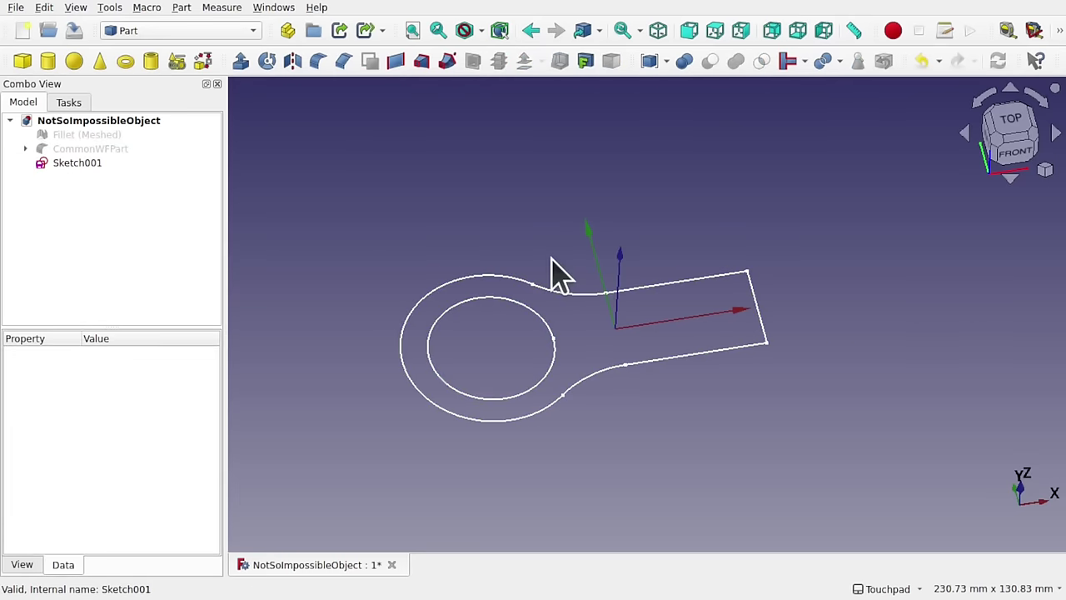
Step: Switch to the Part Design workbench and create a new body in the document
left_click(146, 32)
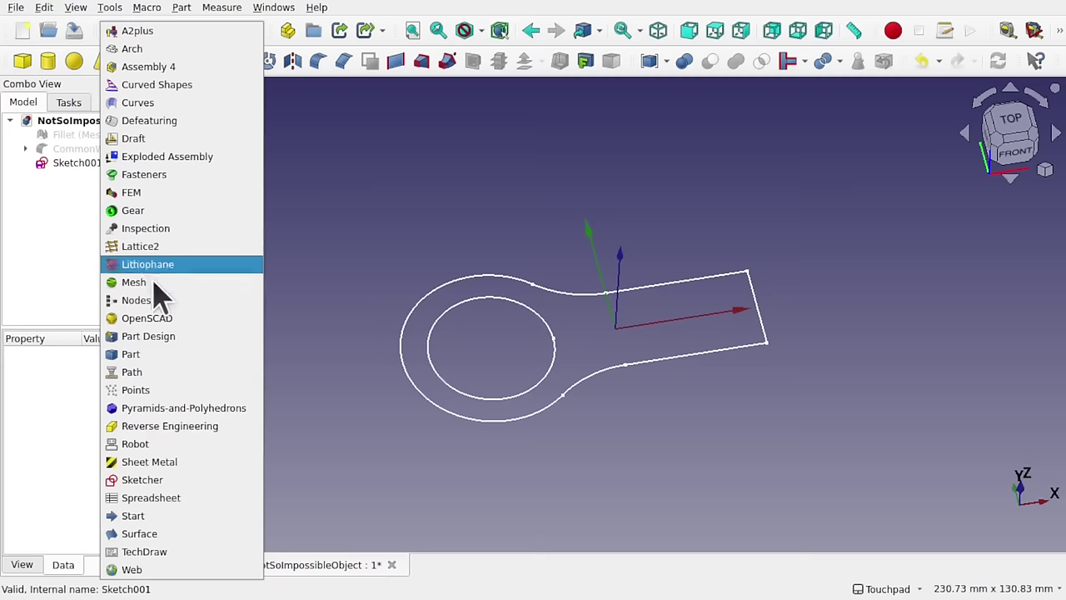
left_click(174, 335)
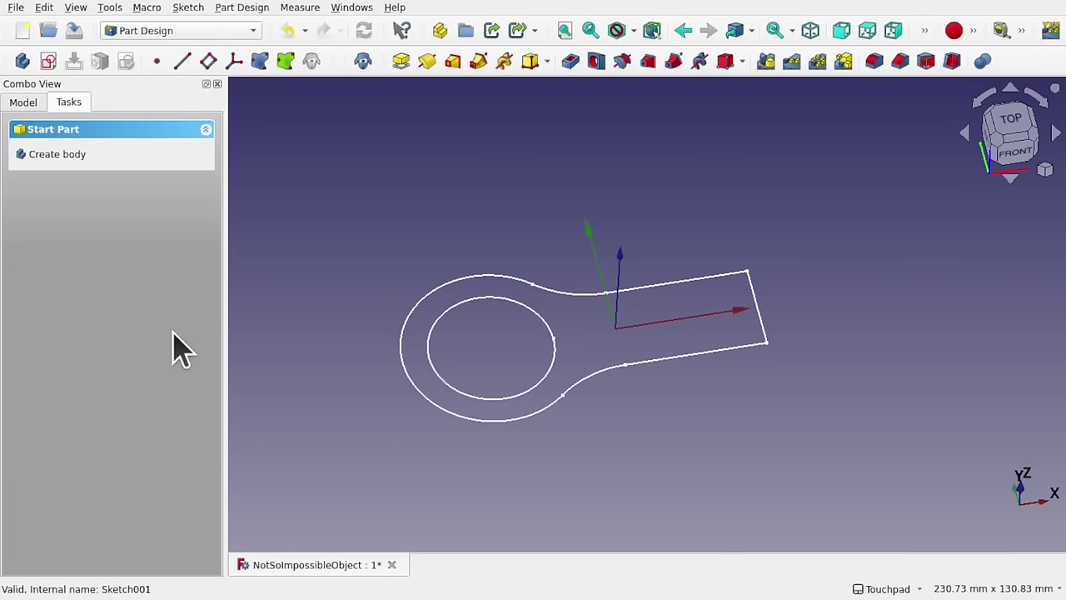
left_click(25, 102)
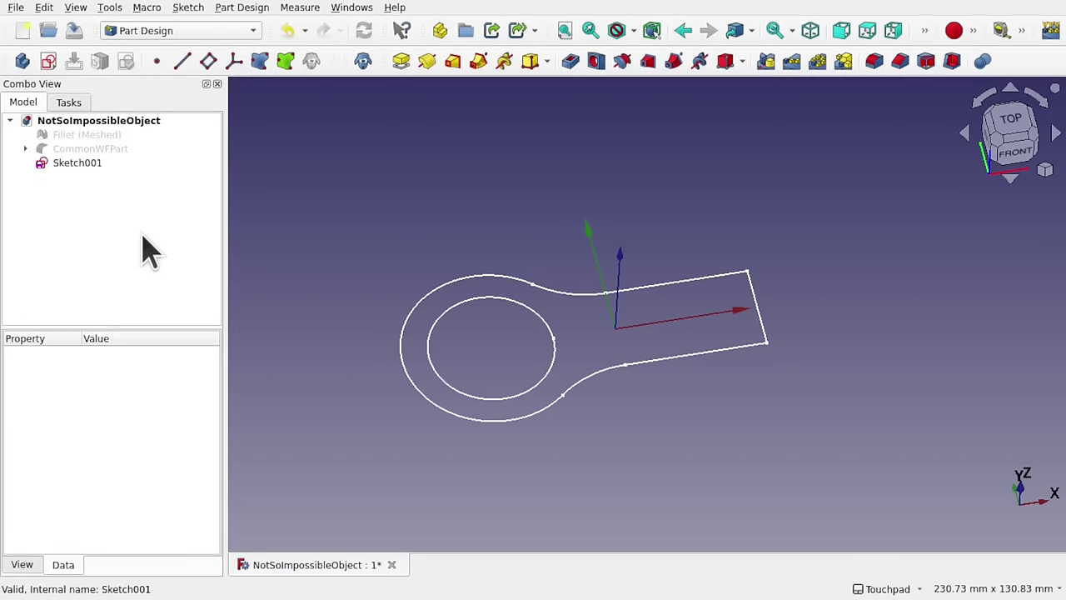
key("F2")
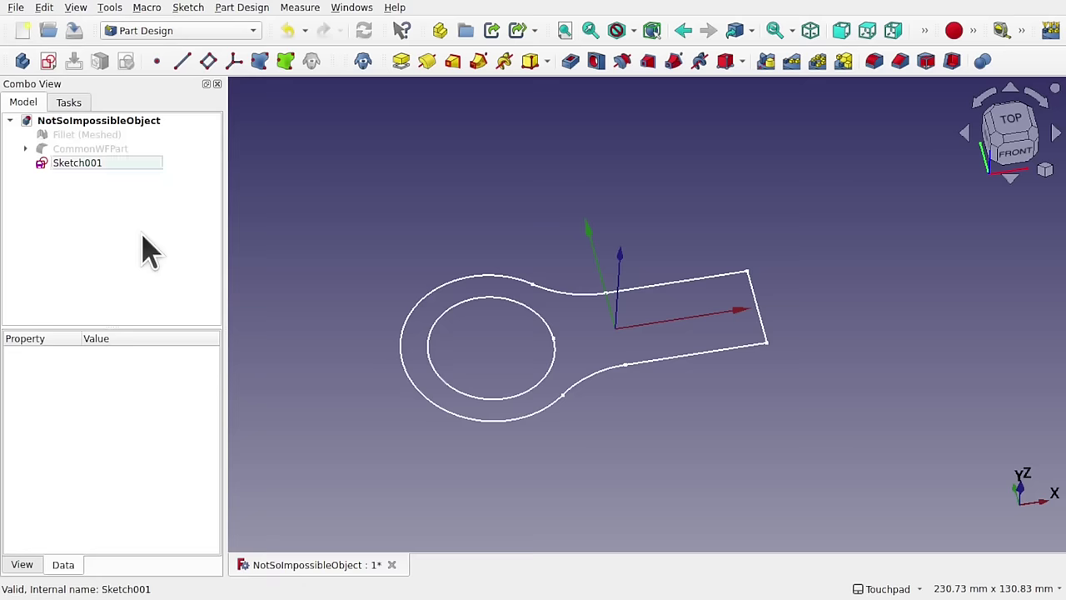
left_click(28, 68)
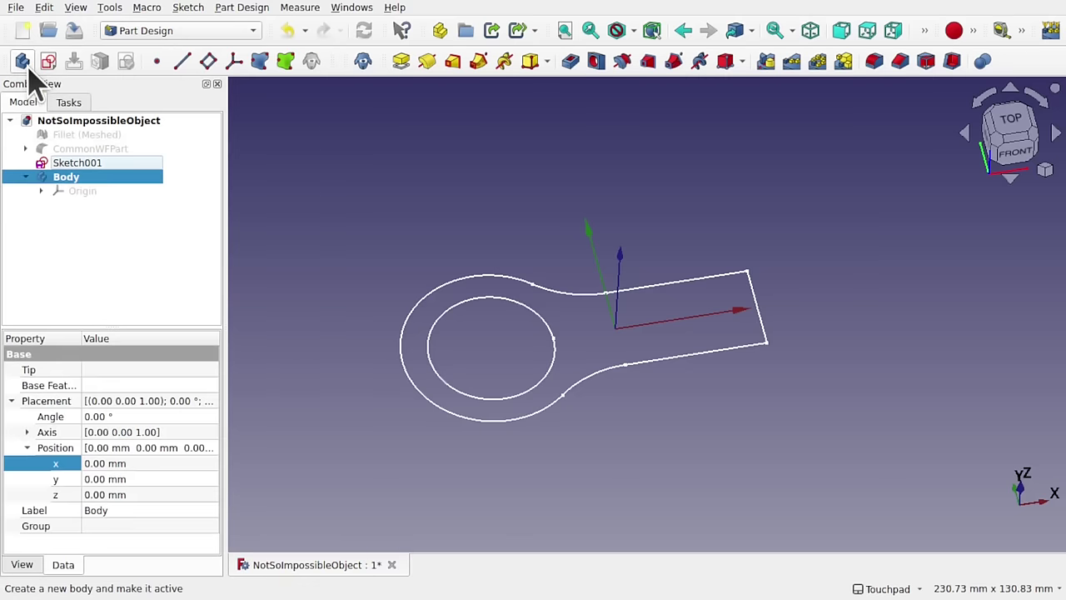
Step: Move Sketch001 from the document root into the new Body
left_click(77, 274)
left_click(80, 163)
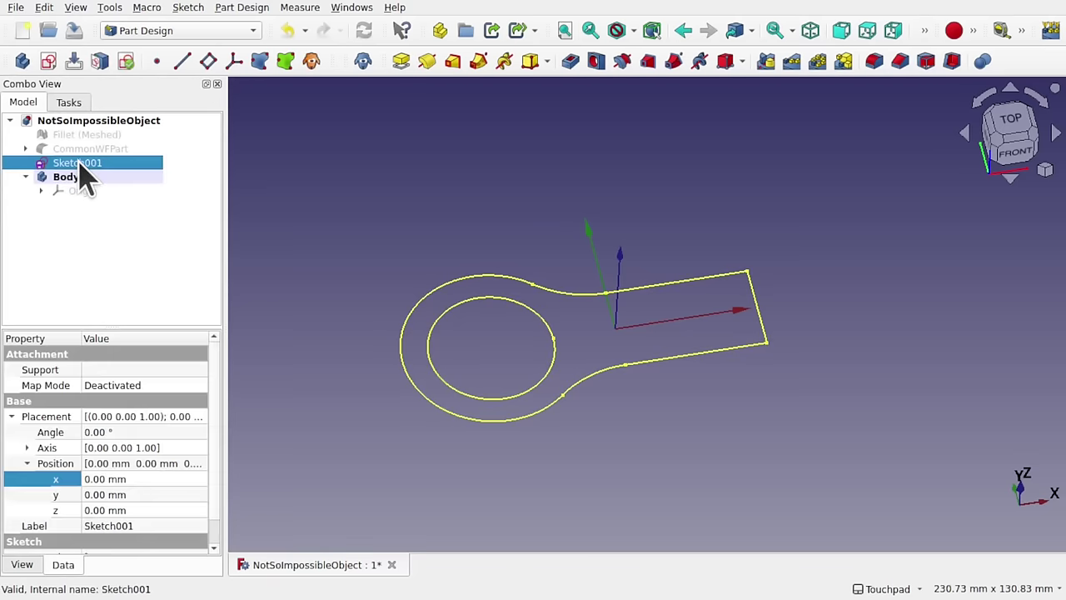
mouse_move(80, 163)
left_mouse_down()
mouse_move(131, 180)
mouse_move(79, 185)
left_mouse_up()
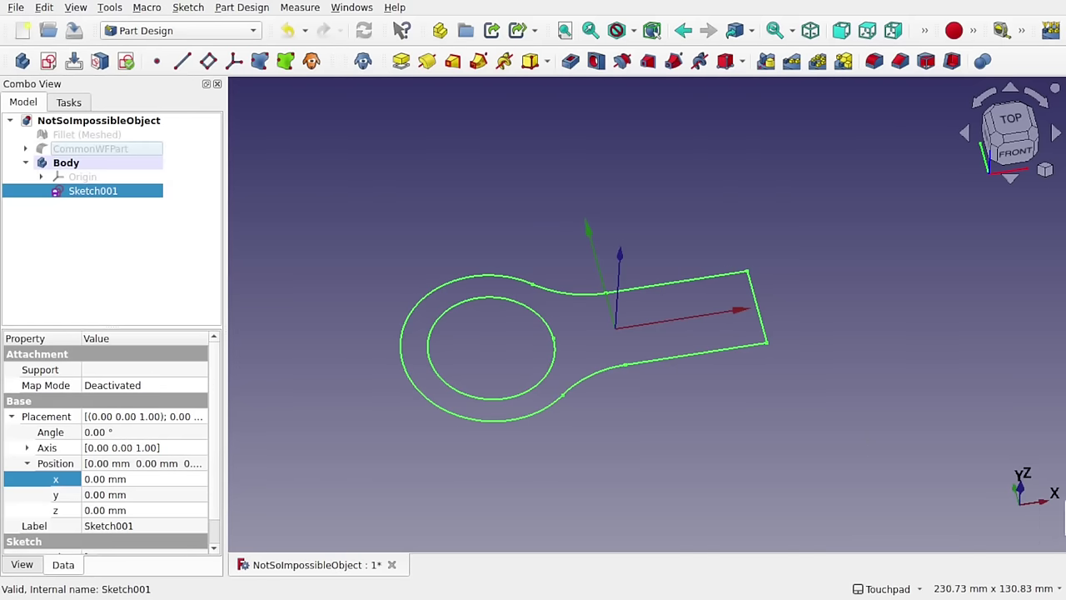
left_click(775, 453)
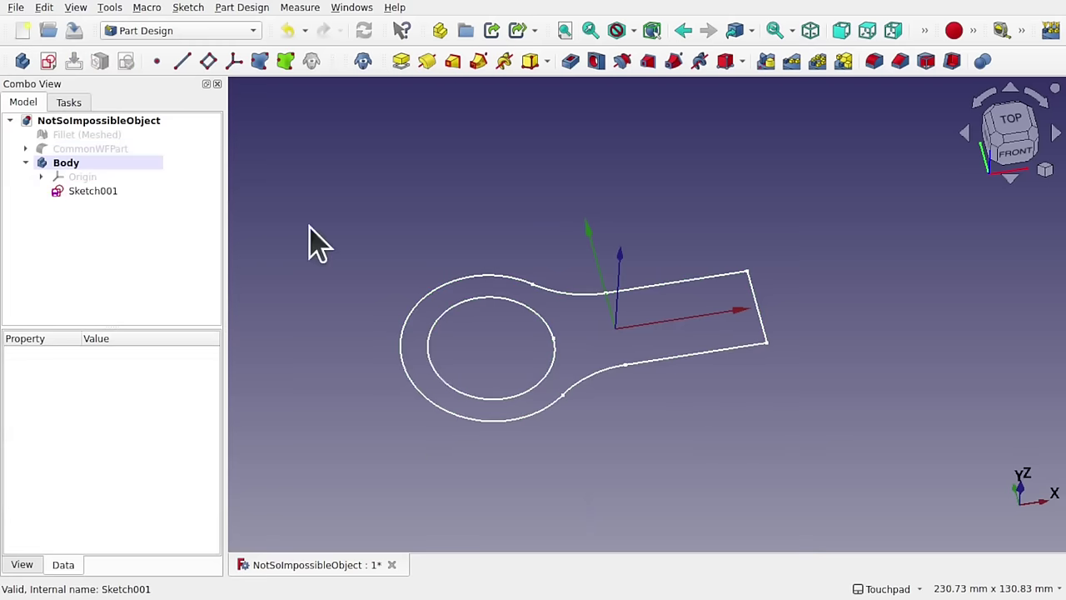
Step: Pad Sketch001 to a length of 50 mm, symmetric to the sketch plane
left_click(119, 191)
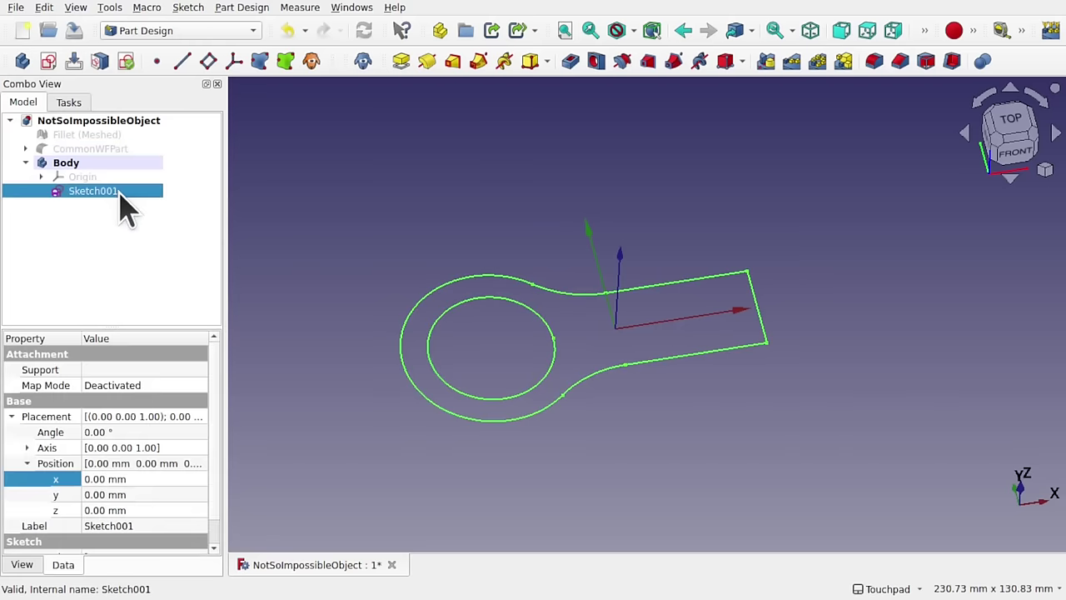
left_click(401, 63)
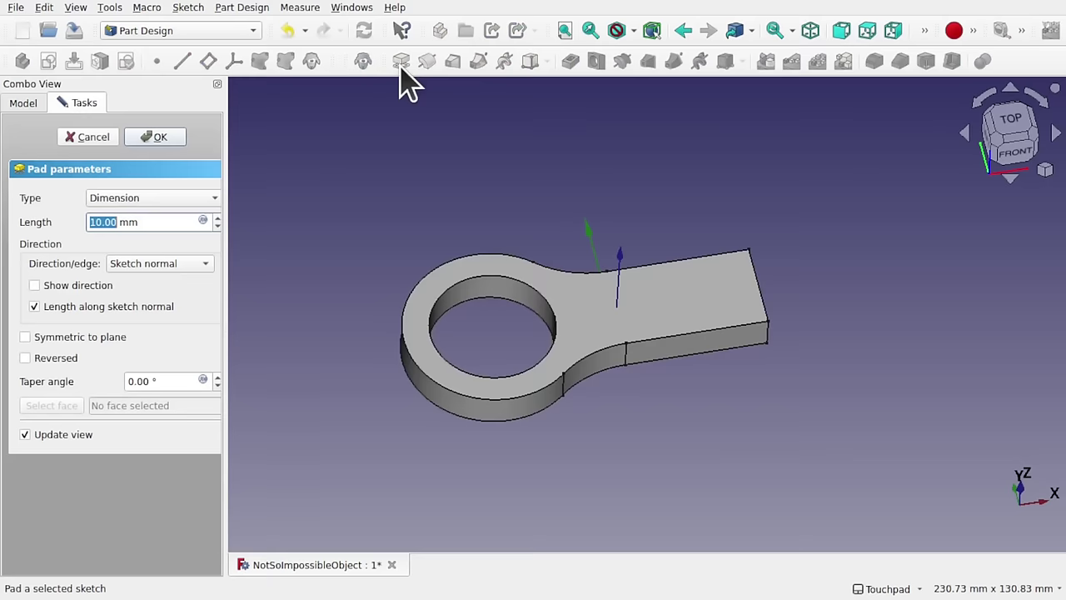
left_click(36, 338)
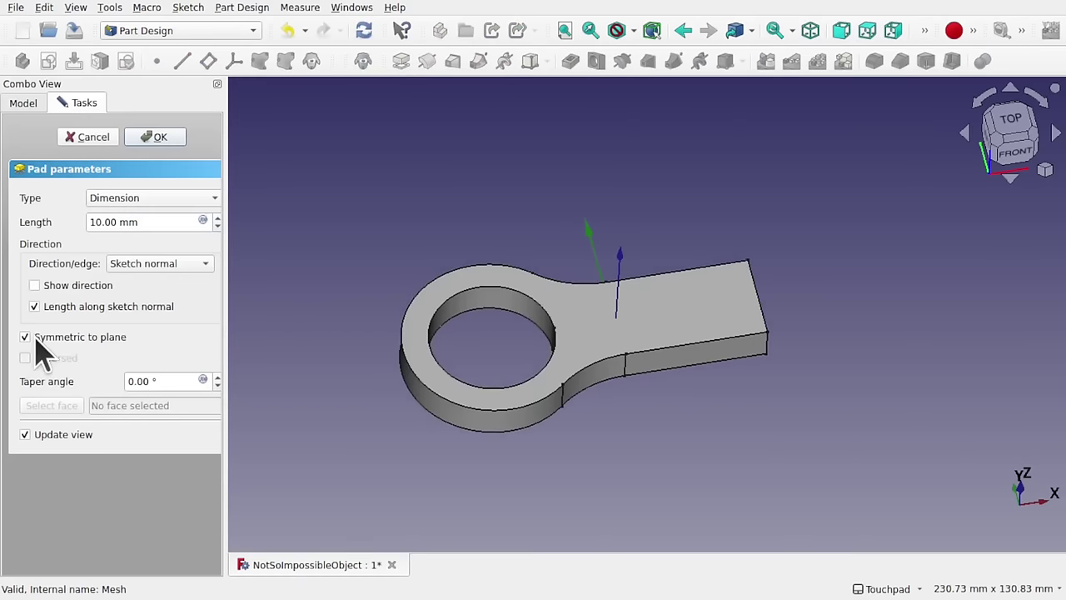
double_click(101, 222)
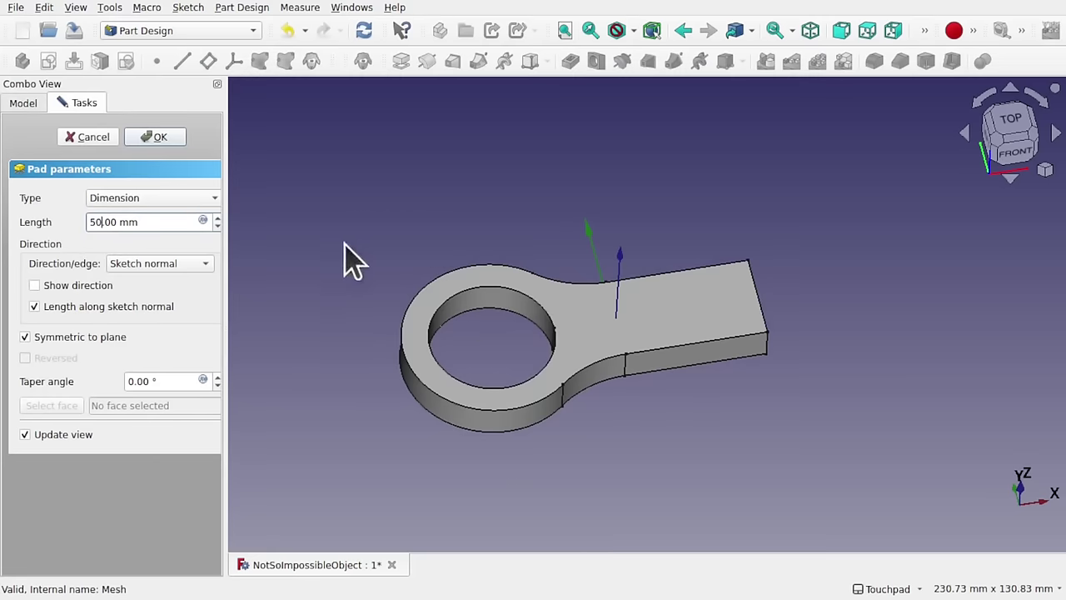
key("Return")
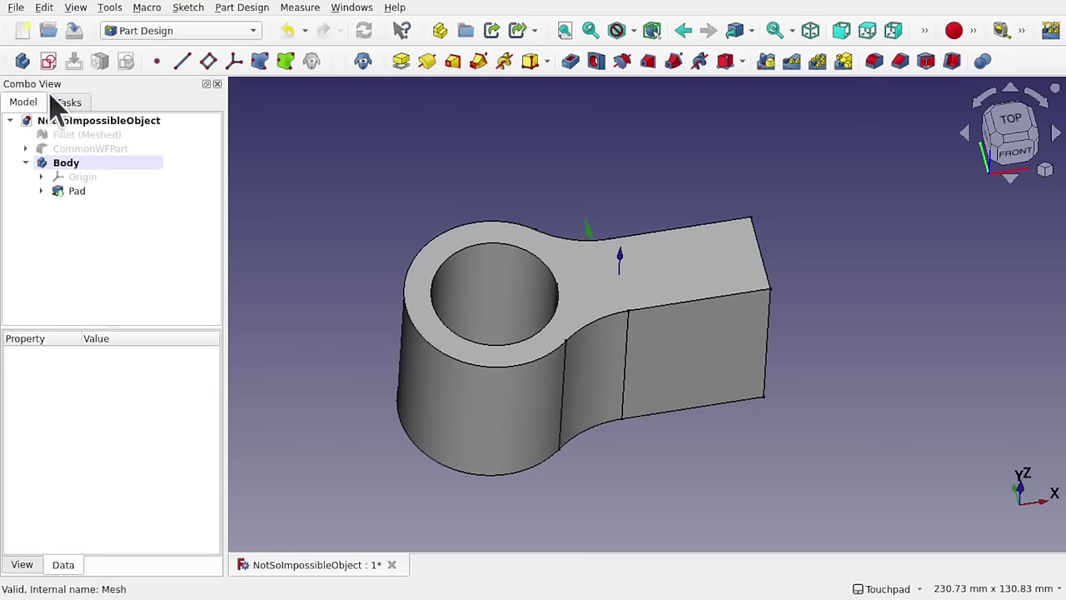
Step: Create a Part Design clone of the padded Body and rename the cloned body as ClonedBody
left_click(67, 163)
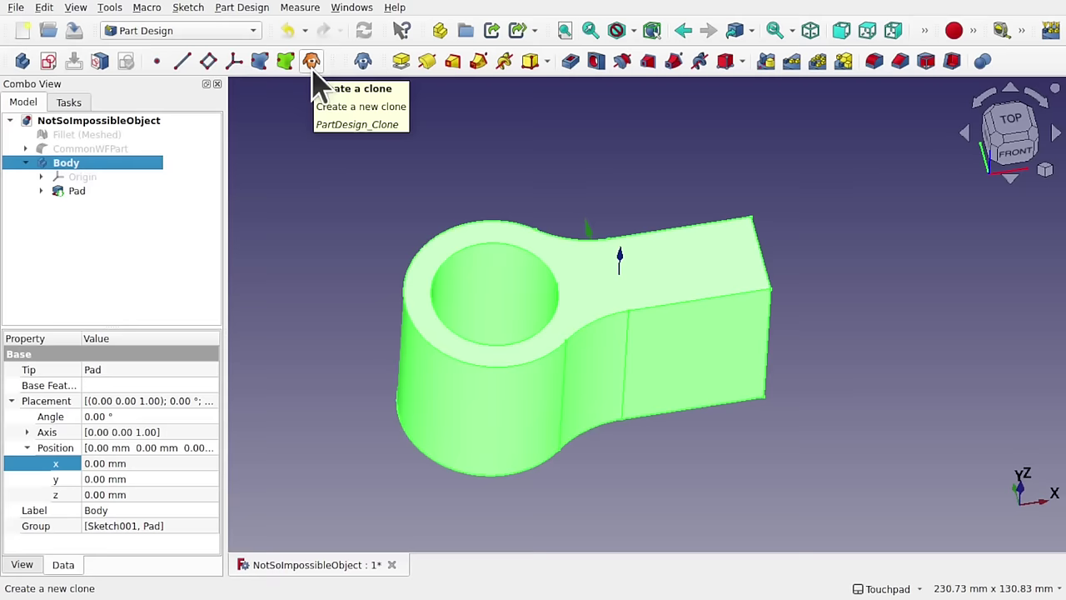
left_click(242, 7)
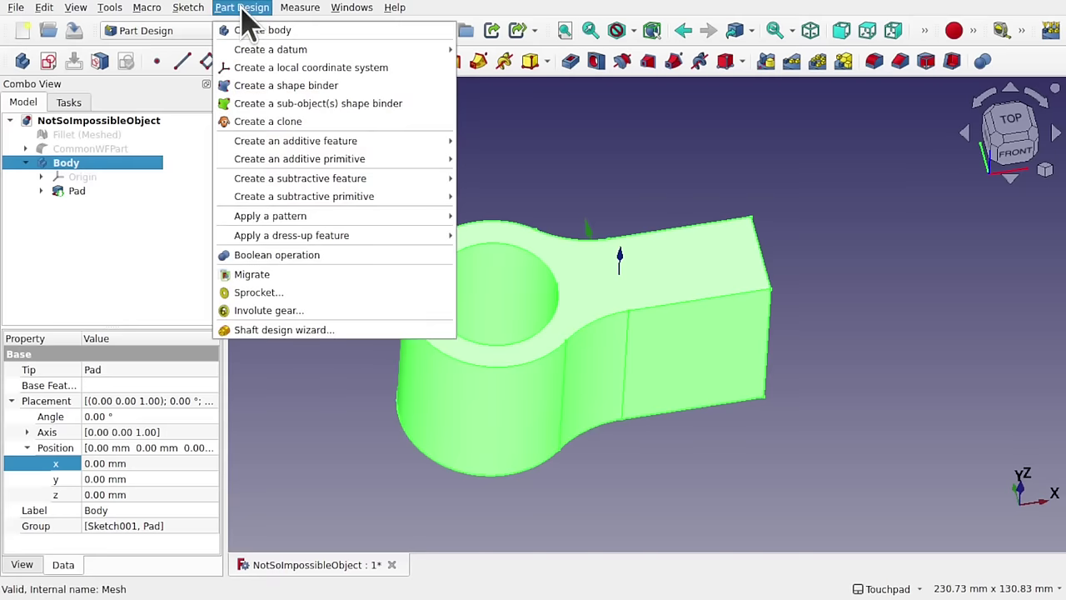
left_click(268, 122)
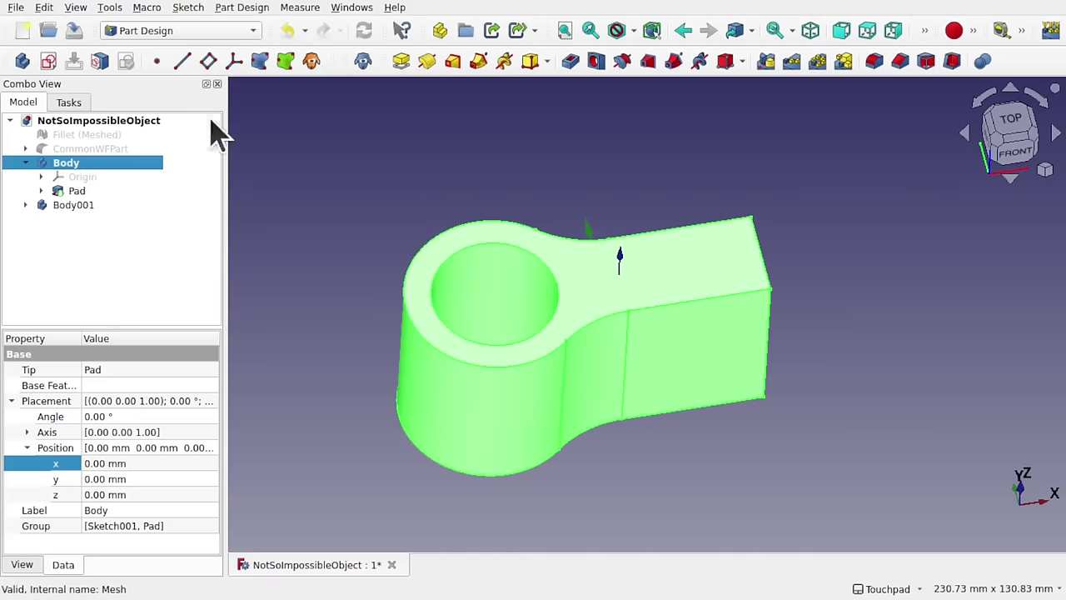
left_click(73, 205)
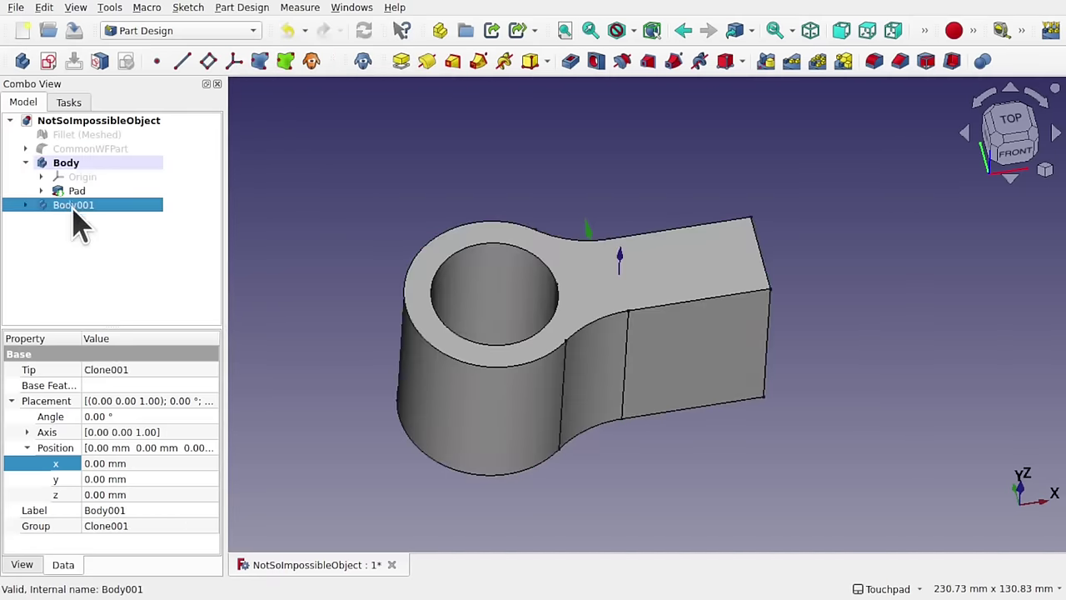
right_click(73, 208)
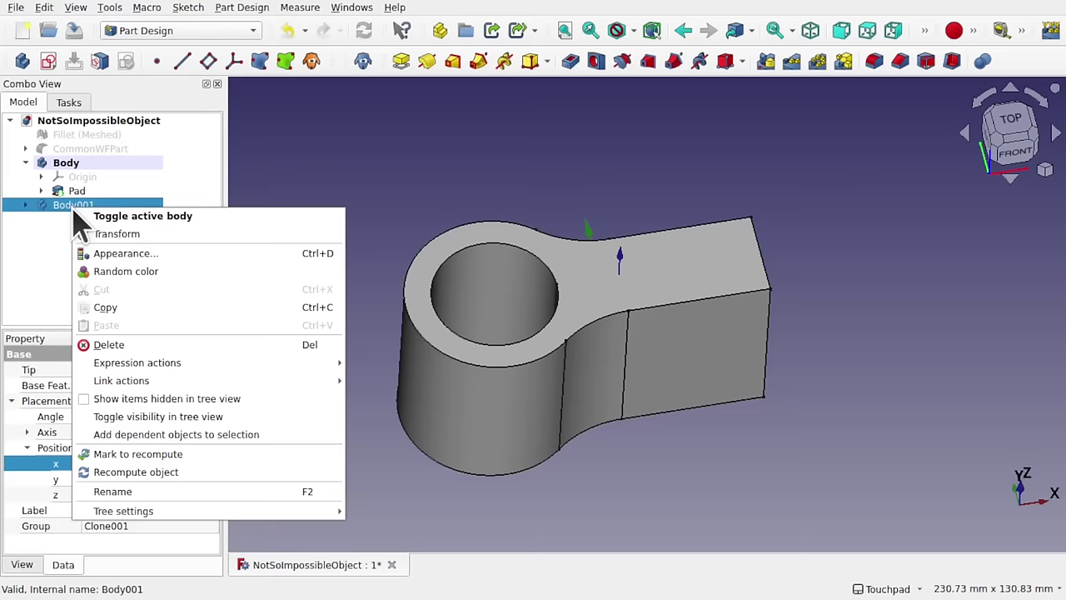
left_click(167, 494)
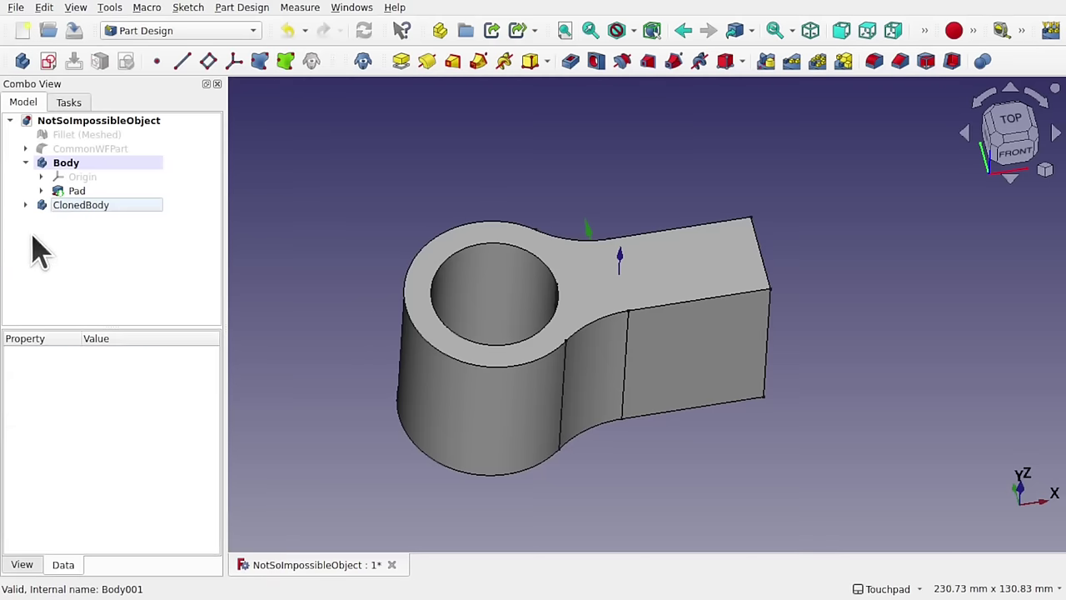
left_click(75, 205)
left_click(72, 162)
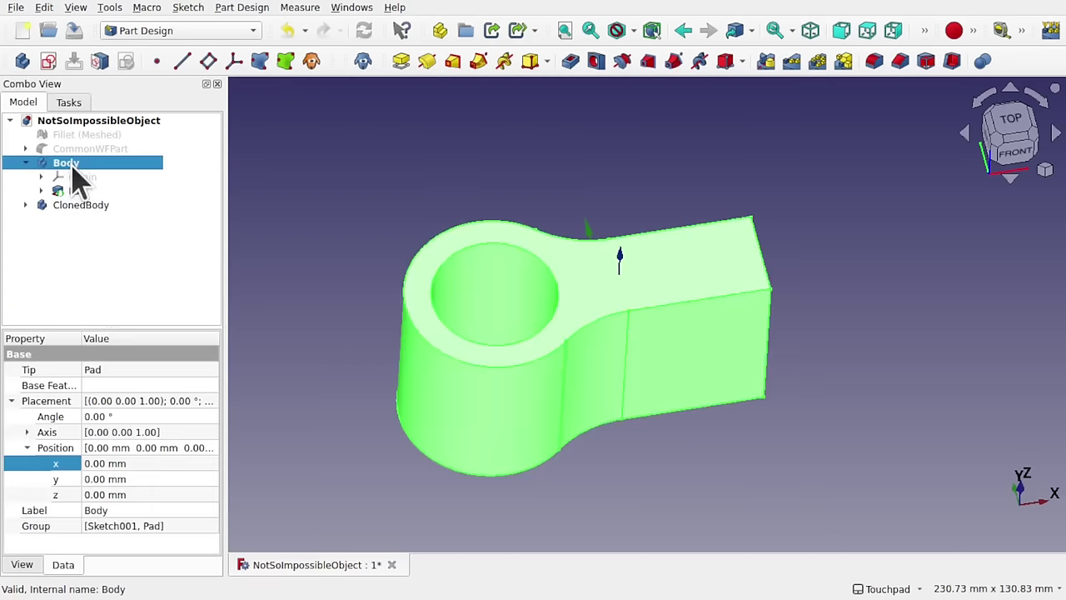
left_click(104, 206)
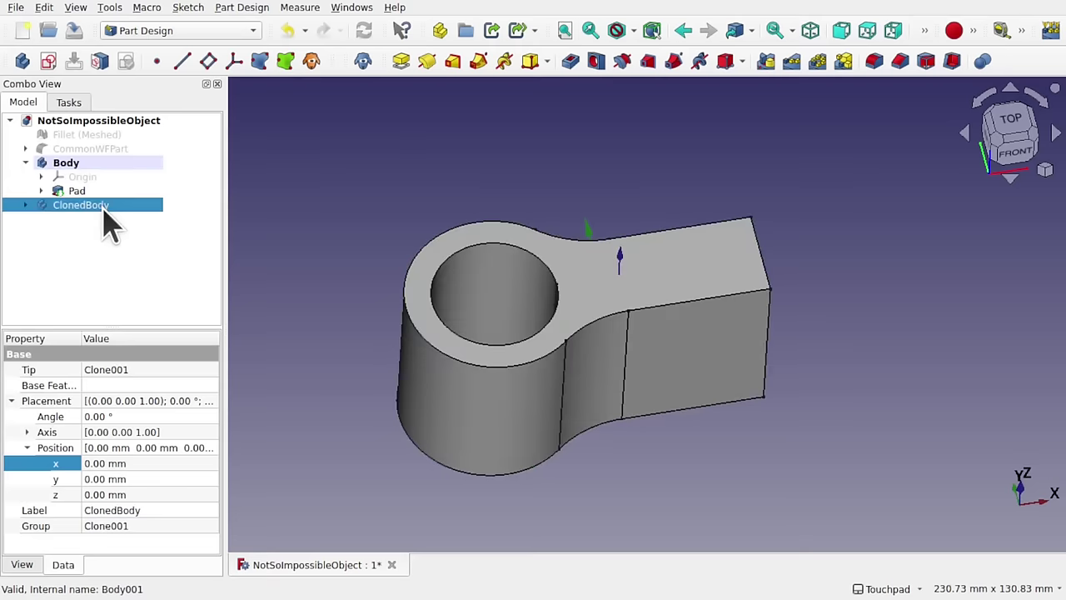
left_click(70, 163)
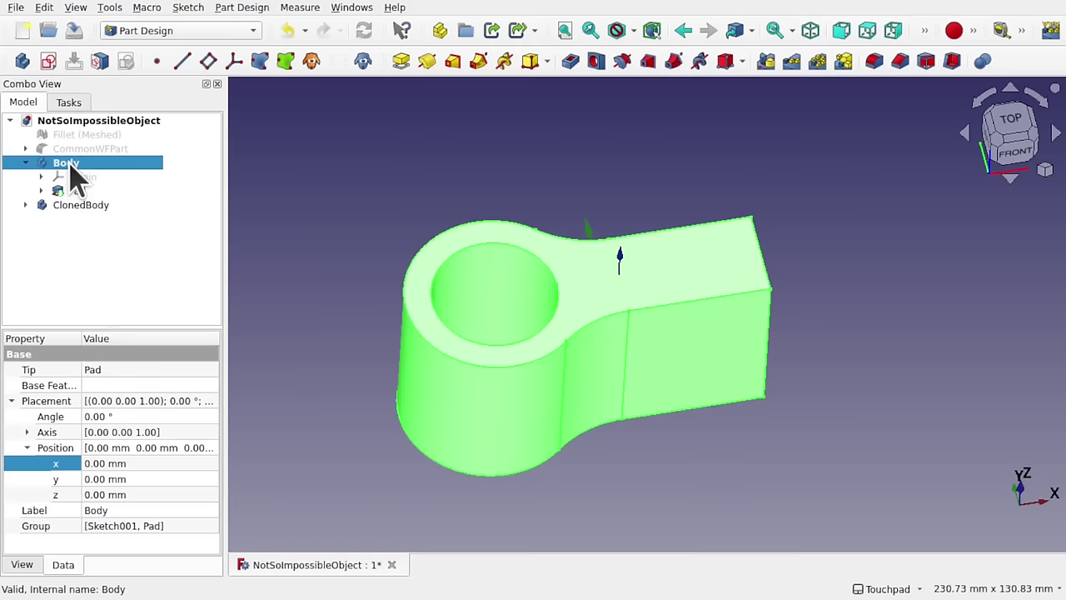
left_click(99, 210)
left_click(93, 291)
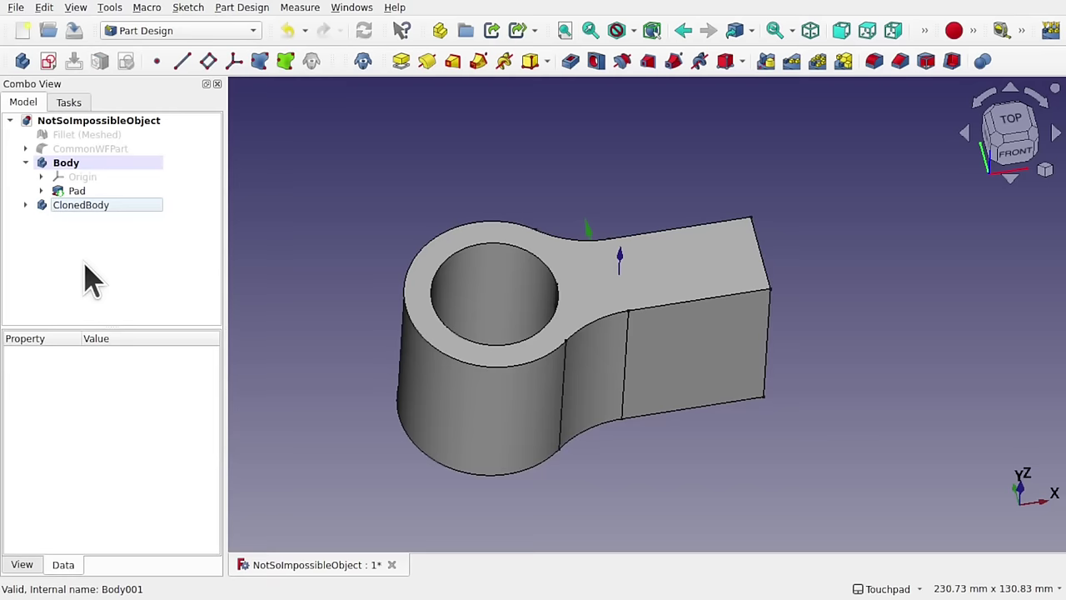
Step: Transform ClonedBody by rotating it 180° about its Y axis and 90° about its X axis, and shift it 17.90 mm along its X axis
left_click(82, 210)
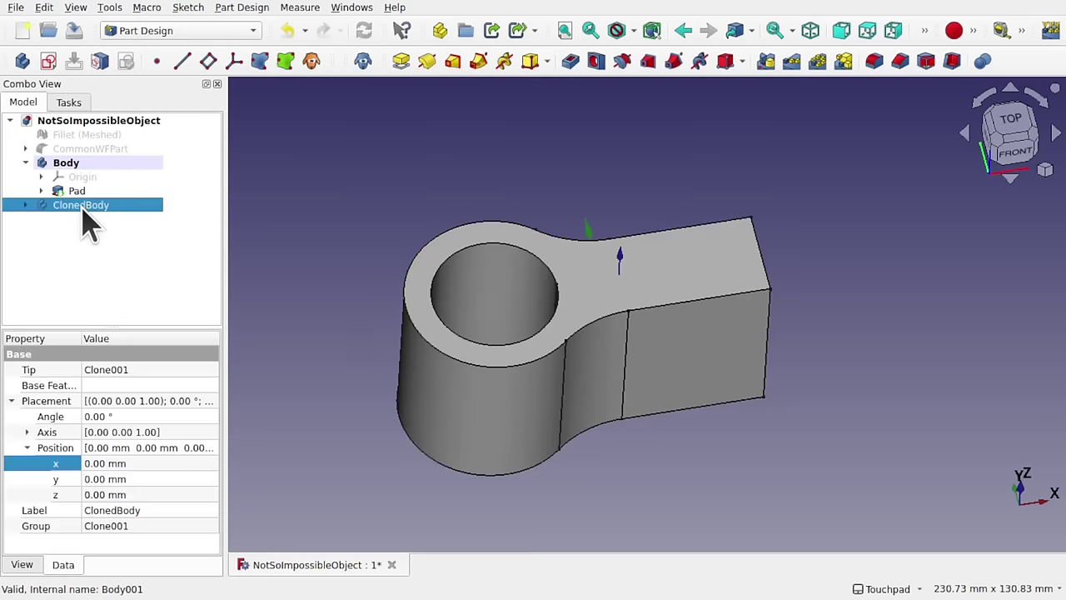
right_click(88, 221)
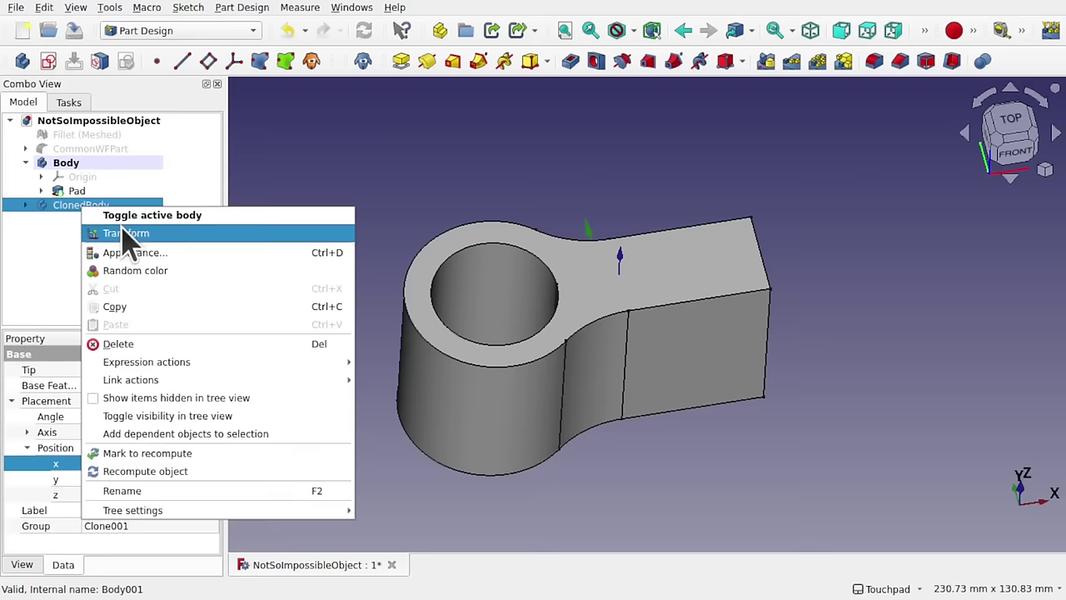
left_click(127, 236)
left_click_drag(695, 288, 575, 379)
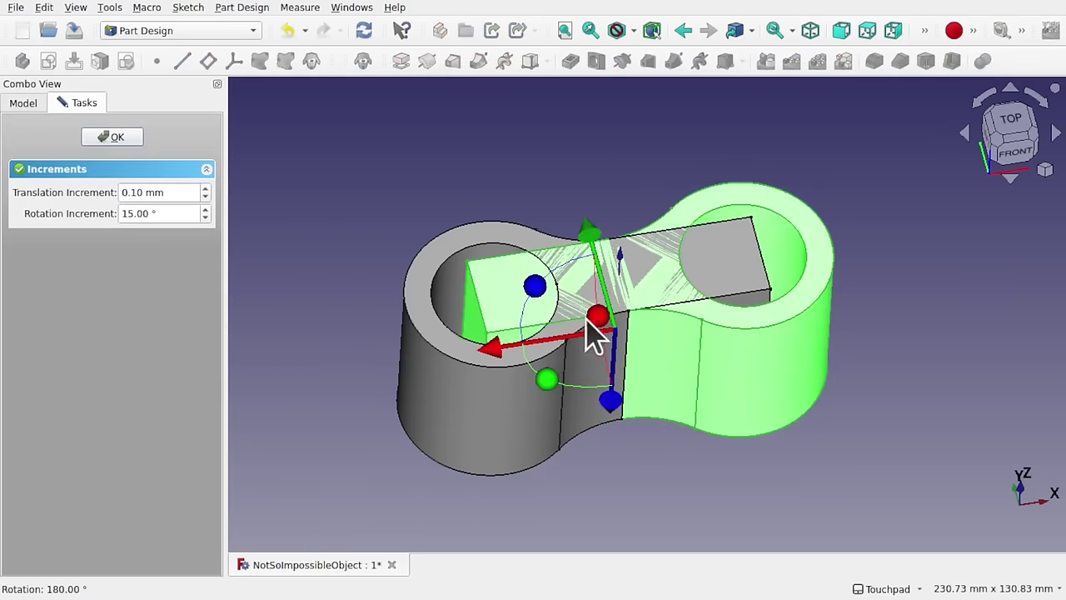
left_click_drag(601, 322, 635, 423)
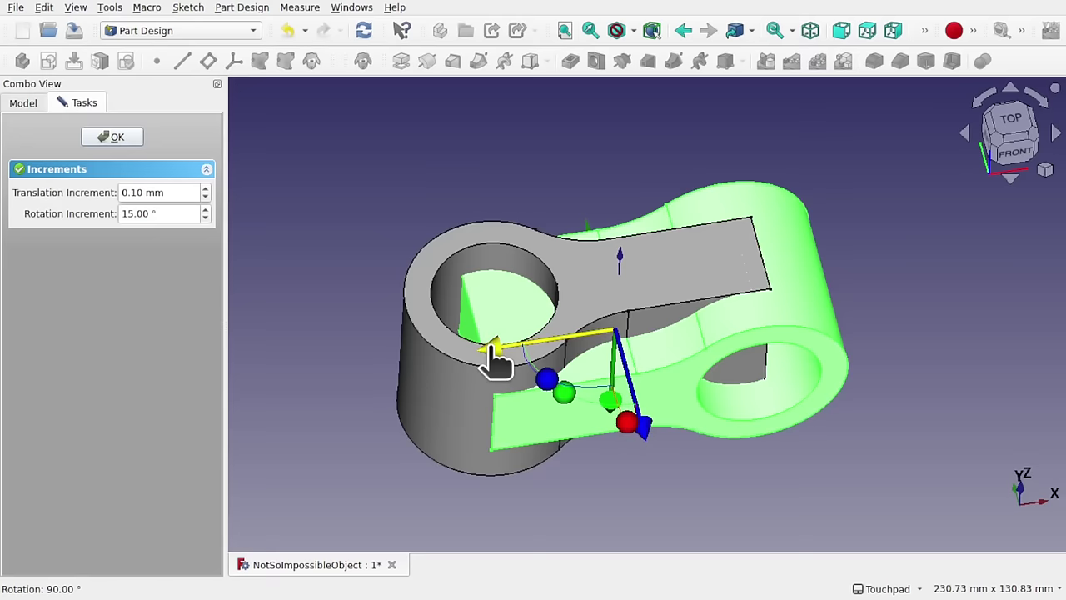
left_click_drag(491, 358, 441, 379)
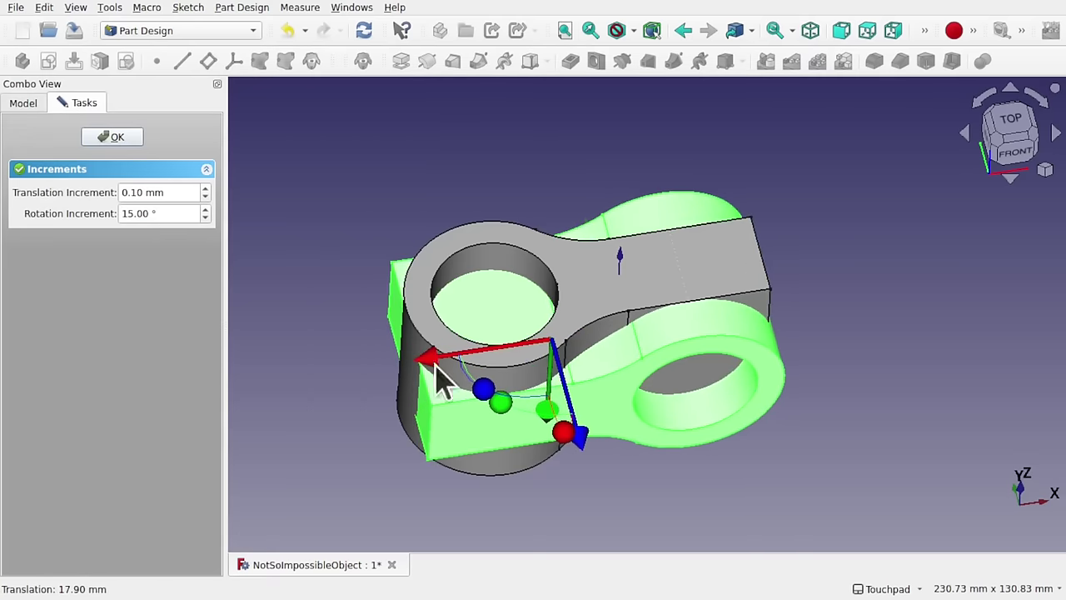
left_click(104, 137)
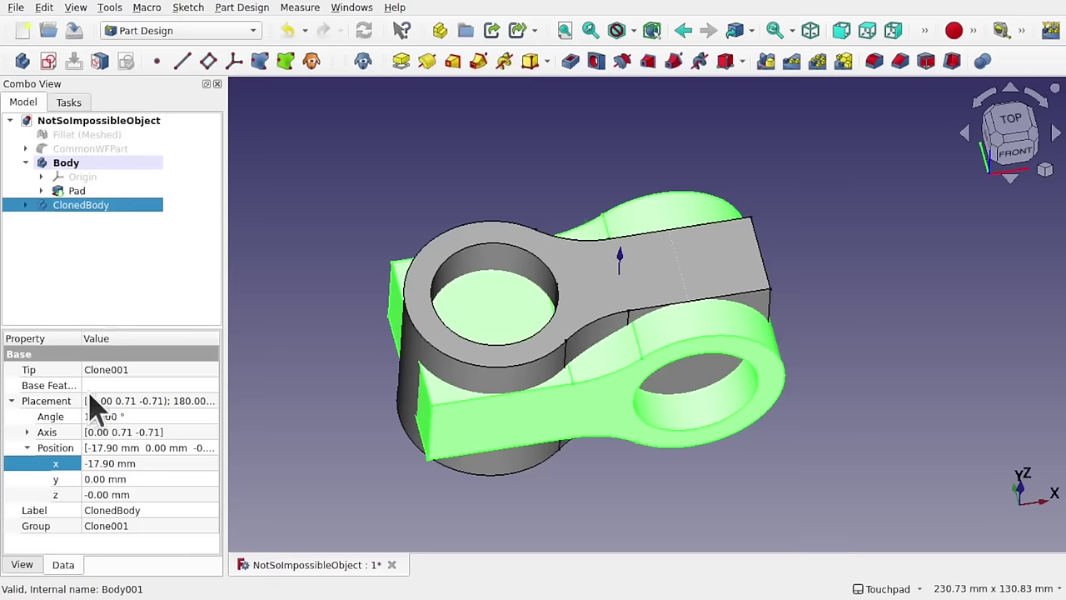
Step: Set the X position of ClonedBody's placement to -20 mm
left_click(150, 465)
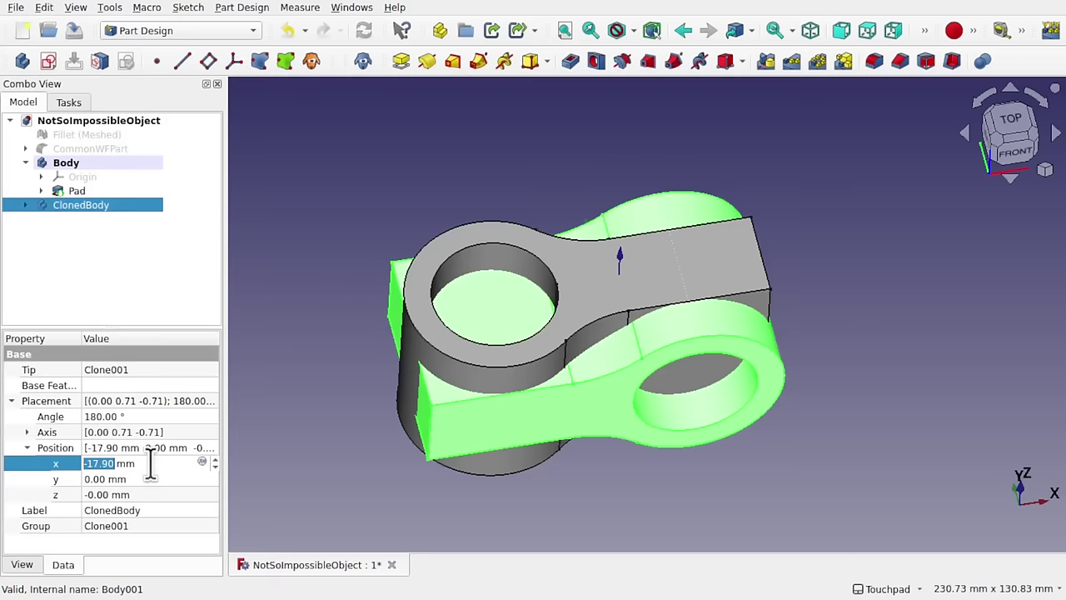
type("-20")
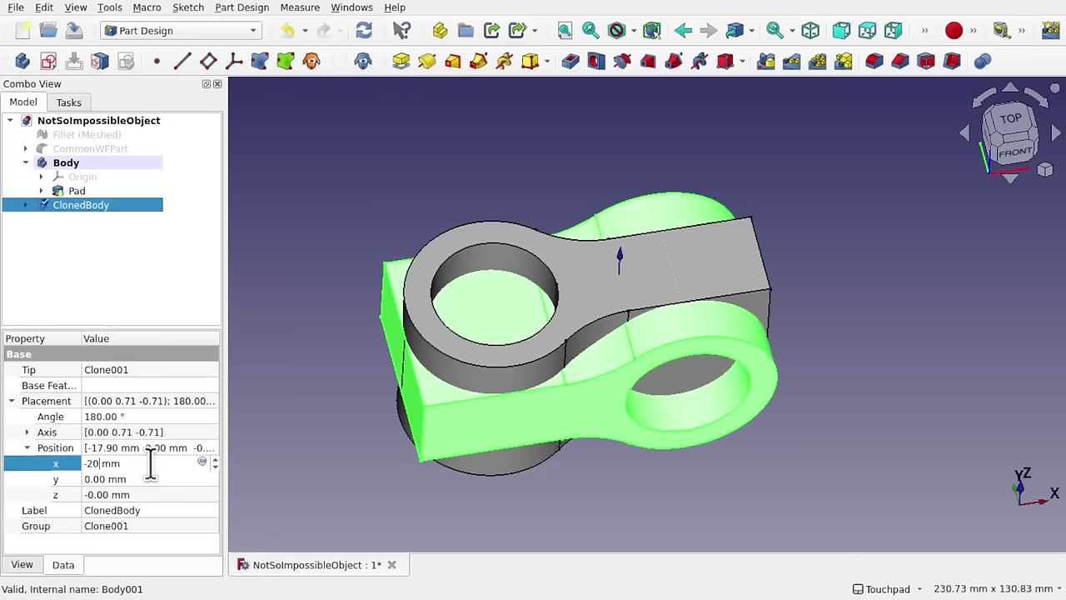
left_click(359, 409)
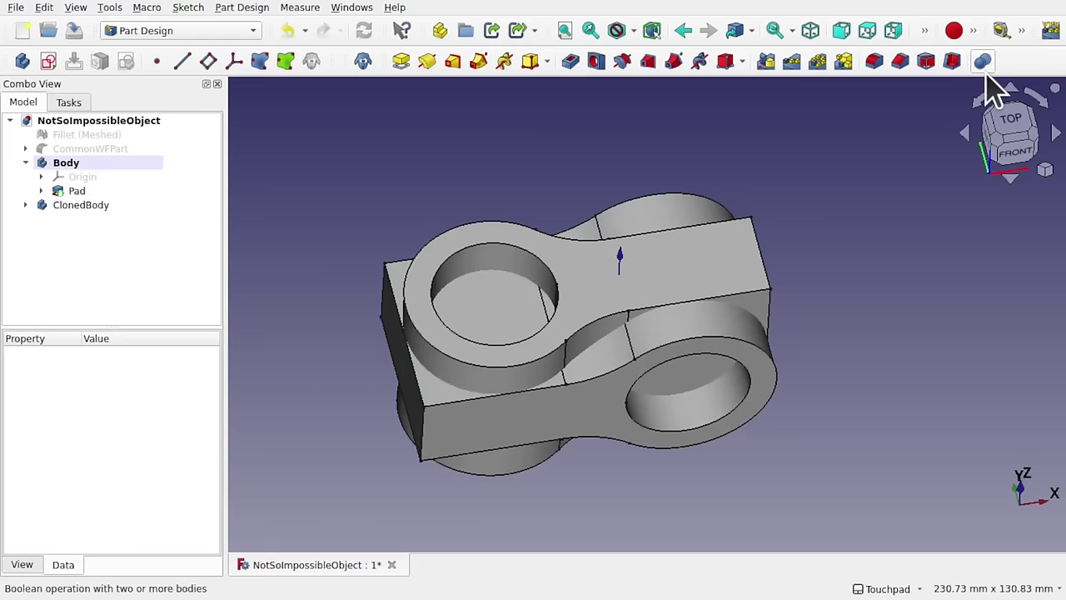
Step: Apply a Boolean operation of type Common between the active Body and ClonedBody
left_click(238, 8)
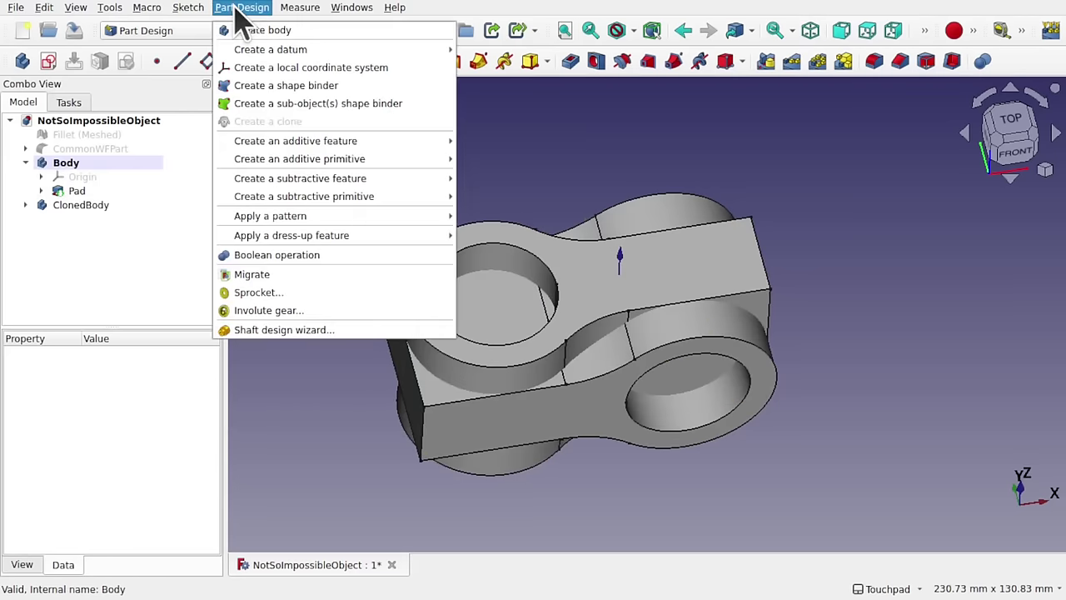
left_click(327, 256)
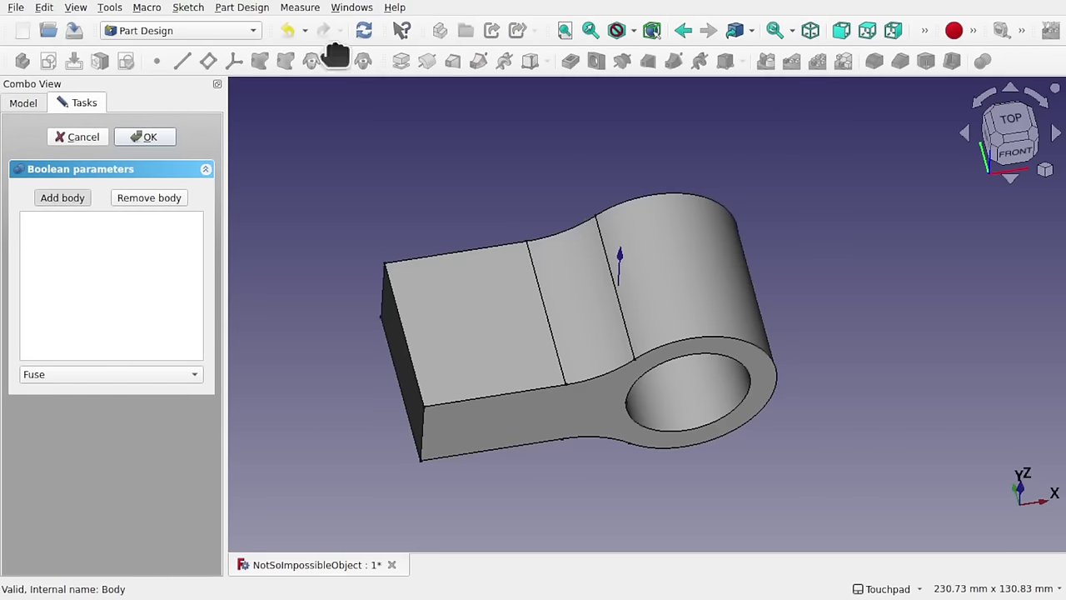
left_click(490, 342)
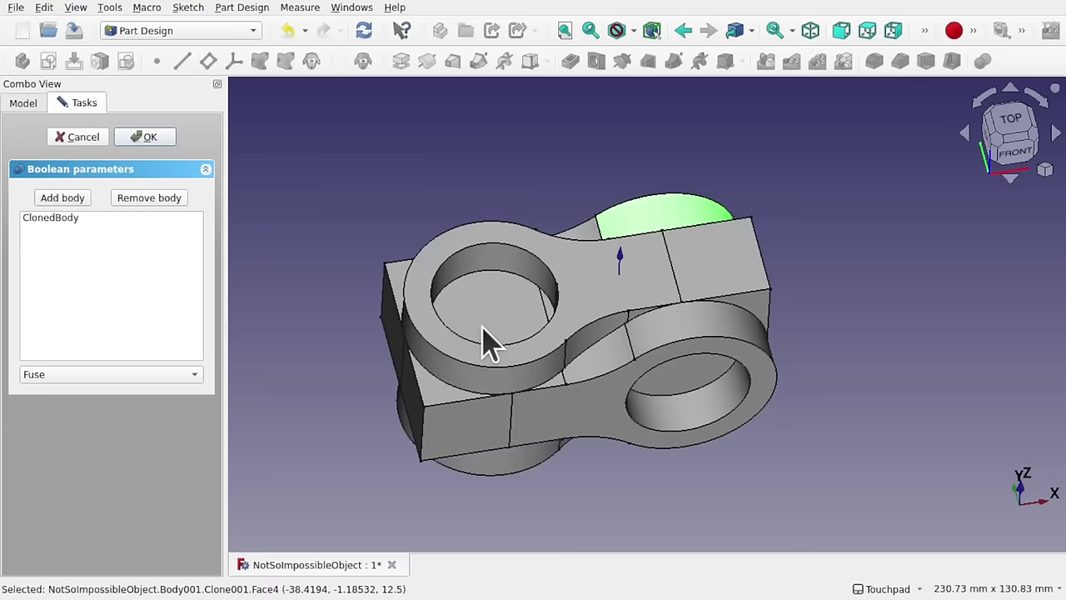
left_click(89, 379)
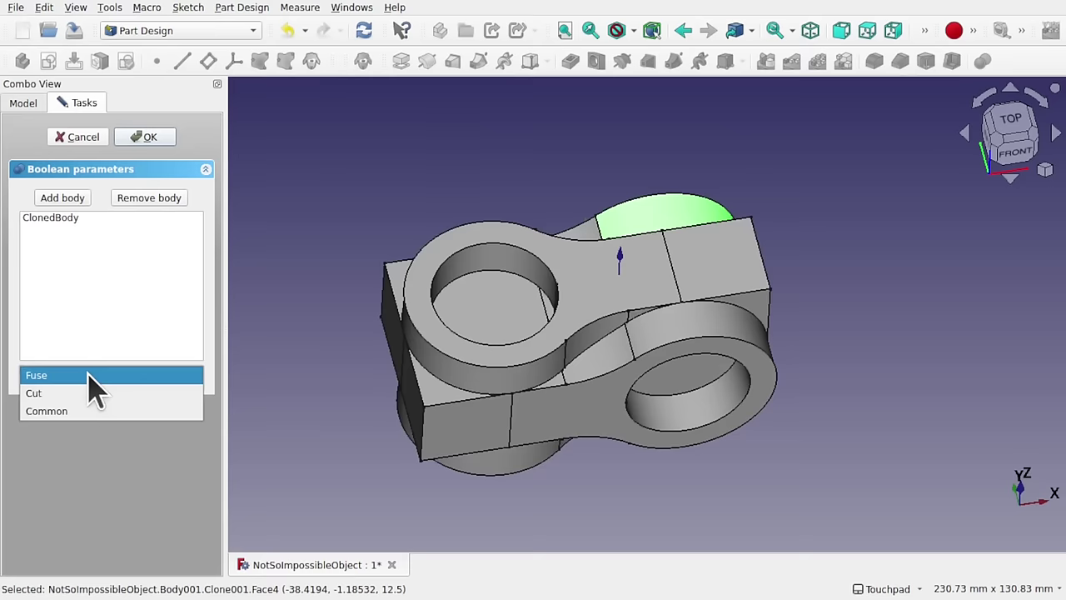
left_click(86, 412)
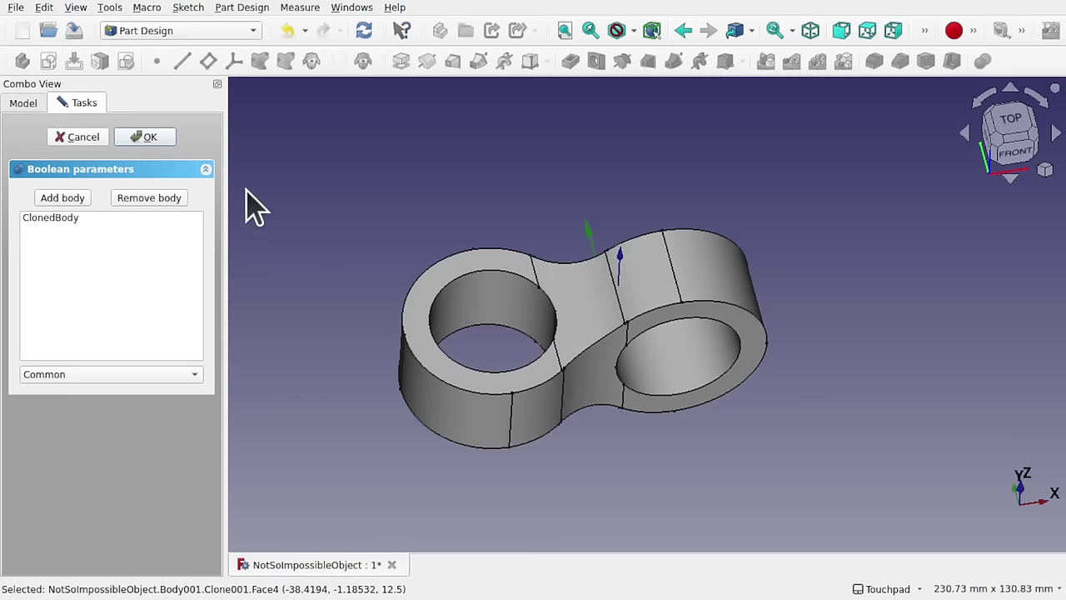
left_click(148, 137)
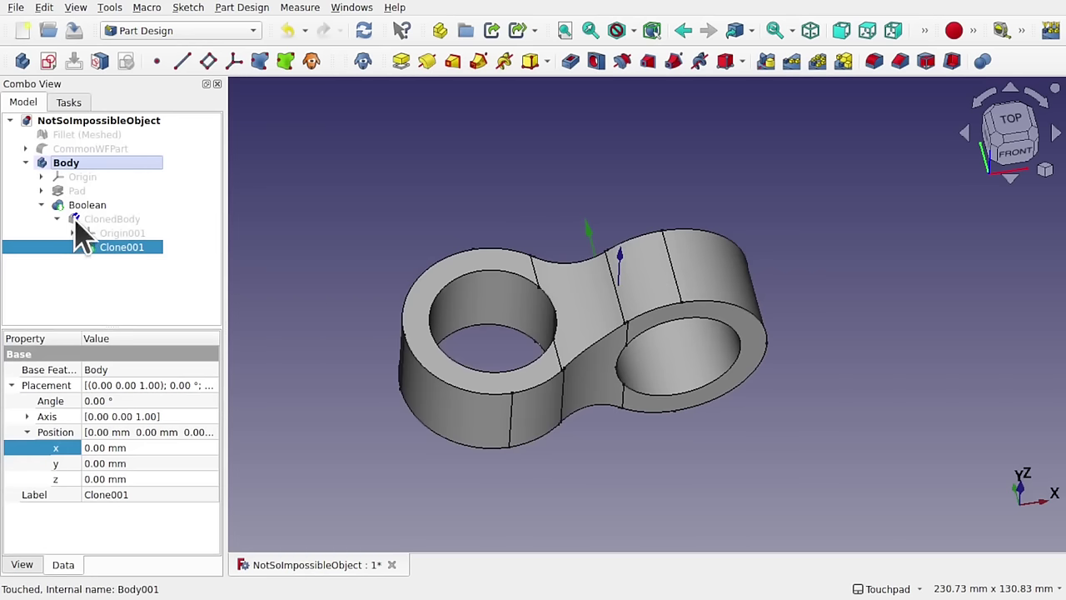
Step: Try to duplicate Clone001, the clone feature inside the Boolean's ClonedBody
left_click(45, 10)
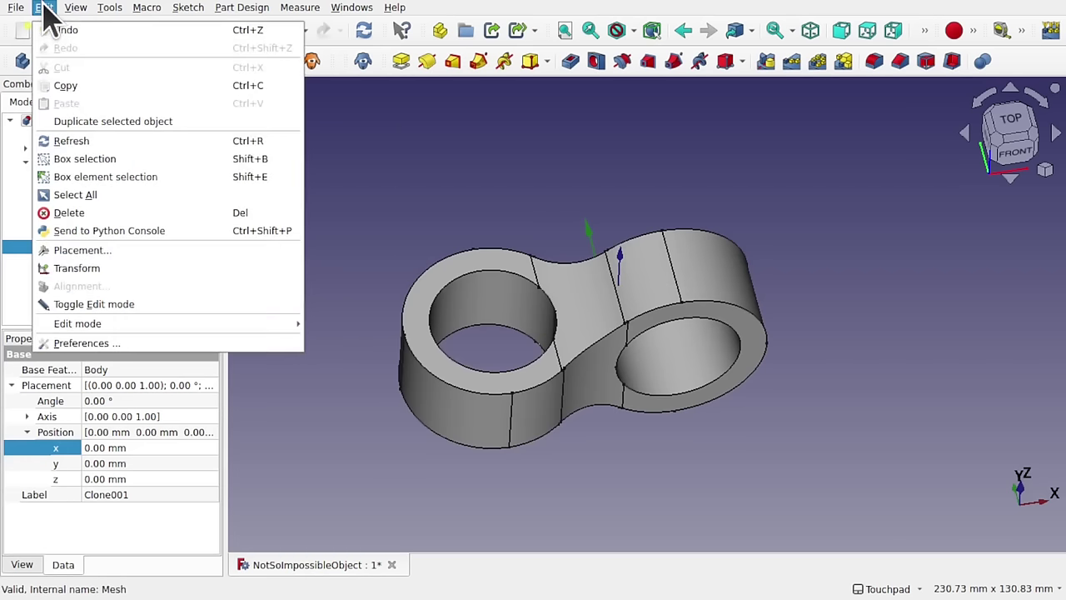
left_click(79, 122)
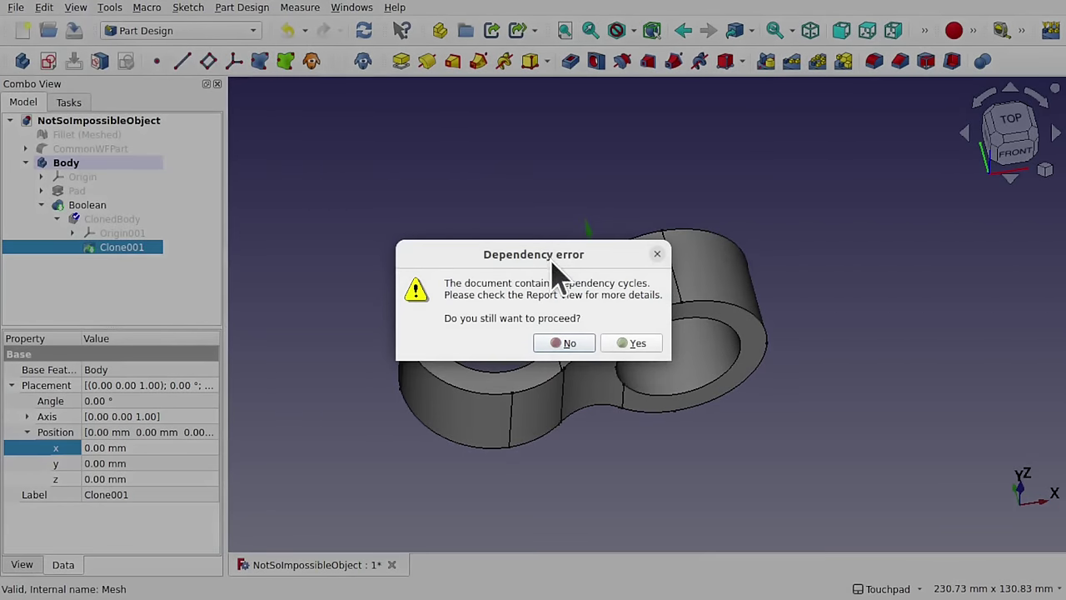
left_click(572, 348)
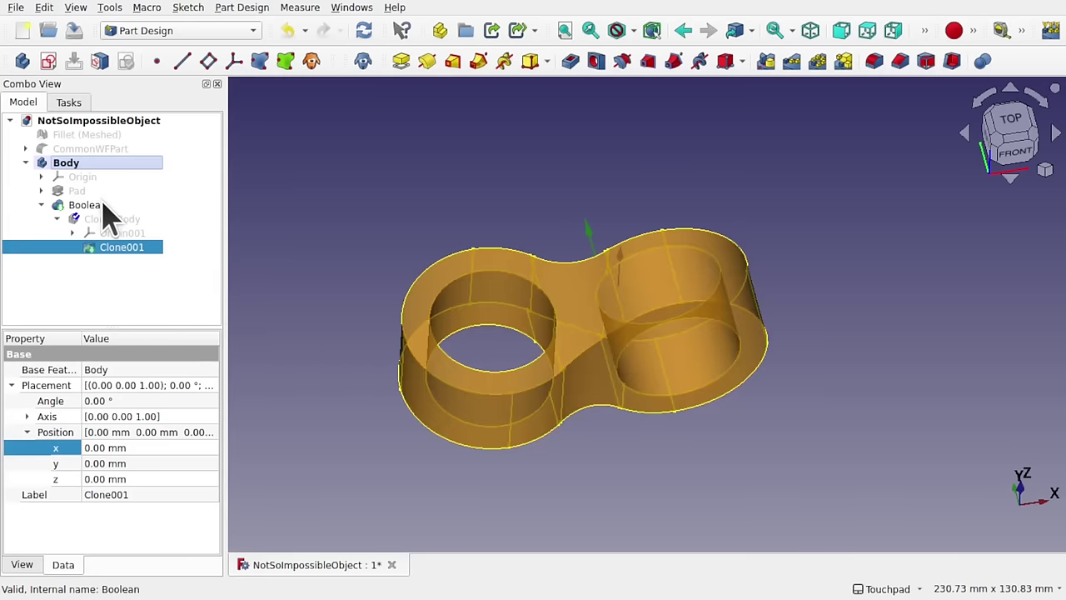
Step: Undo the Common Boolean between the two bodies and make ClonedBody the active body
key("ctrl+z")
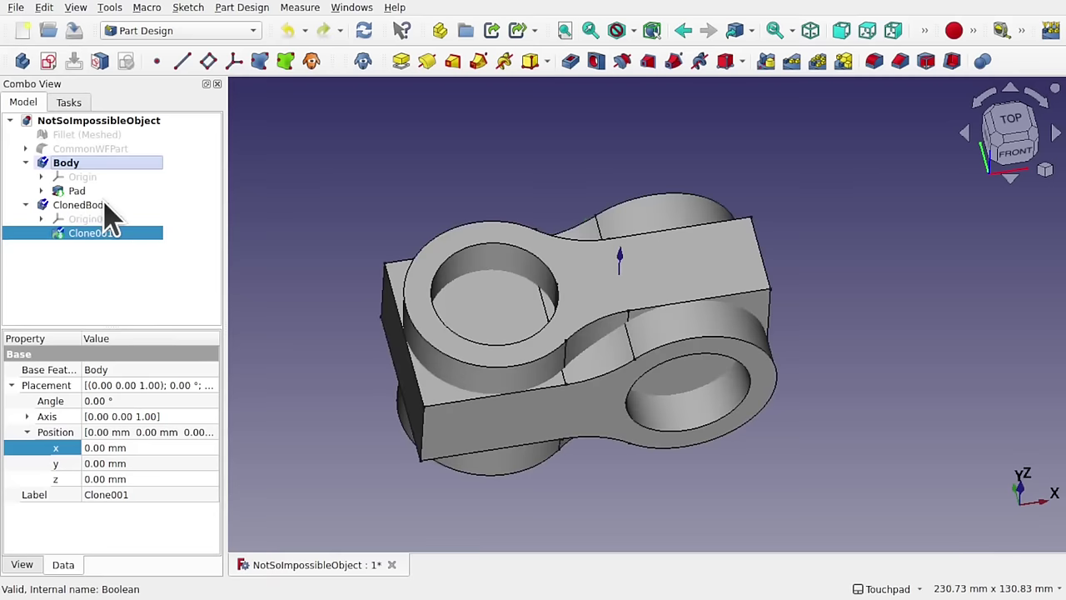
left_click(99, 252)
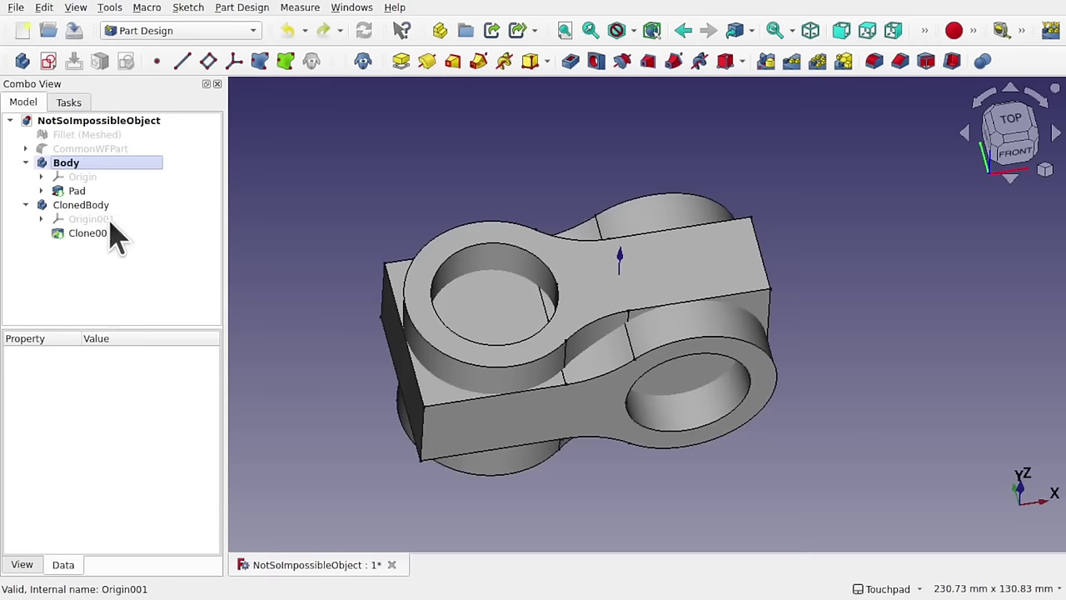
left_click(87, 208)
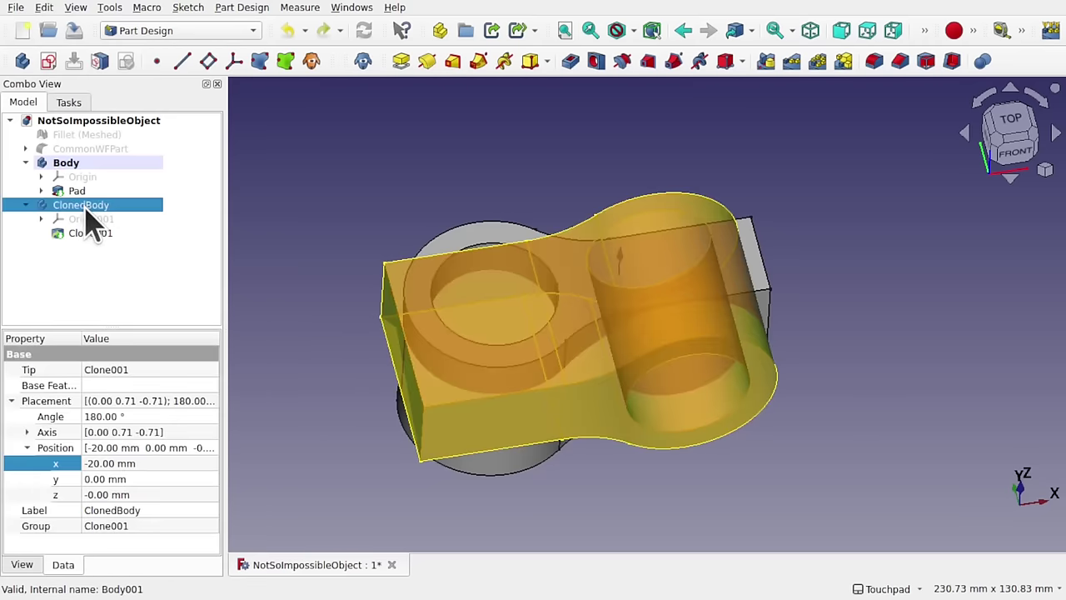
right_click(55, 208)
left_click(114, 219)
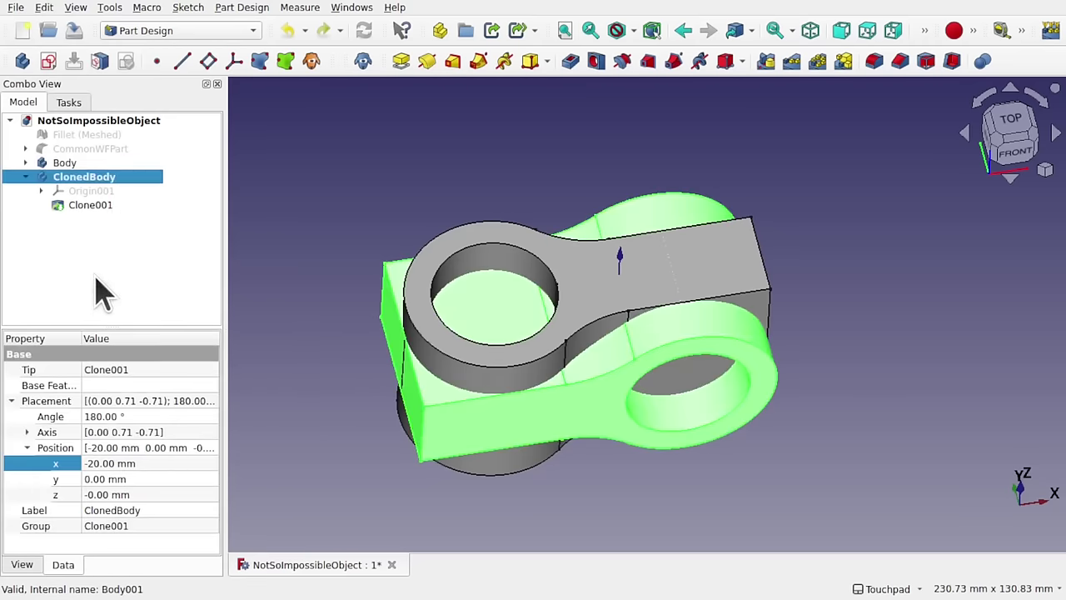
left_click(99, 290)
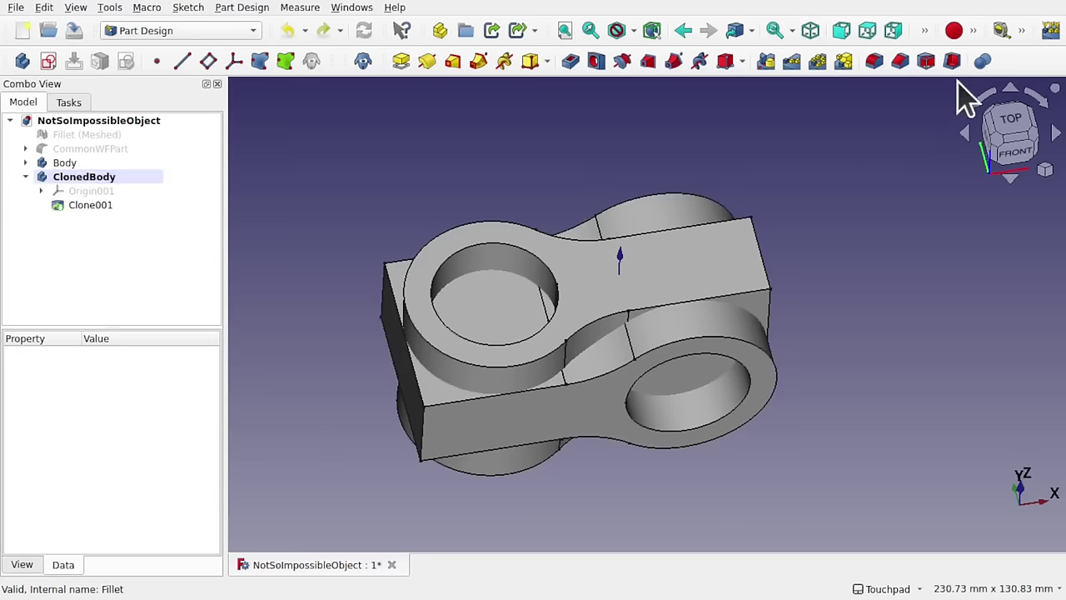
Step: Try a Boolean of type Common on the active ClonedBody with Body as the added body
left_click(983, 61)
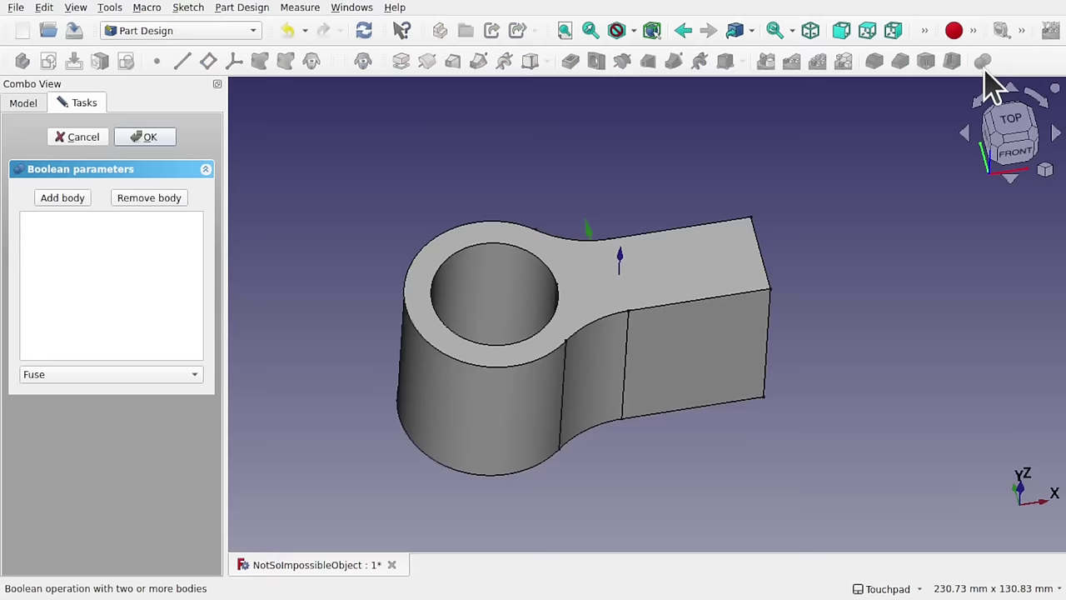
left_click(63, 200)
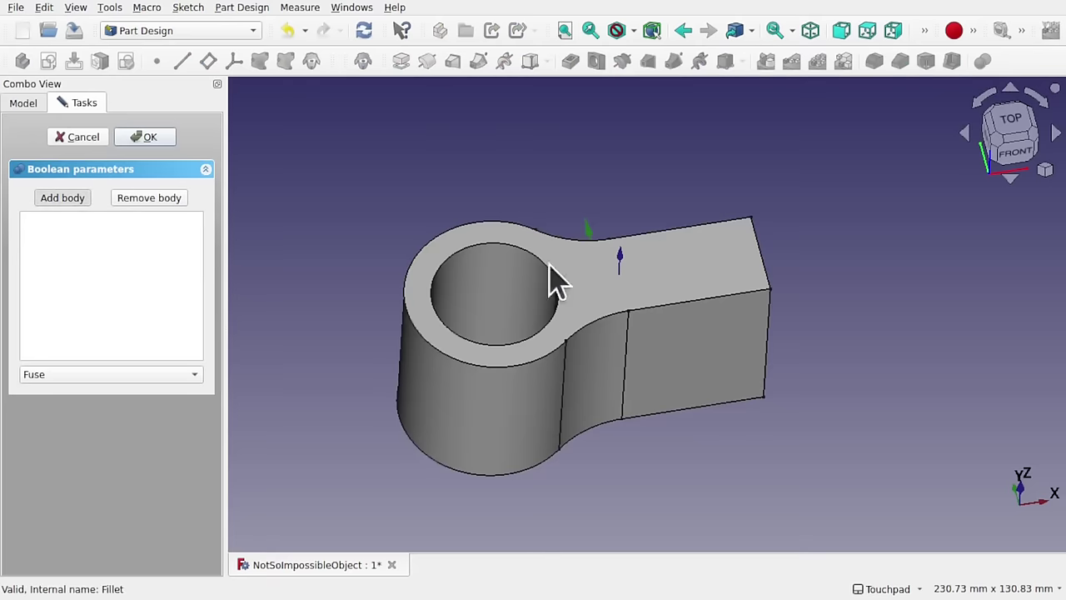
left_click(586, 405)
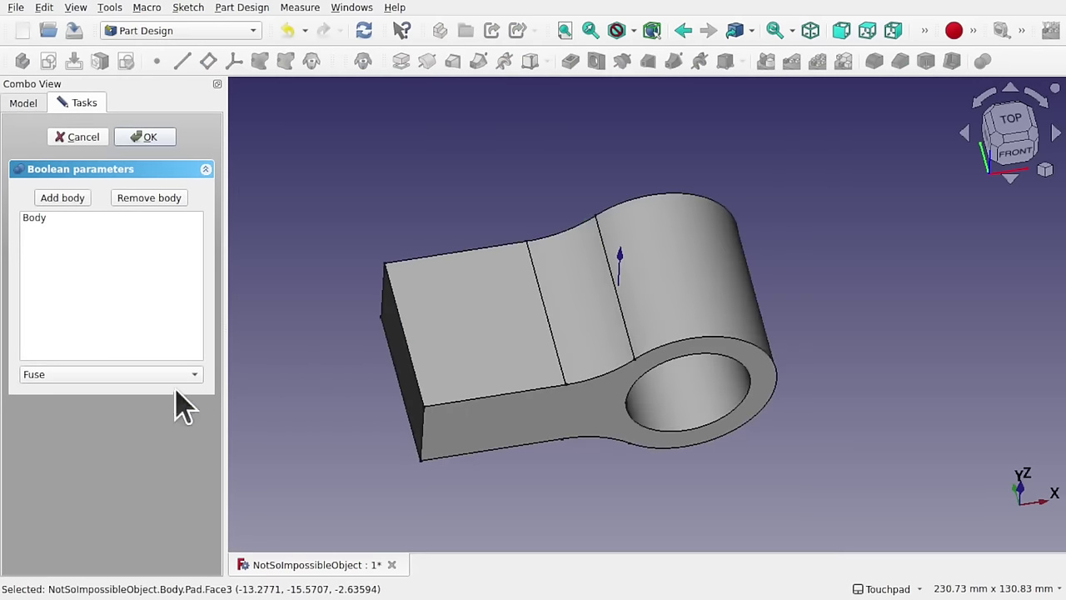
left_click(138, 377)
left_click(108, 413)
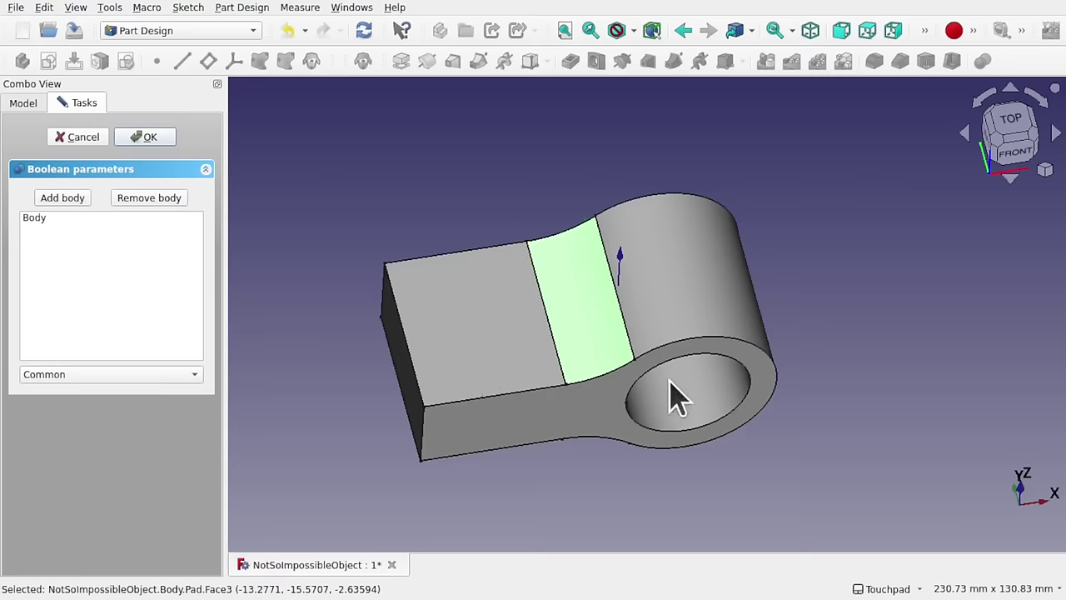
left_click(93, 140)
left_click(114, 285)
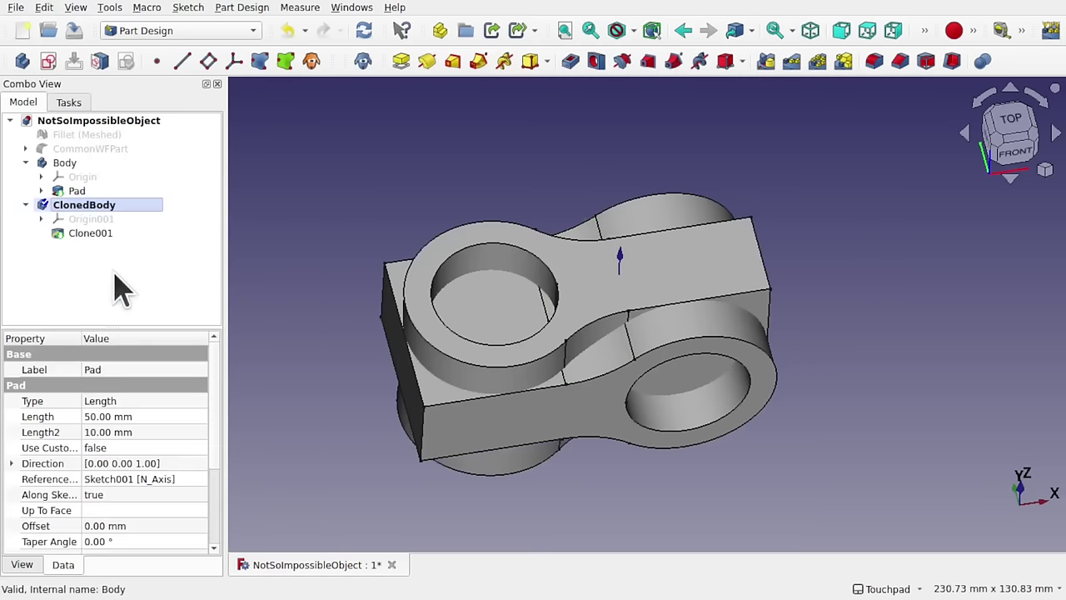
Step: Toggle the visibility of Clone001 off and on again to compare the clone with the padded Body
left_click(99, 206)
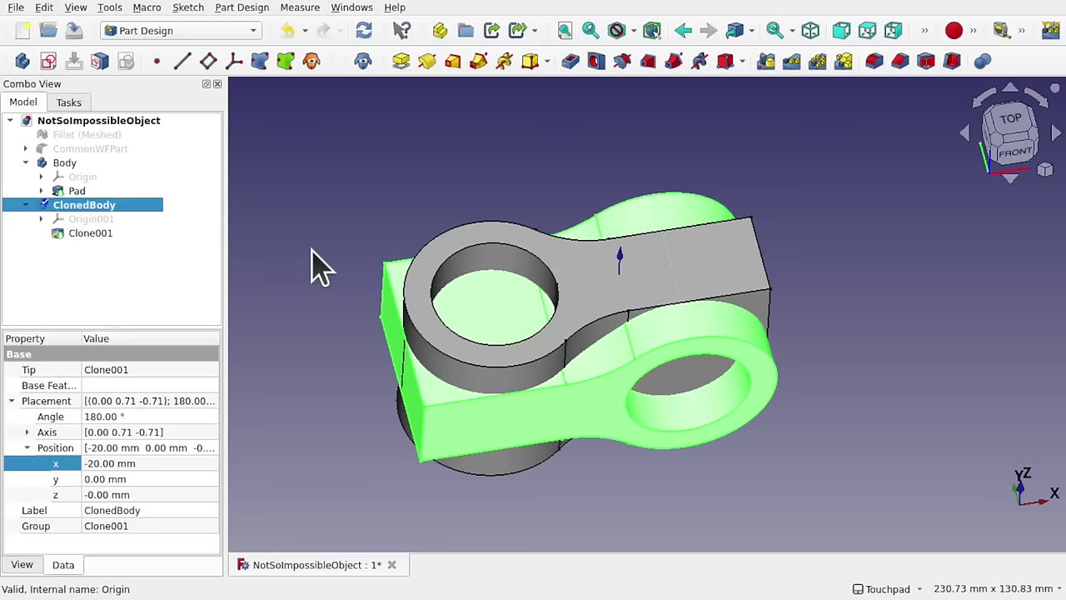
left_click(471, 431)
key("space")
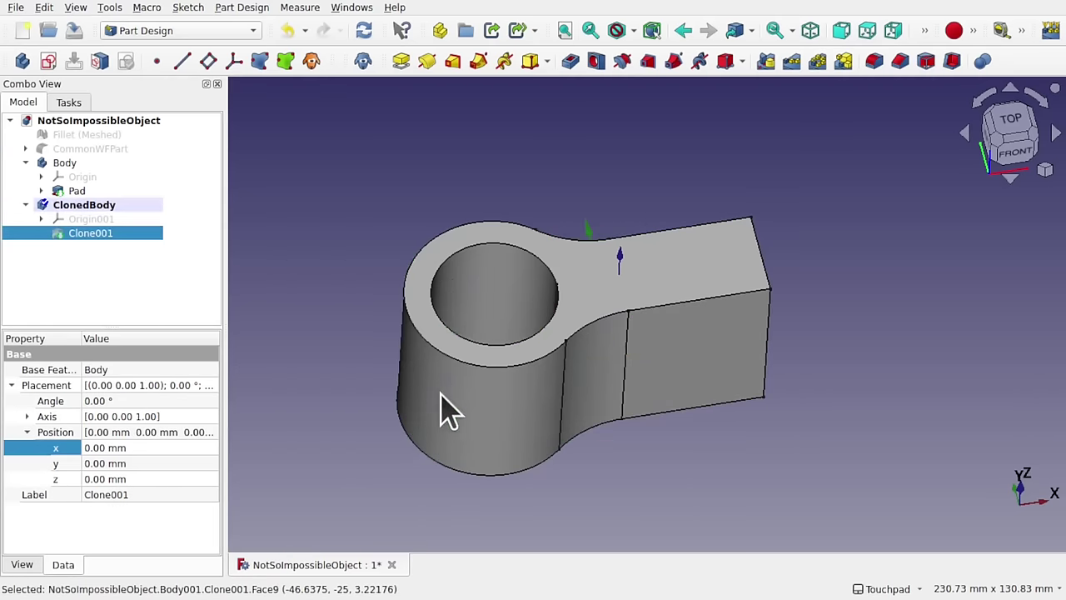
key("space")
Step: Hide ClonedBody and delete it together with its Clone001 feature, keeping only the padded Body
left_click(88, 205)
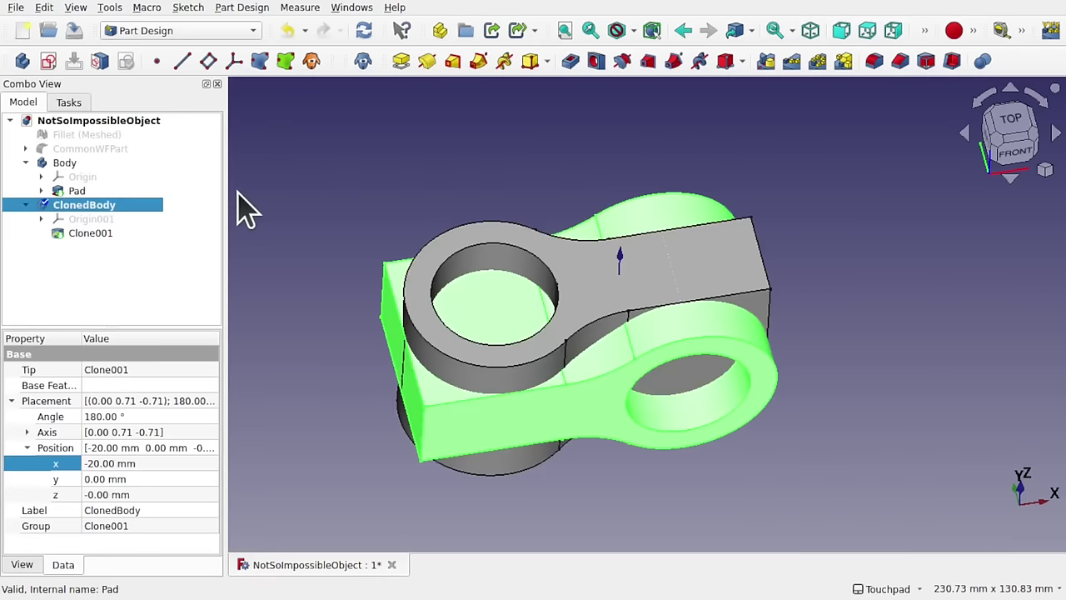
key("space")
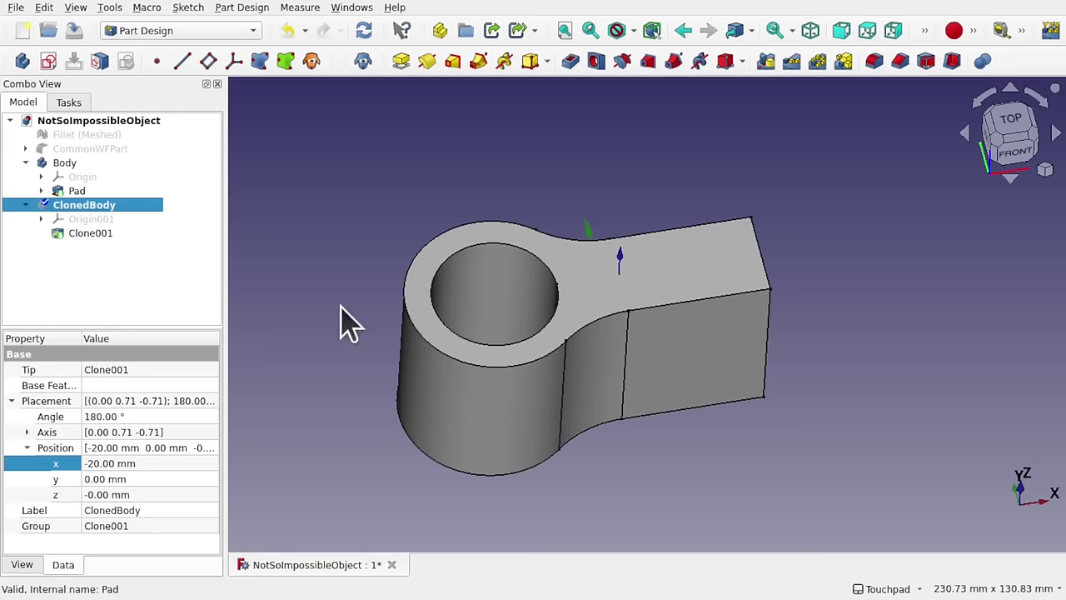
key("Delete")
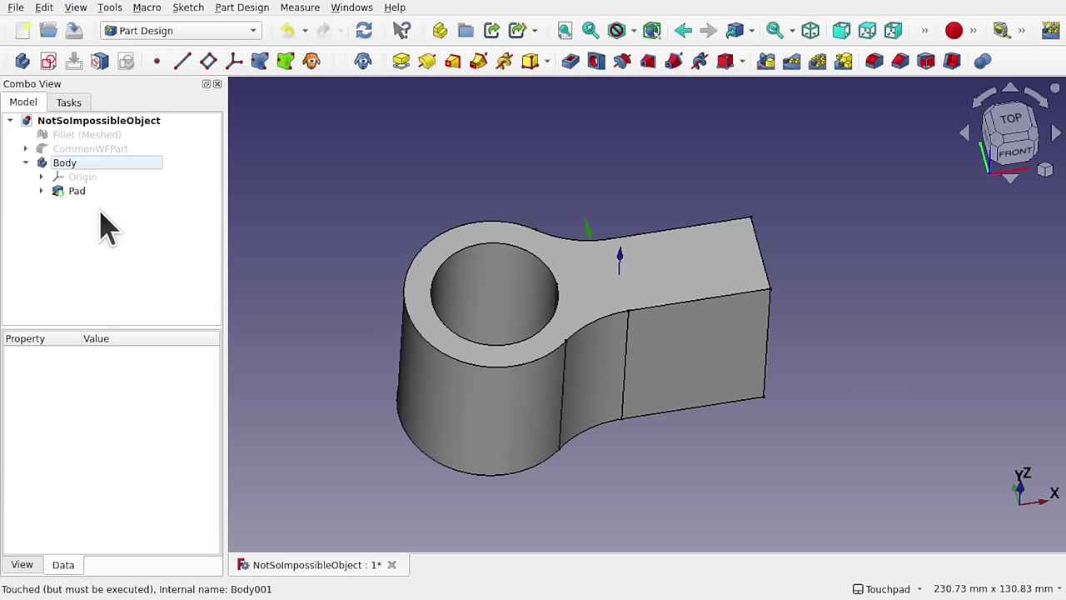
Step: Create a clone of the Body's Pad and expand the cloned body to select the clone inside it
left_click(64, 166)
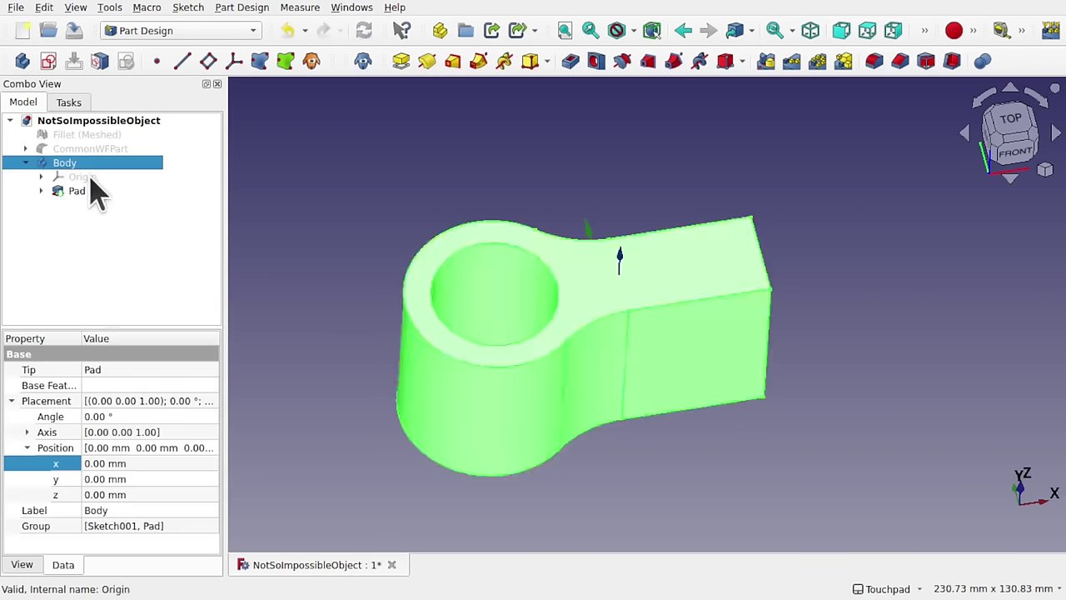
left_click(105, 245)
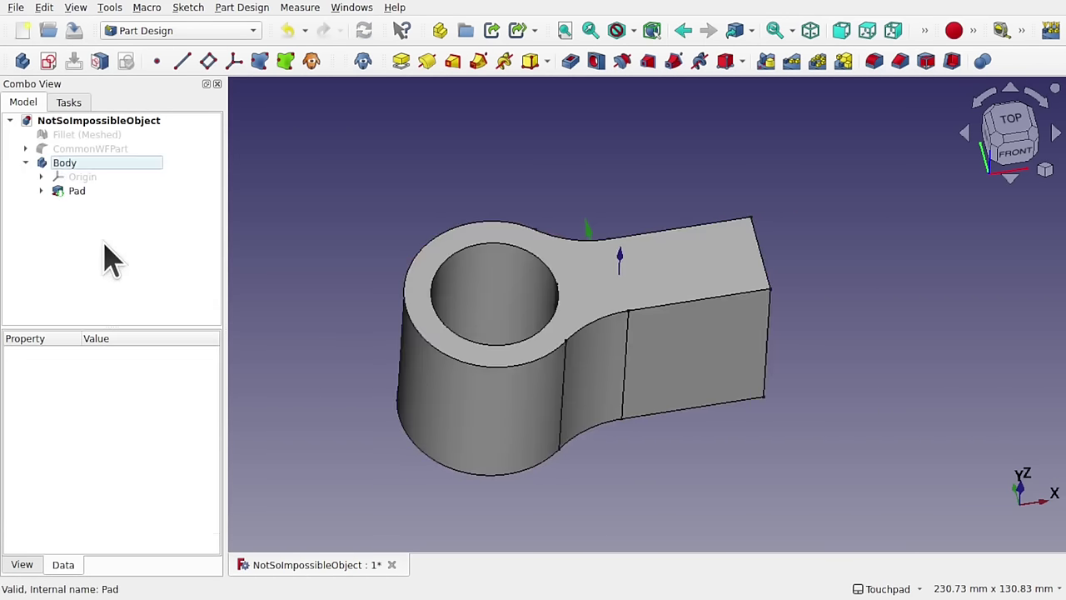
left_click(78, 195)
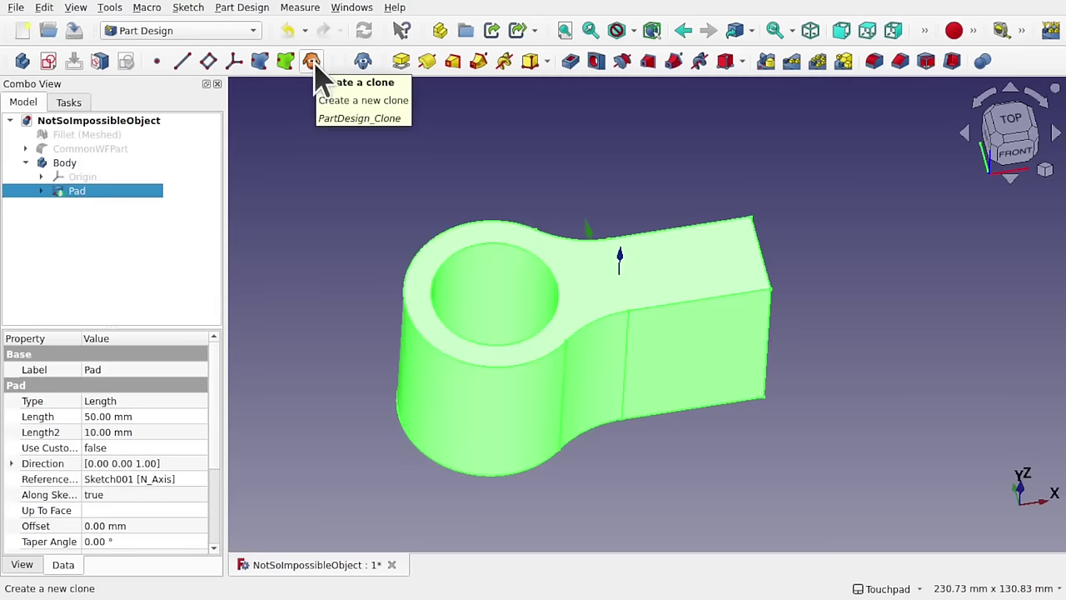
left_click(247, 8)
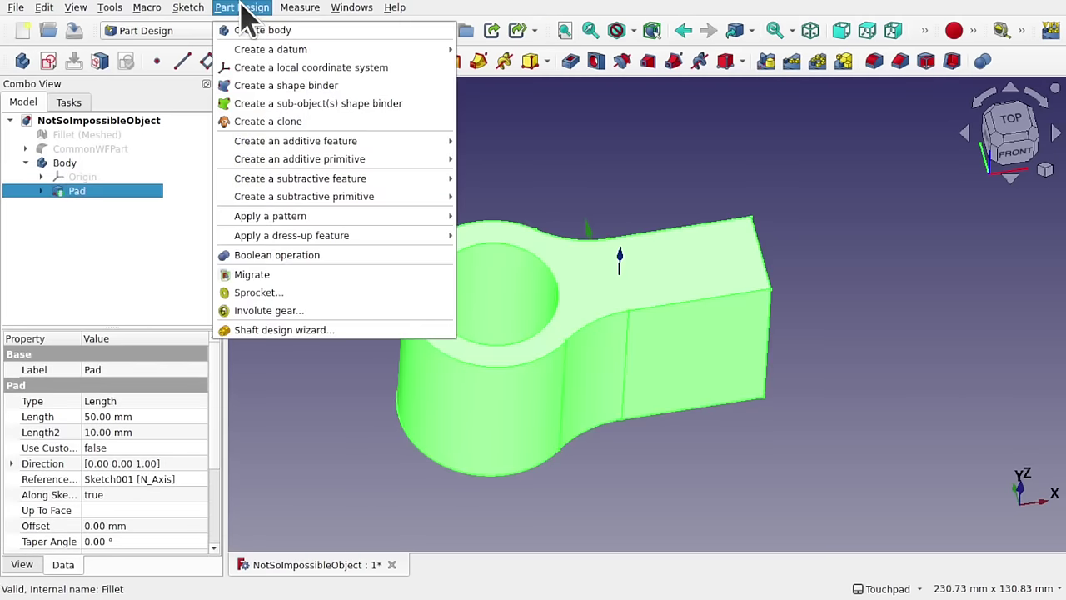
left_click(267, 122)
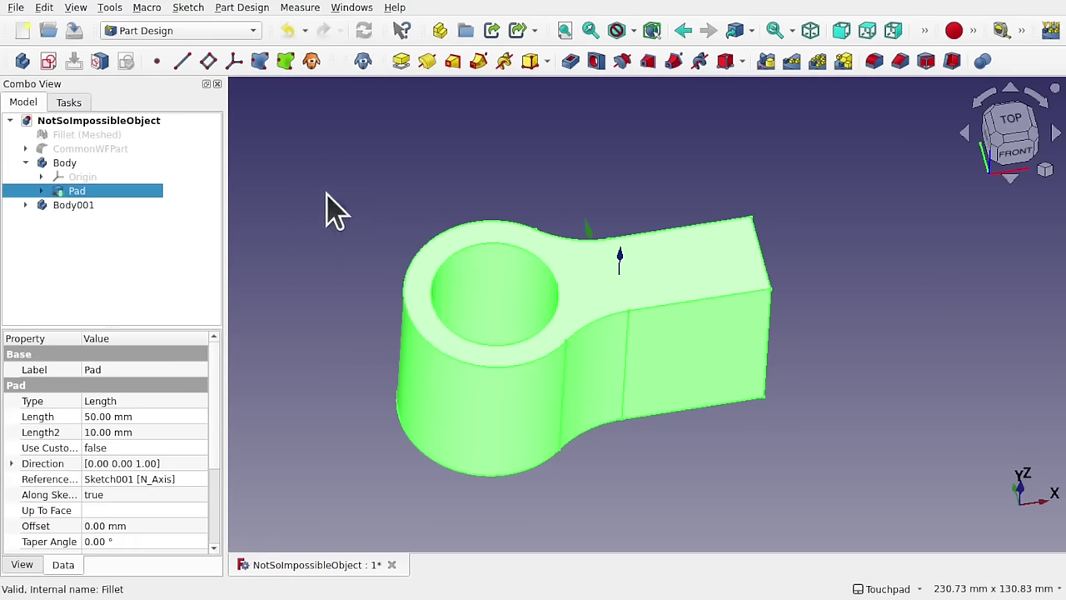
left_click(64, 165)
left_click(80, 206)
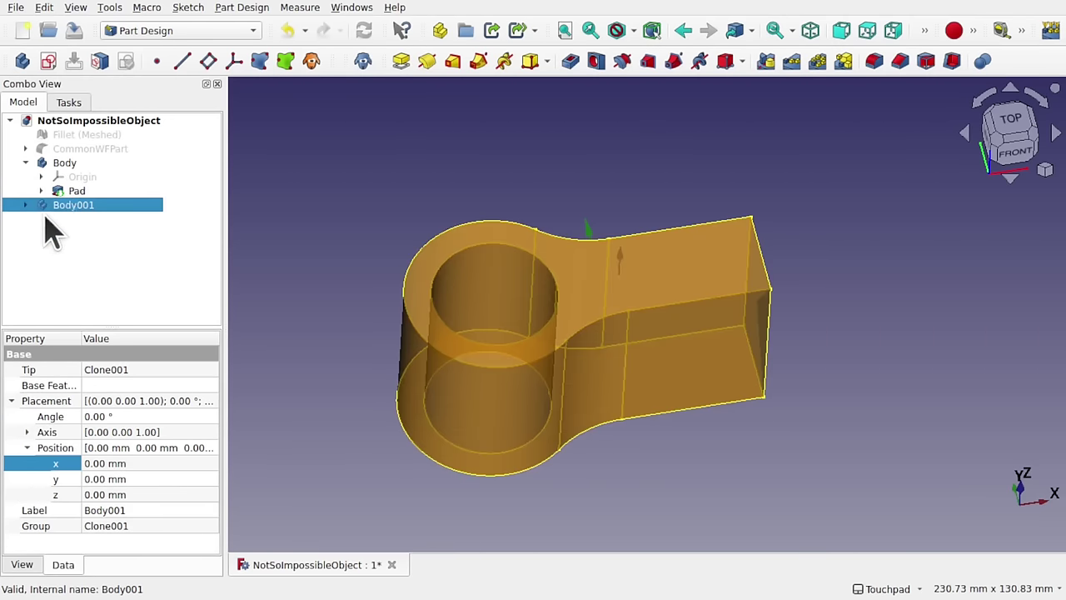
left_click(25, 205)
left_click(93, 235)
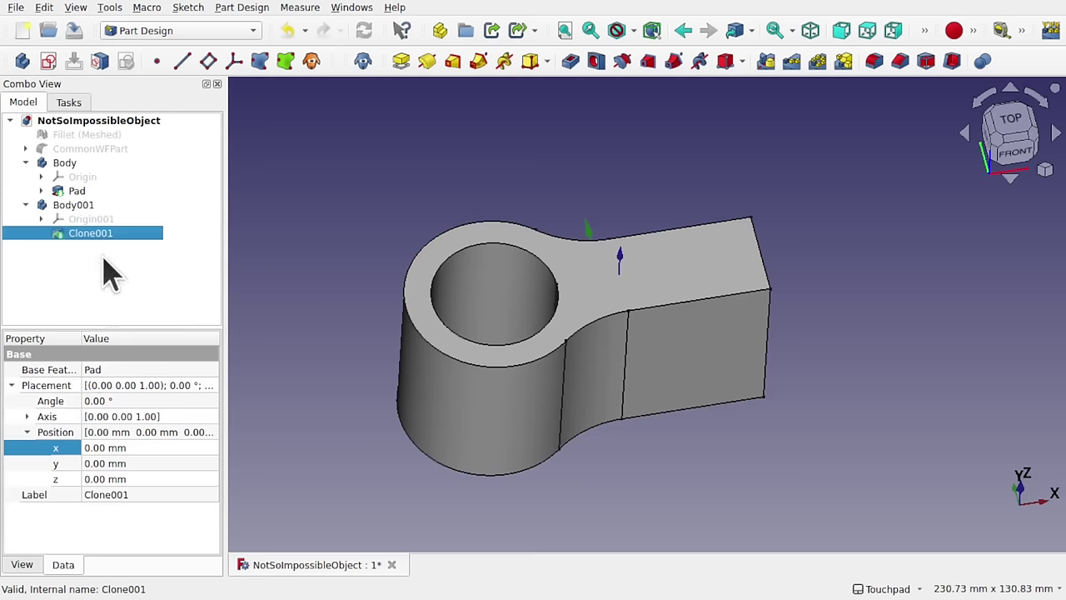
Step: Transform the cloned body by rotating it 180° about its Z axis and -90° about its X axis
left_click(73, 206)
right_click(74, 215)
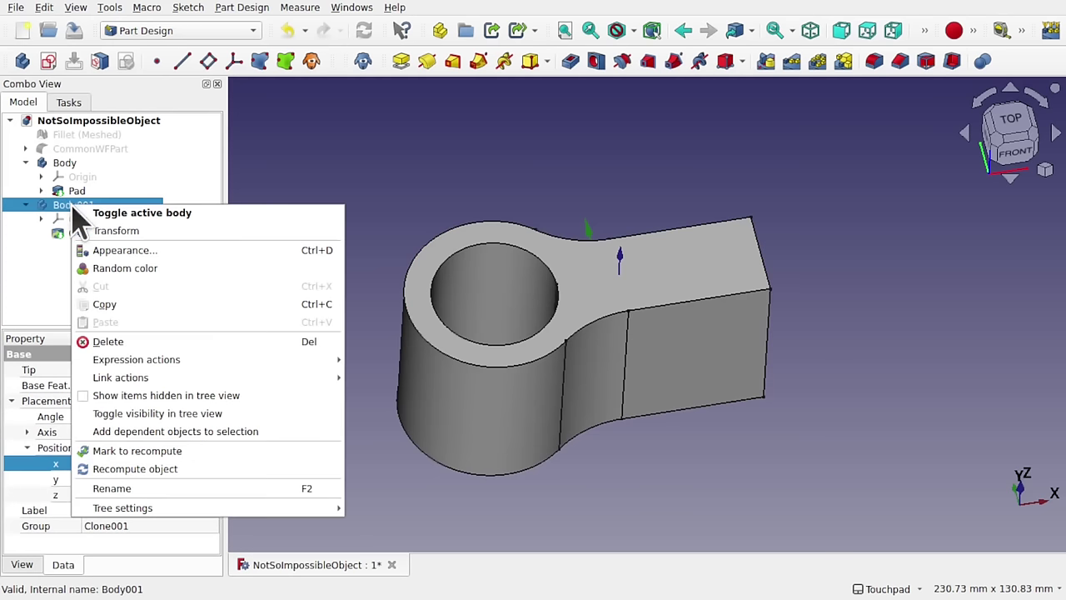
left_click(125, 232)
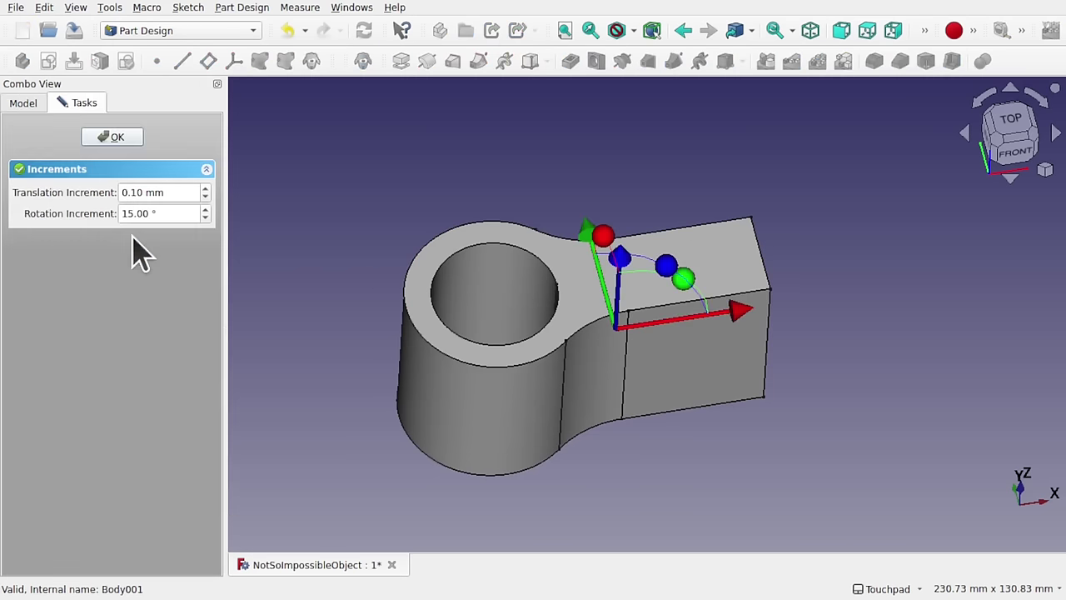
left_click_drag(669, 267, 646, 371)
left_click_drag(631, 335, 614, 493)
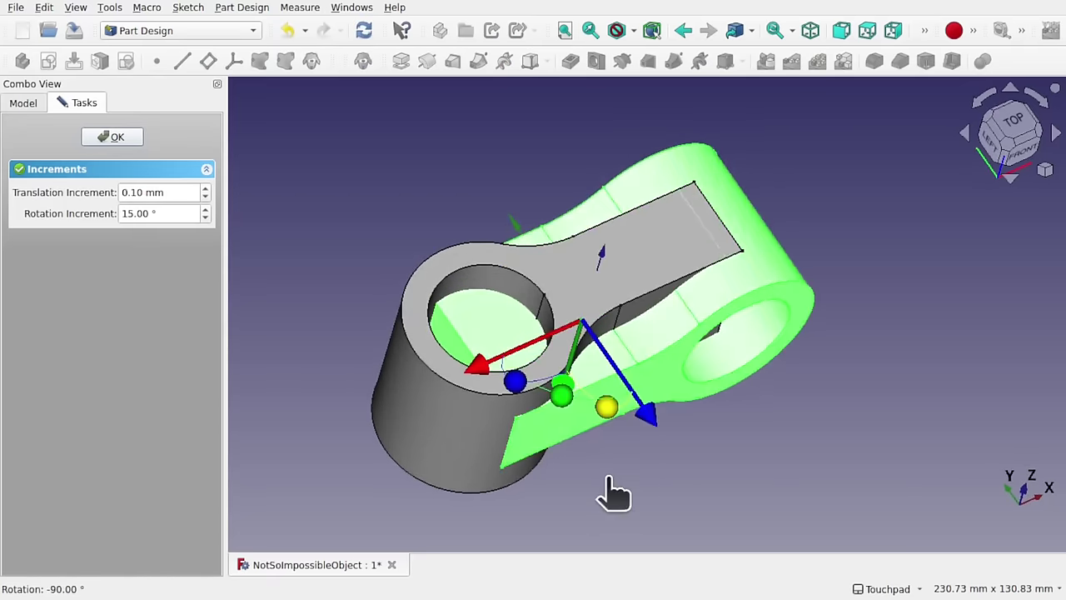
left_click(118, 142)
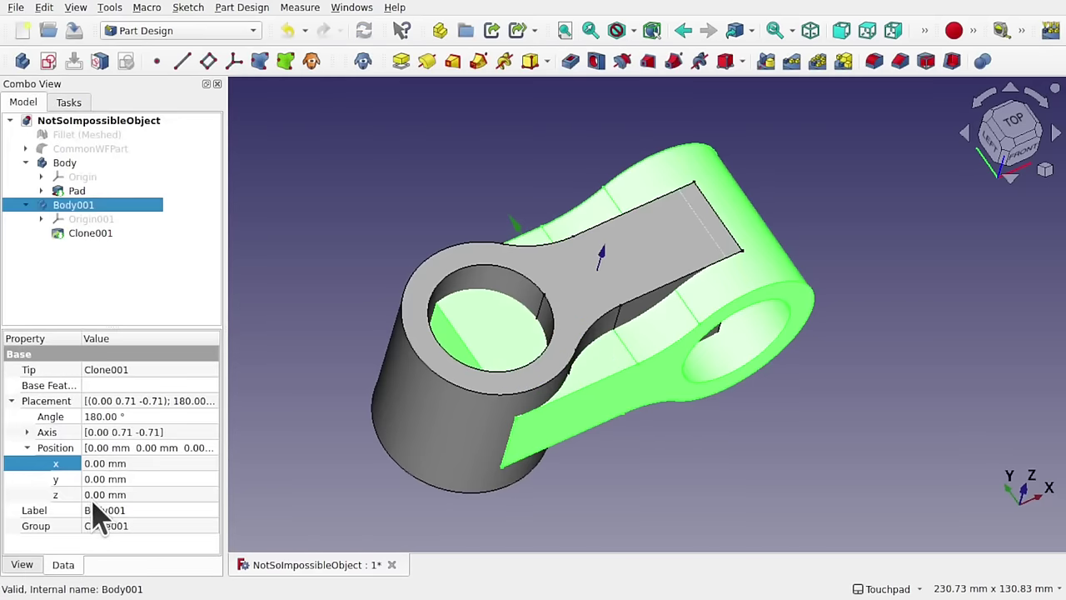
Step: Set the cloned body's placement position to -20 mm in x
left_click(155, 463)
type("-20")
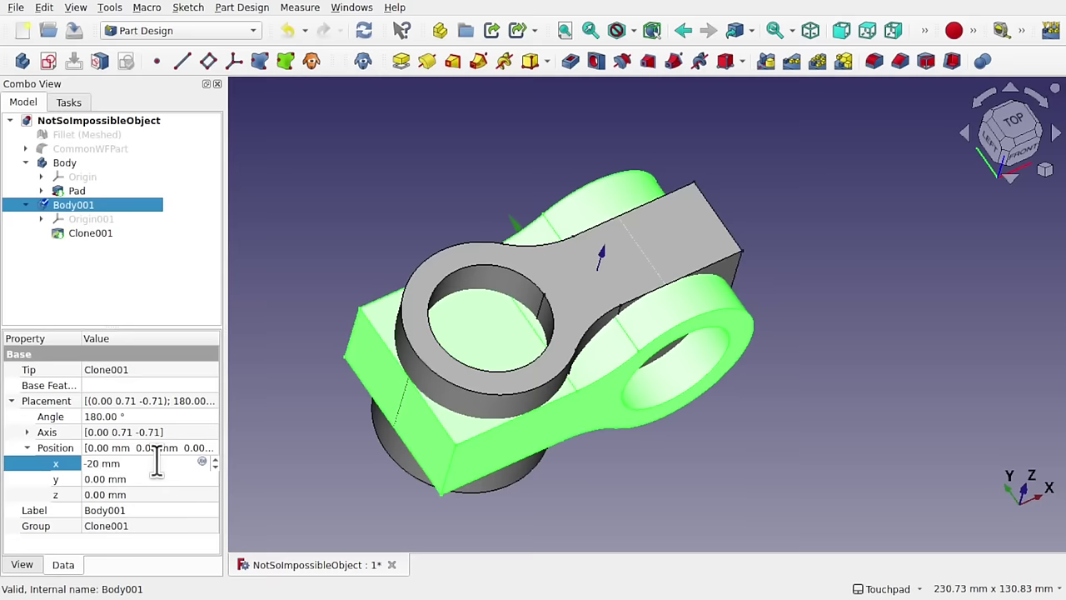
left_click(333, 204)
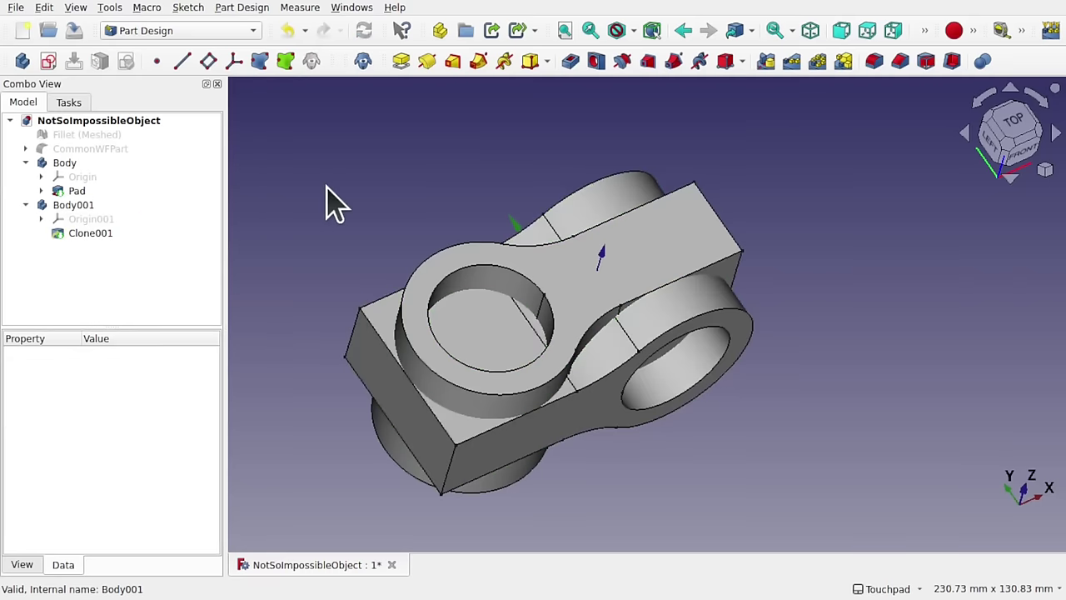
Step: Activate the original Body and combine it with the cloned body in a Common Boolean operation
left_click(65, 165)
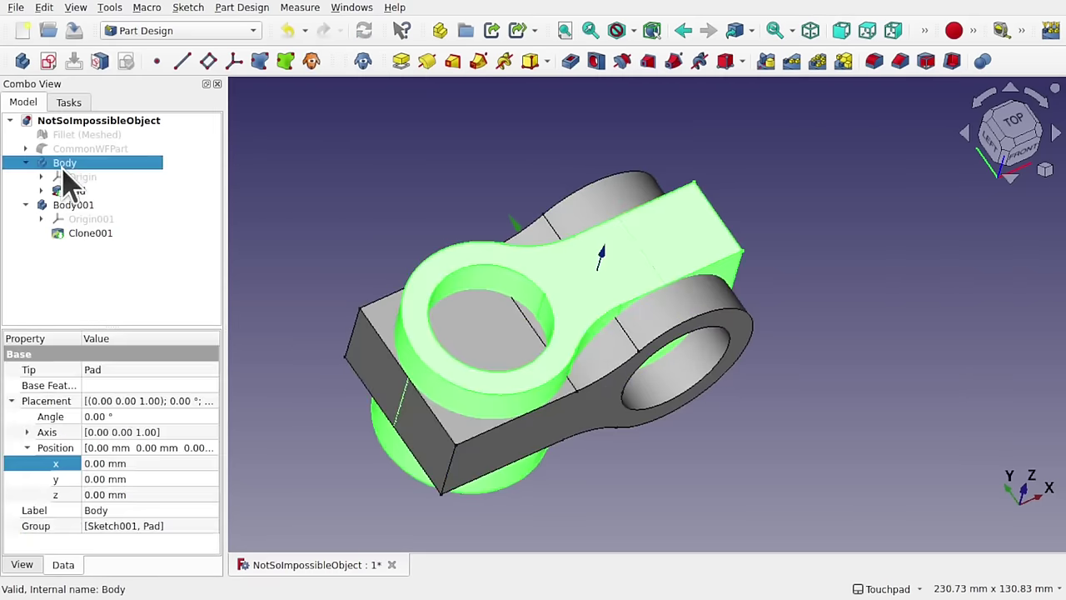
left_click(328, 181)
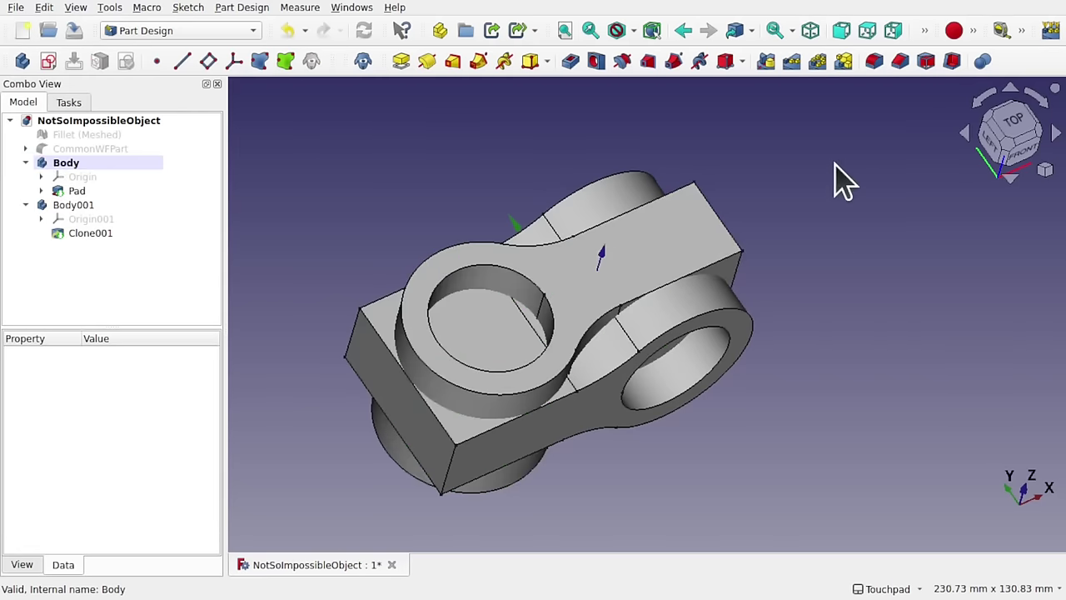
left_click(983, 63)
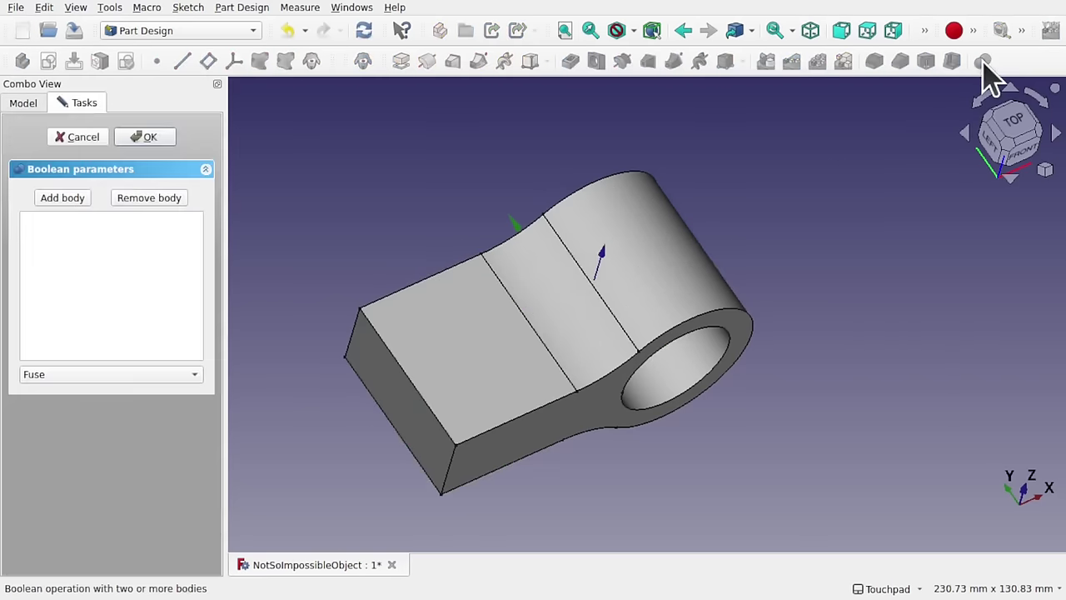
left_click(73, 200)
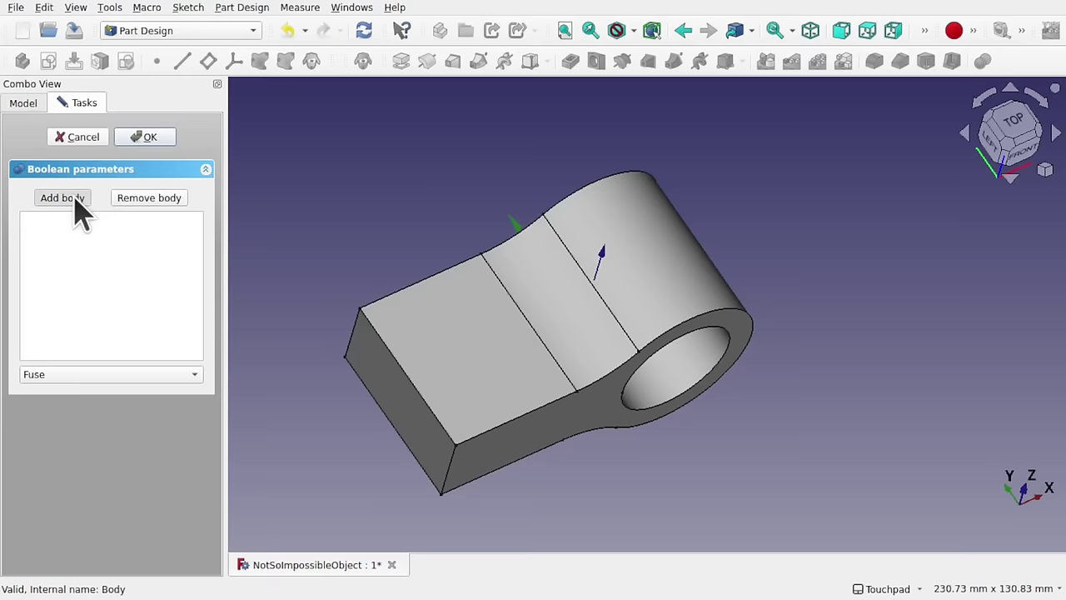
left_click(464, 366)
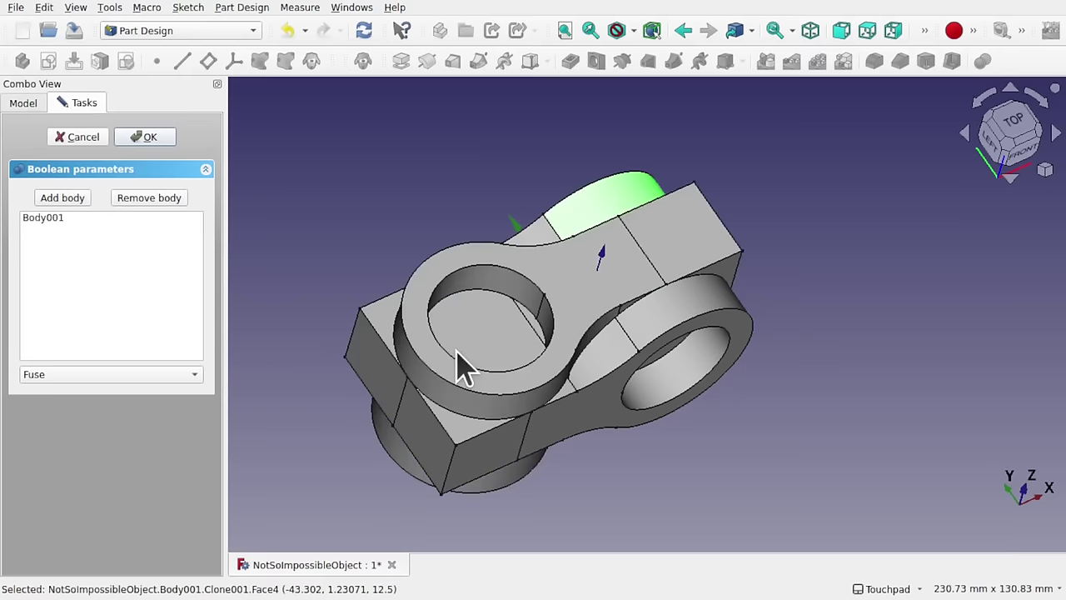
left_click(82, 377)
left_click(81, 411)
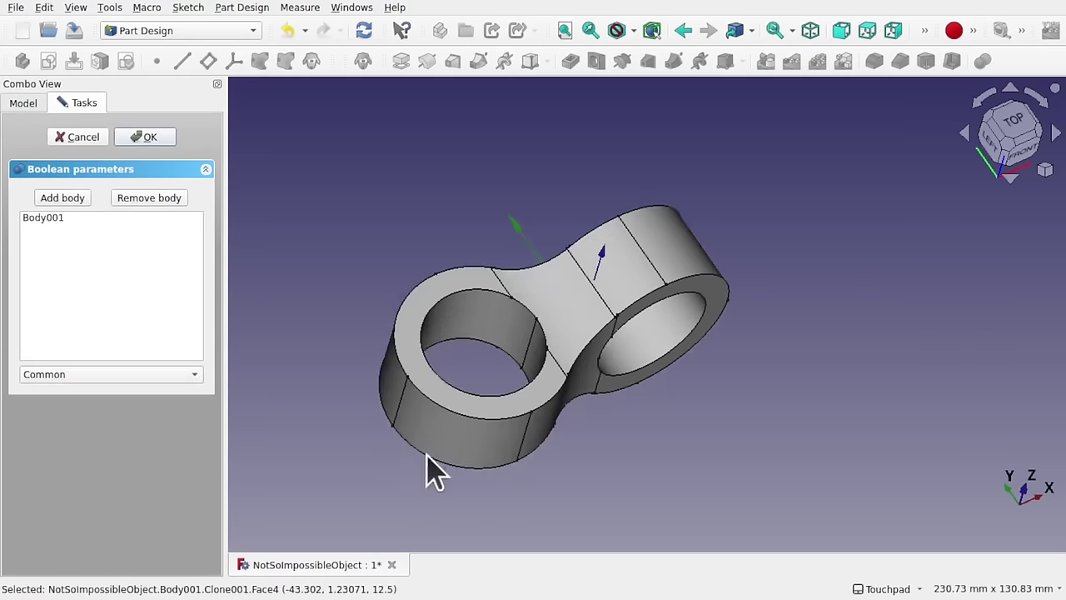
left_click(146, 138)
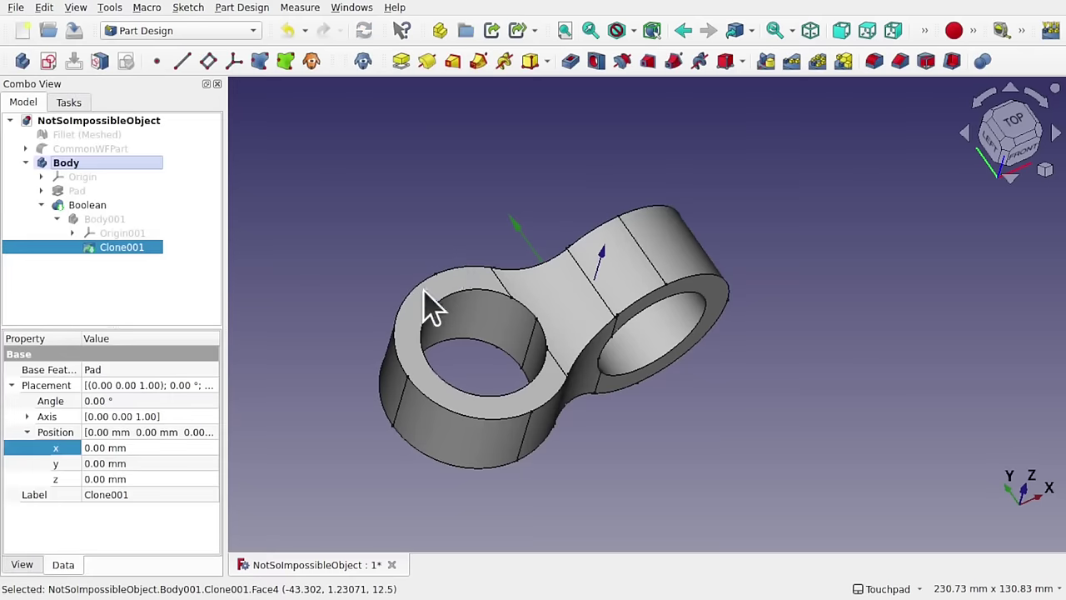
Step: Fillet the outer rim edge of the Boolean result with a 2 mm radius
left_click(419, 292)
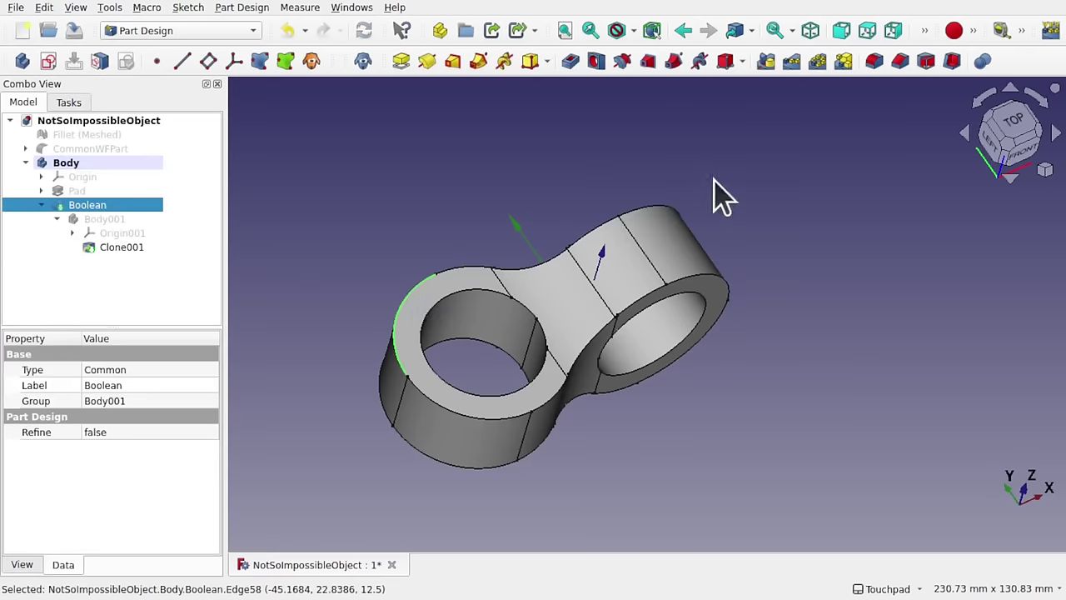
left_click(876, 65)
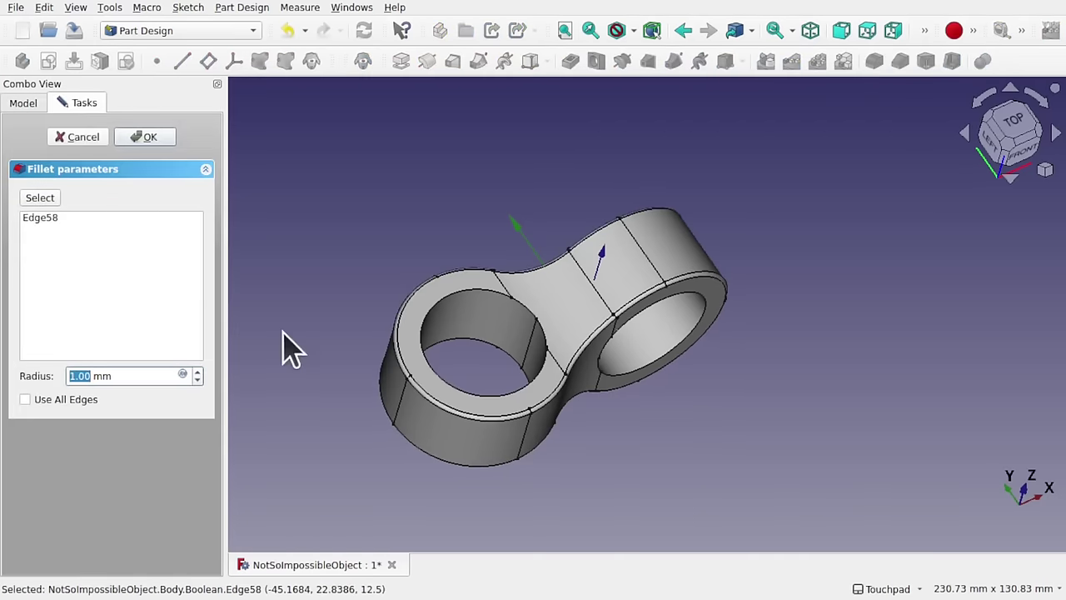
left_click(198, 372)
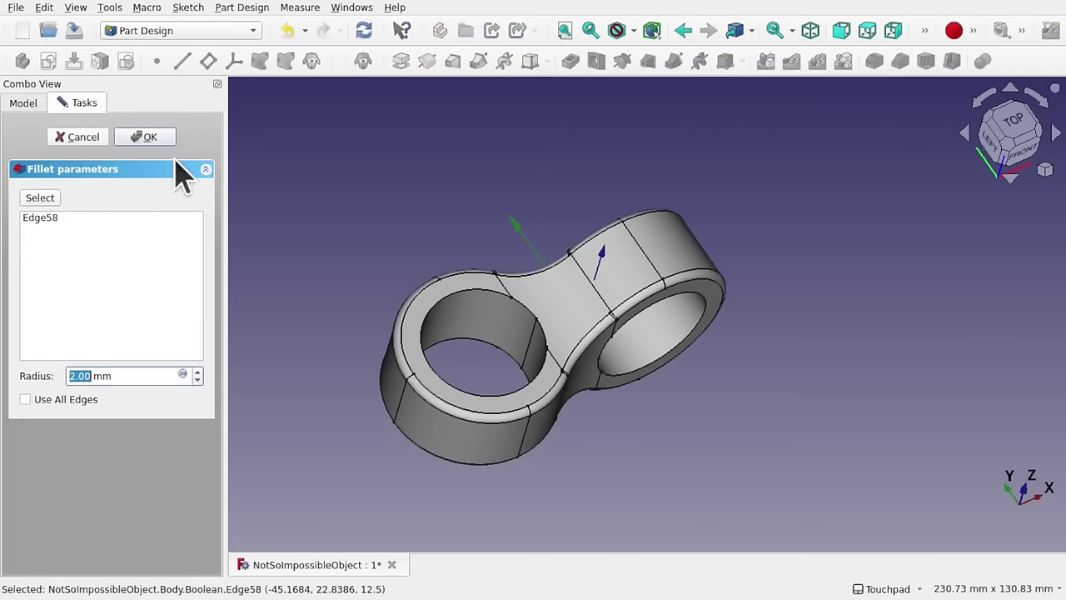
left_click(143, 136)
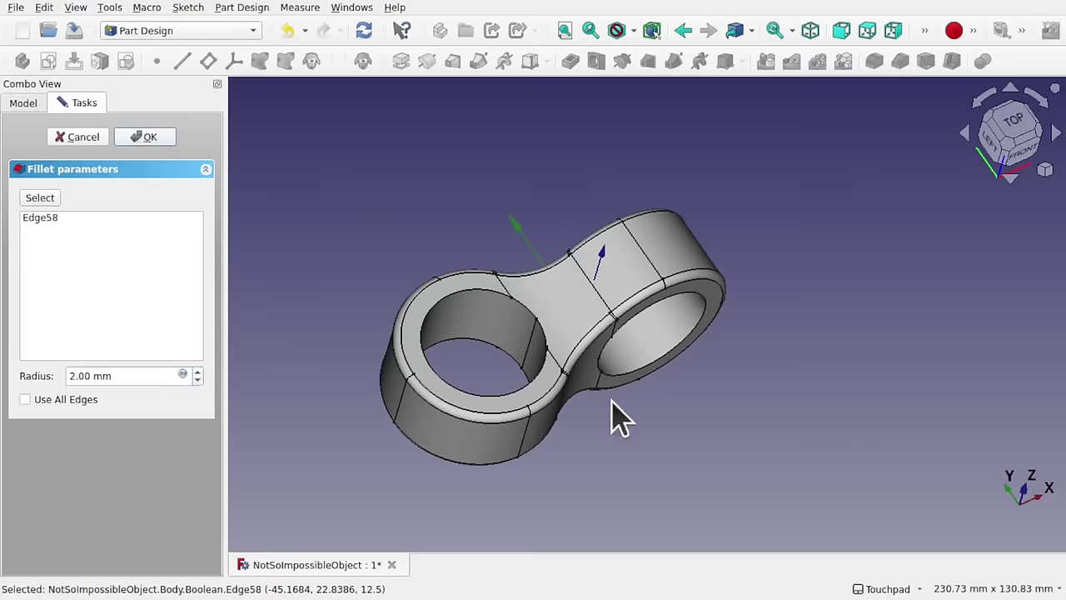
left_click_drag(619, 400, 313, 323, "alt")
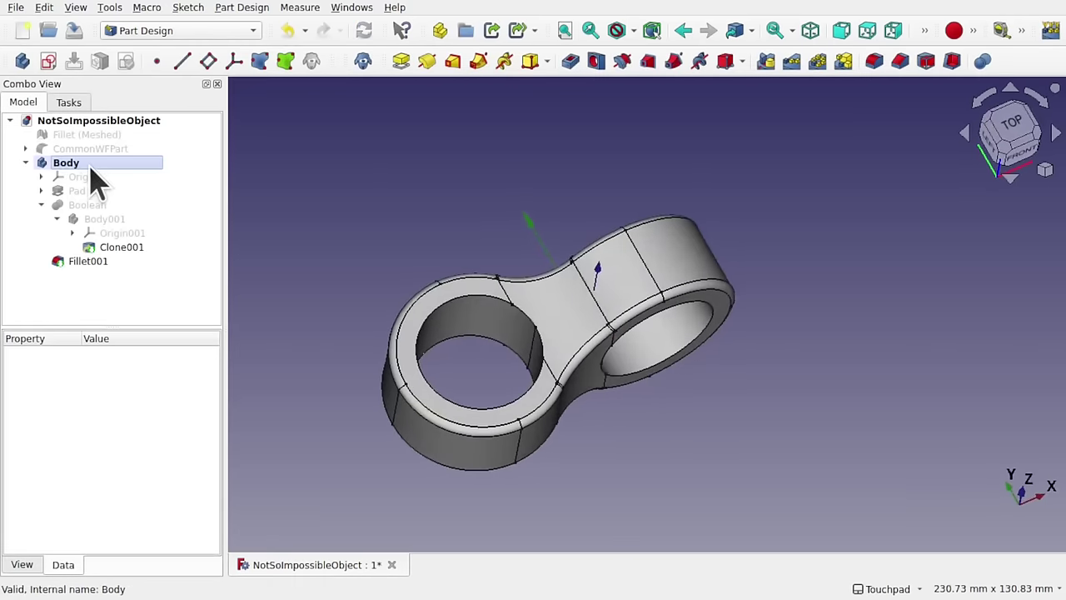
Step: Rename the active Body as PDBooleanWF and collapse its branch in the model tree
left_click(77, 164)
right_click(77, 164)
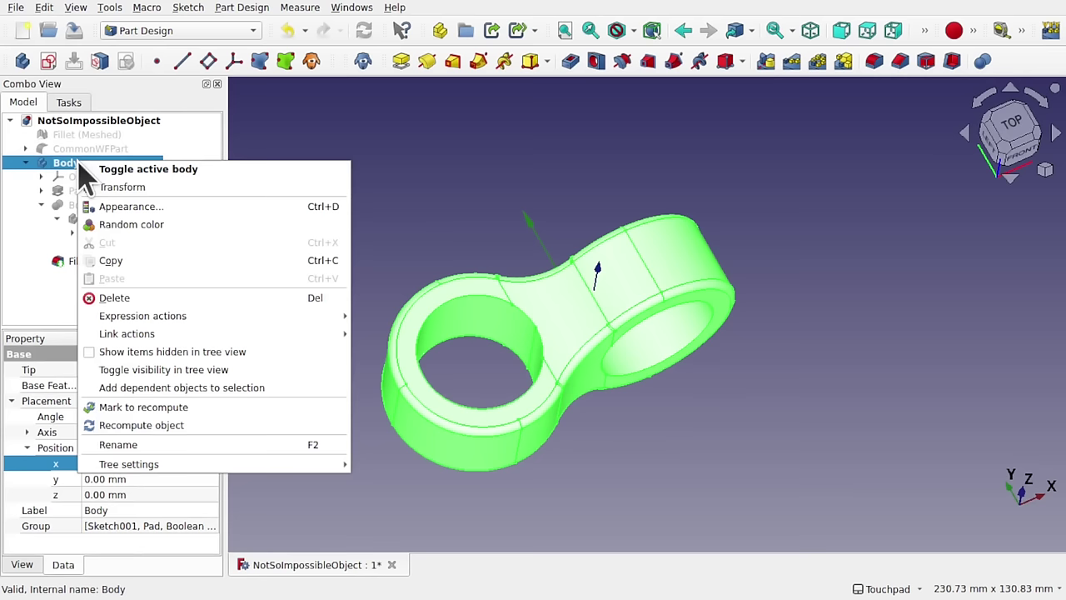
left_click(200, 445)
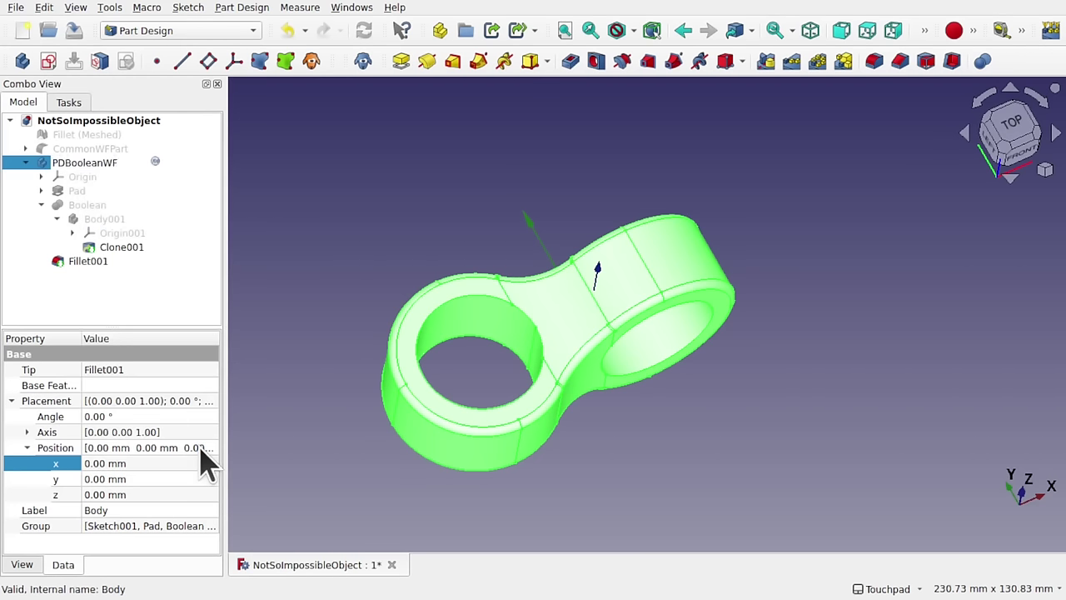
type("PDBooleanWF")
key("Return")
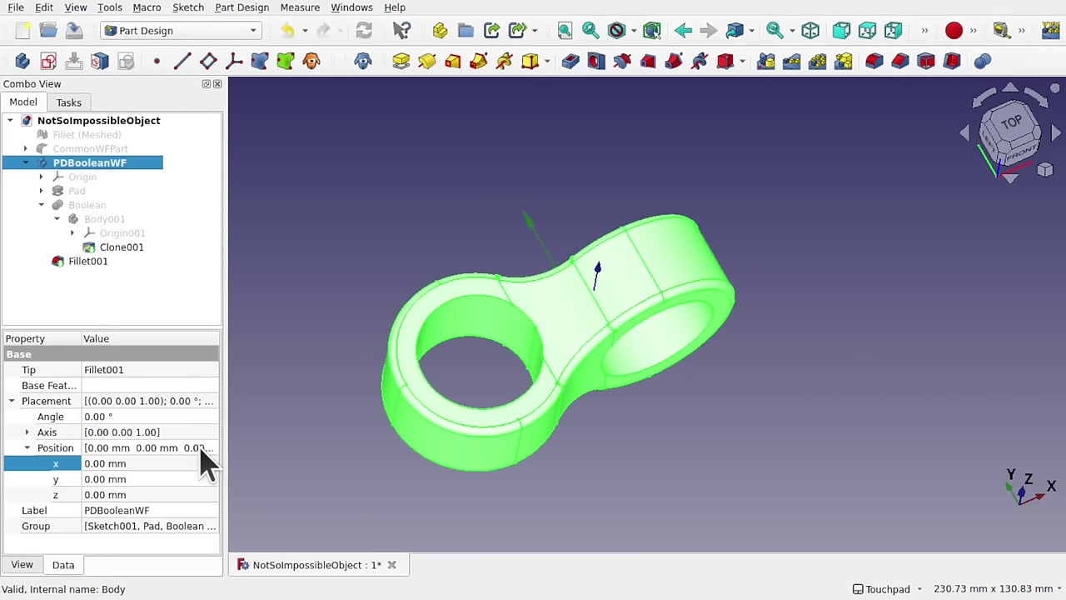
left_click(26, 163)
left_click(111, 234)
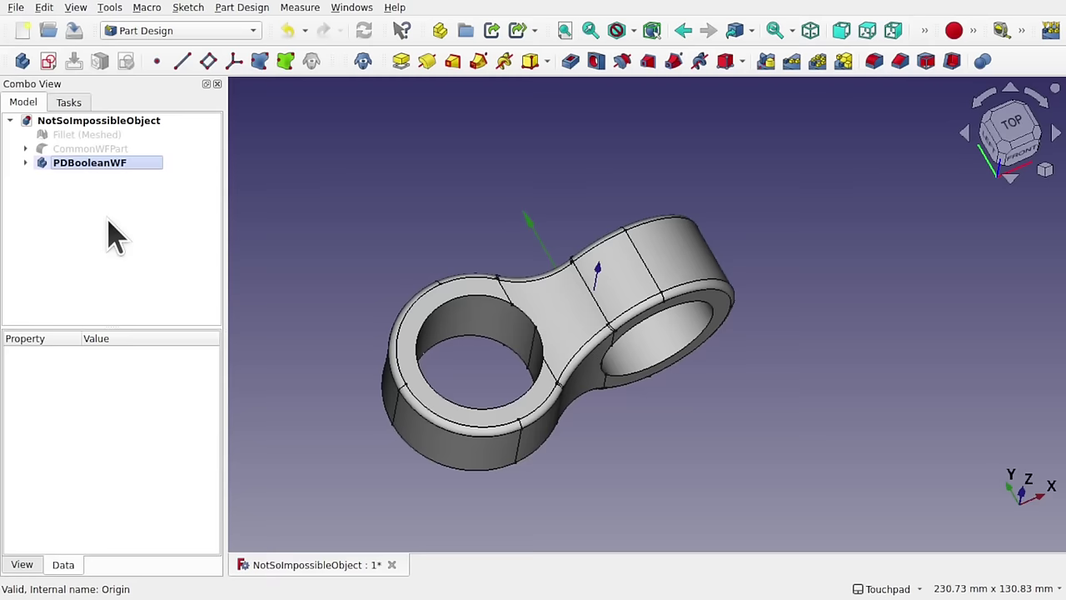
Step: Duplicate Sketch001 from under the Pad in PDBooleanWF
left_click(26, 163)
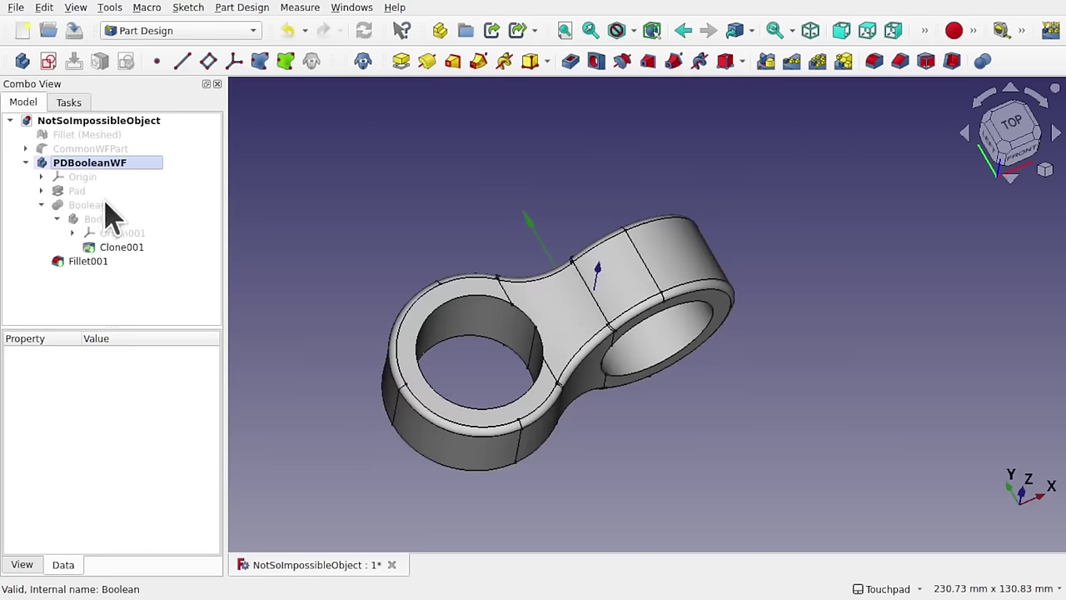
left_click(42, 190)
left_click(42, 191)
left_click(42, 190)
left_click(107, 206)
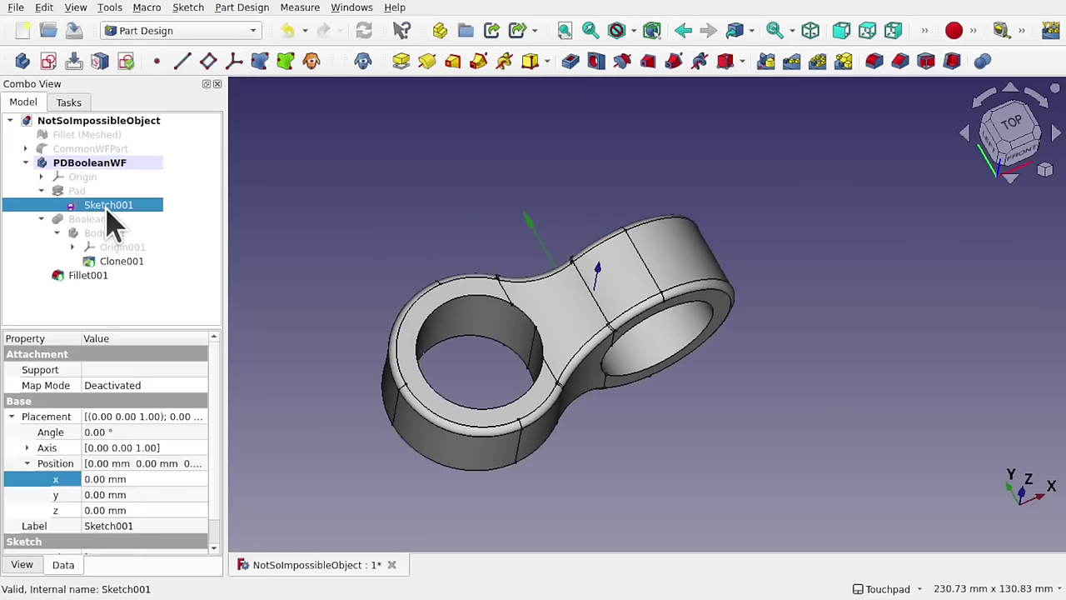
left_click(43, 8)
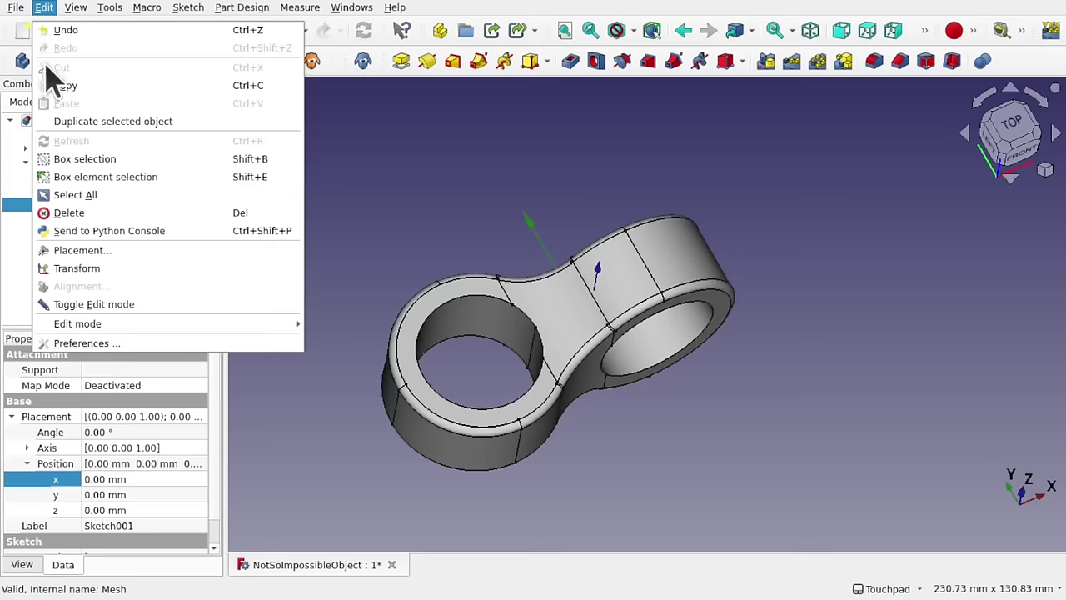
left_click(77, 121)
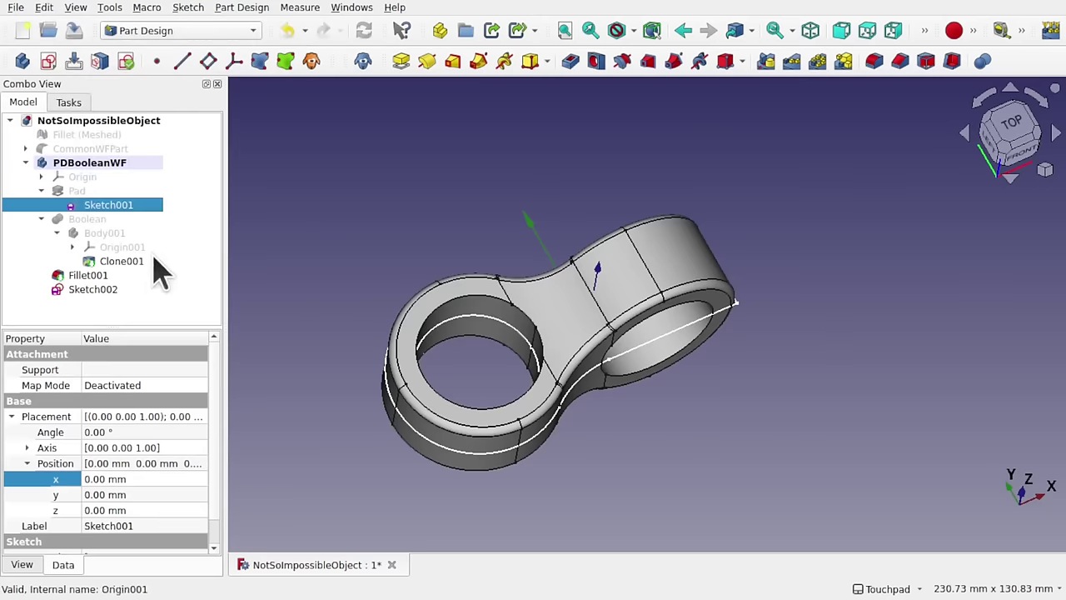
left_click(25, 163)
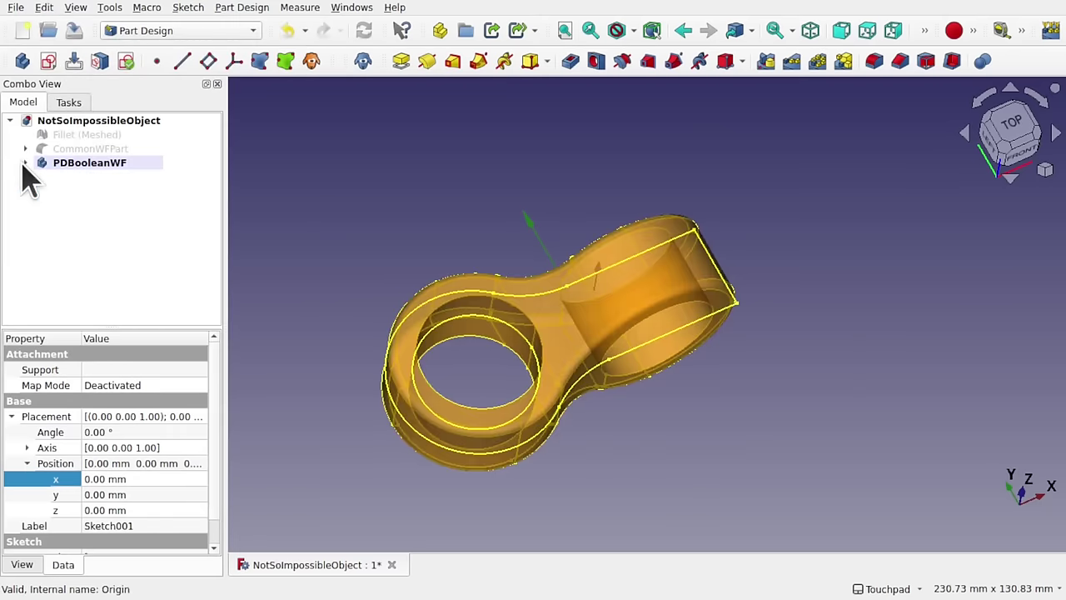
left_click(25, 163)
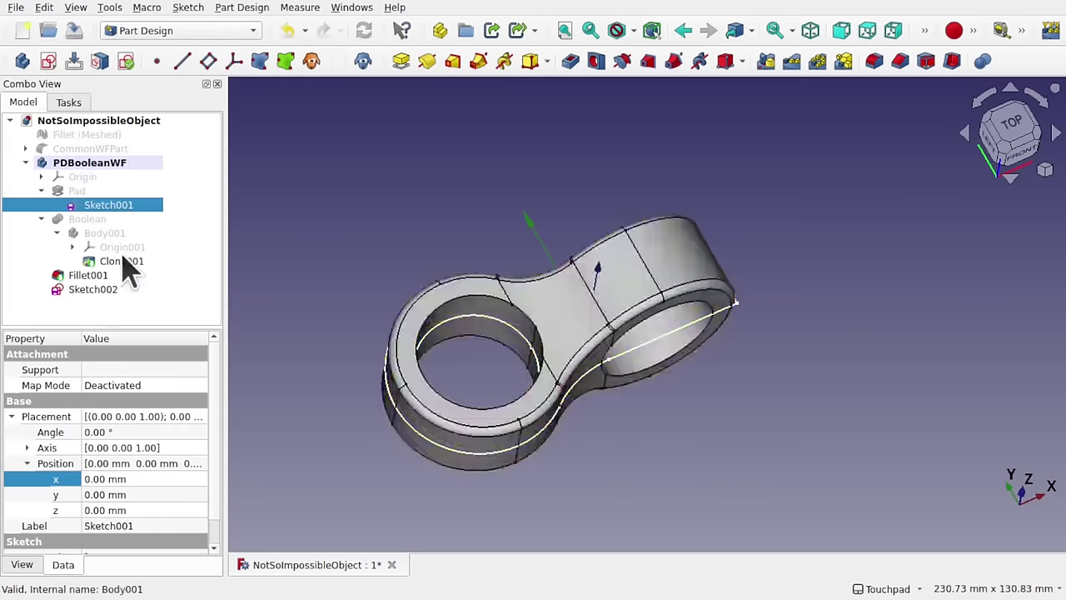
Step: Move Sketch002 out of PDBooleanWF to the document root, and collapse and hide PDBooleanWF
mouse_move(97, 288)
left_mouse_down()
mouse_move(167, 123)
mouse_move(135, 124)
left_mouse_up()
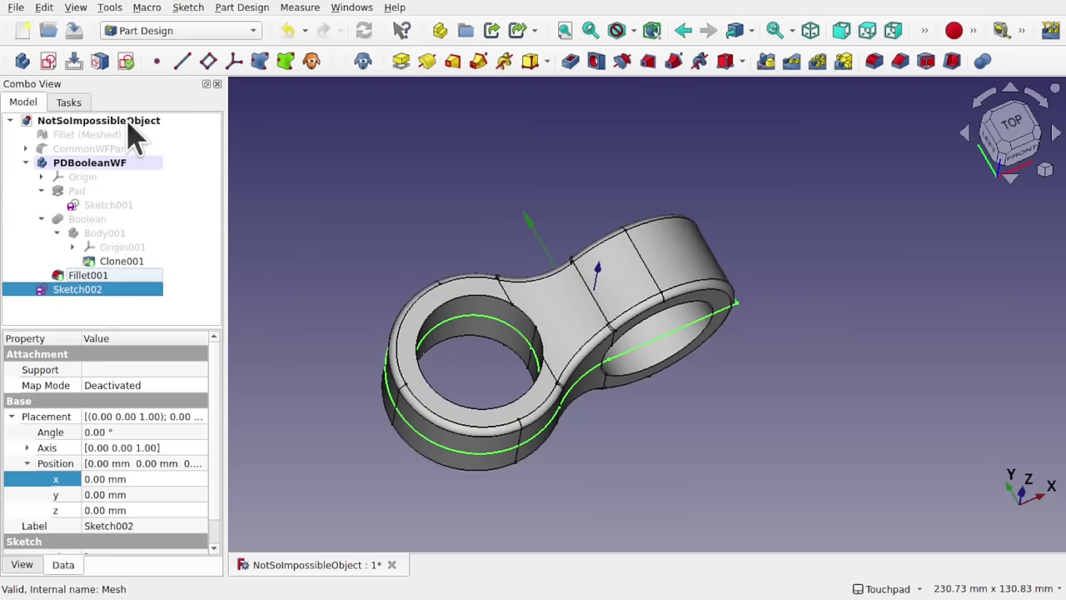
left_click(25, 164)
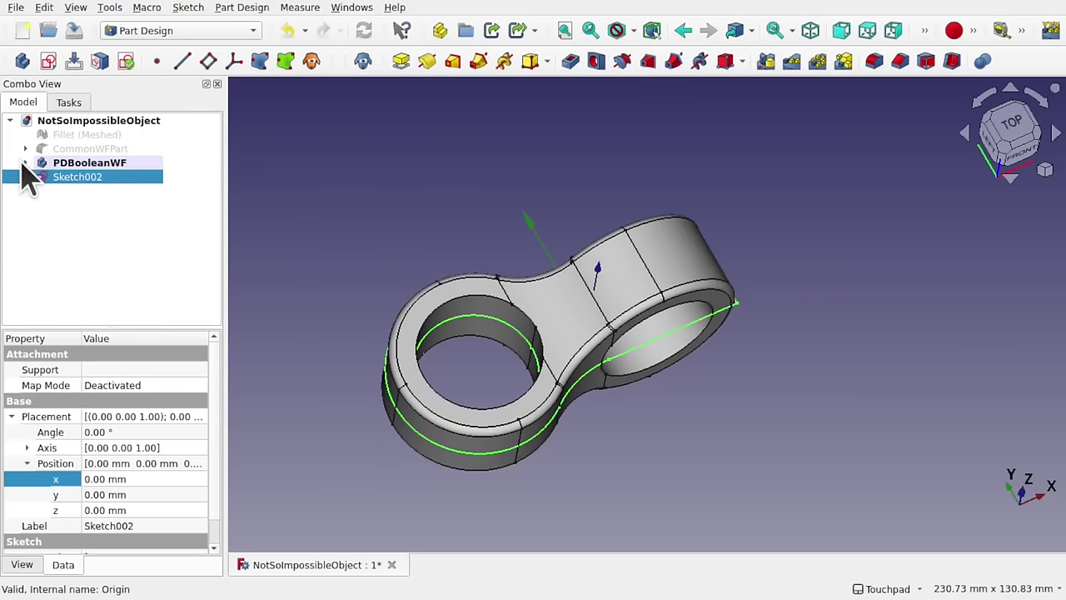
left_click(90, 165)
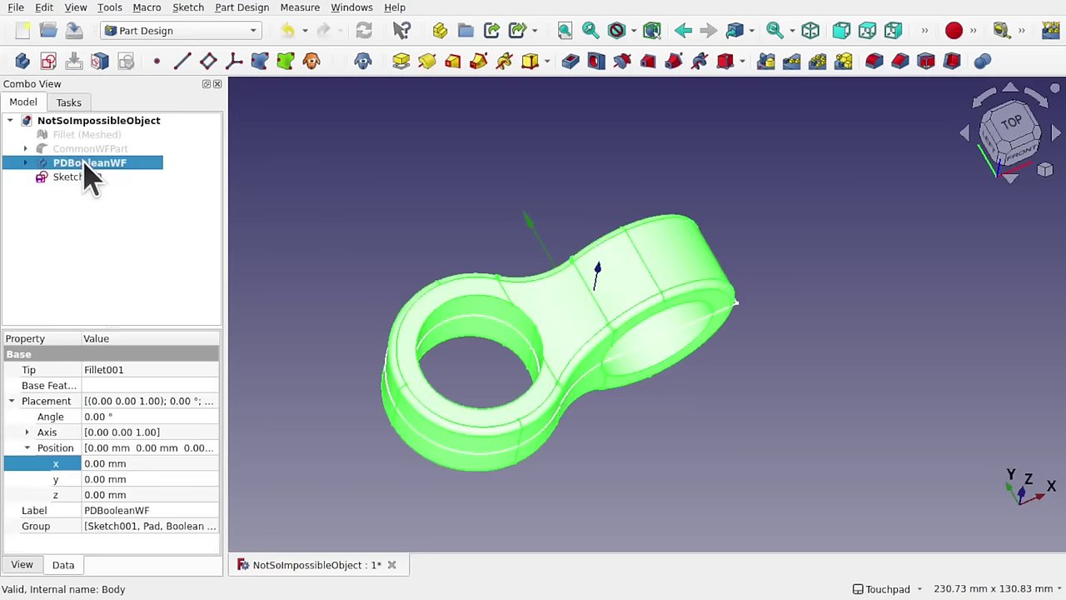
key("space")
left_click(131, 238)
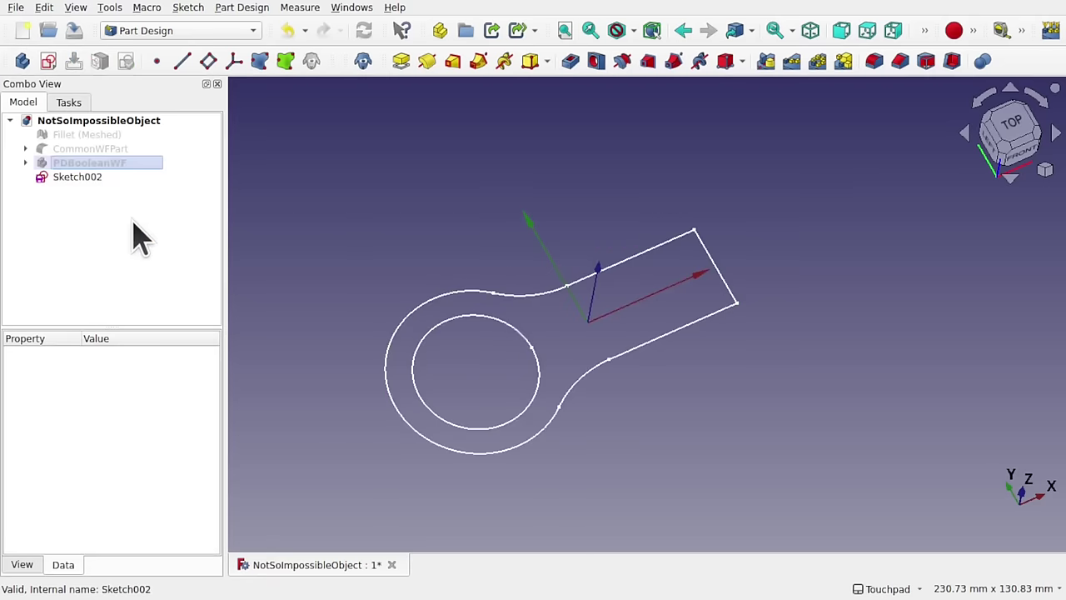
Step: Create a new Body from Sketch002, attaching the sketch to the body's XY base plane
left_click(77, 178)
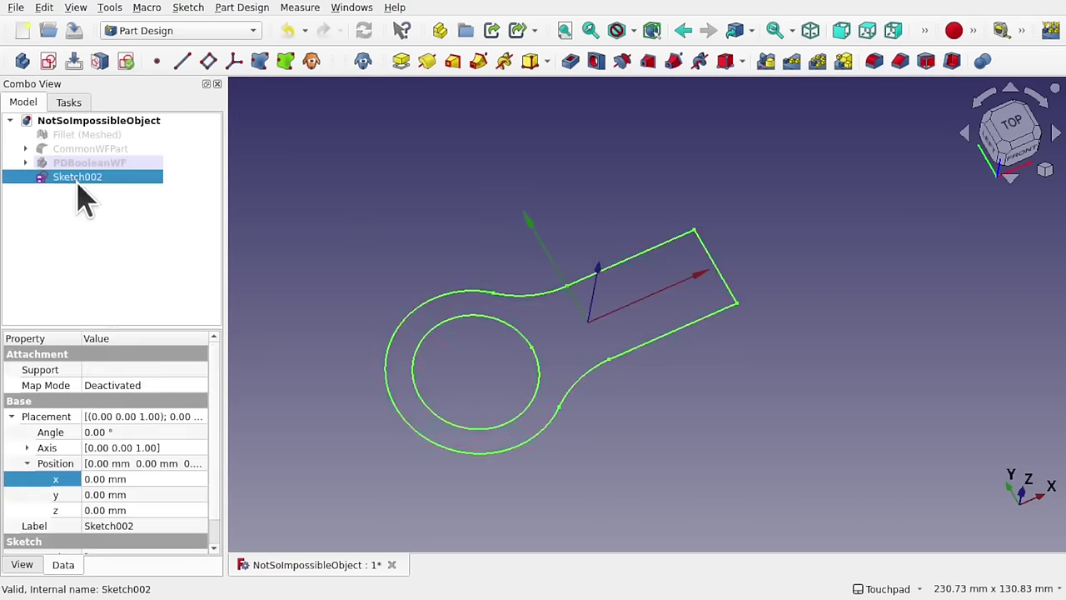
left_click(22, 62)
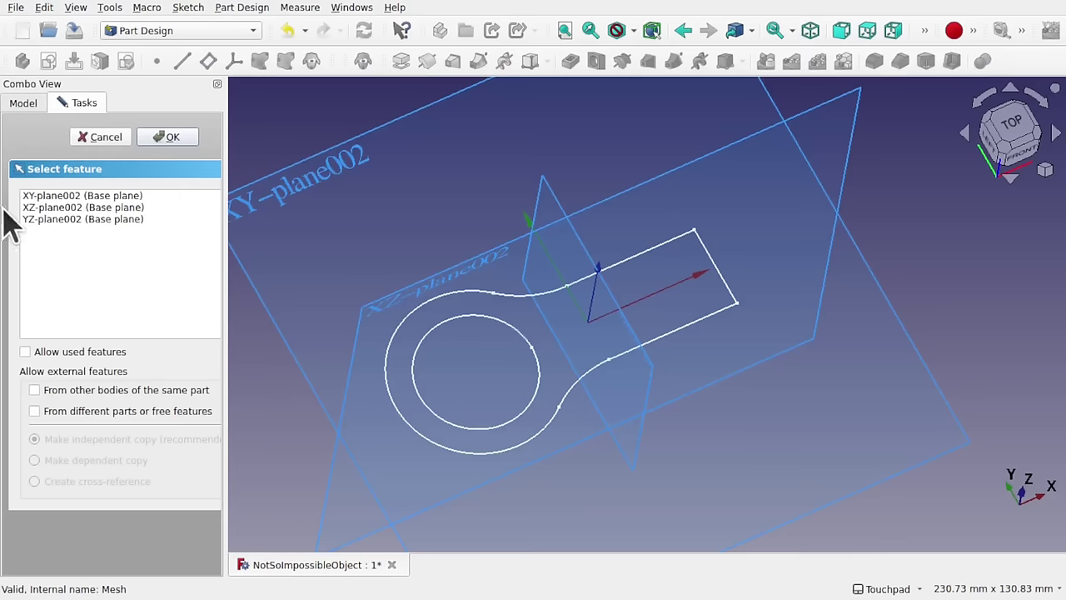
left_click(54, 195)
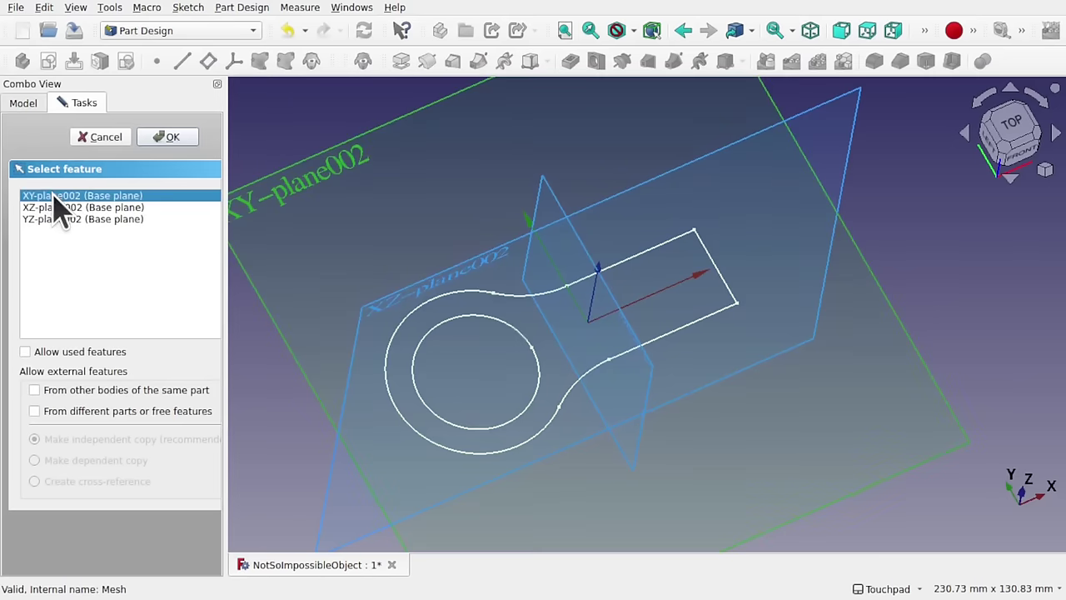
left_click(179, 139)
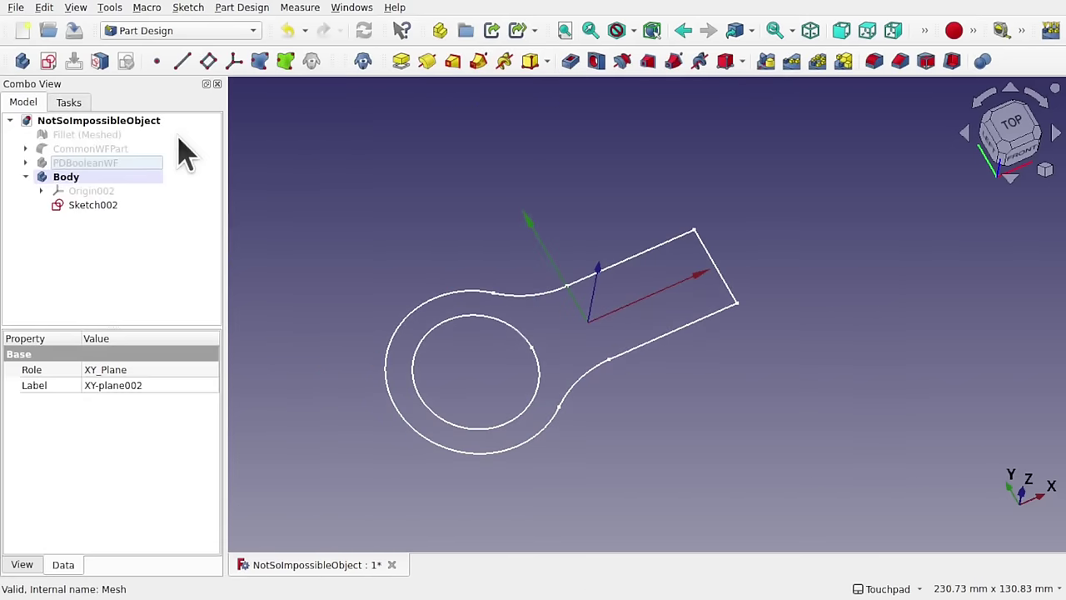
left_click(98, 206)
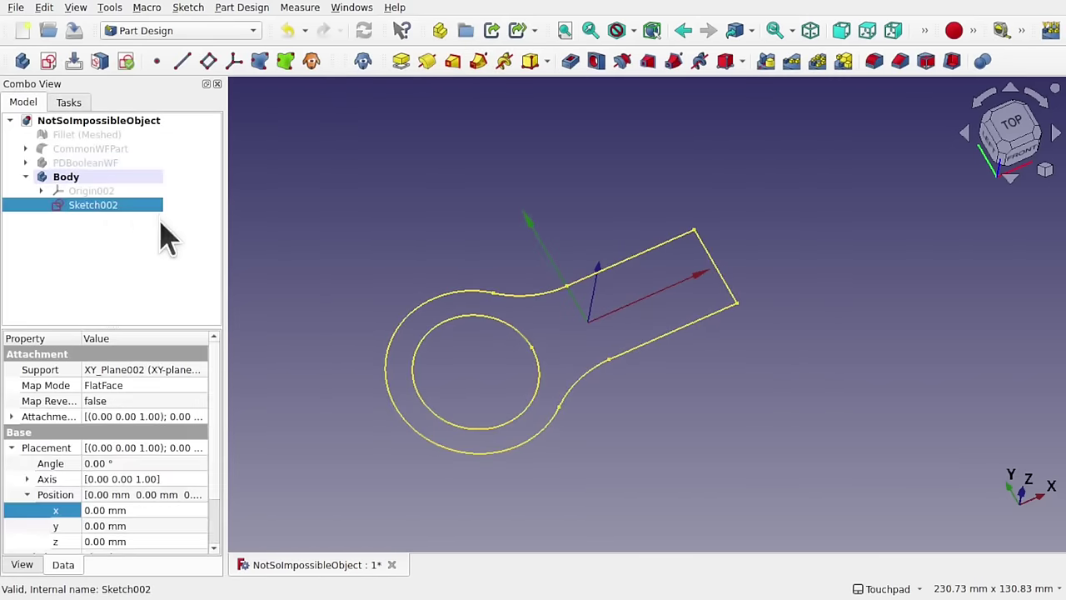
left_click(136, 266)
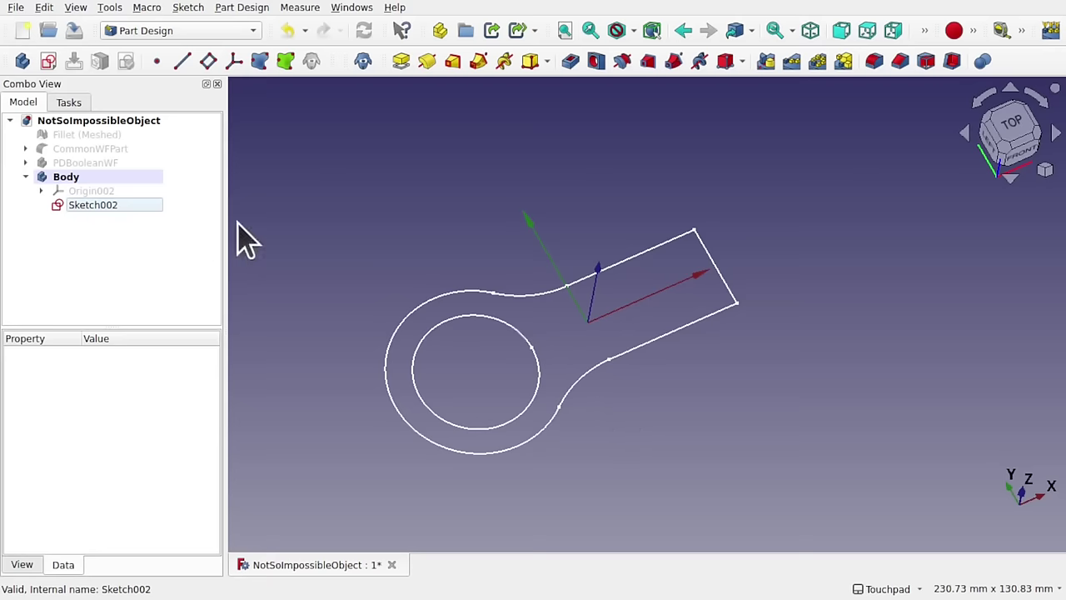
Step: Duplicate Sketch002 within the new Body, excluding its XY-plane002 dependency from the copy
left_click(105, 206)
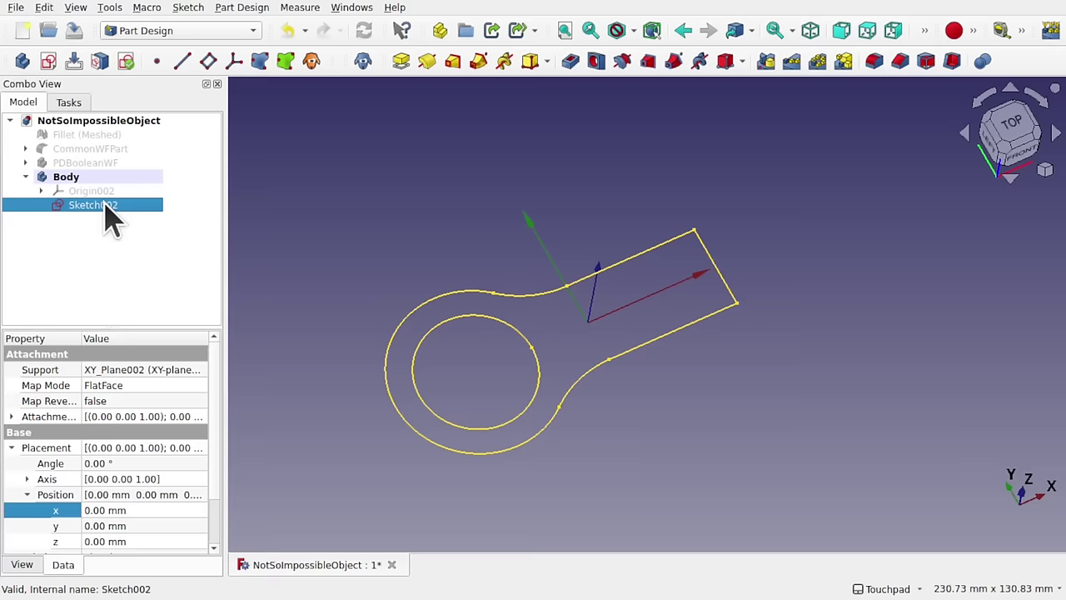
left_click(44, 9)
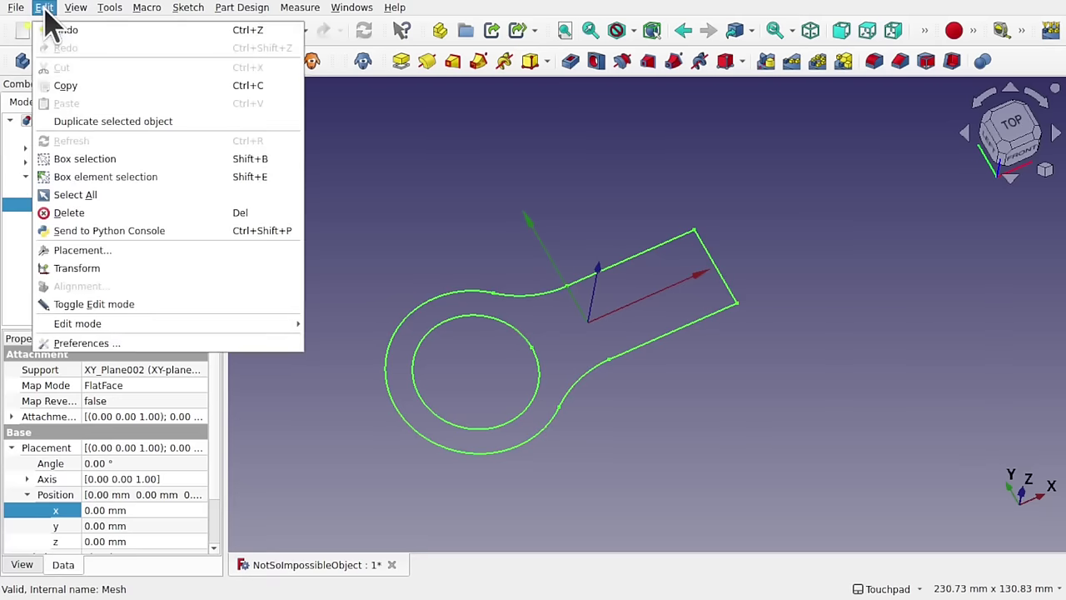
left_click(89, 122)
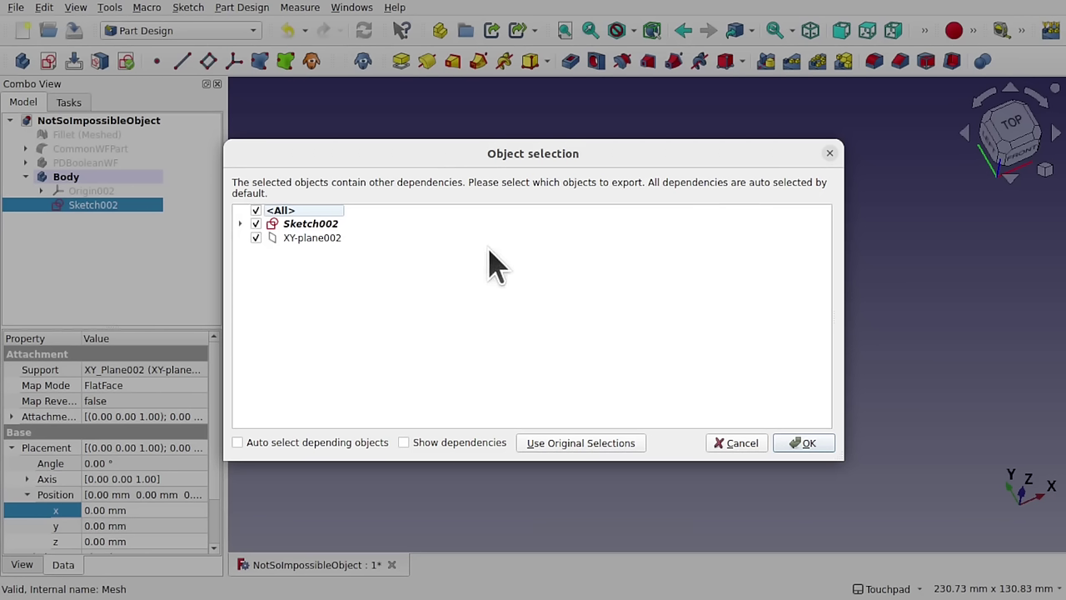
left_click(256, 238)
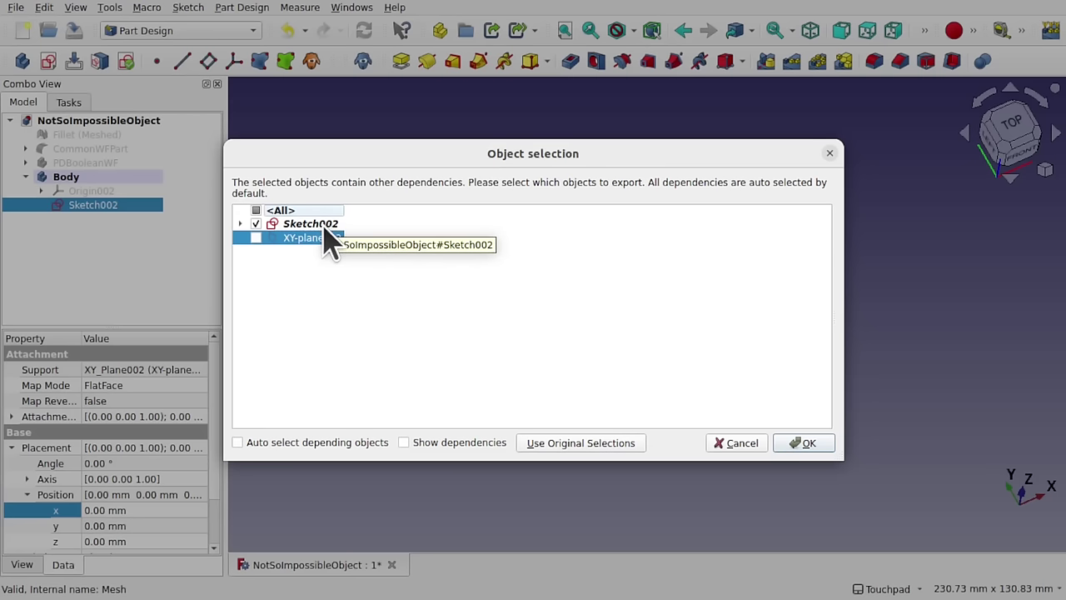
left_click(802, 444)
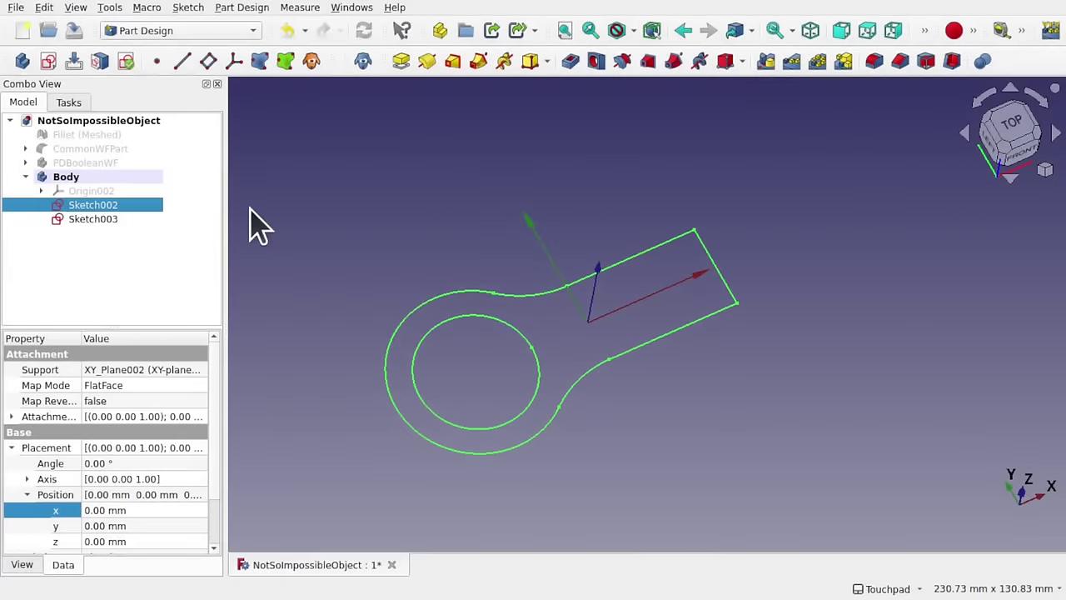
Step: Check the support of the duplicated Sketch003, keep the sketch selected and switch to the Sketcher workbench
left_click(94, 221)
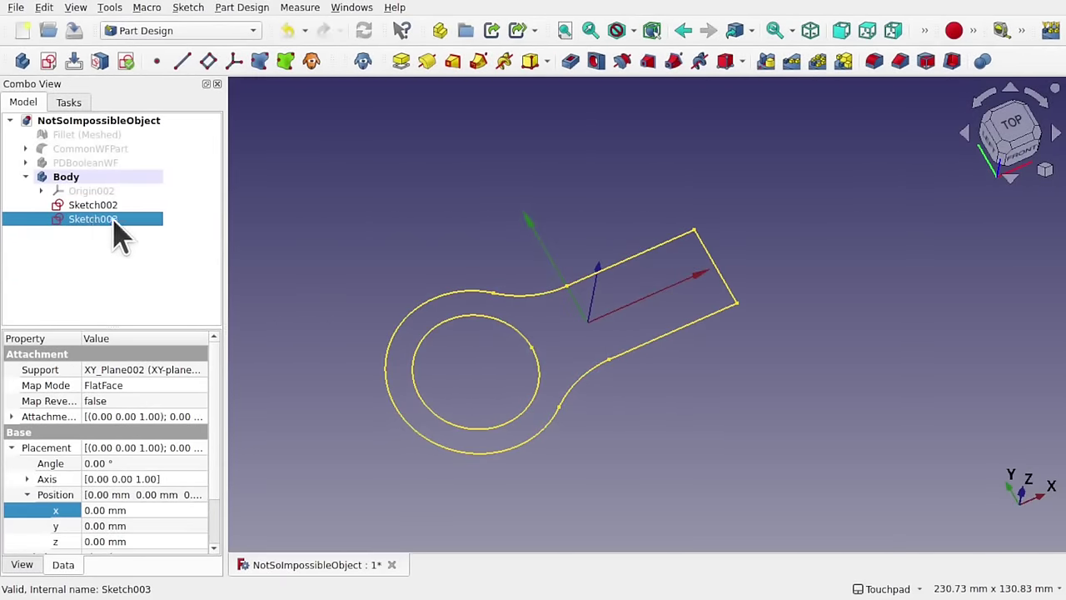
left_click(110, 371)
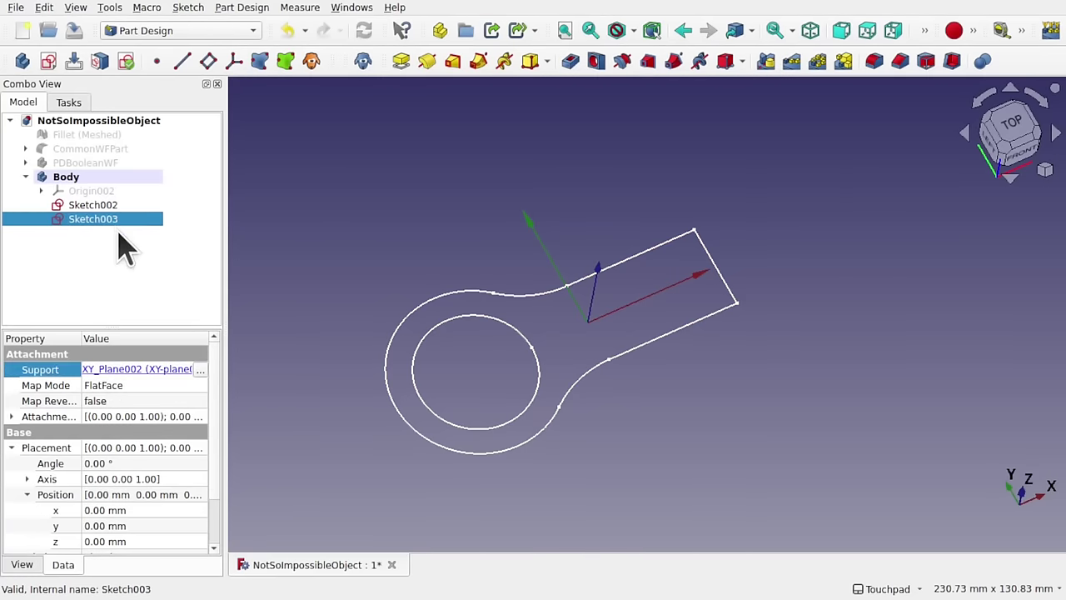
left_click(370, 235)
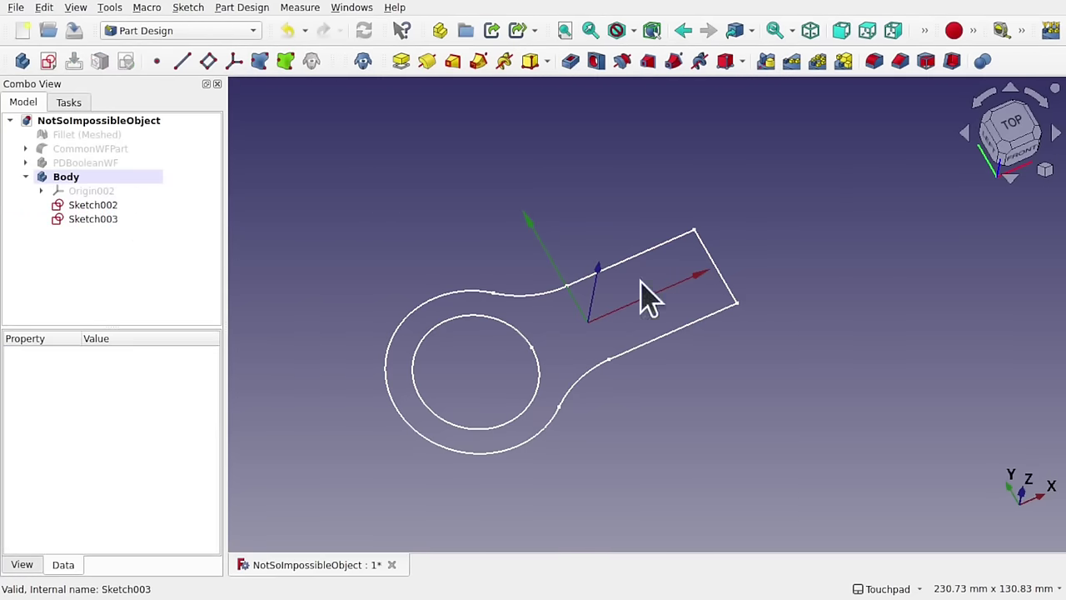
left_click(95, 235)
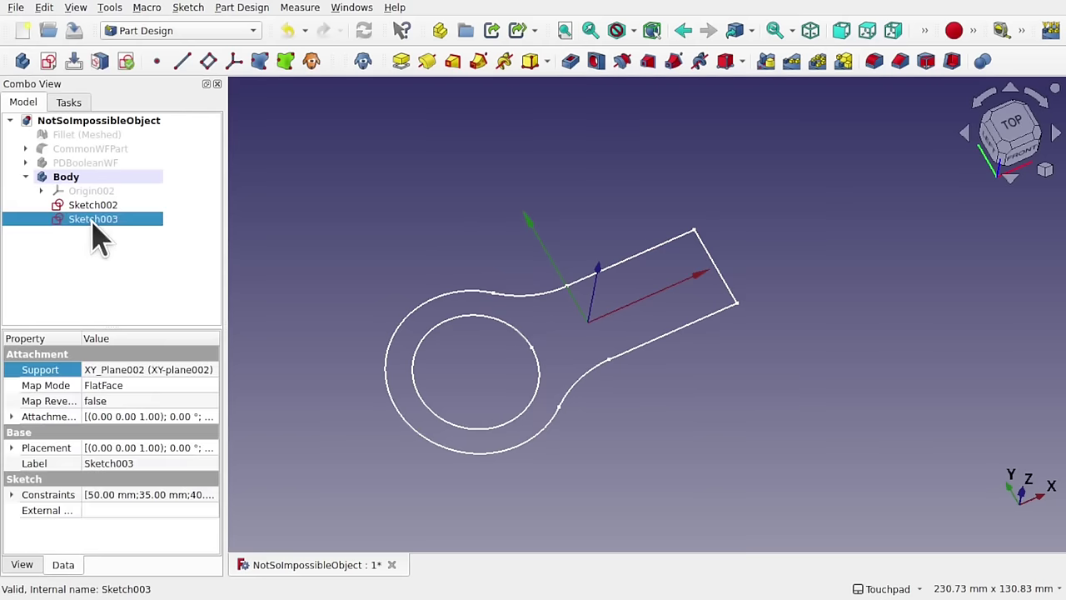
left_click(206, 33)
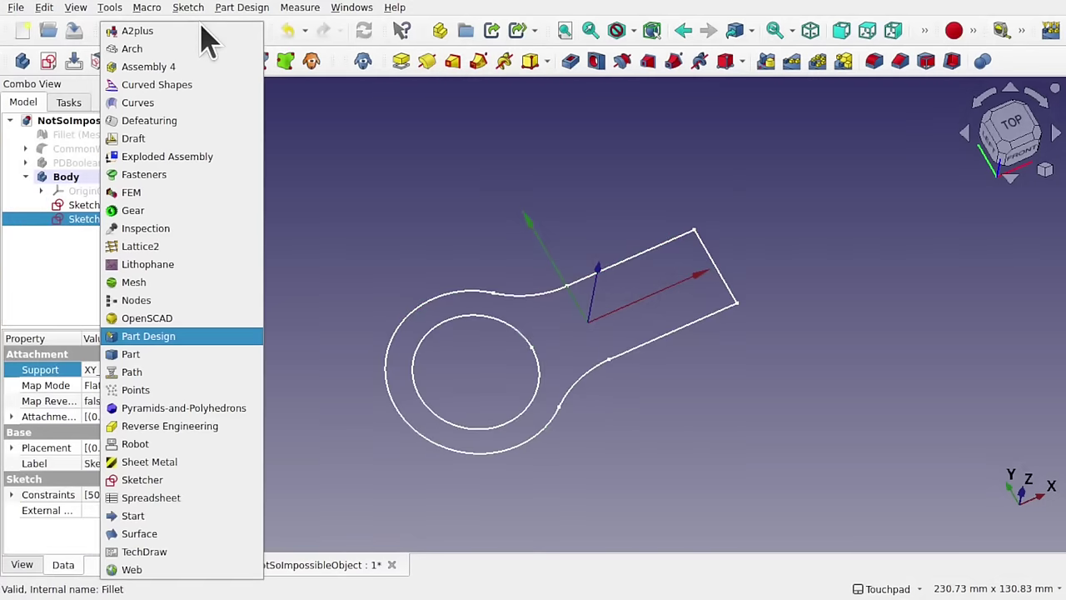
left_click(205, 480)
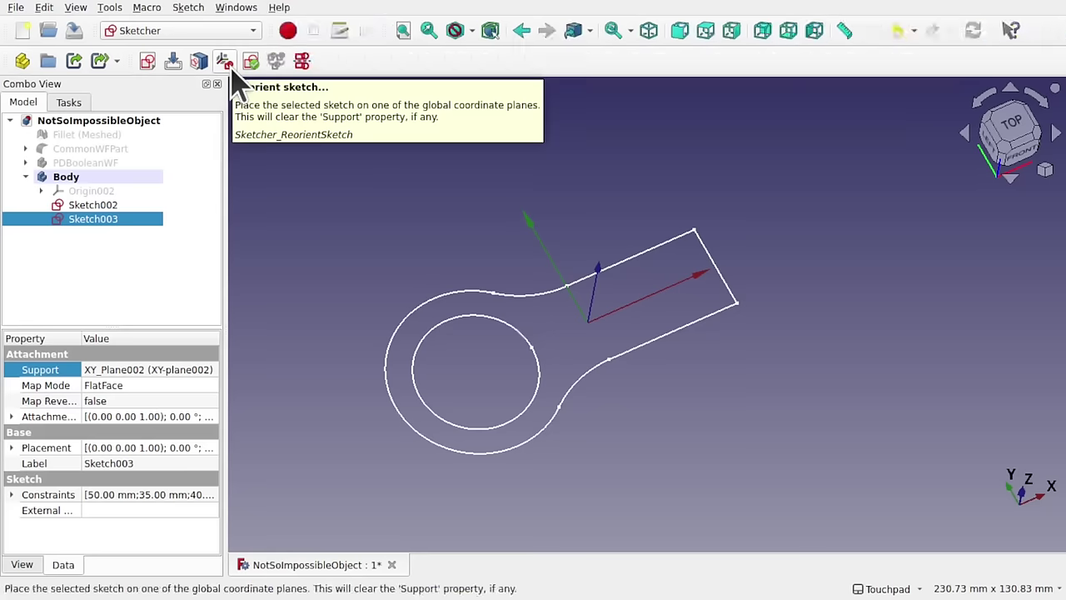
Step: Detach Sketch003 from its support, reorient it to the XZ-Plane with no offset, and close the sketch
left_click(186, 8)
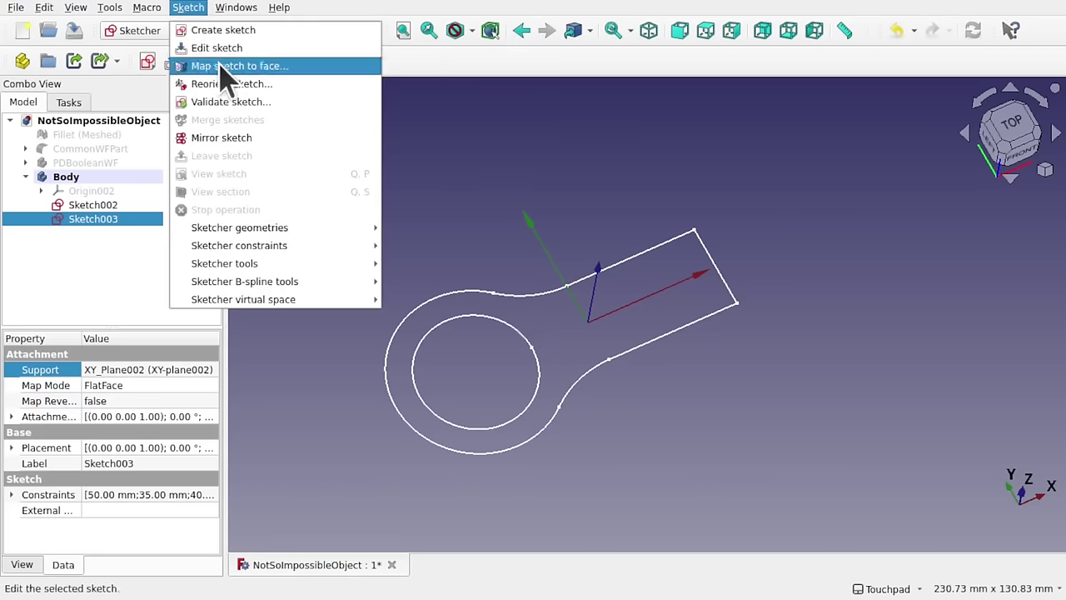
left_click(236, 83)
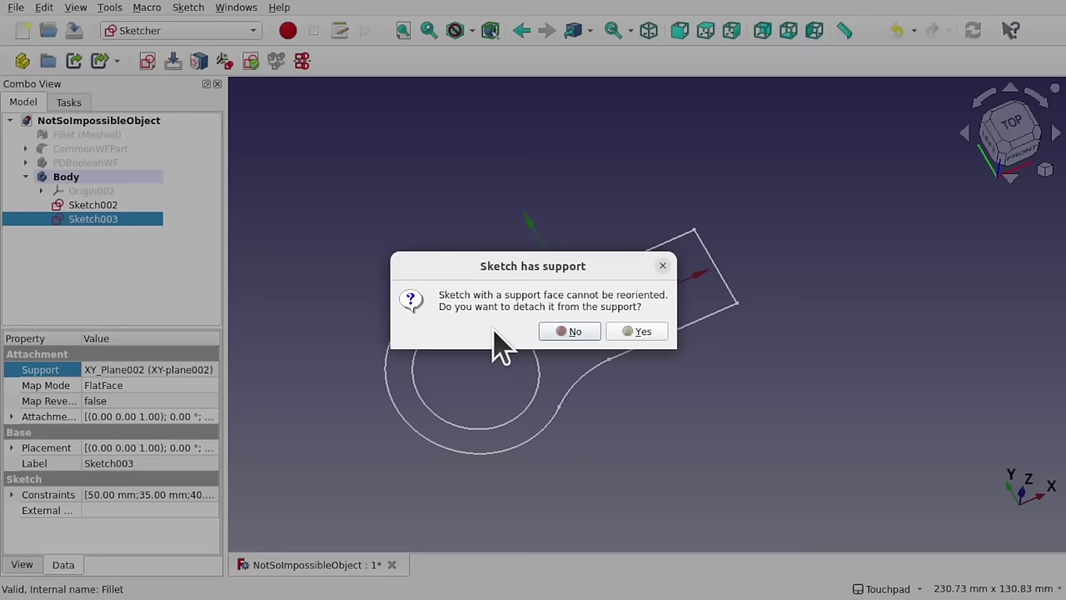
left_click(638, 332)
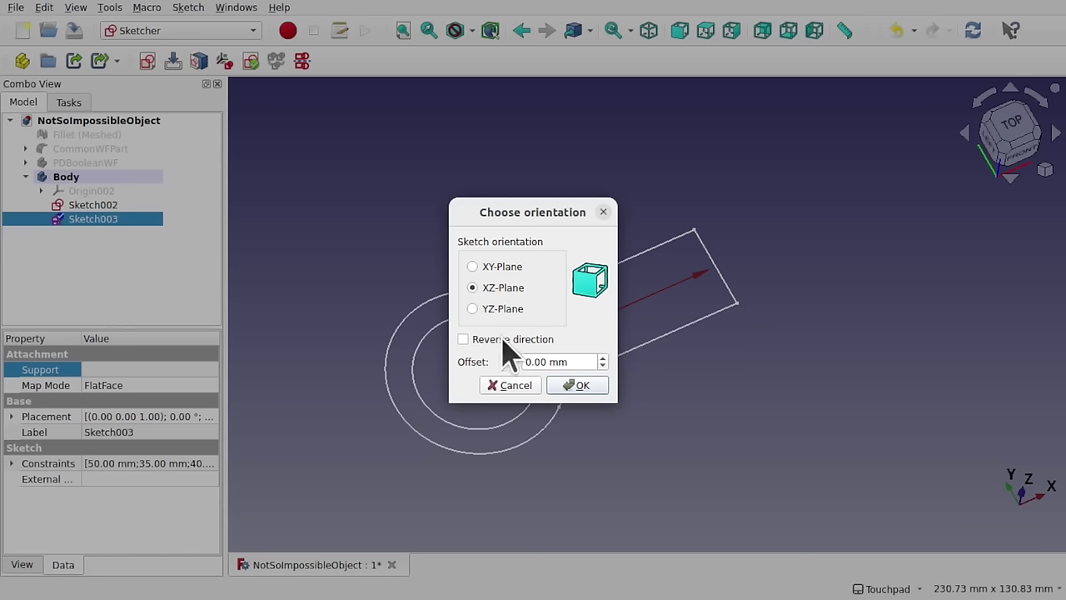
left_click(589, 388)
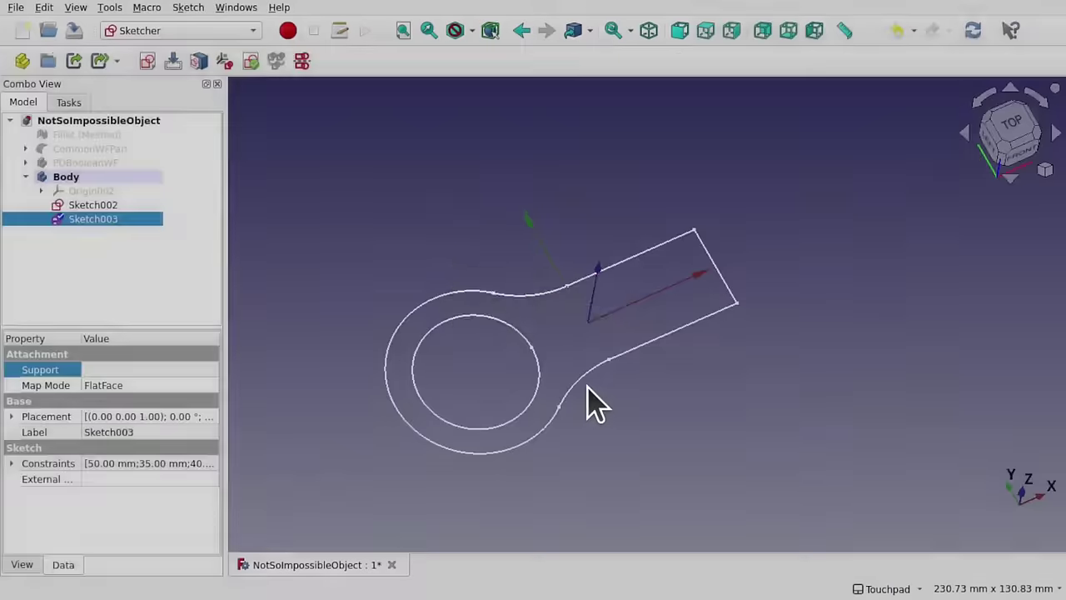
mouse_move(508, 369)
left_mouse_down("alt")
mouse_move(767, 383)
mouse_move(535, 305)
mouse_move(736, 375)
mouse_move(579, 351)
left_mouse_up("alt")
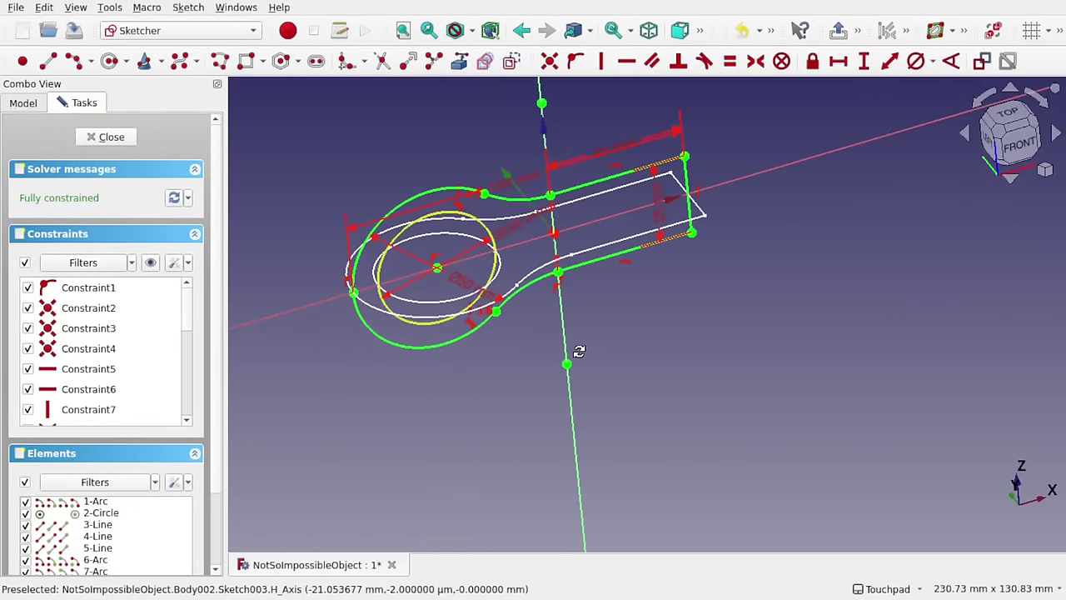
left_click(117, 139)
mouse_move(519, 352)
left_mouse_down("alt")
mouse_move(500, 221)
mouse_move(444, 291)
mouse_move(499, 337)
mouse_move(498, 291)
left_mouse_up("alt")
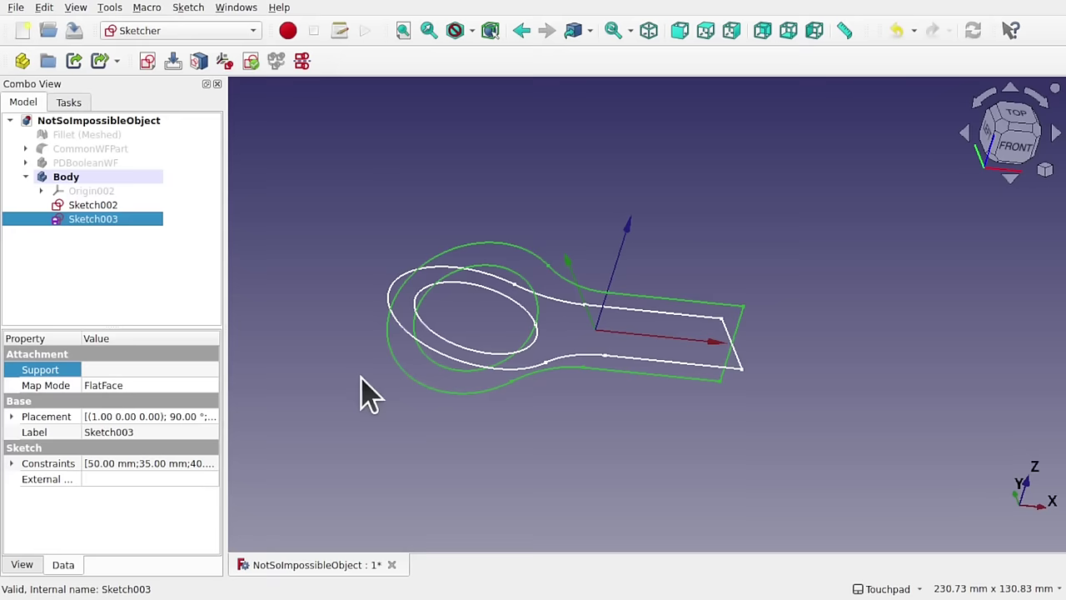
Step: Set the attachment support of Sketch003 to the XZ-plane
left_click(192, 385)
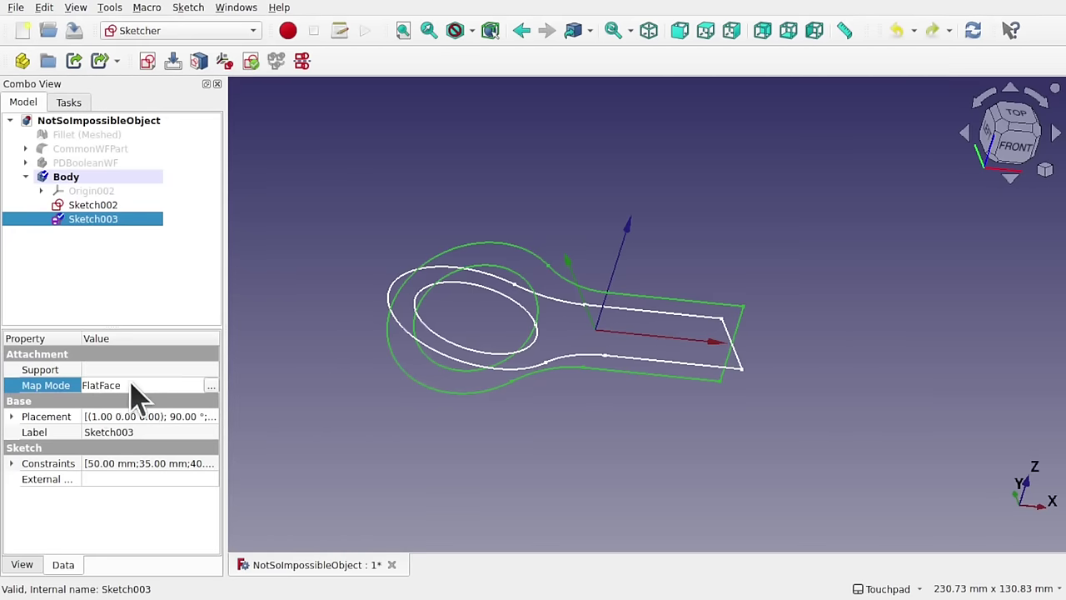
left_click(136, 371)
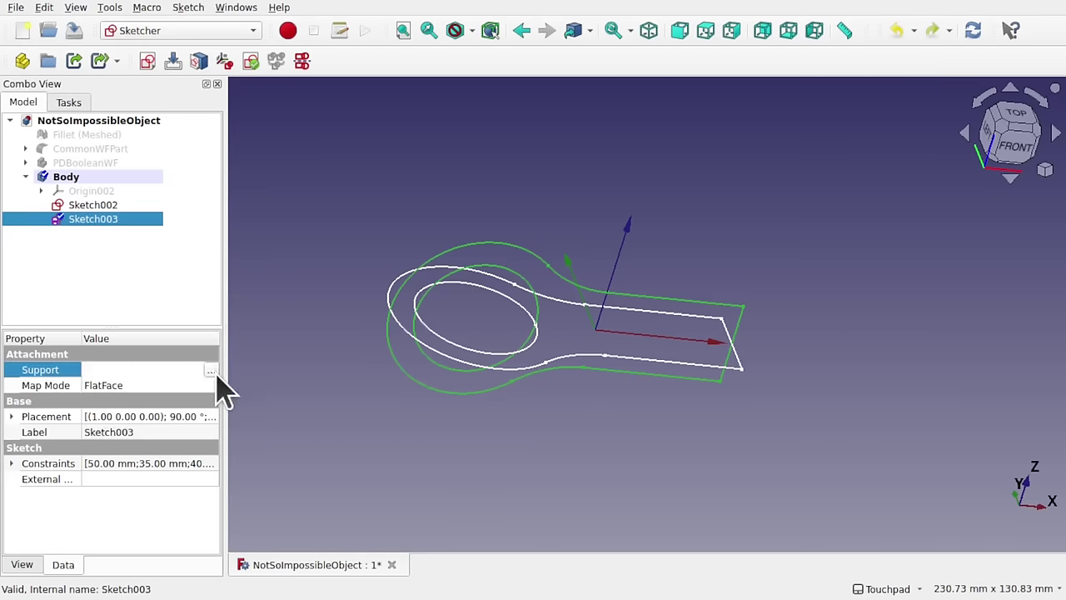
left_click(211, 371)
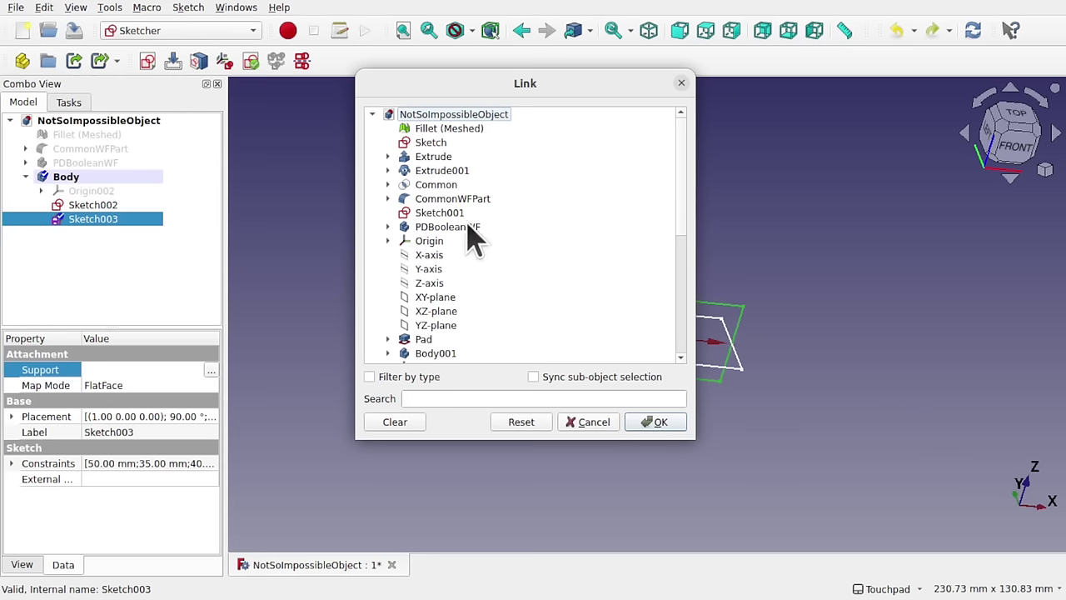
left_click(436, 310)
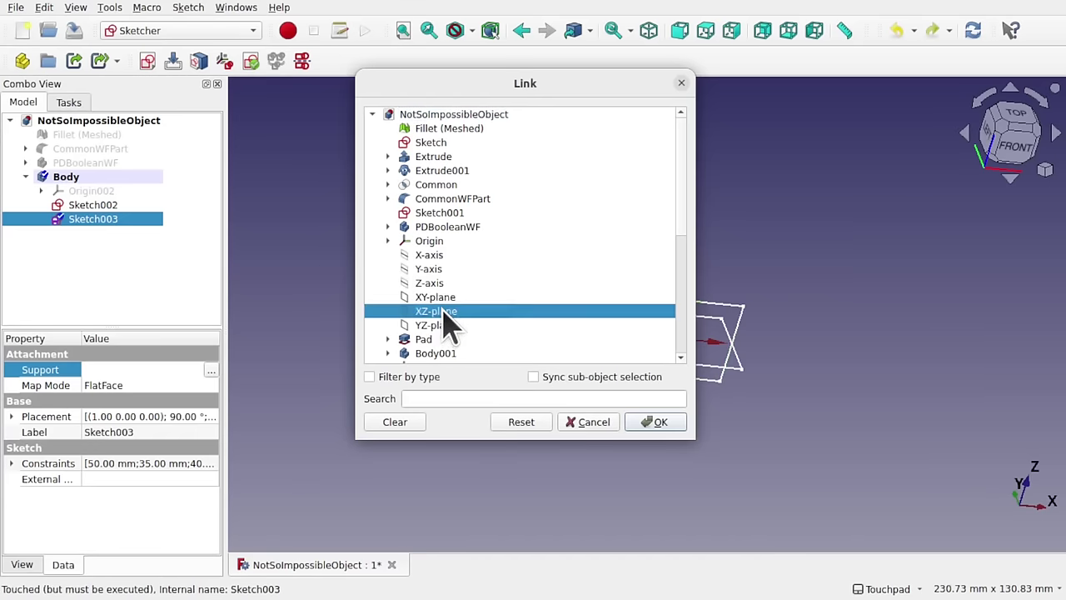
left_click(654, 423)
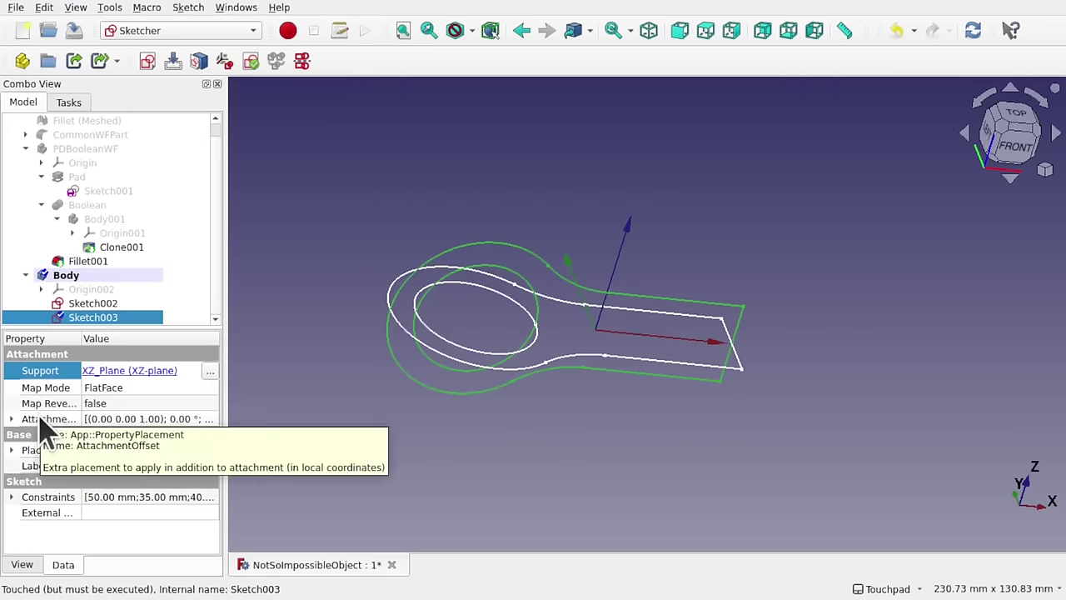
Step: Set Map Reversed to true for Sketch003 so its profile faces the opposite direction
left_click(154, 403)
left_click(159, 407)
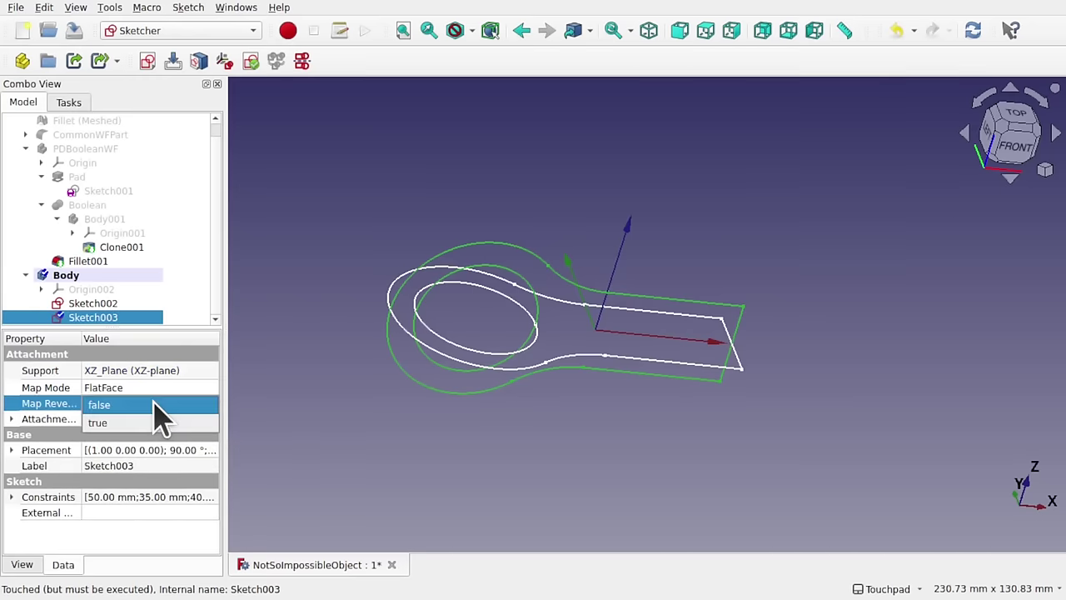
left_click(167, 424)
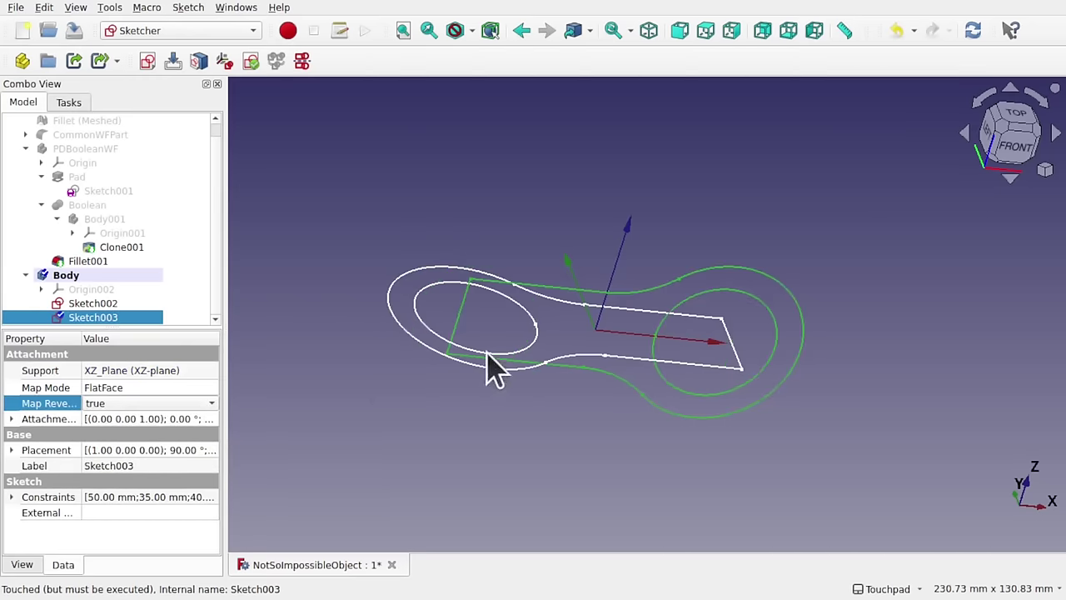
mouse_move(627, 314)
left_mouse_down()
mouse_move(524, 264)
mouse_move(518, 393)
mouse_move(642, 419)
mouse_move(646, 344)
mouse_move(590, 411)
mouse_move(586, 433)
mouse_move(608, 435)
mouse_move(646, 329)
mouse_move(655, 405)
mouse_move(642, 245)
mouse_move(593, 208)
left_mouse_up()
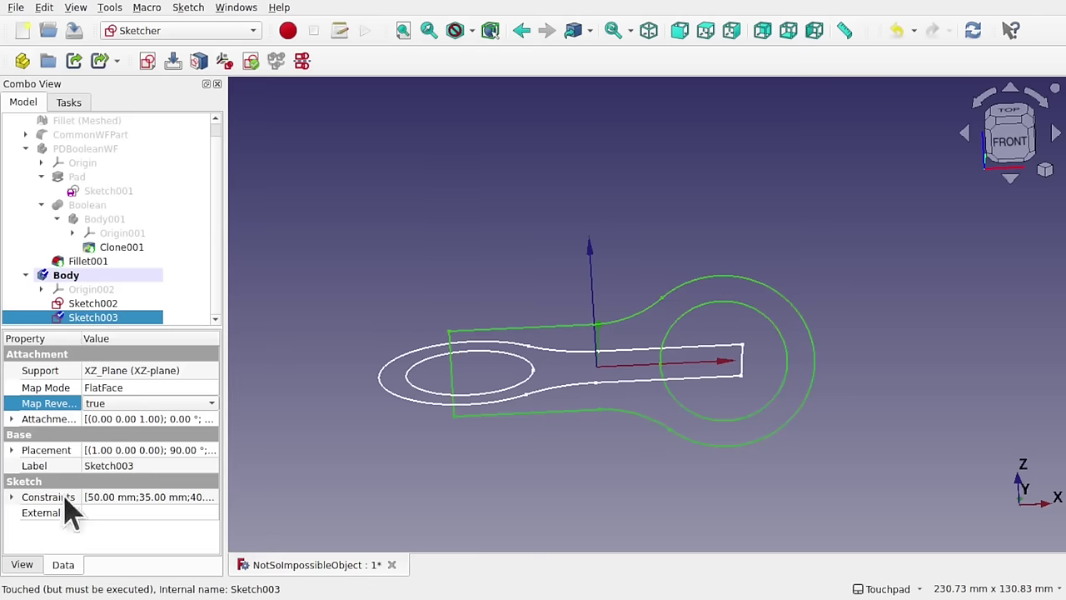
Step: Examine the base placement position values of Sketch003
left_click(11, 451)
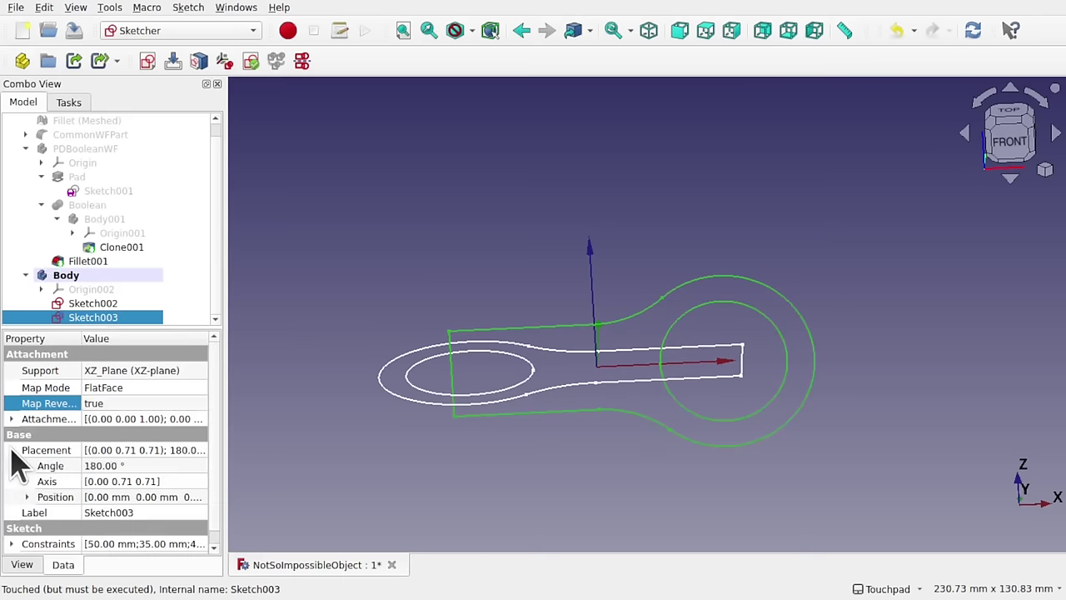
left_click(27, 496)
left_click(86, 513)
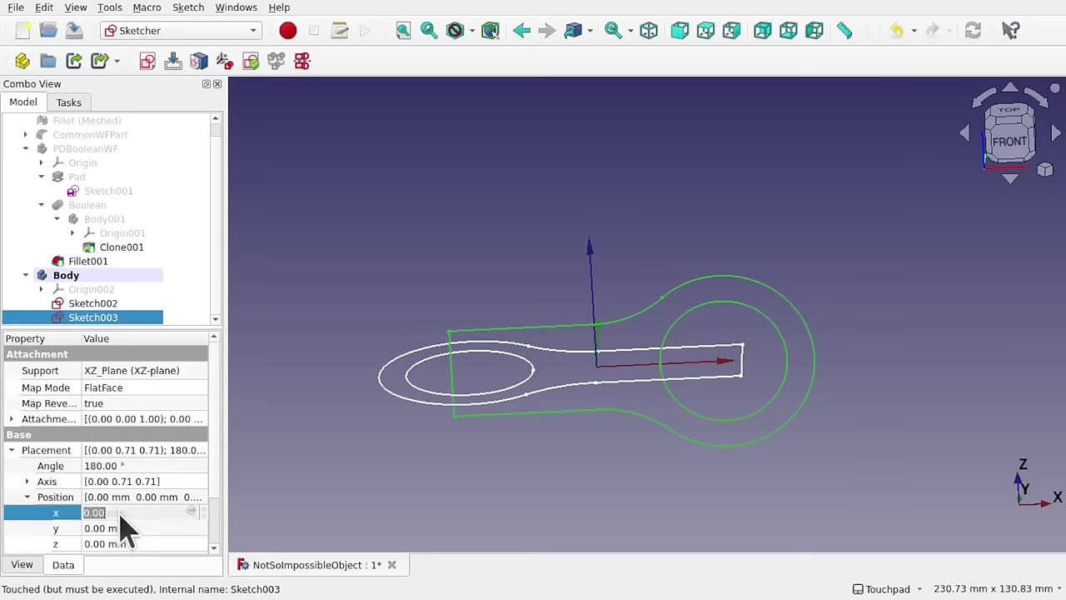
left_click(119, 544)
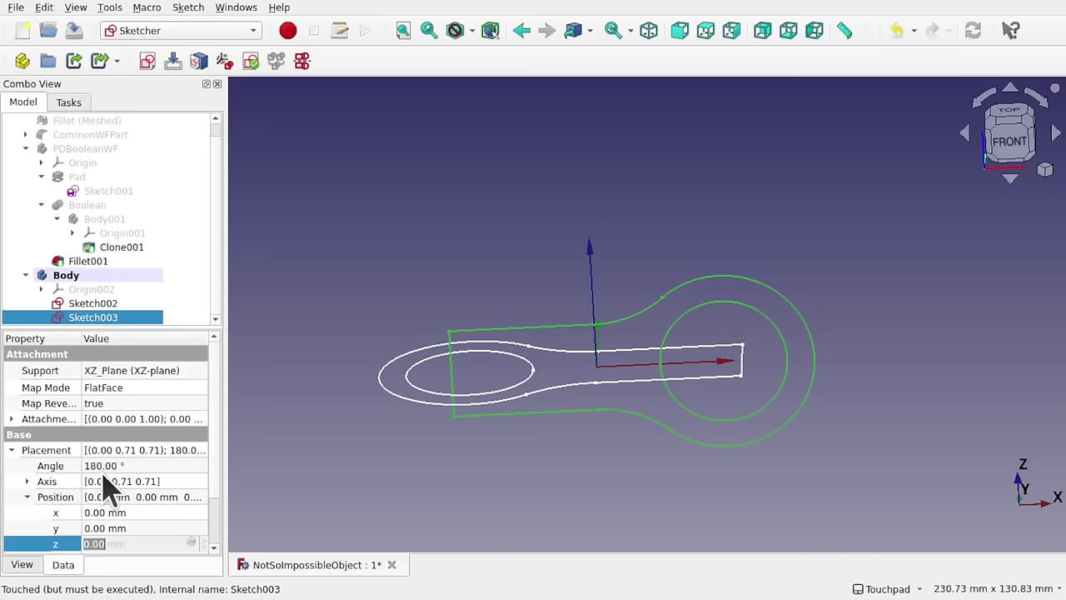
Step: Set the x position of Sketch003's attachment offset to 20 mm so its profile lines up with Sketch002
left_click(12, 418)
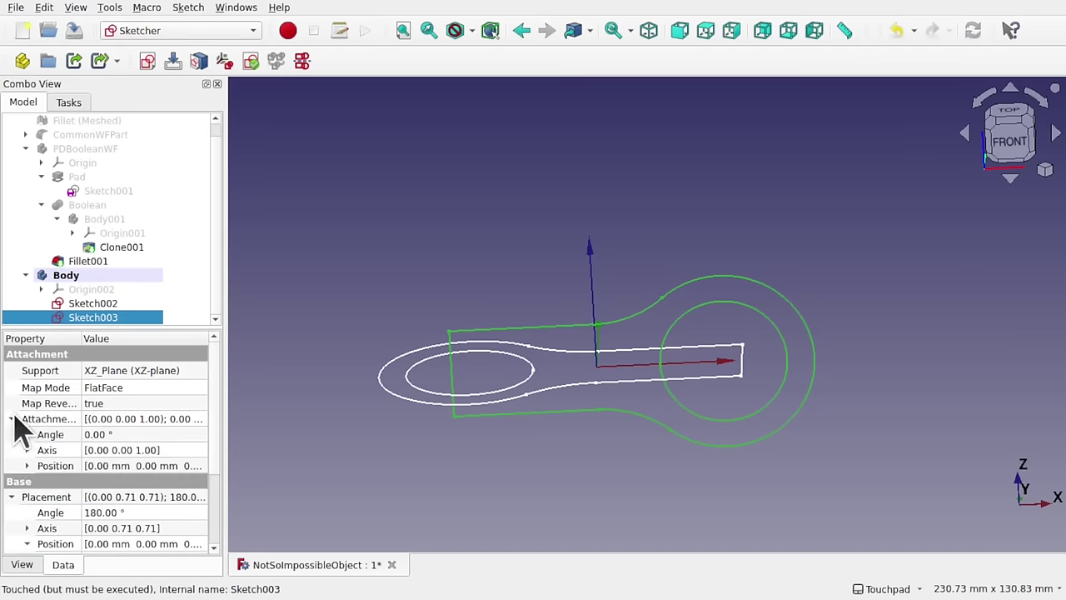
left_click(26, 467)
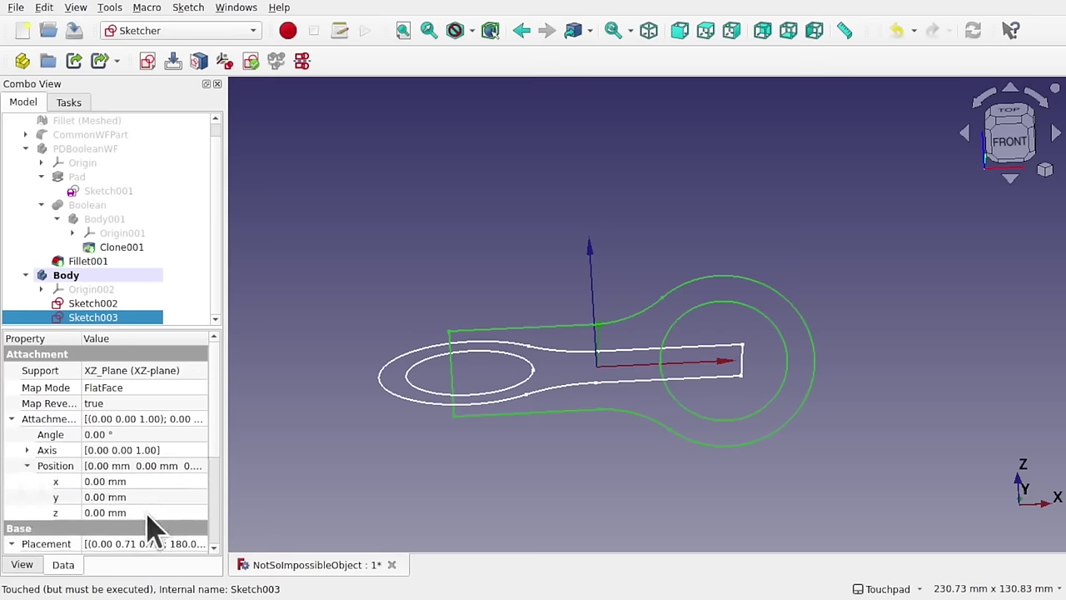
left_click(150, 481)
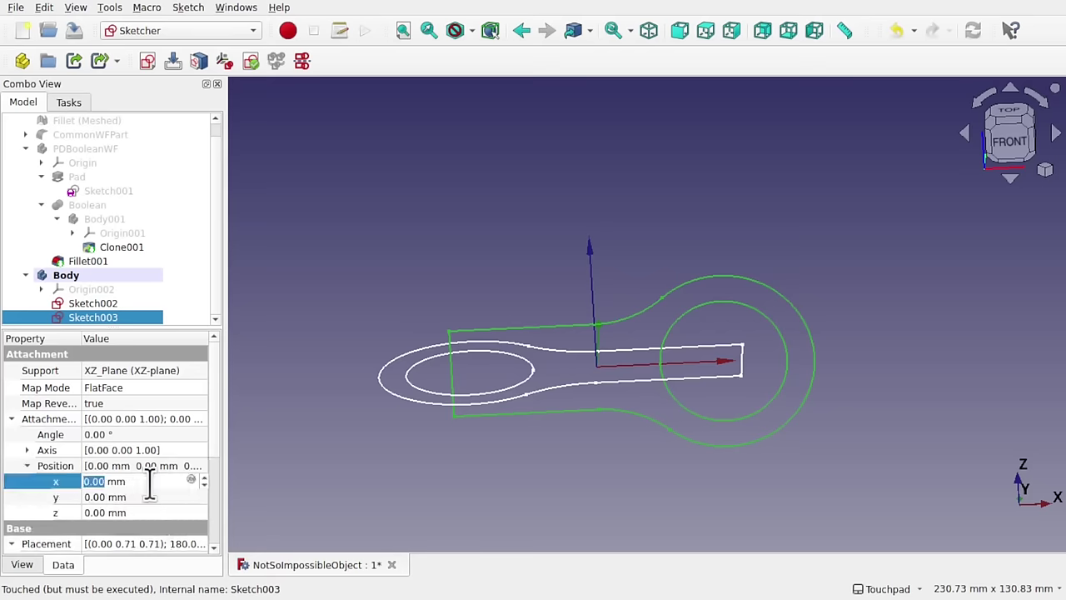
scroll(150, 482, "up", 3)
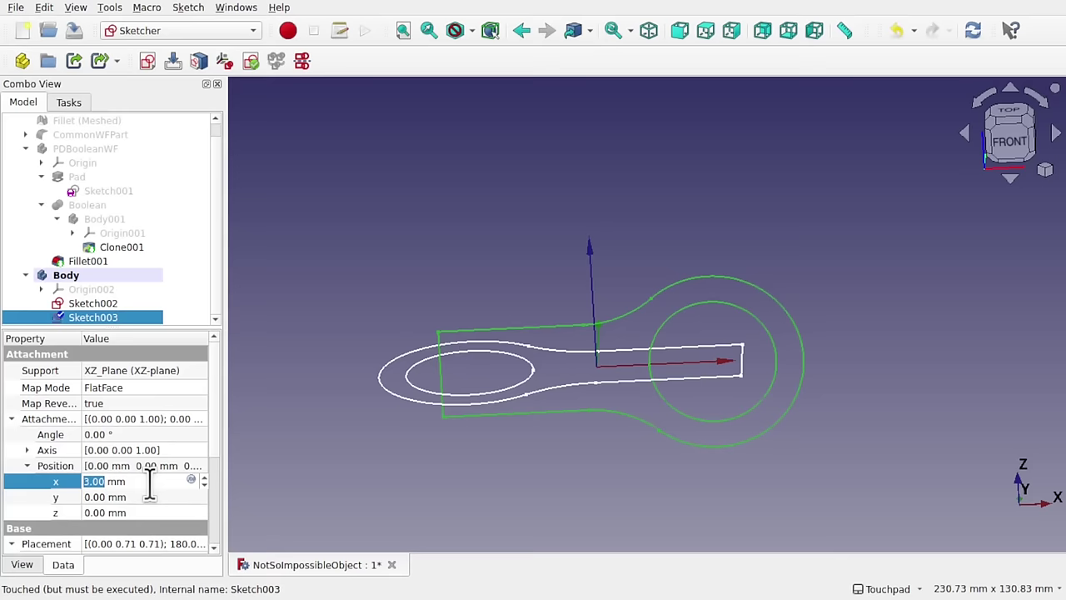
type("-20")
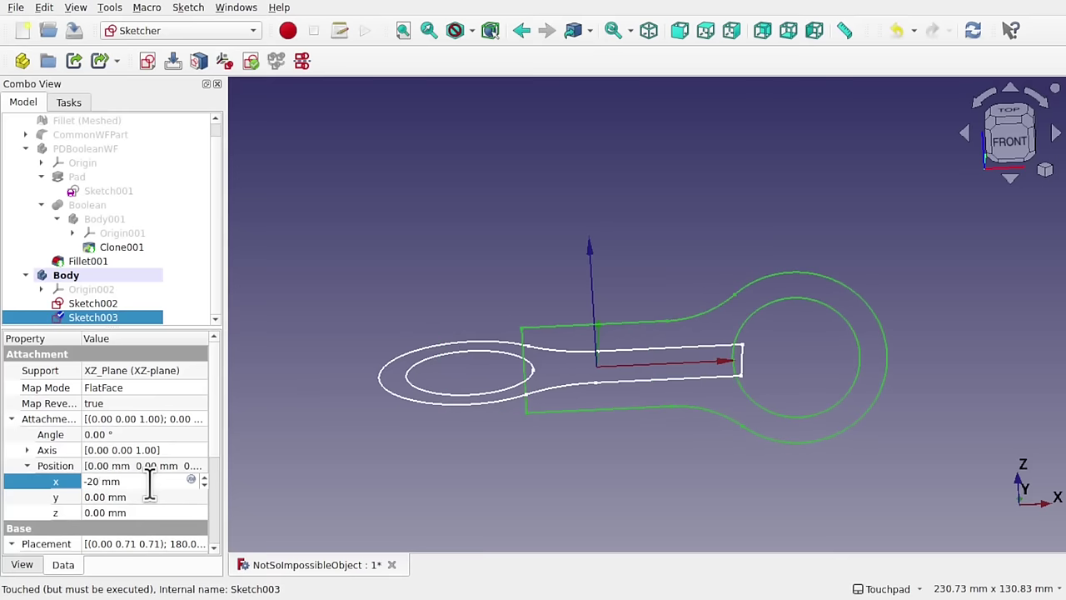
key("BackSpace")
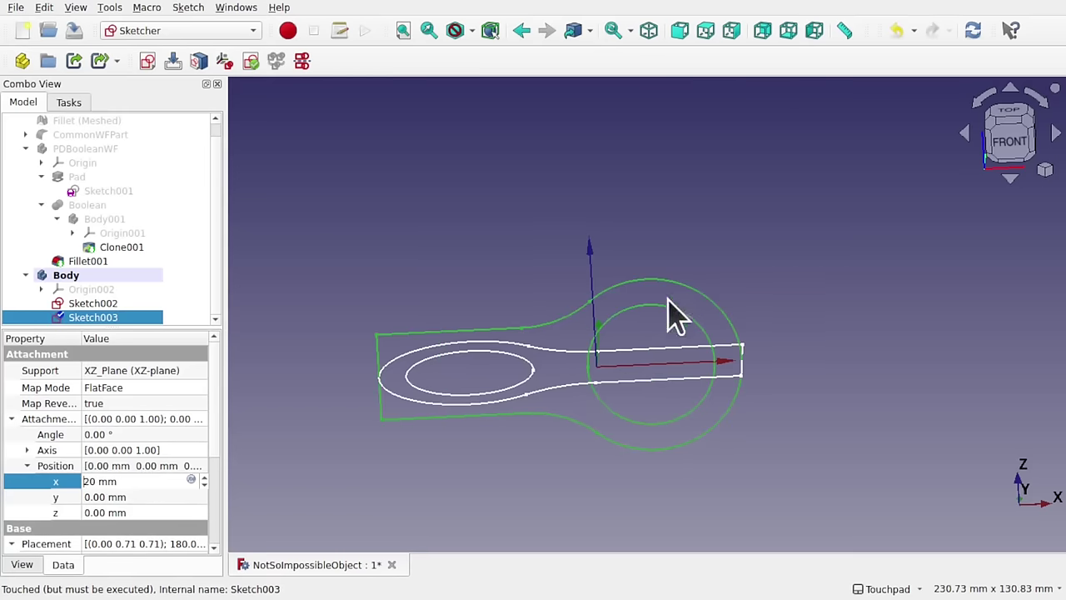
mouse_move(674, 314)
left_mouse_down("alt")
mouse_move(534, 400)
mouse_move(672, 316)
mouse_move(667, 174)
mouse_move(559, 316)
left_mouse_up("alt")
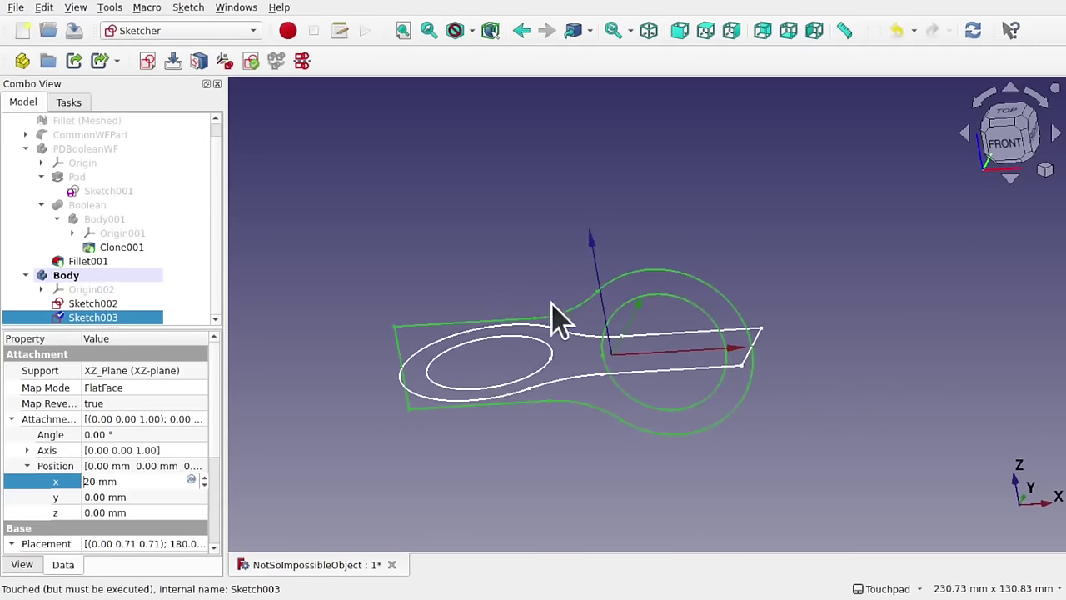
left_click(433, 265)
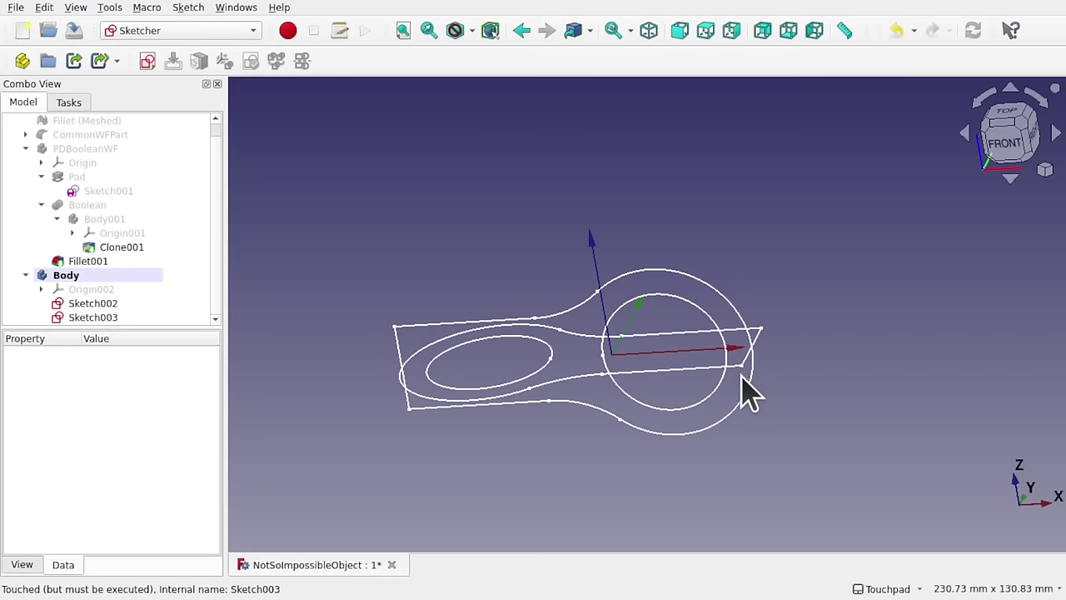
mouse_move(560, 219)
left_mouse_down("alt")
mouse_move(638, 357)
mouse_move(242, 320)
left_mouse_up("alt")
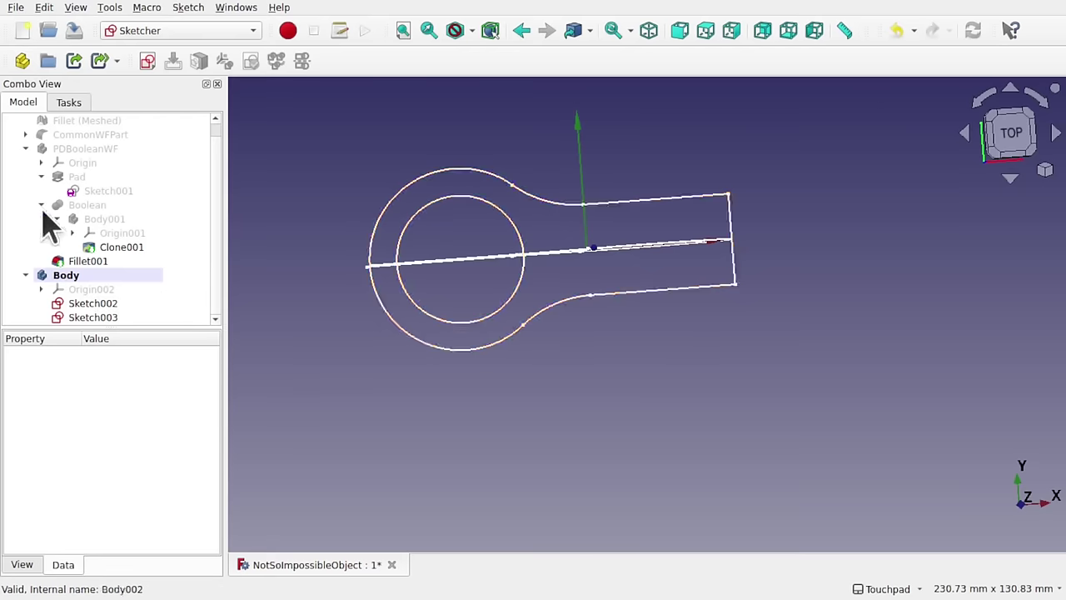
Step: Switch to the Part Design workbench and pad Sketch002 with a length of 50 mm, symmetric to its plane
left_click(169, 33)
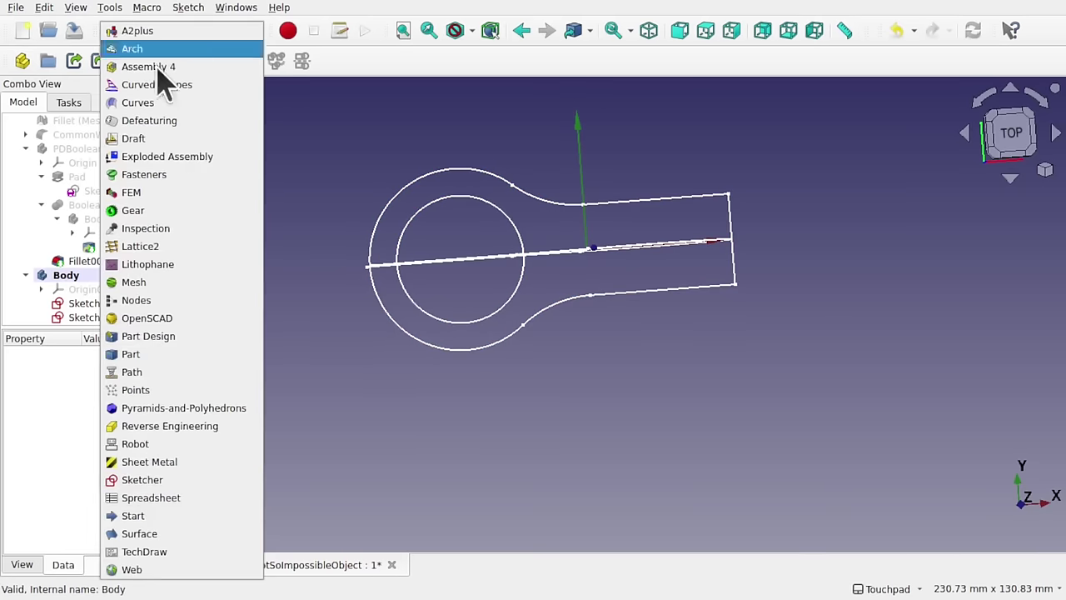
left_click(148, 336)
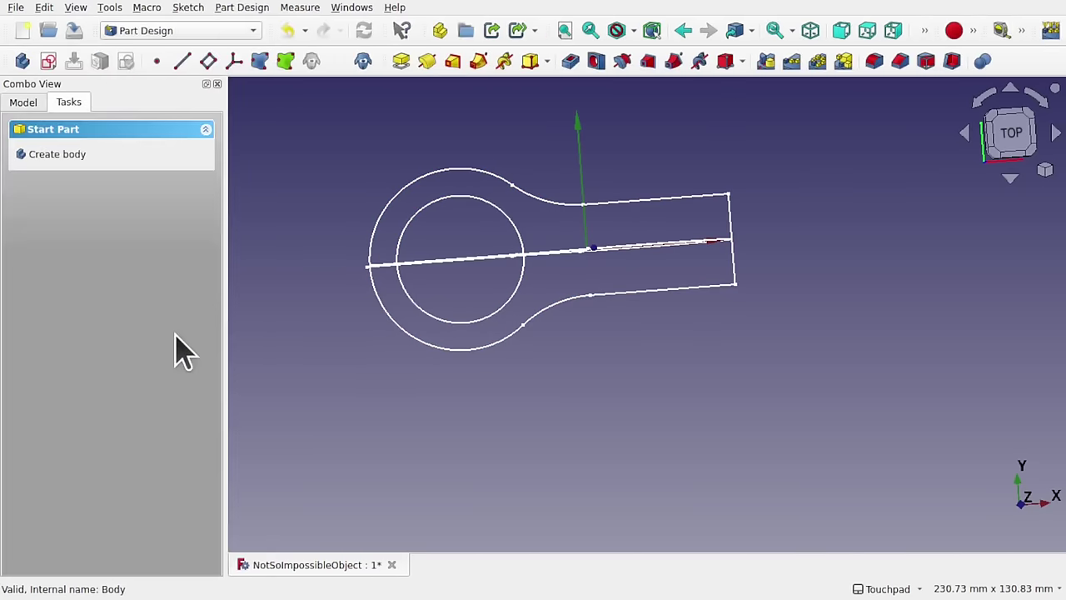
left_click(22, 102)
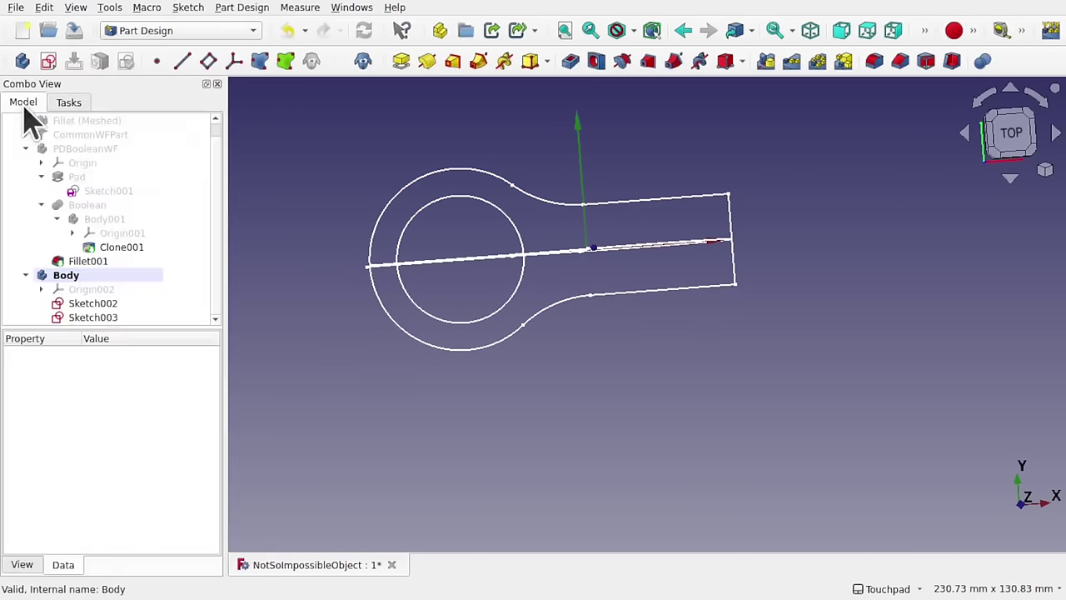
left_click(118, 303)
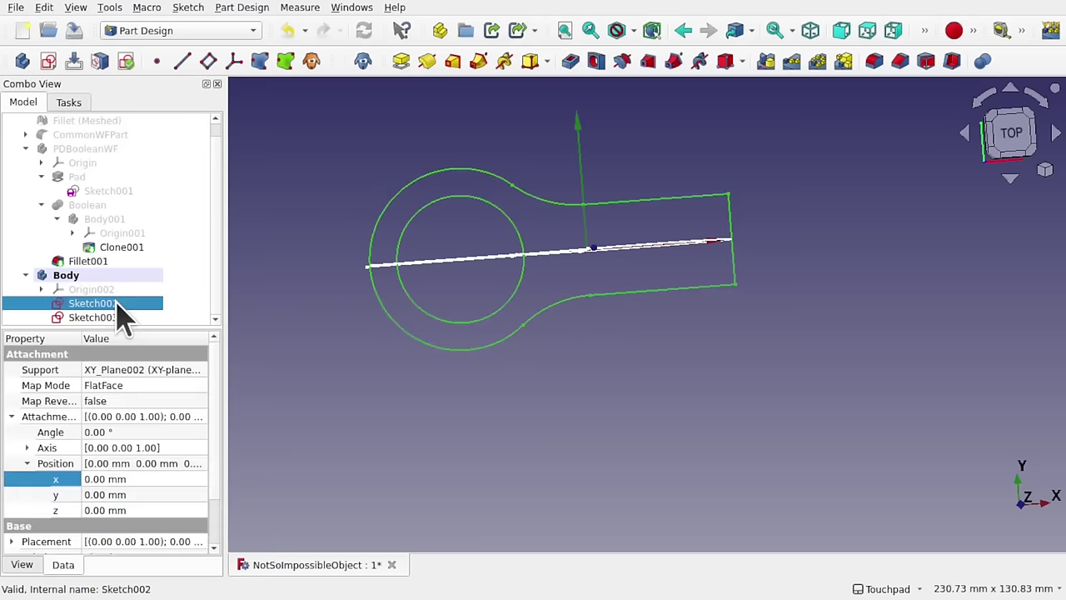
left_click(403, 60)
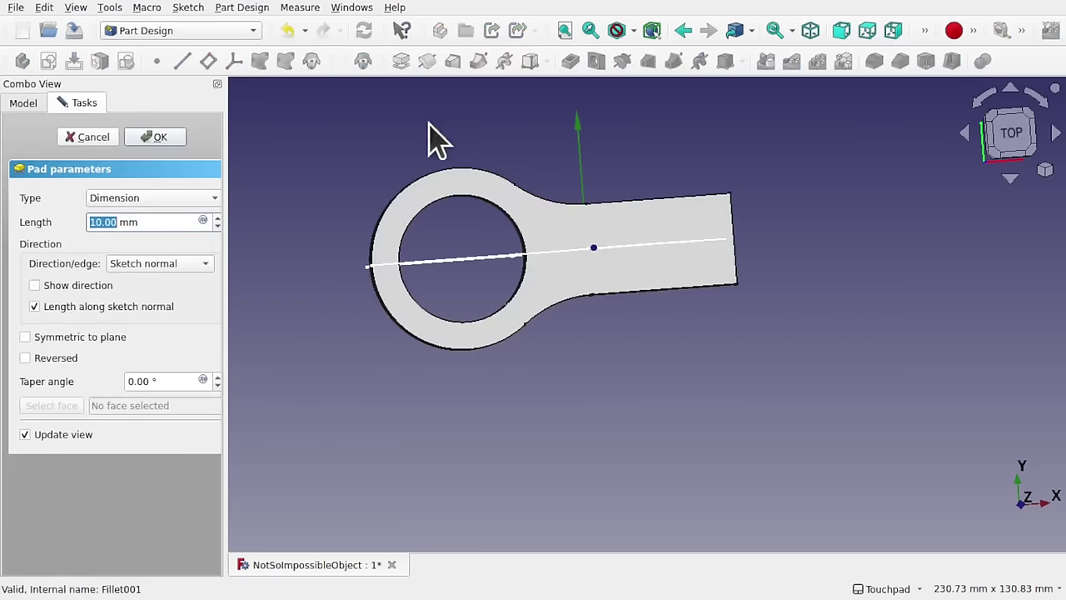
left_click_drag(572, 295, 583, 167, "alt")
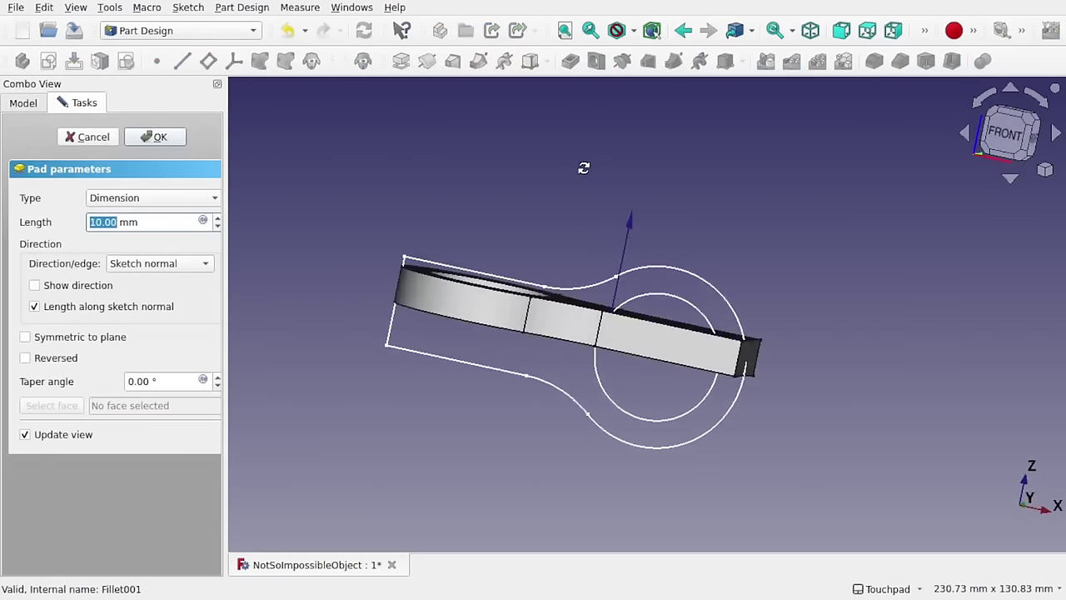
left_click_drag(116, 221, 98, 223)
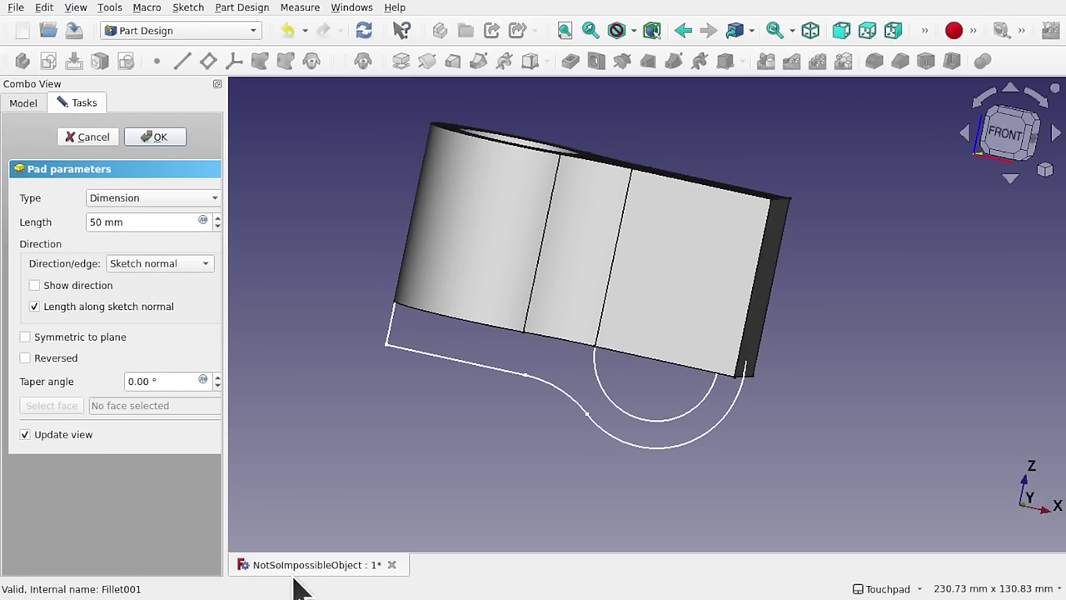
left_click(25, 337)
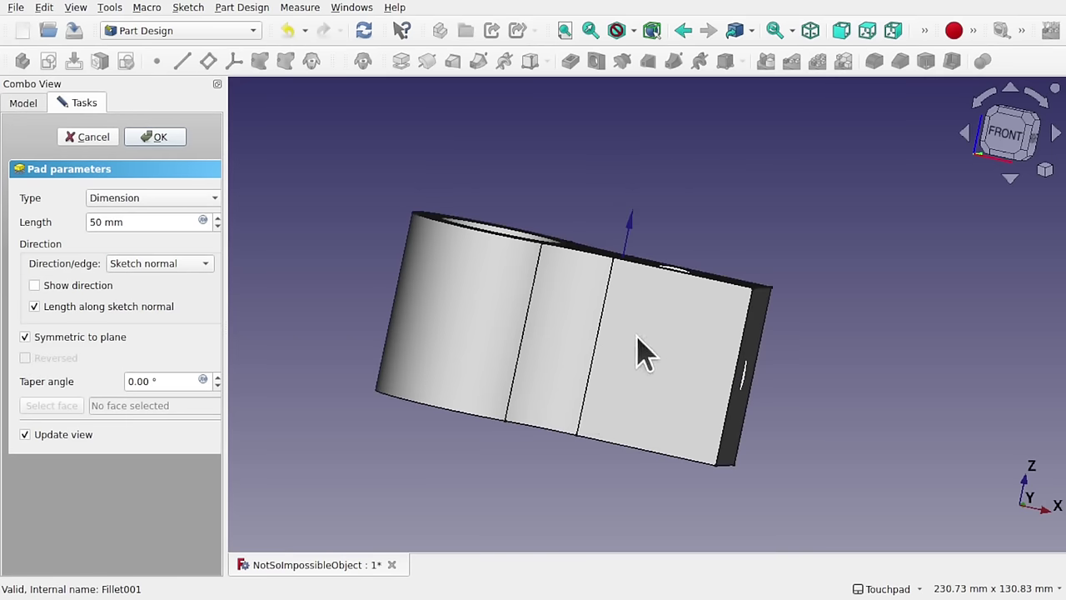
middle_click_drag(640, 354, 652, 428)
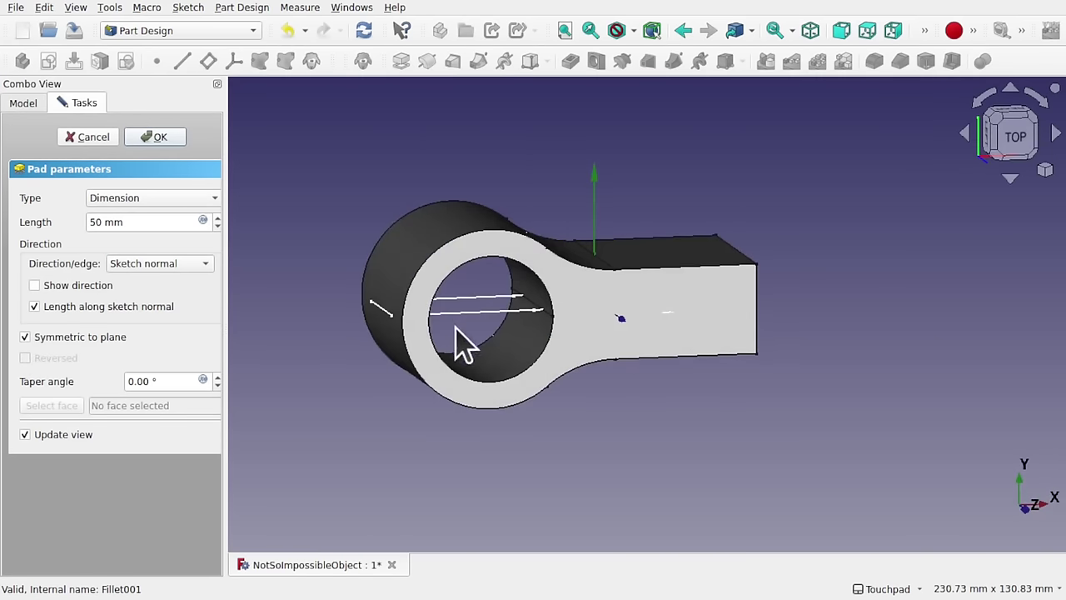
middle_click_drag(463, 344, 260, 178)
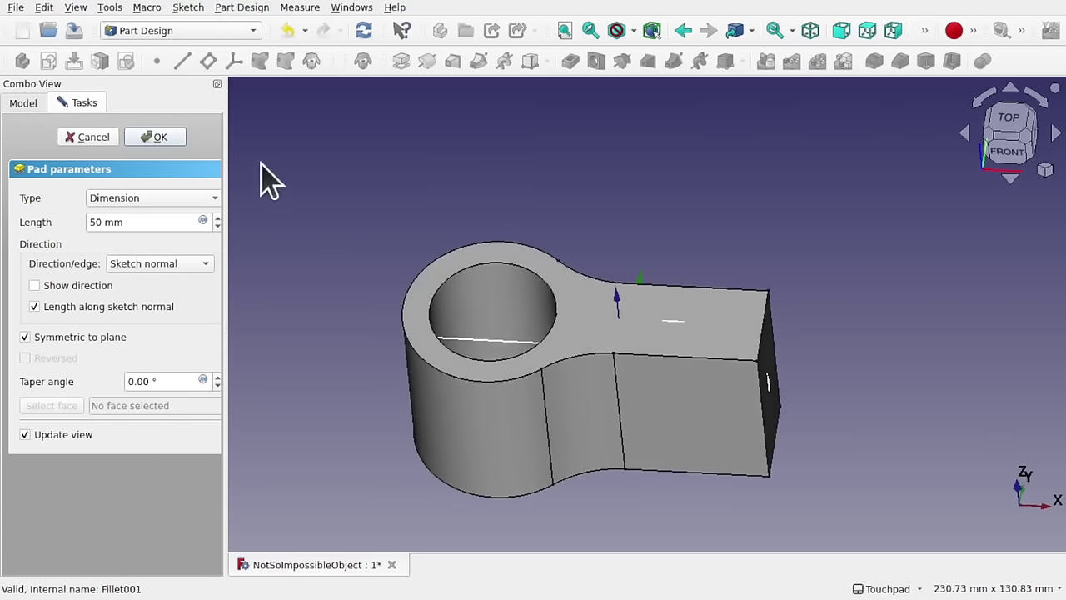
left_click(160, 137)
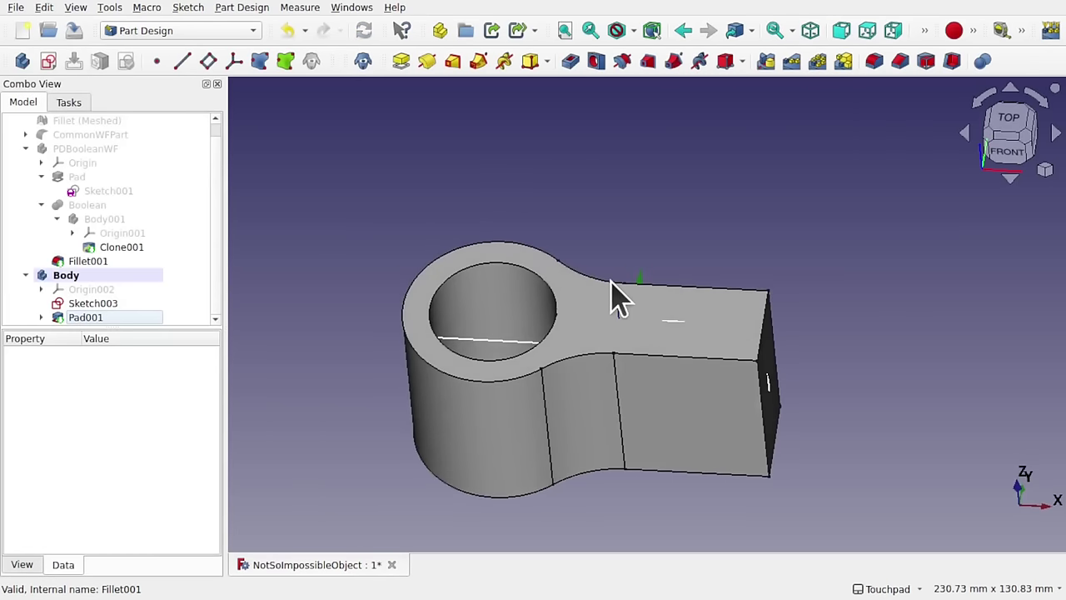
Step: Try a Through all pocket of Sketch003, symmetric to plane, in the padded body and cancel it
mouse_move(613, 295)
middle_mouse_down()
mouse_move(631, 381)
mouse_move(644, 376)
mouse_move(634, 399)
mouse_move(599, 383)
middle_mouse_up()
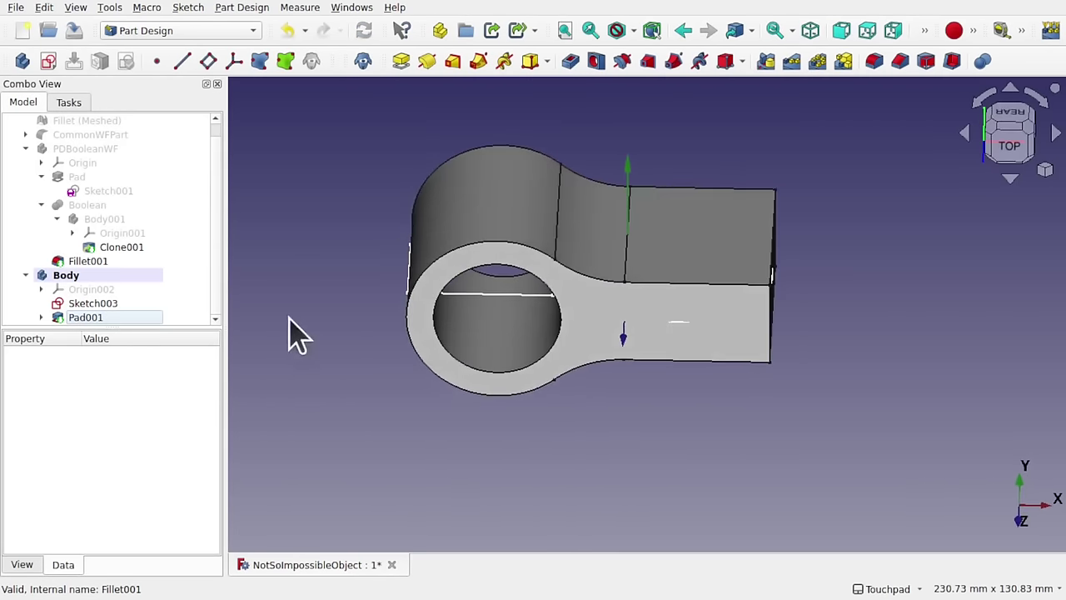
left_click(127, 304)
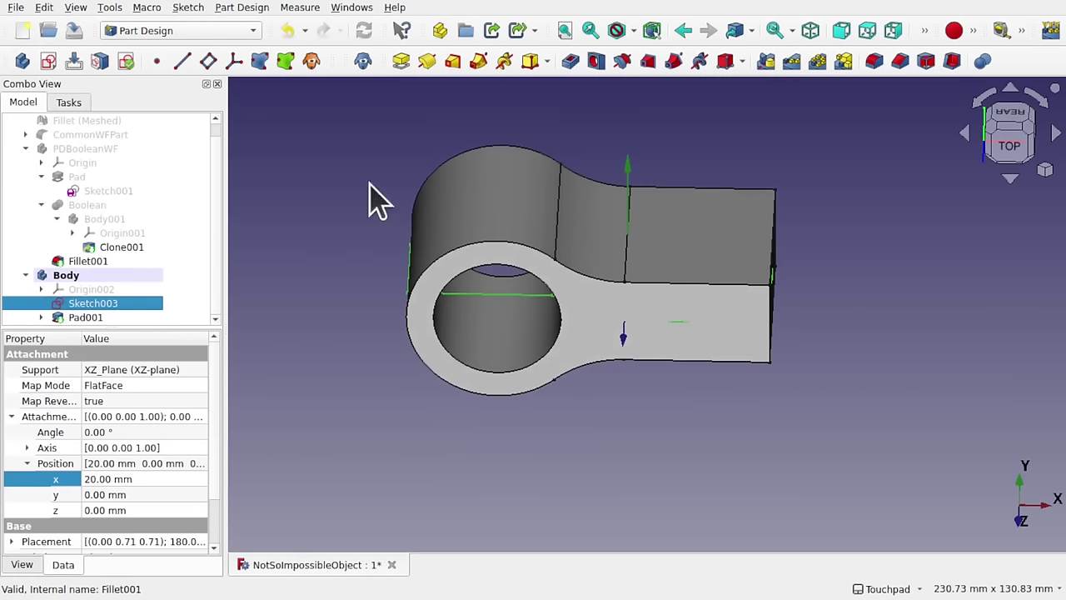
left_click(572, 63)
left_click_drag(606, 171, 593, 222, "alt")
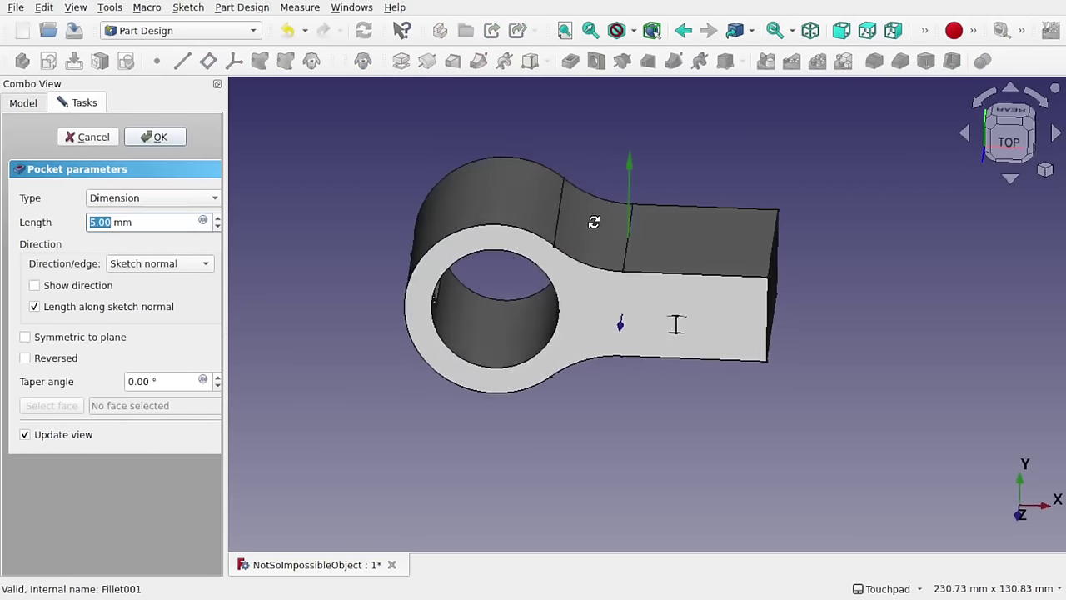
left_click(174, 199)
left_click(172, 225)
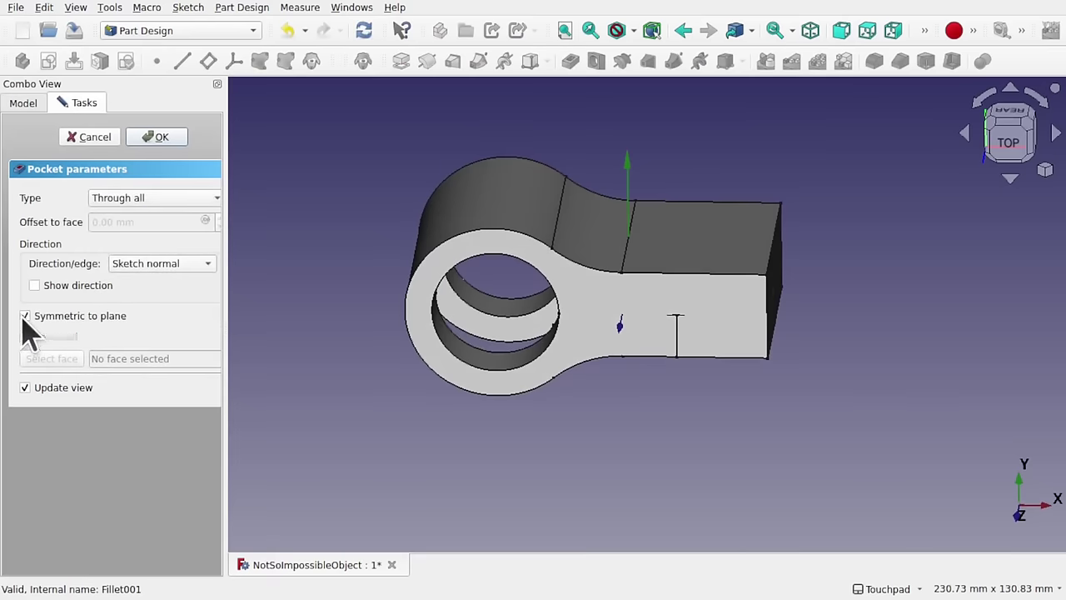
left_click_drag(571, 399, 581, 423, "alt")
left_click_drag(596, 466, 612, 315, "alt")
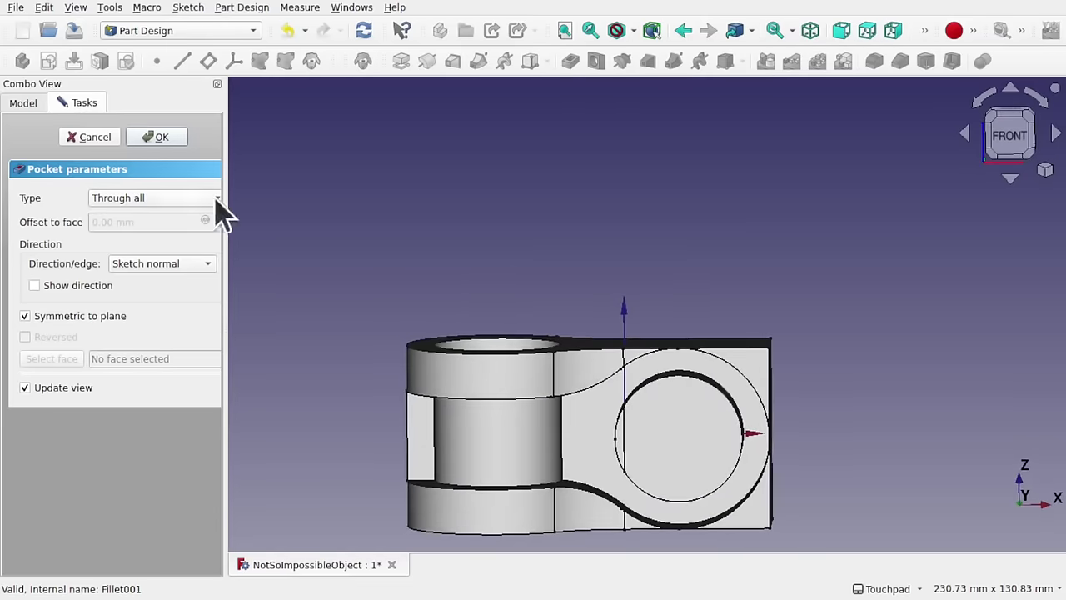
left_click(92, 138)
Step: Open Sketch003 for editing and turn on the section view at its sketch plane
left_click_drag(554, 285, 607, 374, "alt")
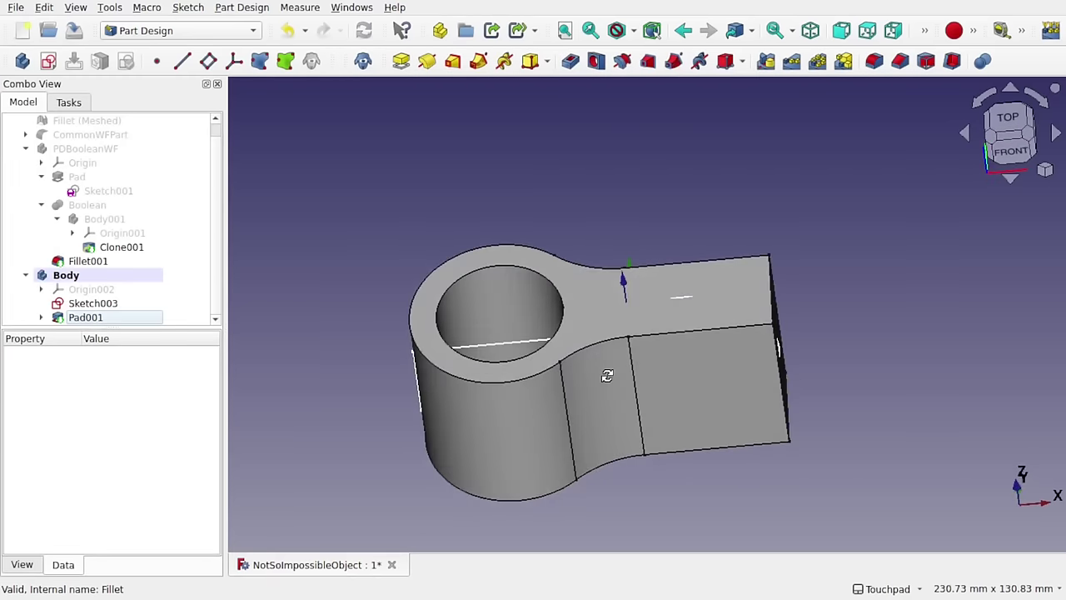
double_click(122, 304)
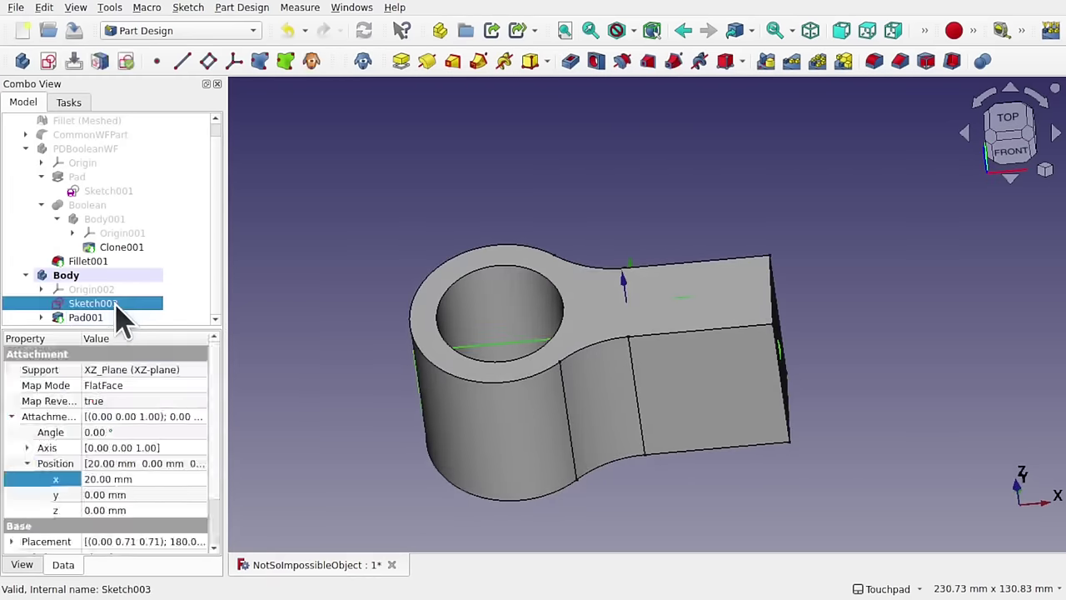
mouse_move(774, 374)
left_mouse_down("alt")
mouse_move(744, 443)
mouse_move(763, 481)
mouse_move(433, 152)
left_mouse_up("alt")
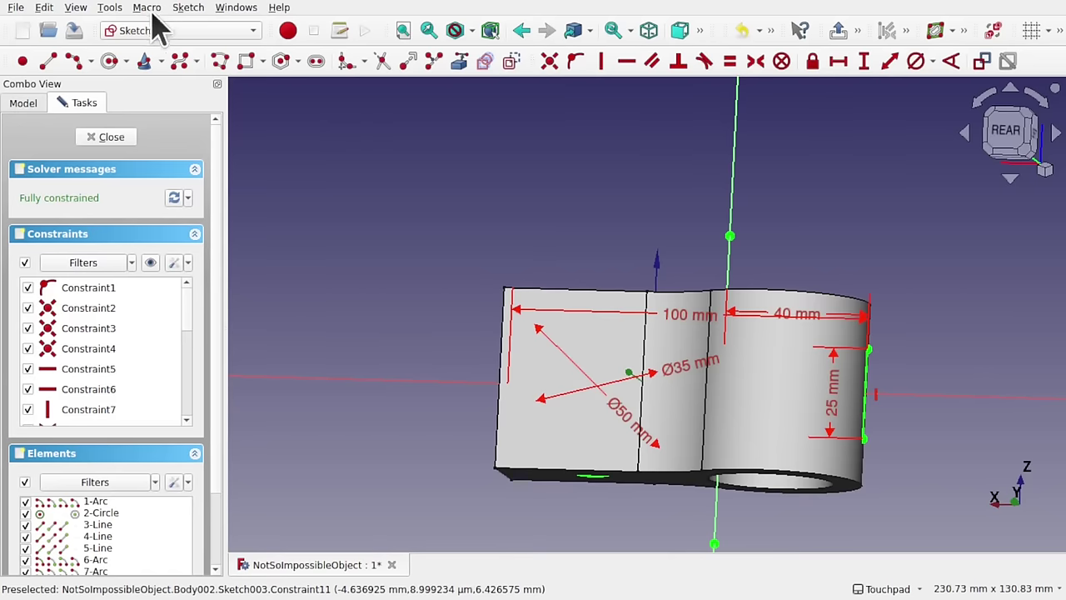
left_click(188, 10)
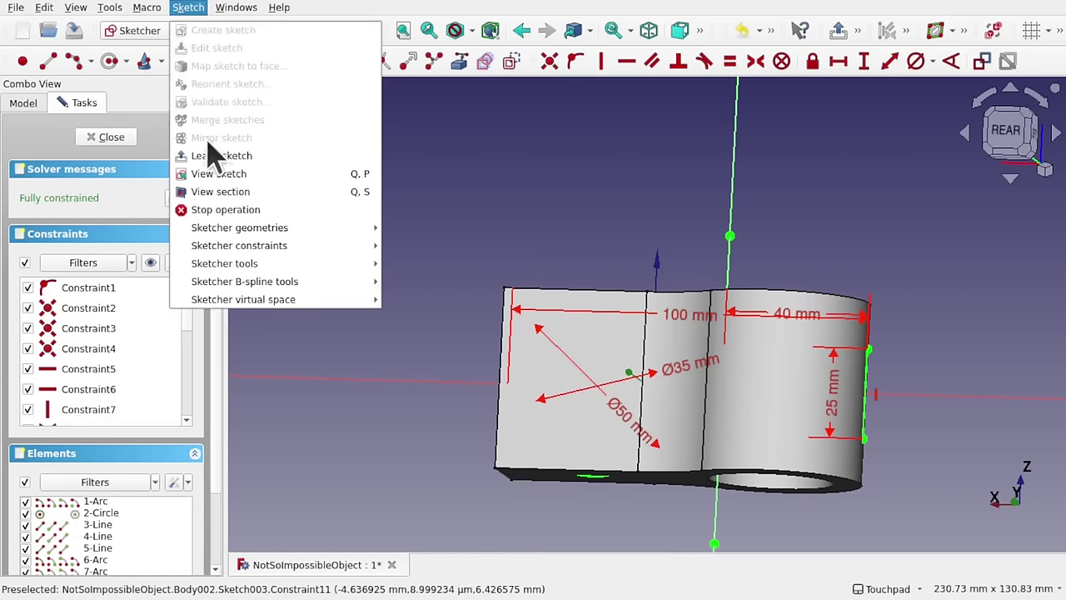
left_click(240, 193)
left_click_drag(654, 325, 564, 264, "alt")
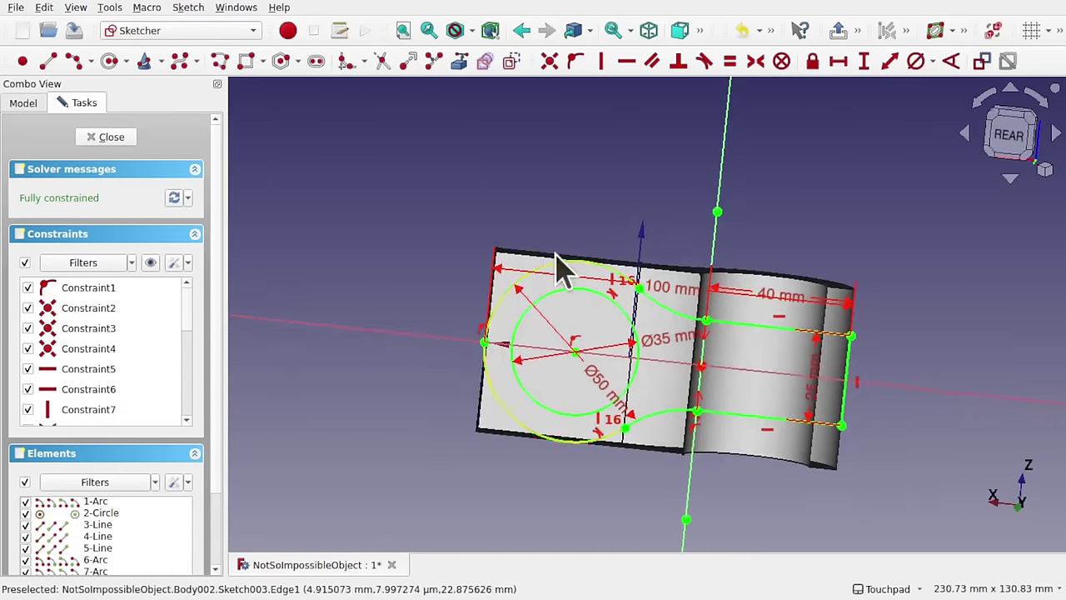
Step: Draw a rectangle in Sketch003 that encloses the whole profile and the padded body
left_click(246, 62)
left_click(459, 182)
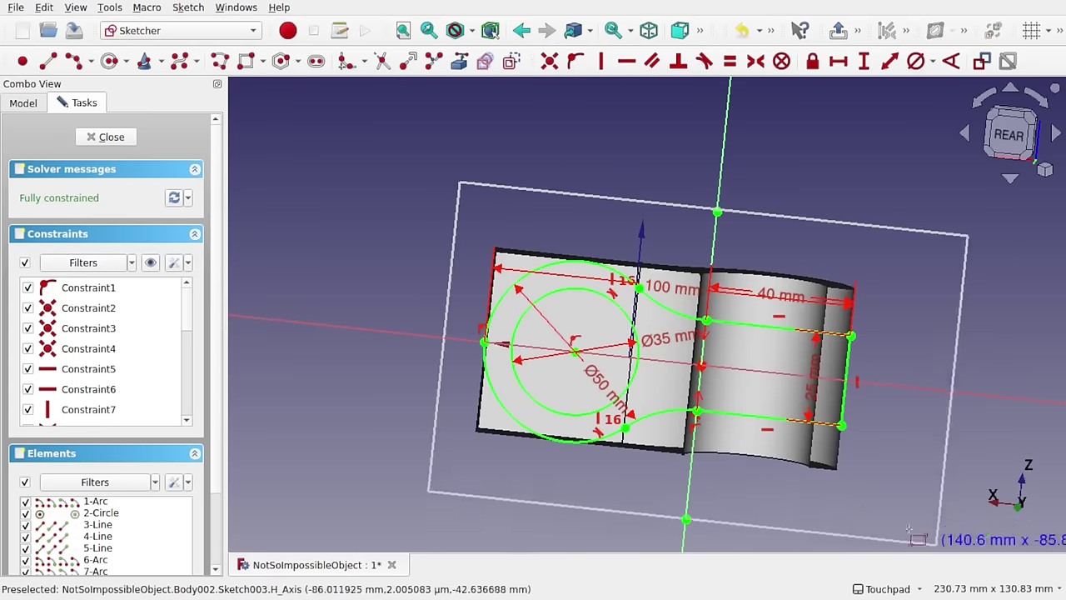
left_click(872, 517)
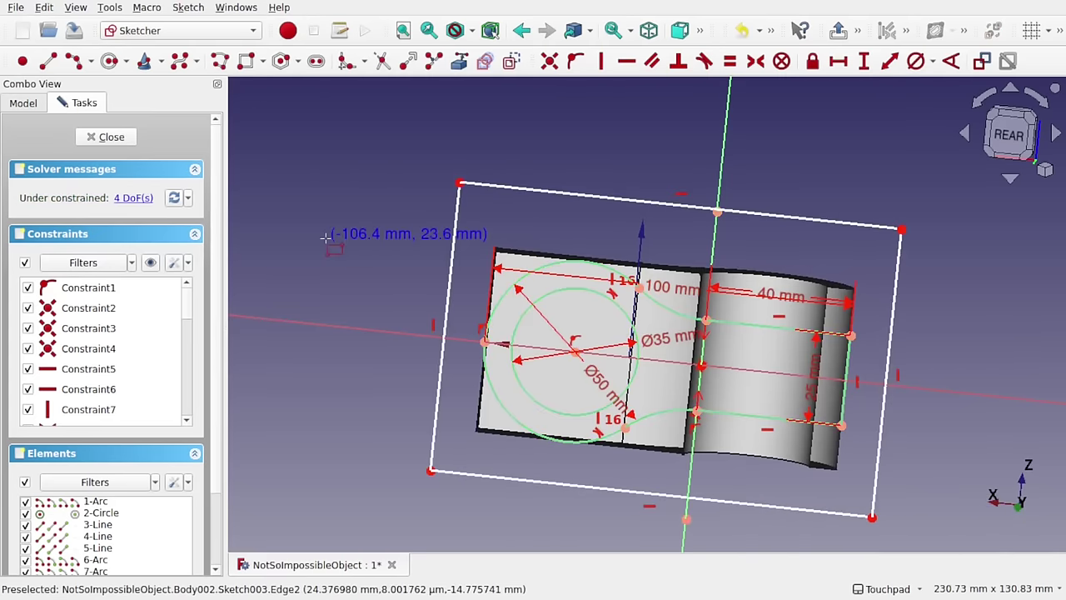
Step: Finish editing Sketch003, then hide and show Pad001 again to inspect the profile inside its enclosing rectangle
left_click(102, 138)
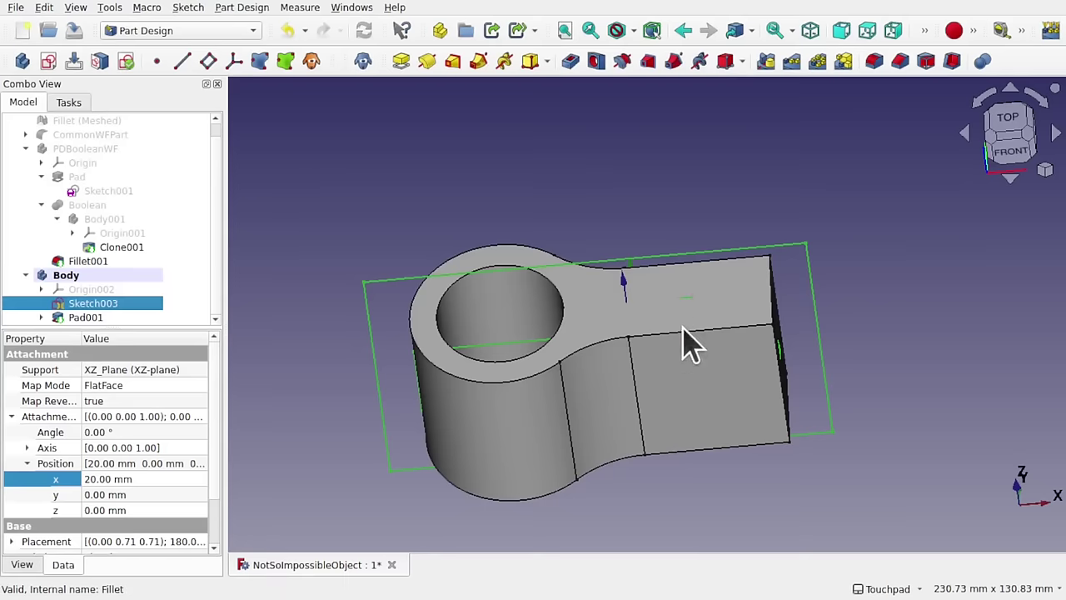
middle_click_drag(683, 344, 738, 305)
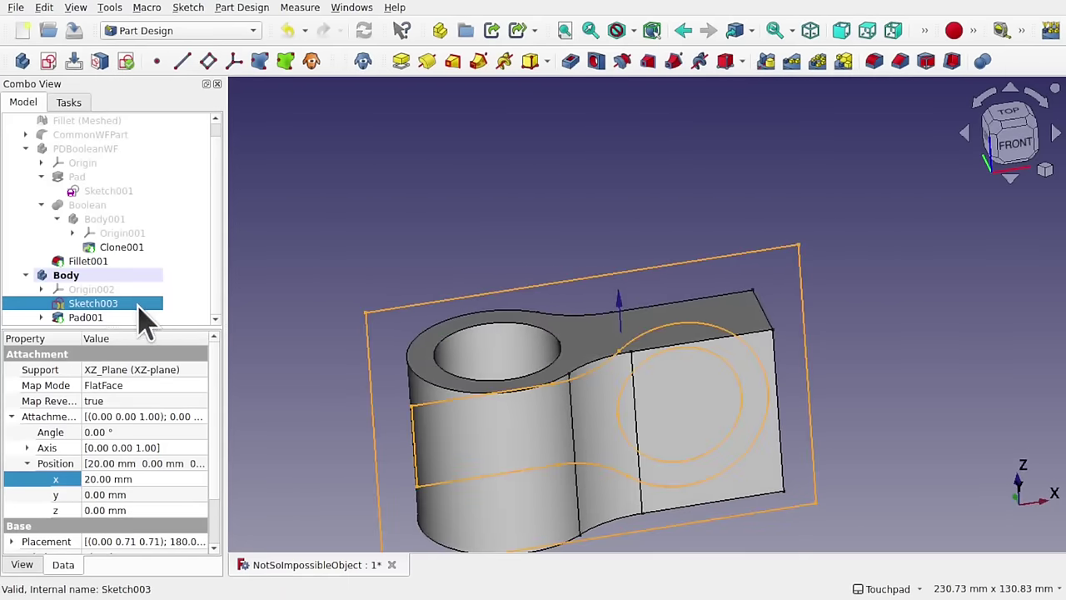
left_click(92, 317)
key("space")
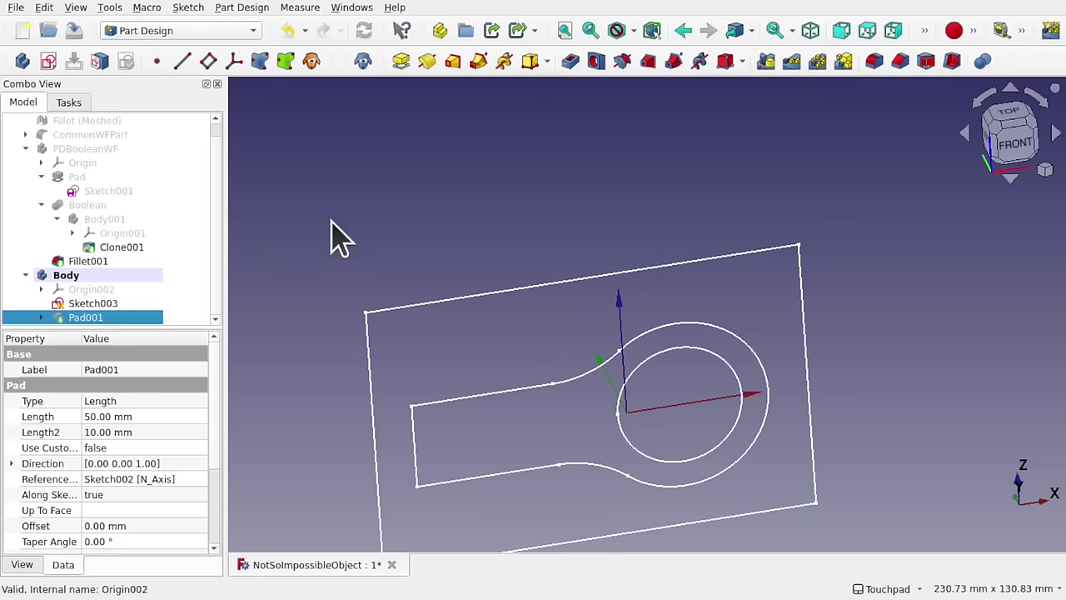
key("space")
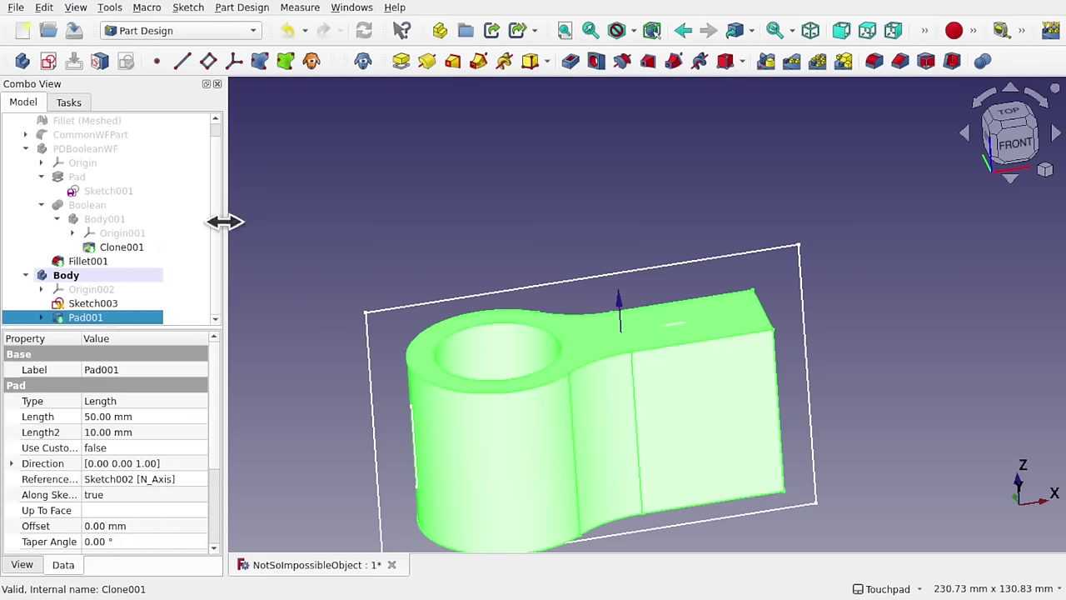
Step: Pocket Sketch003 through the padded body with type Through all, symmetric to plane
left_click(112, 304)
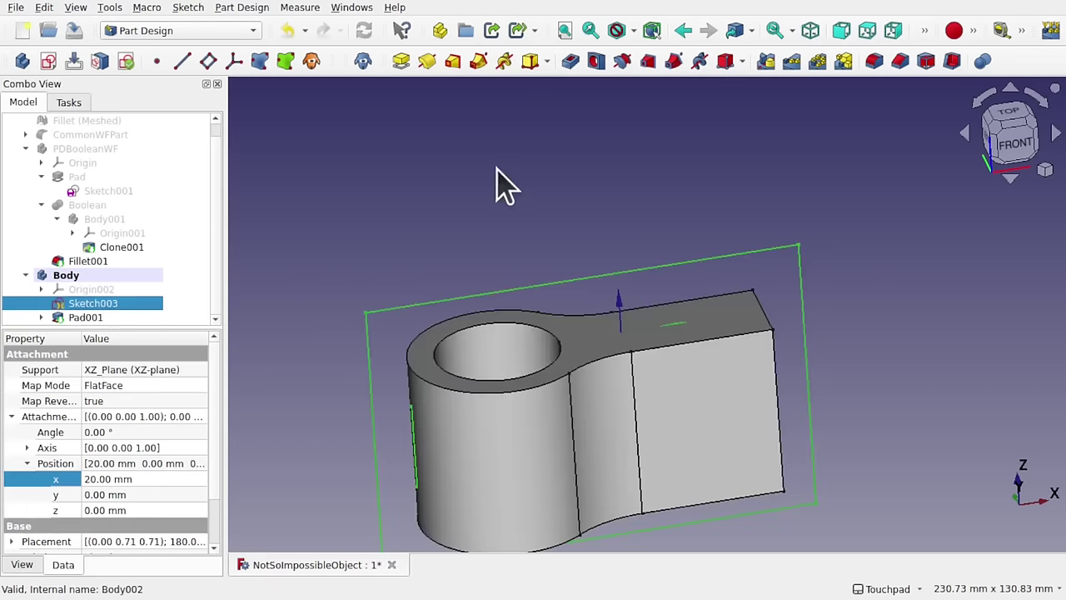
left_click(572, 64)
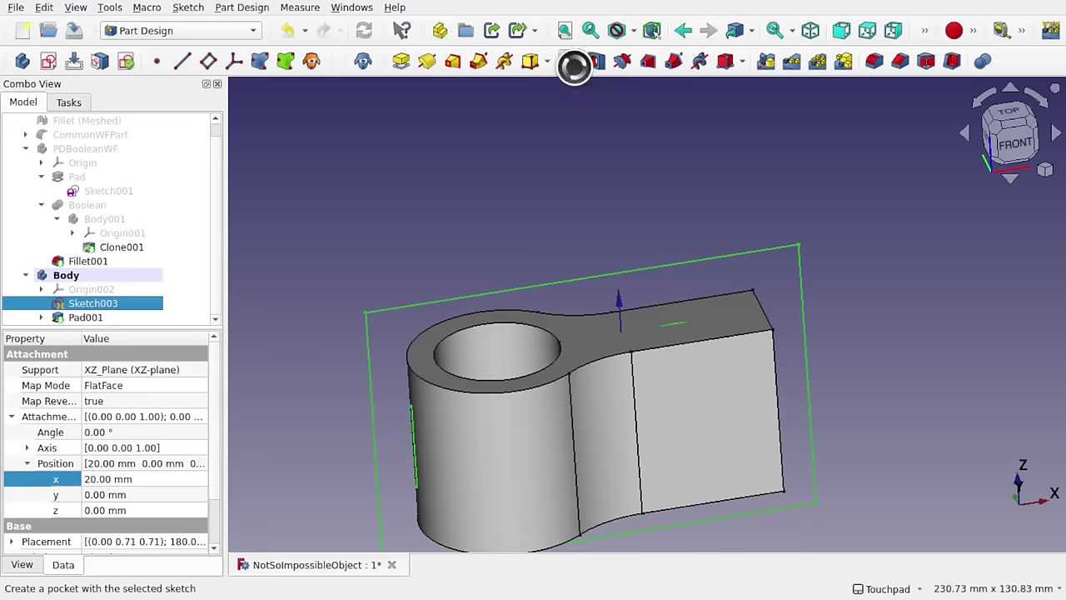
left_click_drag(536, 143, 629, 306, "alt")
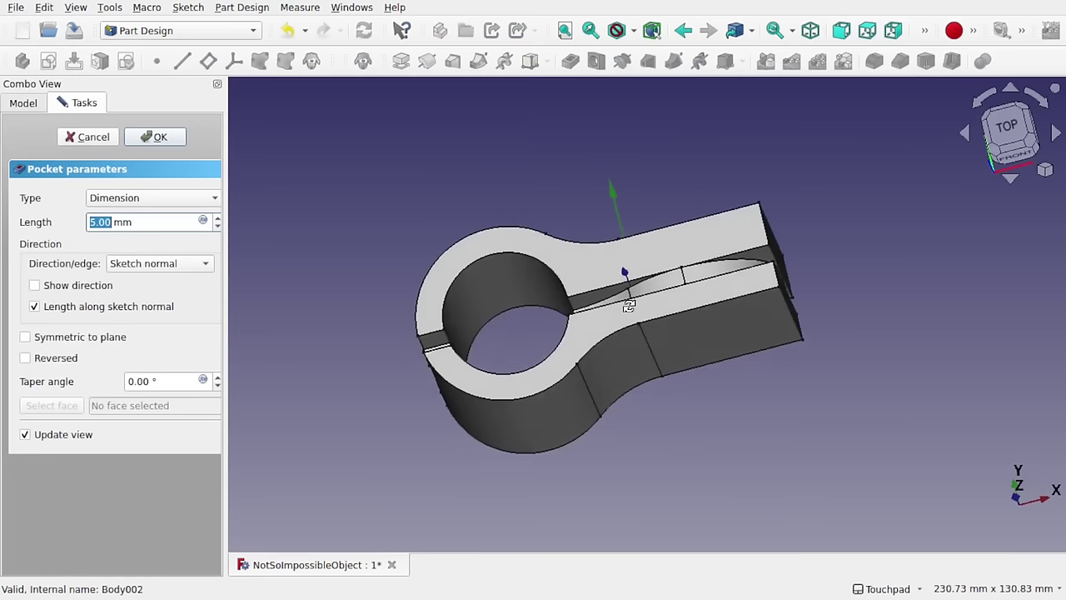
left_click(166, 201)
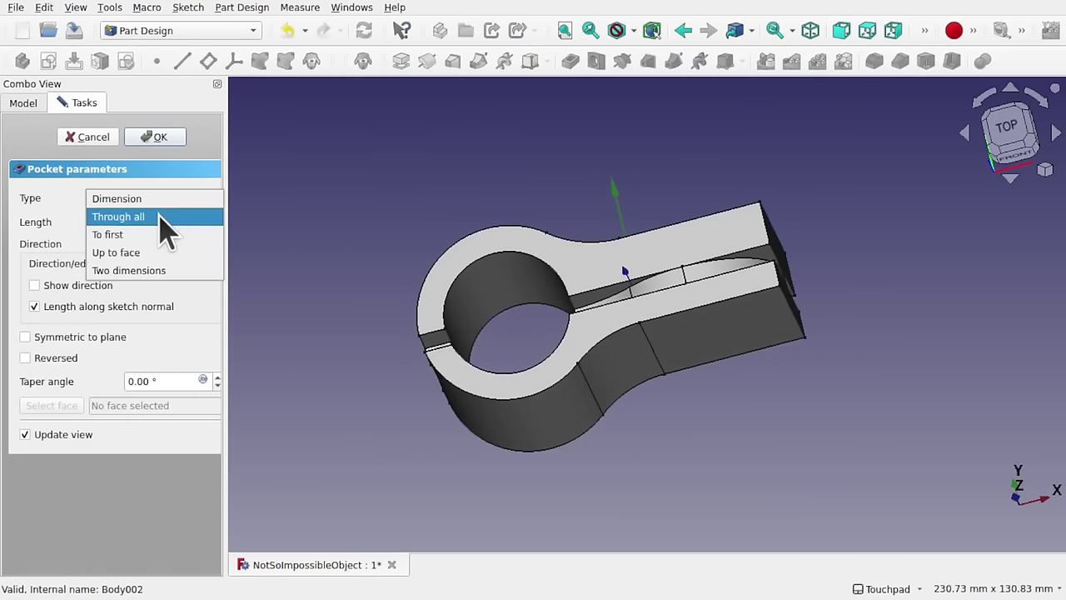
left_click(161, 217)
left_click_drag(506, 333, 588, 302, "alt")
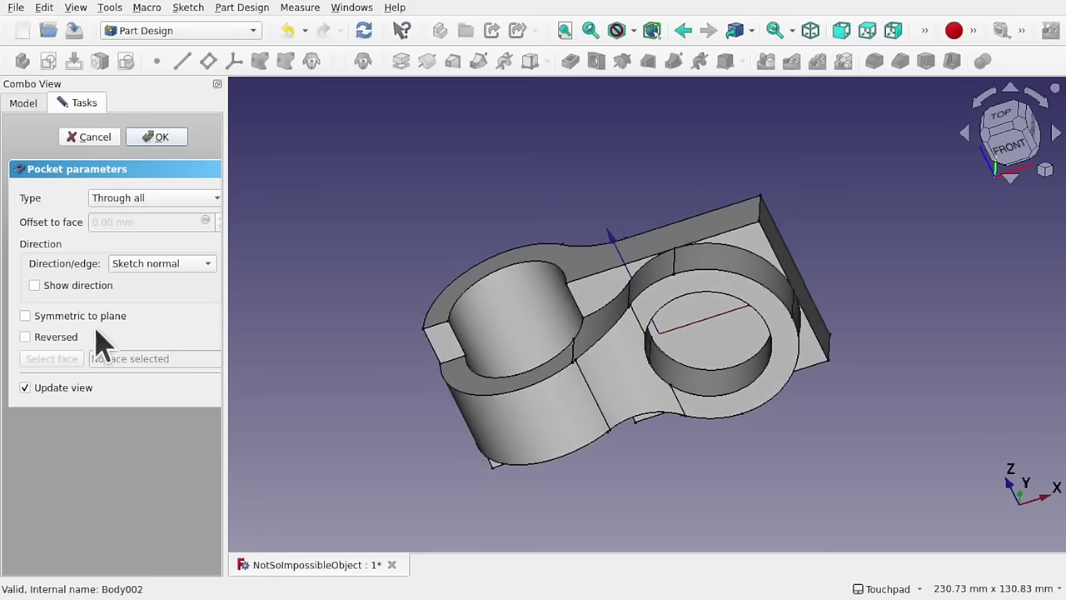
left_click(26, 316)
left_click_drag(605, 221, 708, 250, "alt")
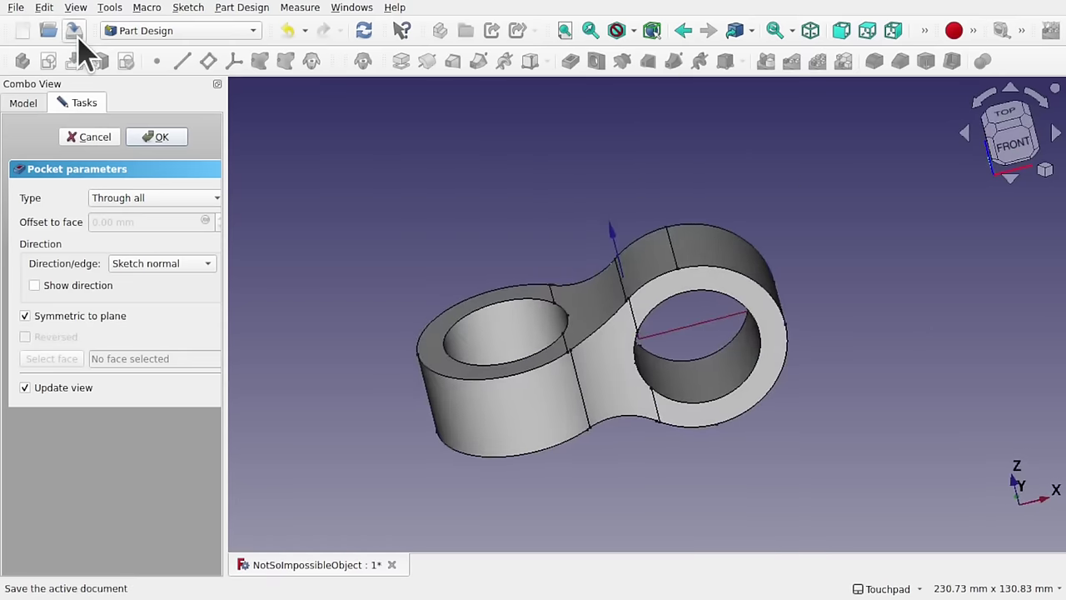
left_click(158, 138)
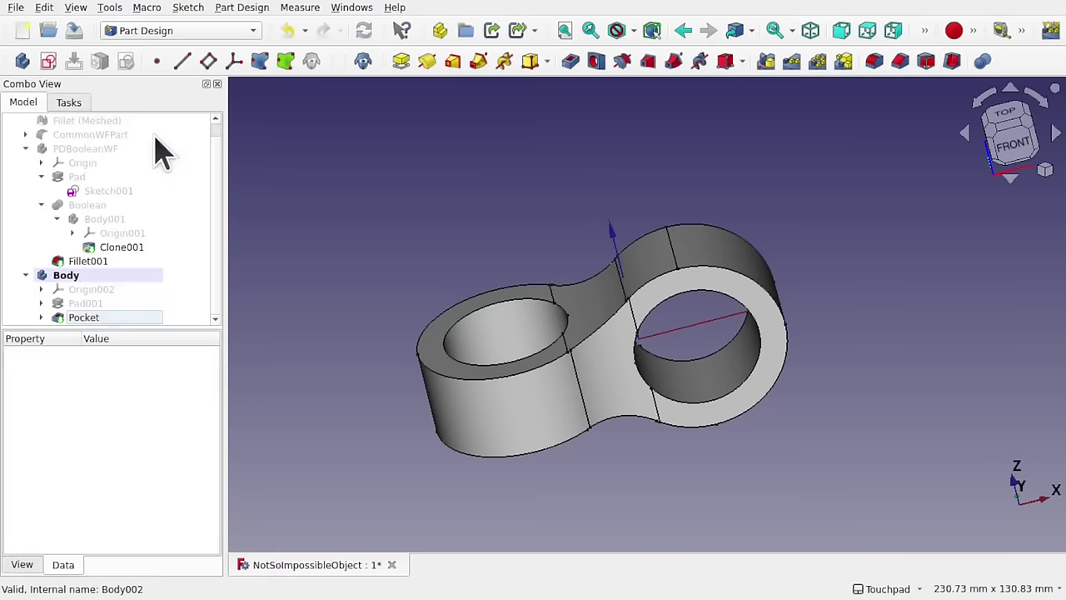
Step: Fillet the pocketed body's upper front outer edge with a 2 mm radius
left_click(450, 382)
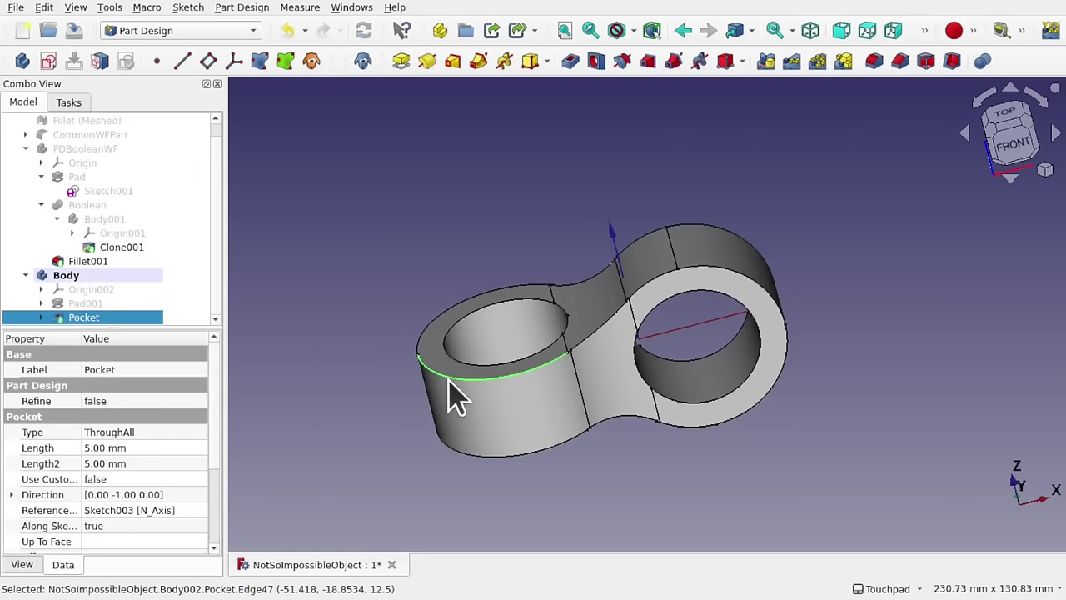
left_click(874, 67)
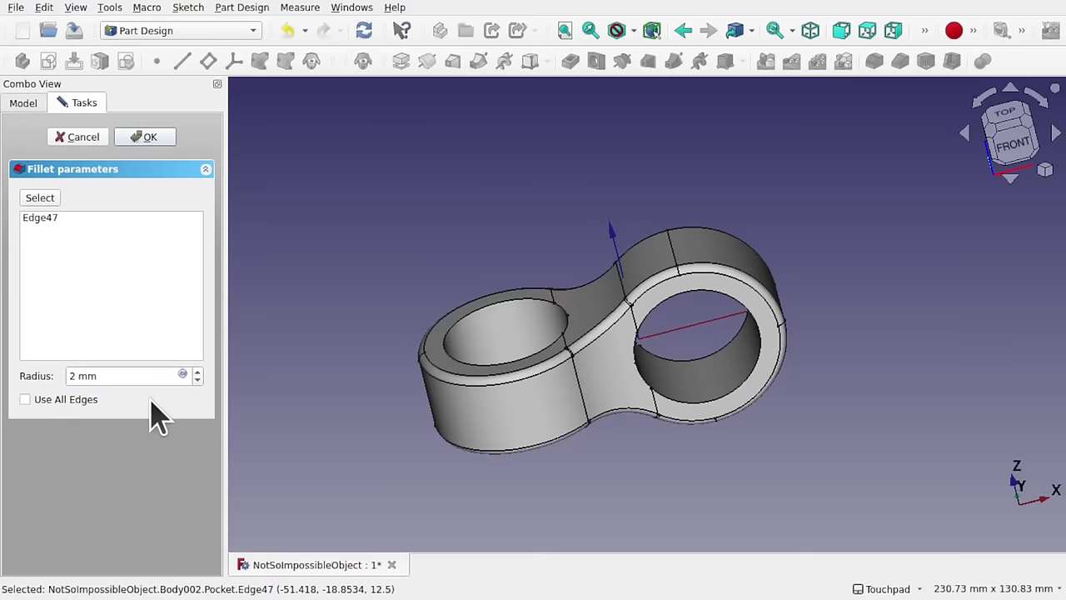
left_click(163, 139)
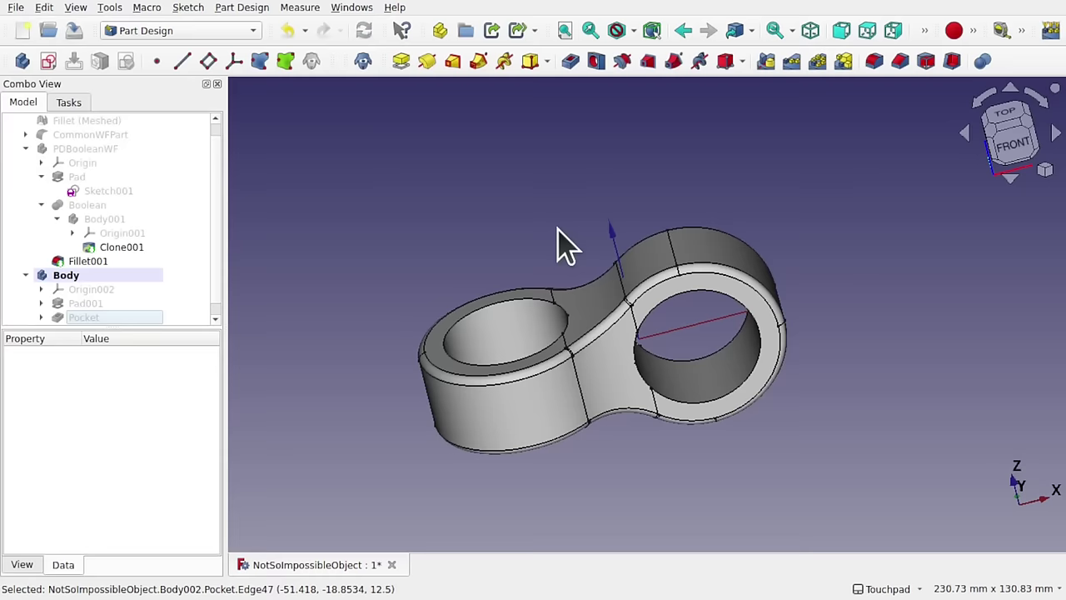
left_click_drag(688, 245, 718, 265, "alt")
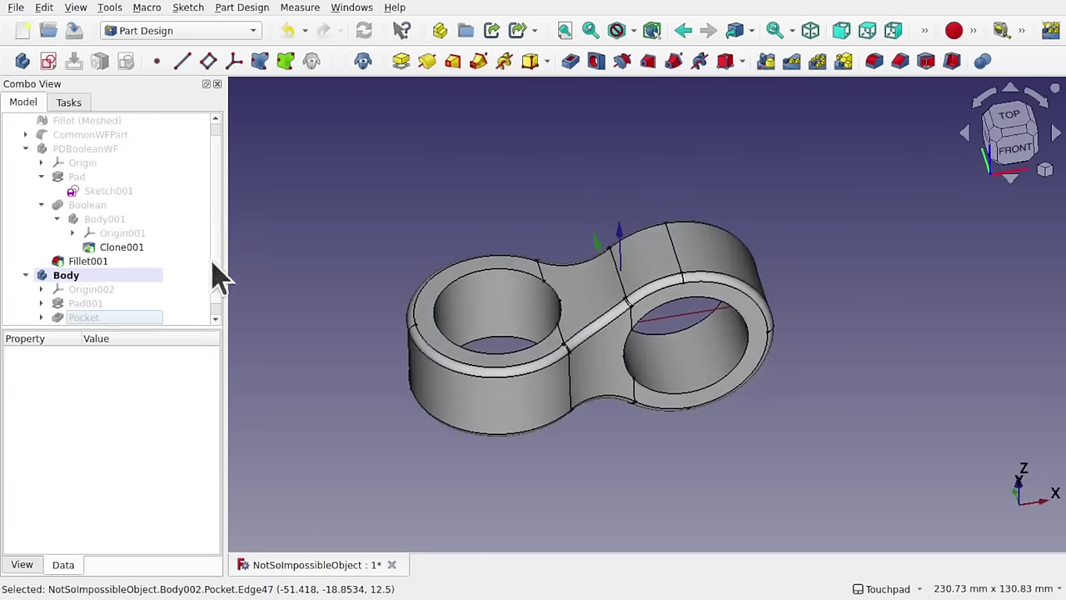
Step: Rename the active body as PDReversePockerWF
scroll(212, 275, "down", 1)
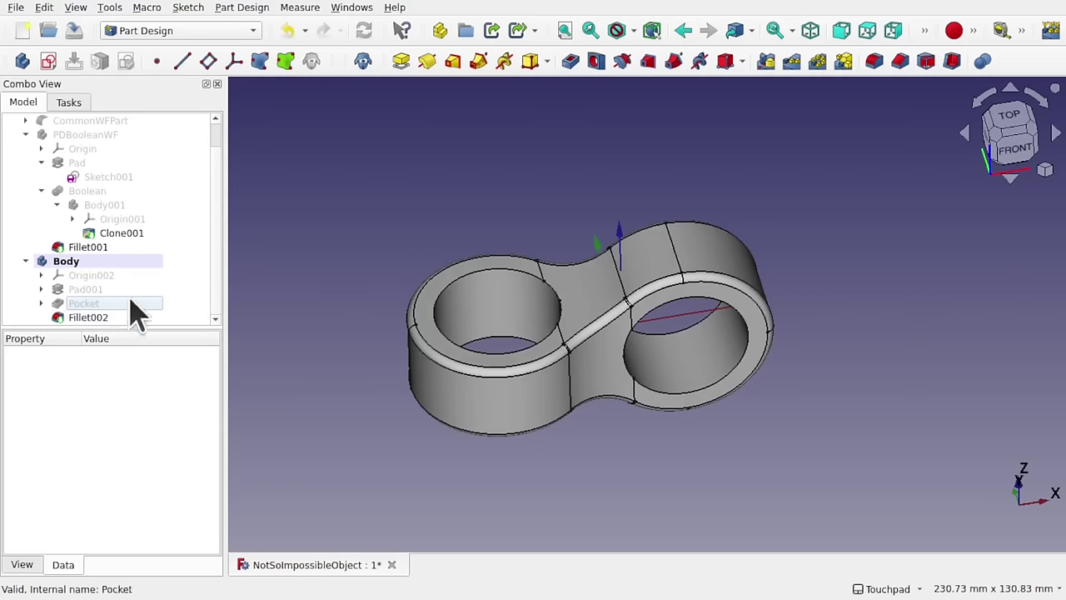
left_click(73, 265)
right_click(72, 275)
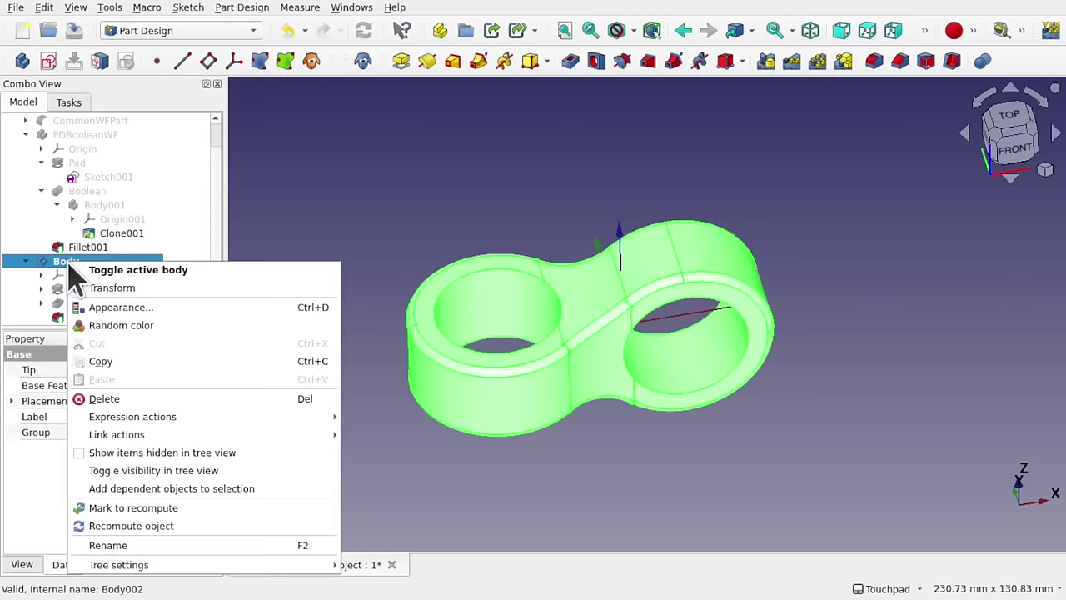
left_click(166, 546)
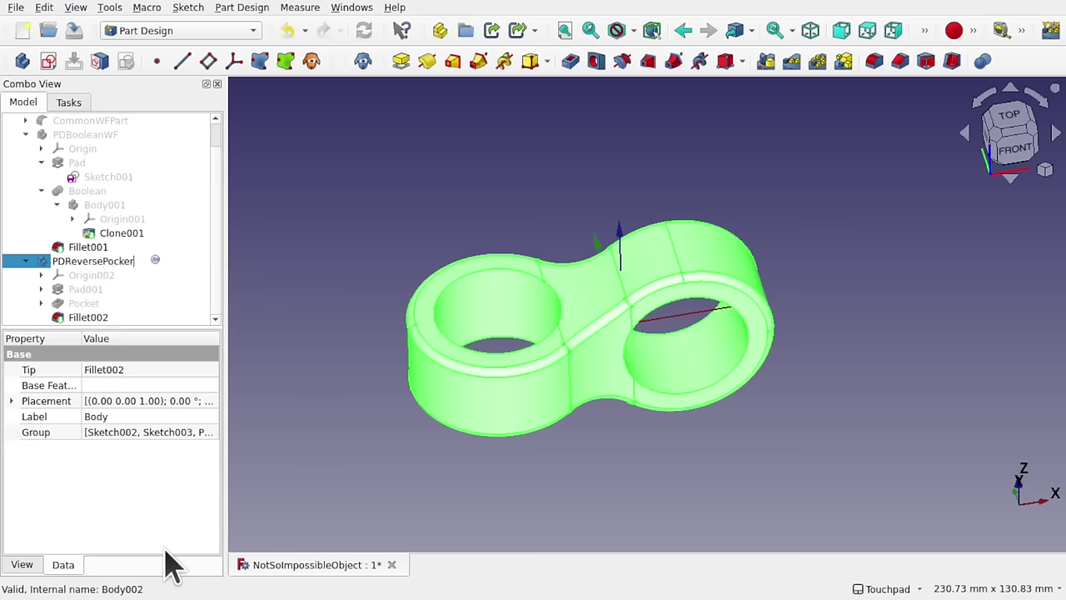
key("Return")
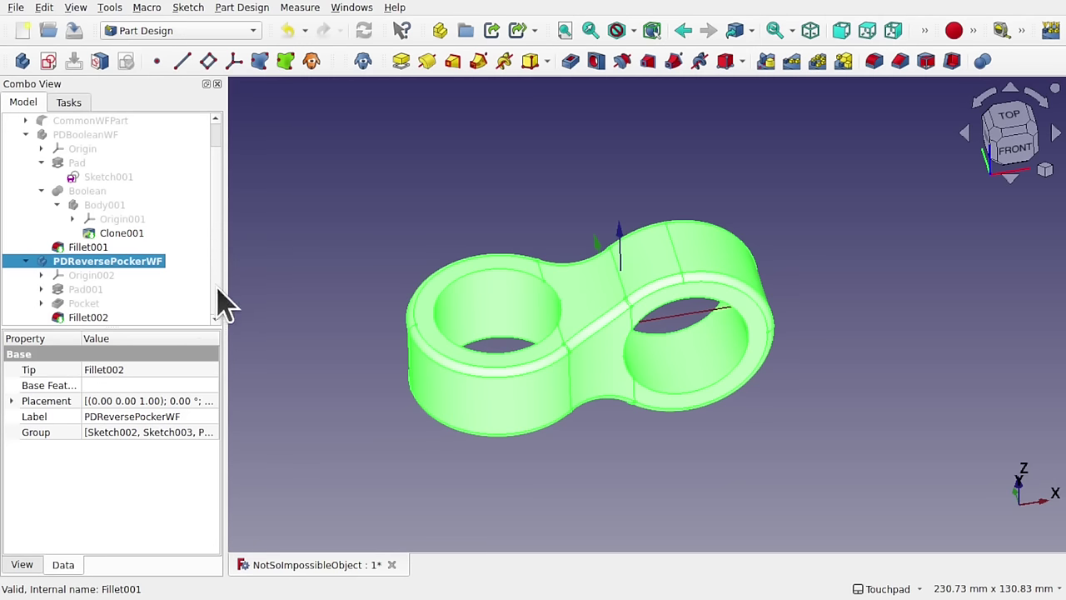
Step: Add a circle to Sketch002, centred on the horizontal axis inside the rectangular arm, and close the sketch to update the body
left_click(42, 289)
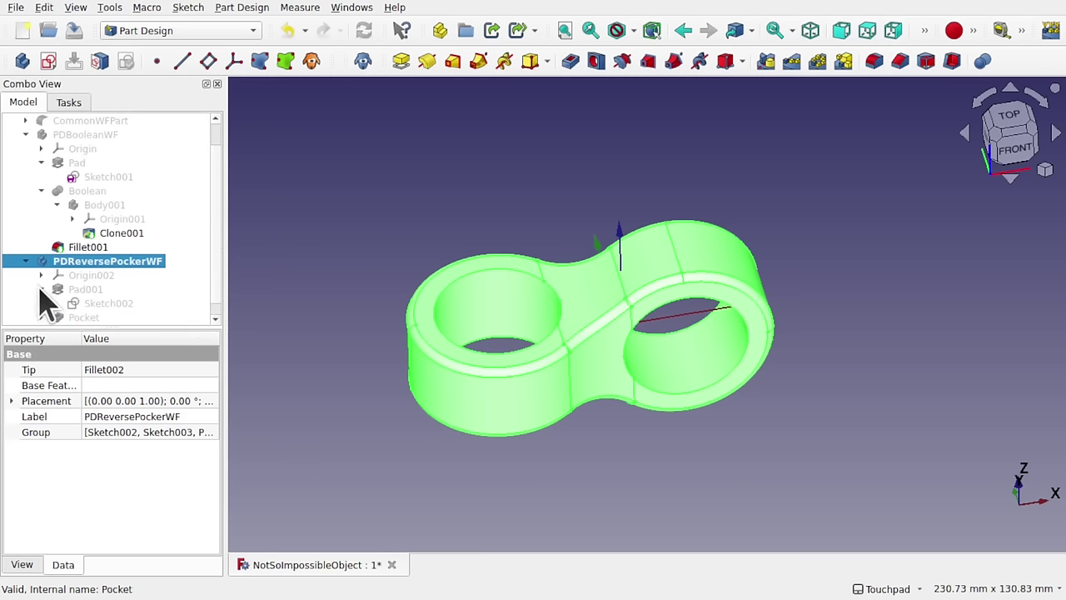
double_click(116, 304)
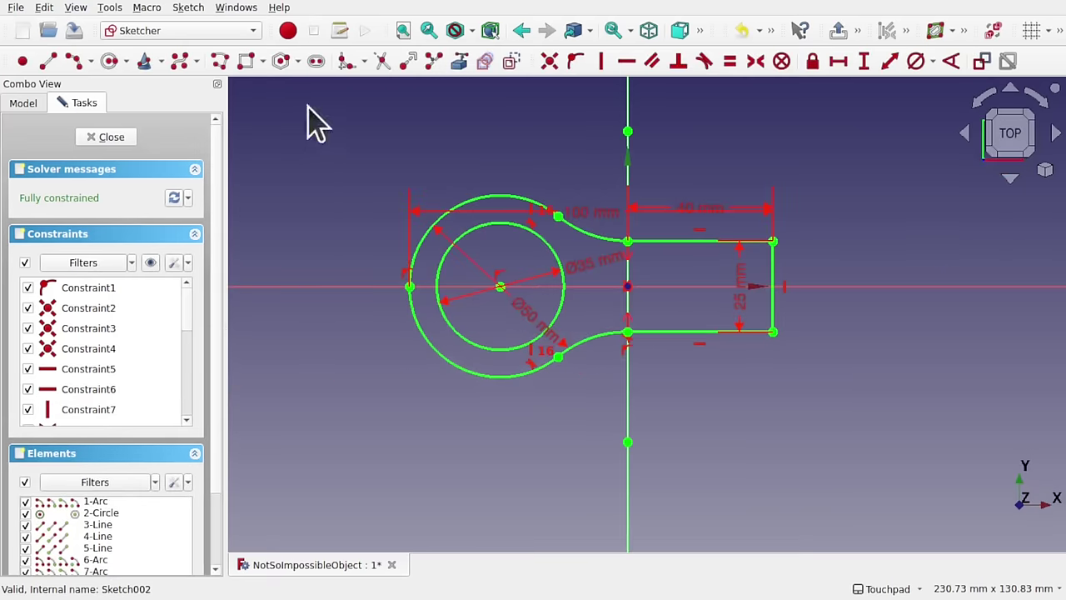
left_click(110, 61)
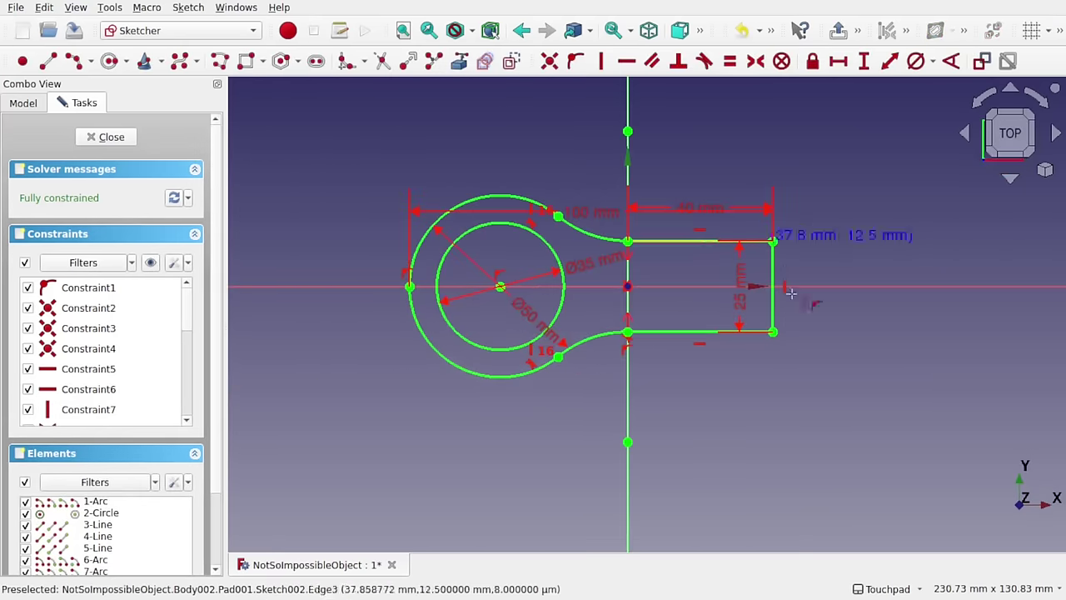
left_click(688, 287)
left_click(714, 305)
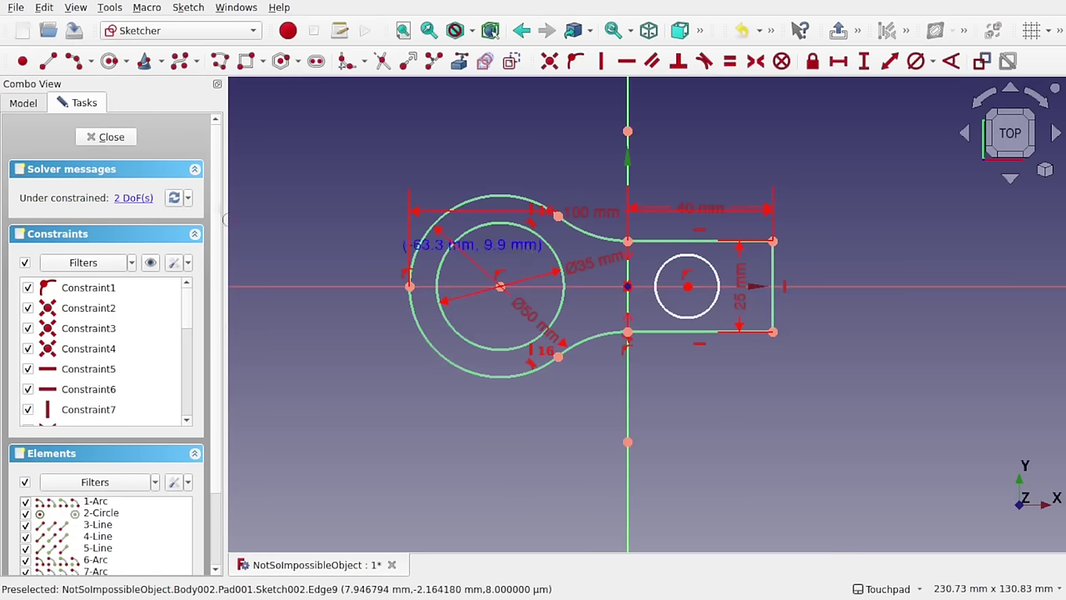
left_click(106, 137)
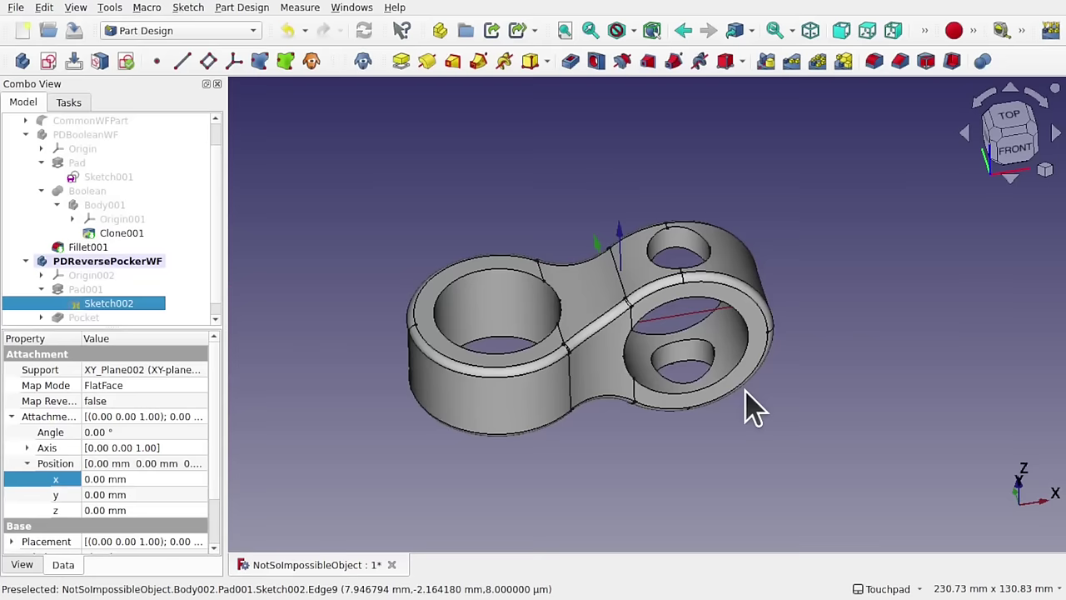
left_click_drag(697, 309, 666, 384, "alt")
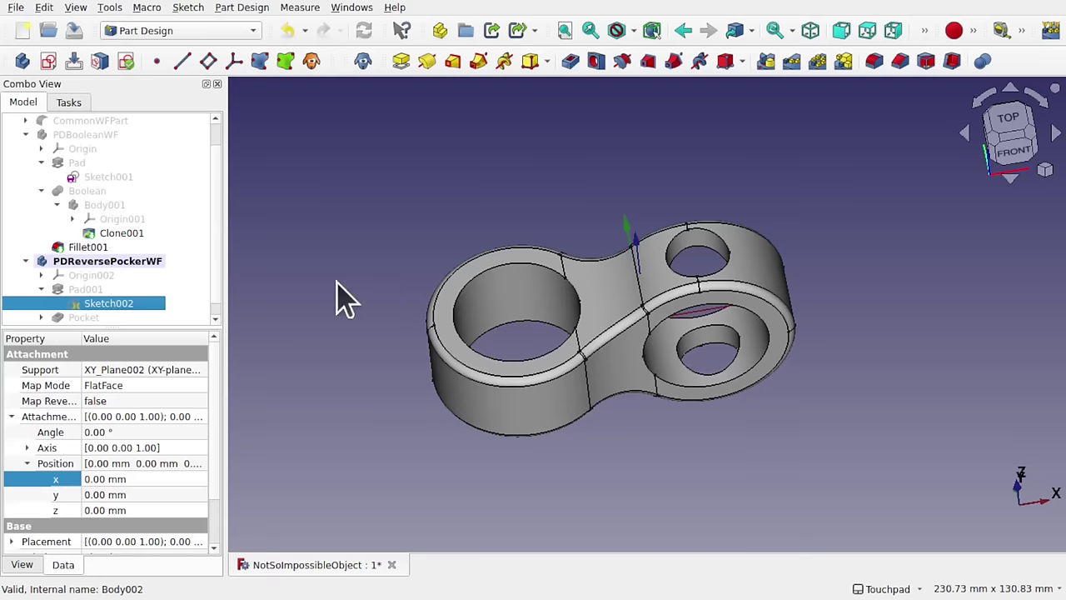
Step: Duplicate Sketch002 from Pad001 of the PDReversePockerWF body, including only the sketch and leaving out XY-plane002
left_click(28, 261)
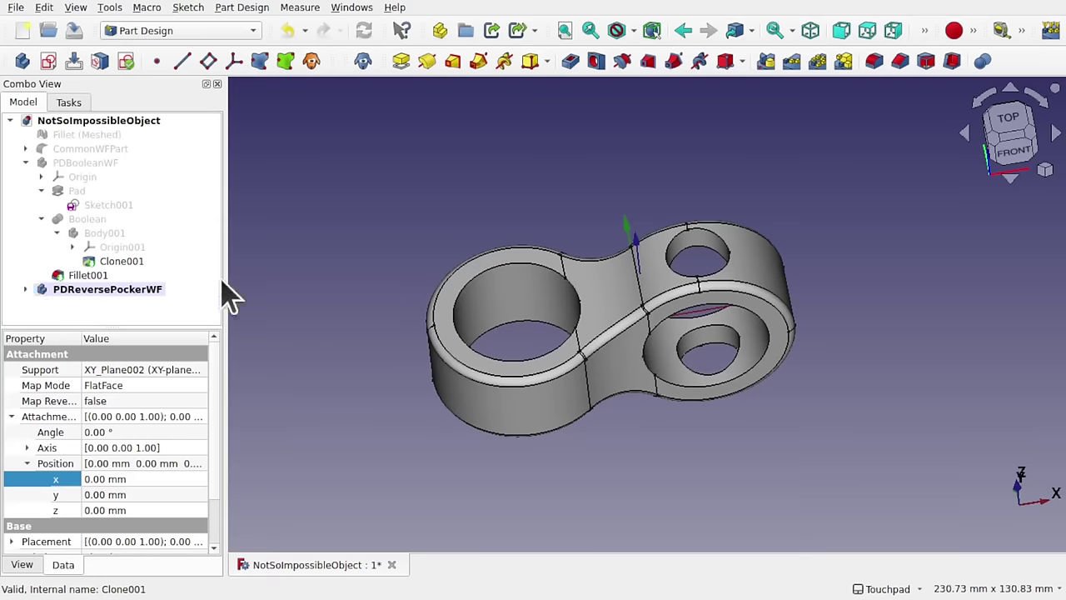
left_click(321, 301)
left_click(25, 289)
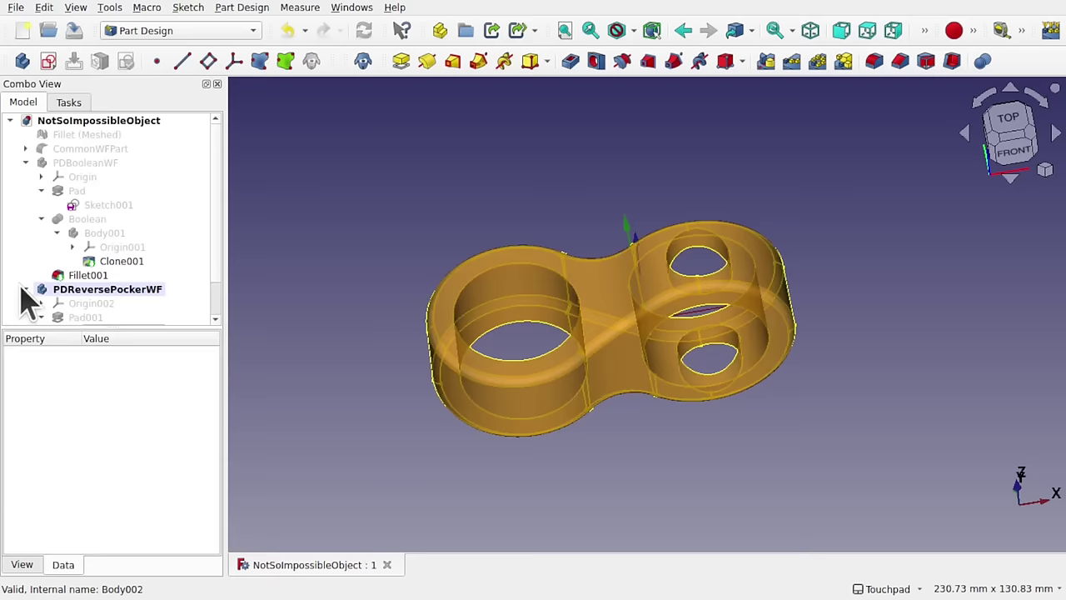
scroll(208, 324, "down", 1)
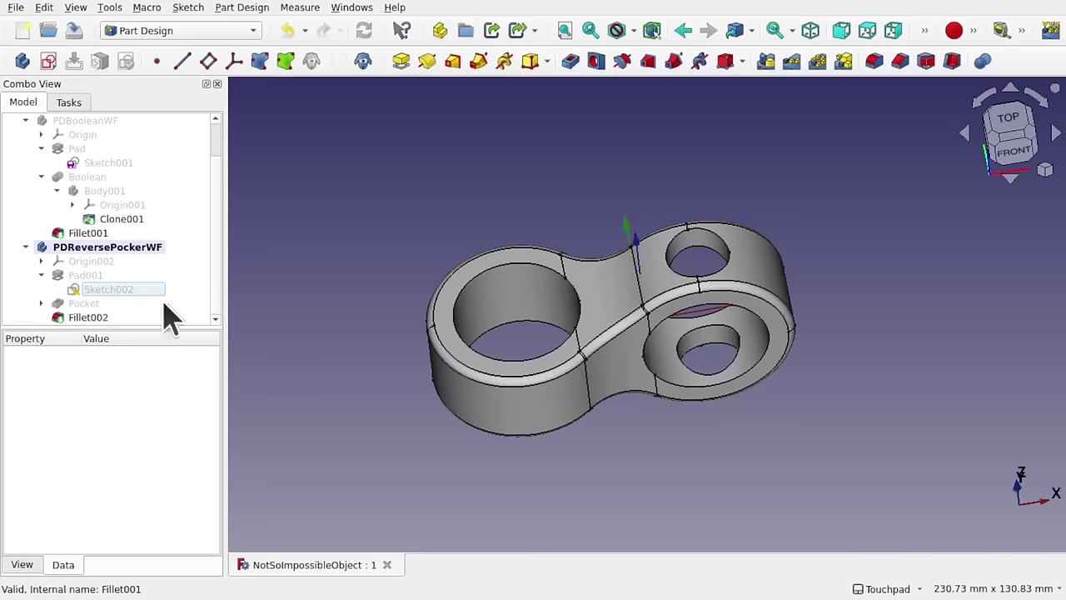
left_click(105, 290)
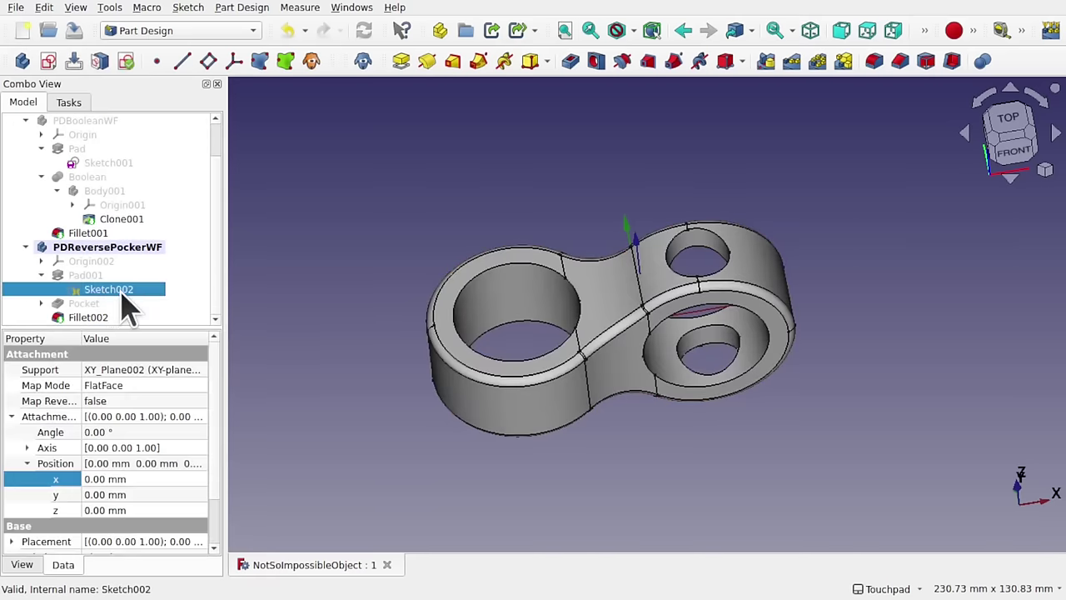
left_click(44, 10)
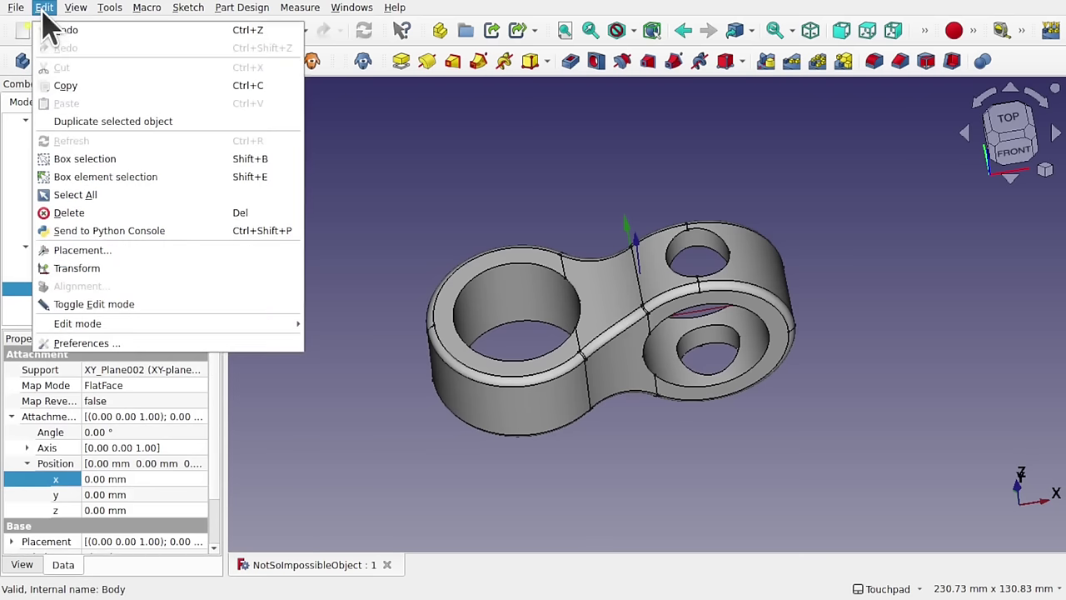
left_click(112, 122)
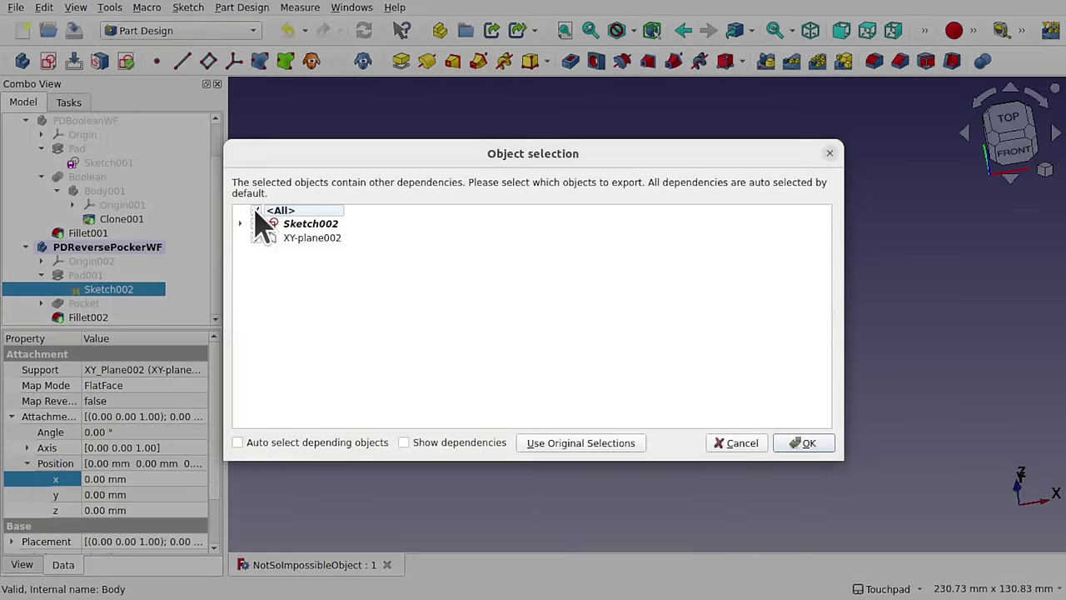
left_click(254, 224)
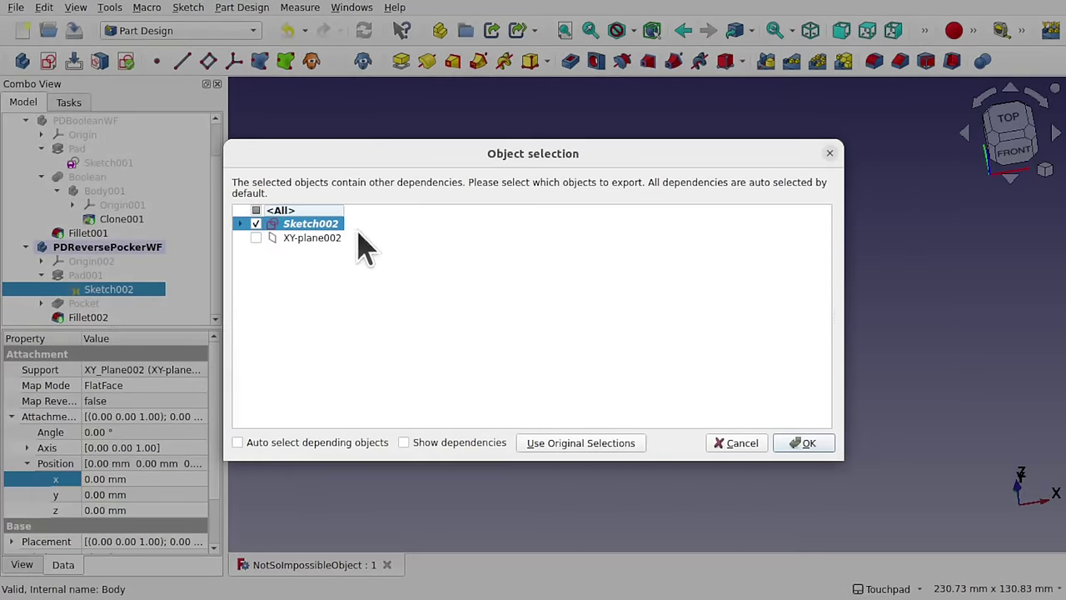
left_click(800, 446)
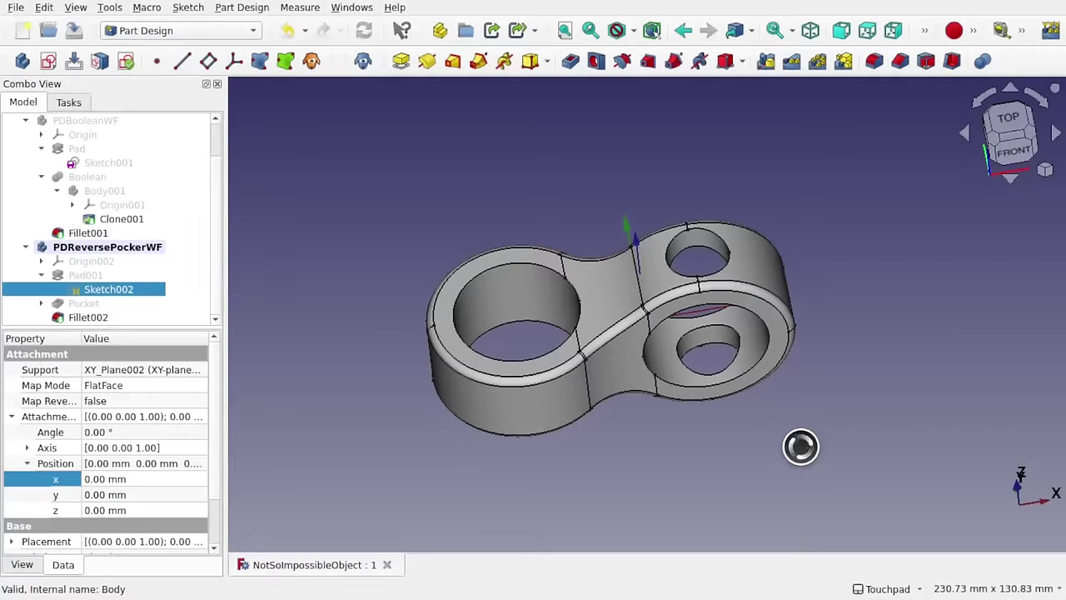
Step: Hide the PDReversePockerWF body and collapse its feature tree
left_click(103, 248)
key("space")
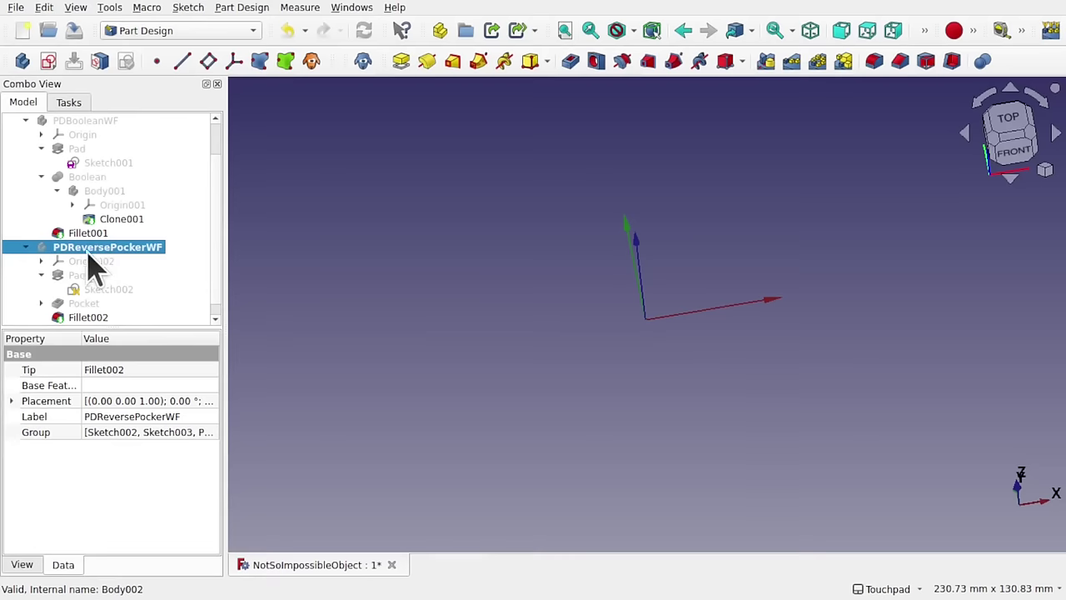
left_click(26, 247)
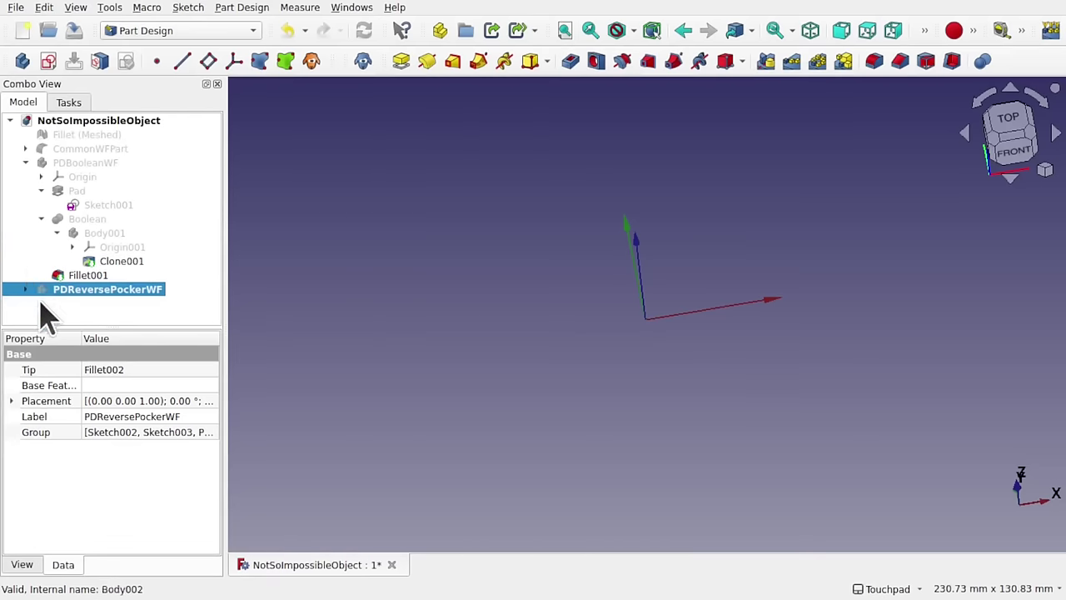
Step: Move Sketch004 out of the PDReversePockerWF body to the document root, collapse the body trees and save the document
left_click(27, 289)
scroll(161, 295, "down", 1)
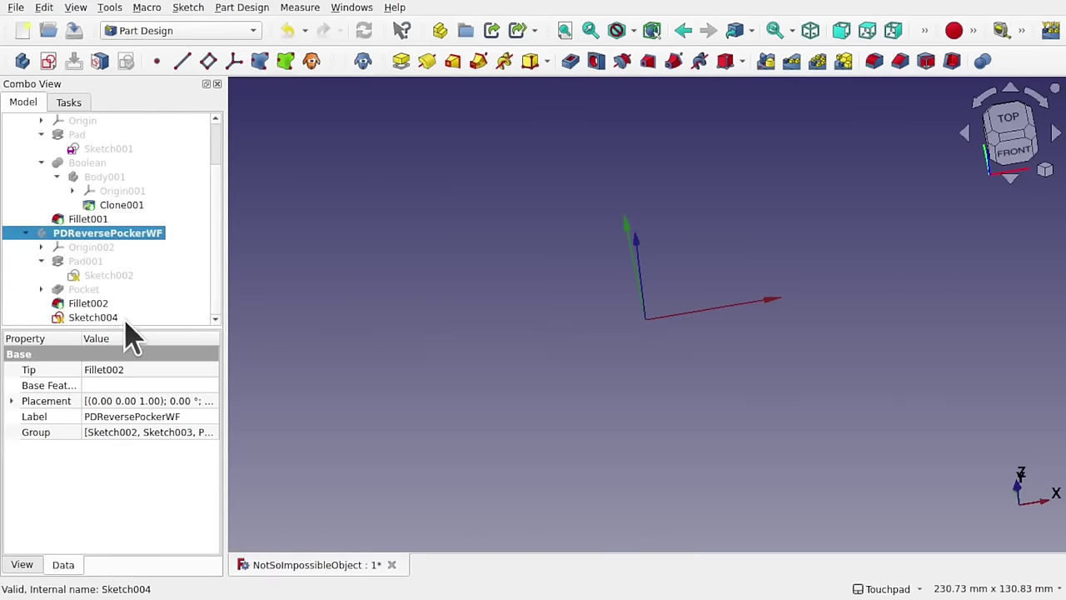
left_click(93, 318)
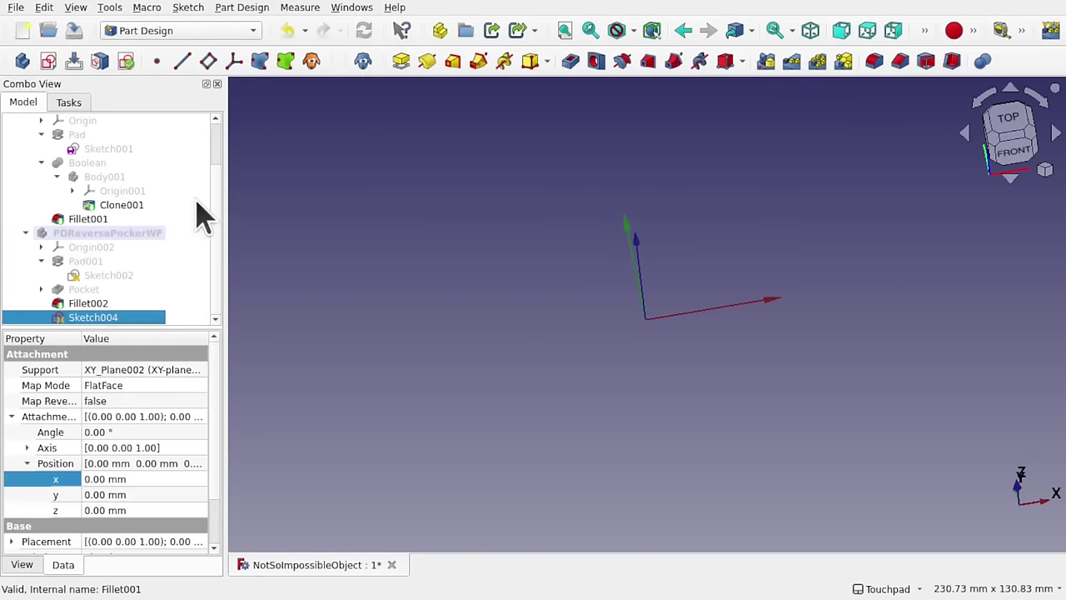
scroll(219, 163, "up", 1)
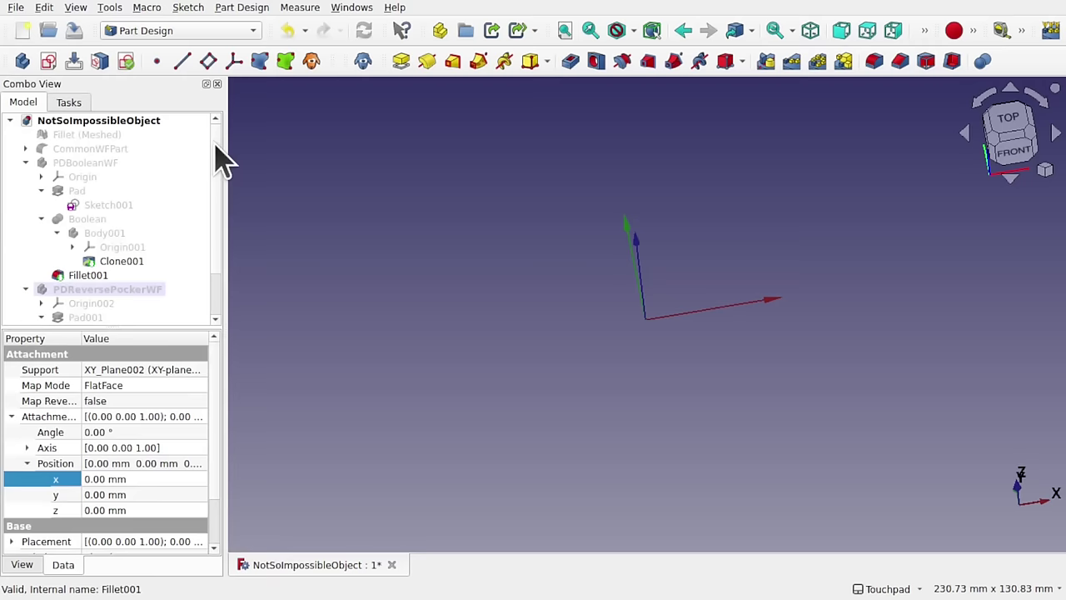
left_click(25, 162)
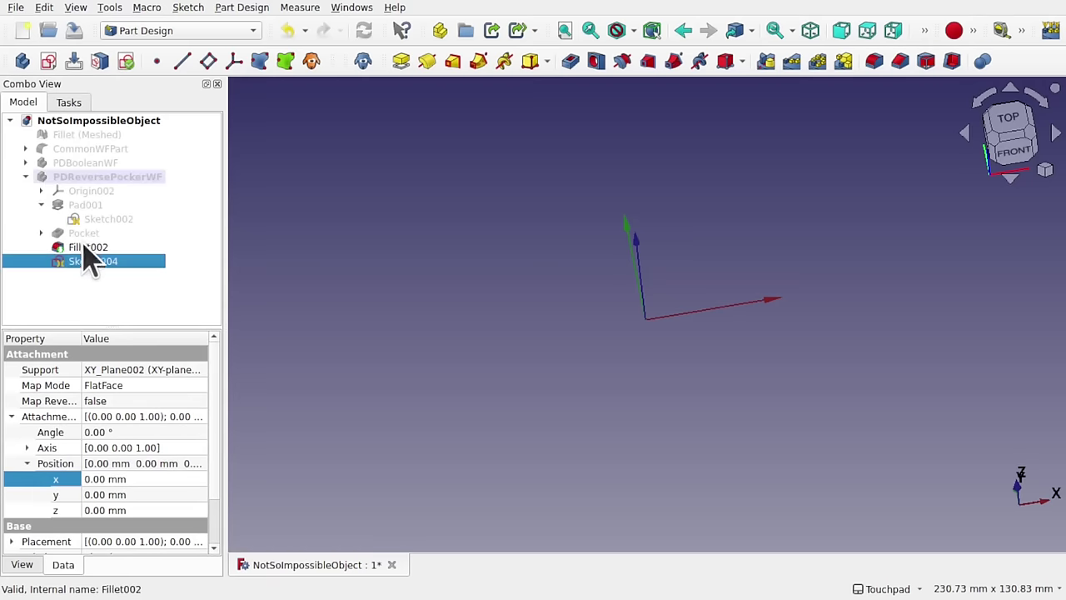
mouse_move(88, 262)
left_mouse_down()
mouse_move(171, 241)
mouse_move(166, 121)
mouse_move(142, 123)
left_mouse_up()
left_click(25, 176)
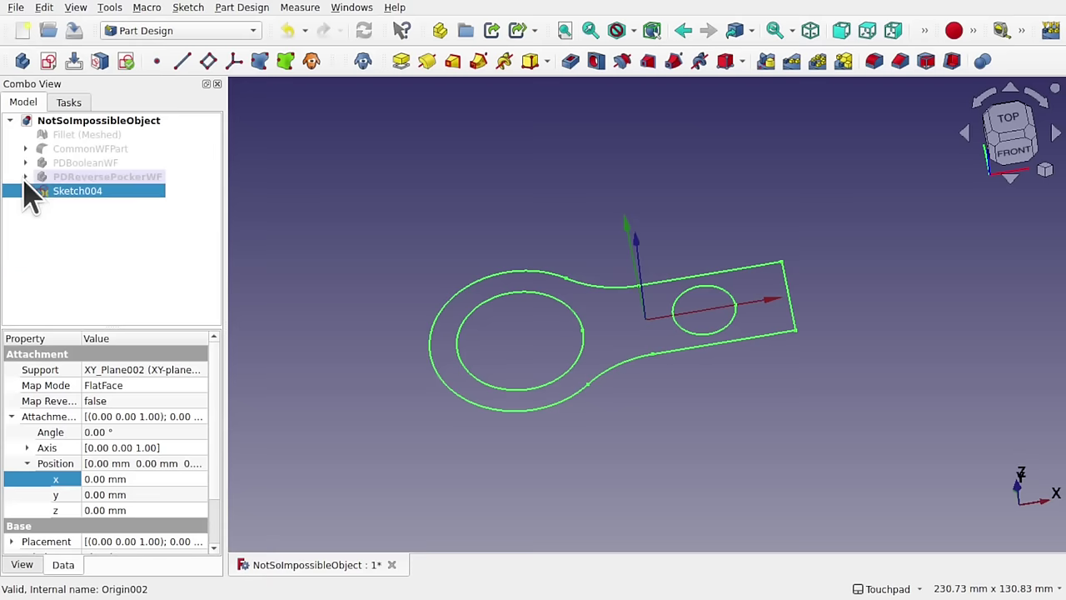
left_click(133, 223)
key("ctrl+s")
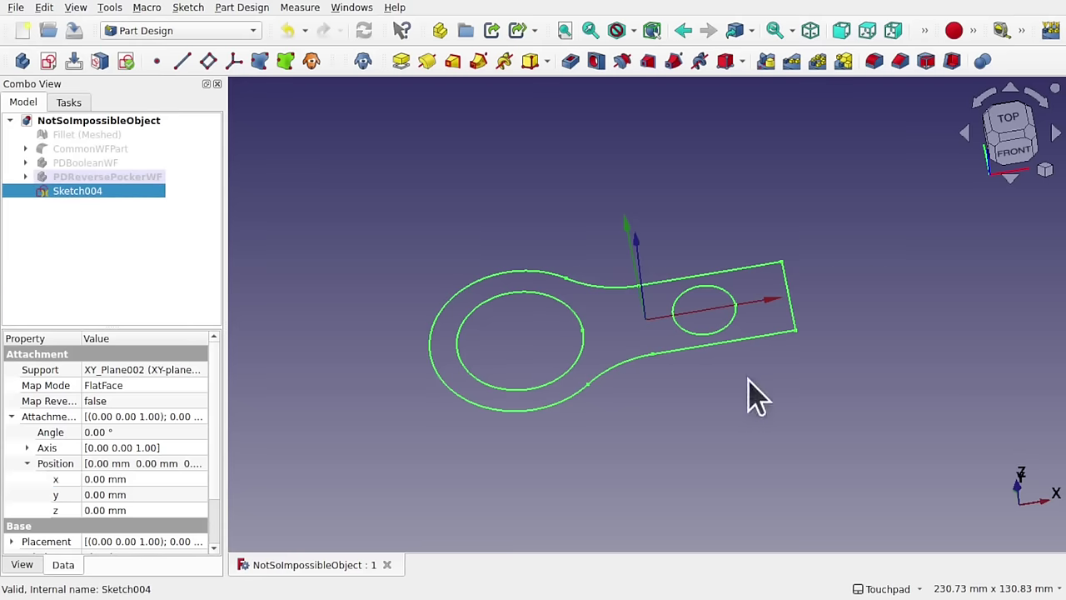
Step: Create a new Part Design body and move Sketch004 into it
left_click(392, 227)
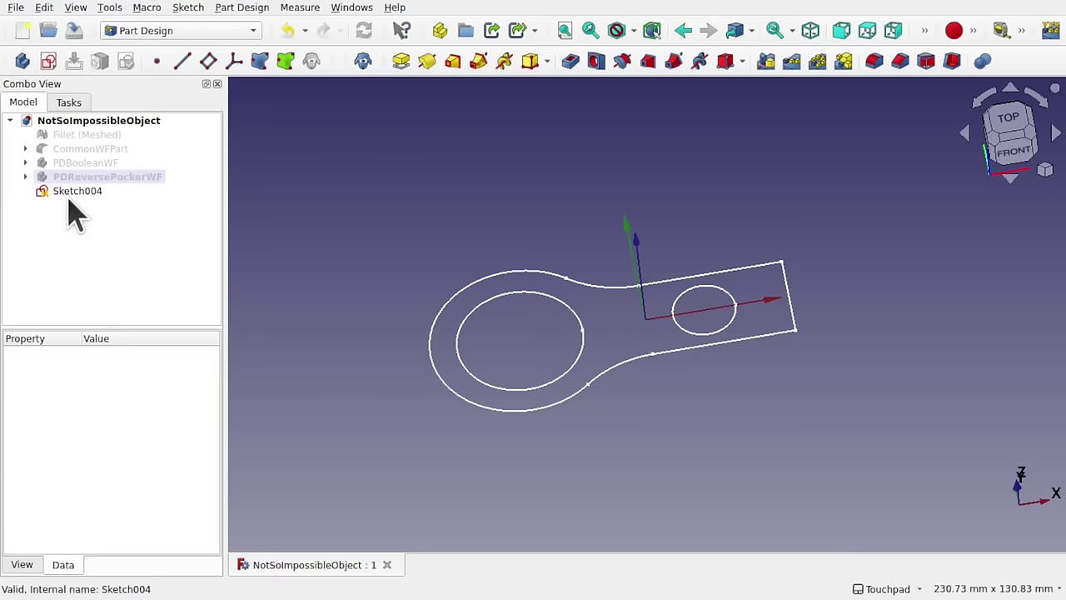
left_click(23, 61)
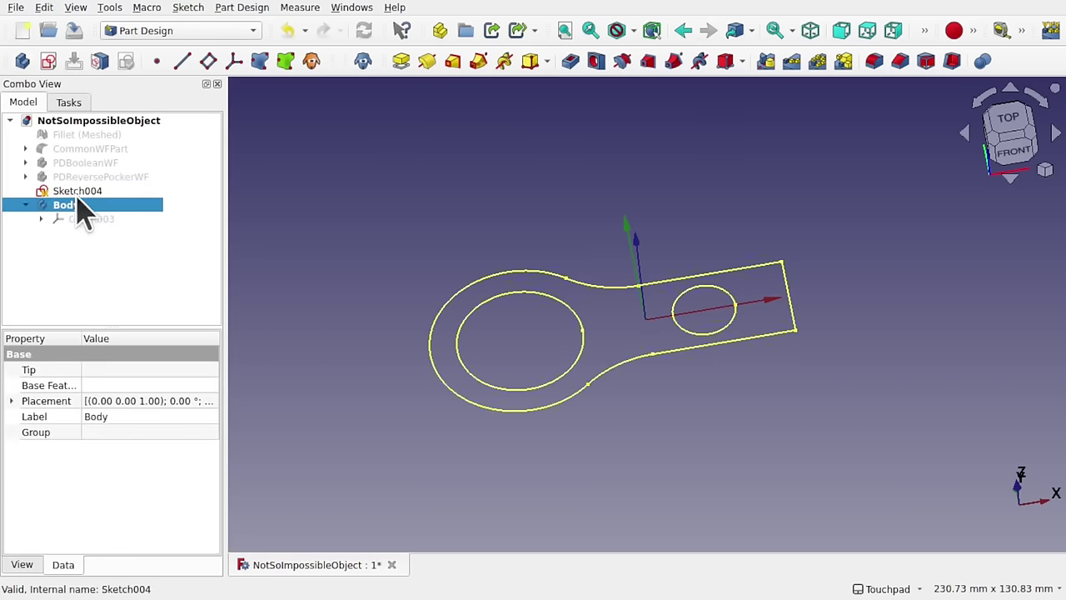
mouse_move(79, 192)
left_mouse_down()
mouse_move(140, 223)
mouse_move(94, 204)
left_mouse_up()
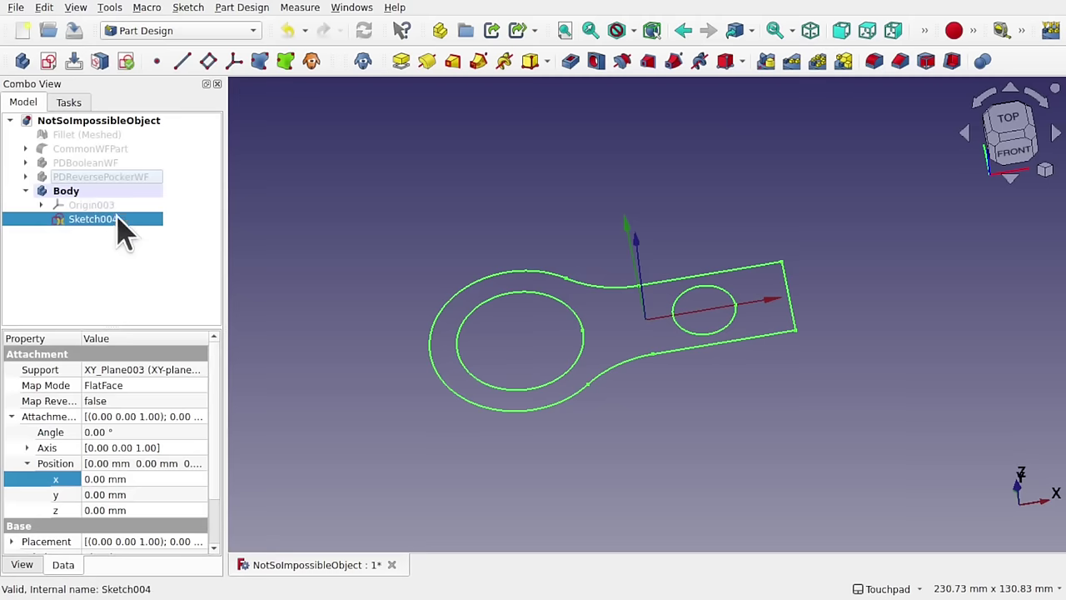
left_click(105, 267)
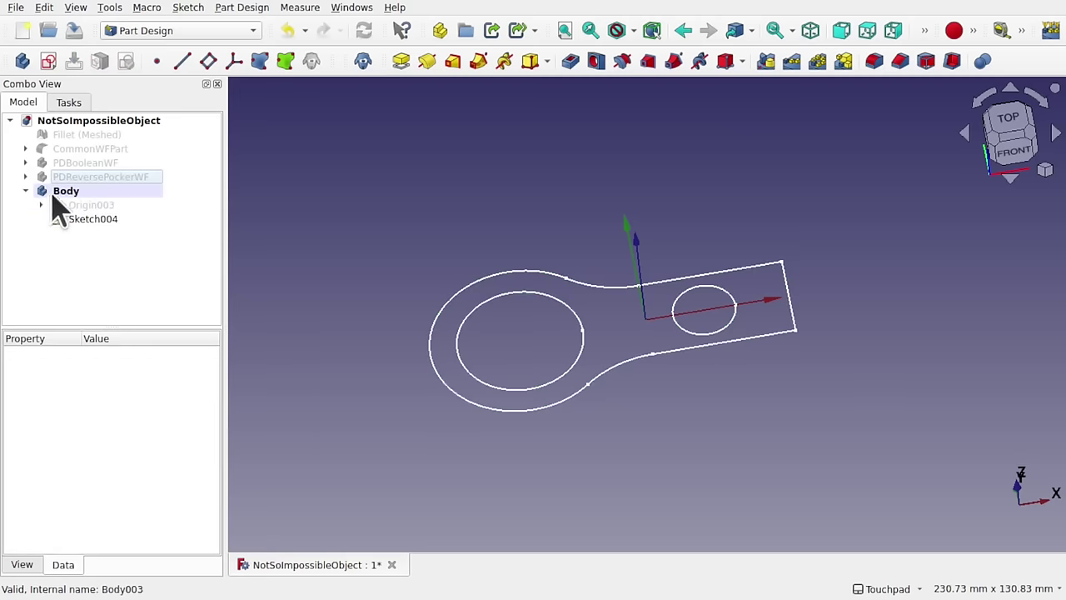
Step: Switch to the Draft workbench and make a Draft clone of Sketch004
left_click(106, 222)
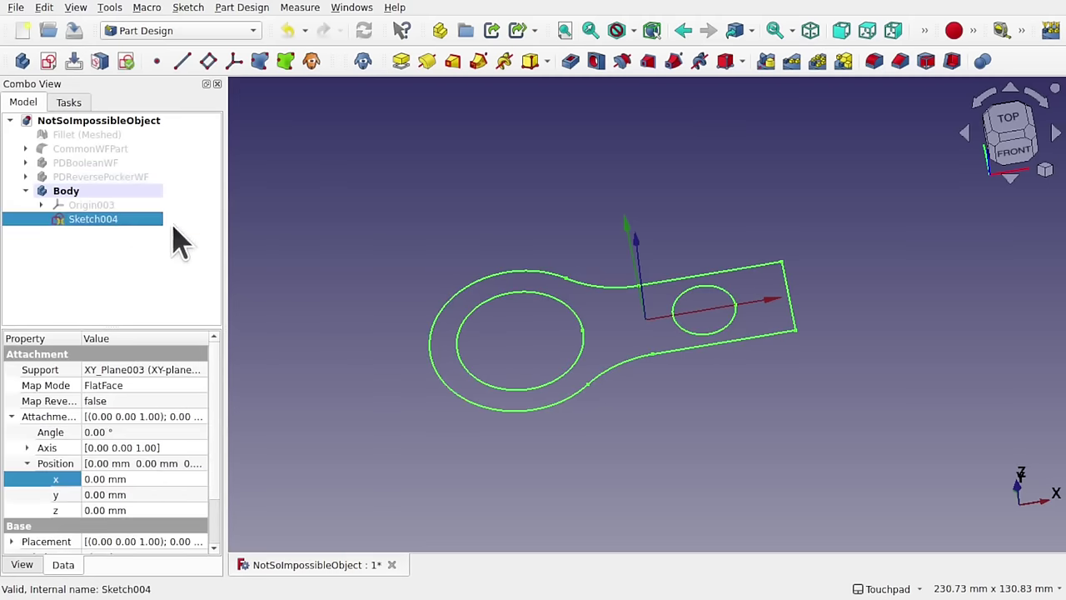
left_click(190, 30)
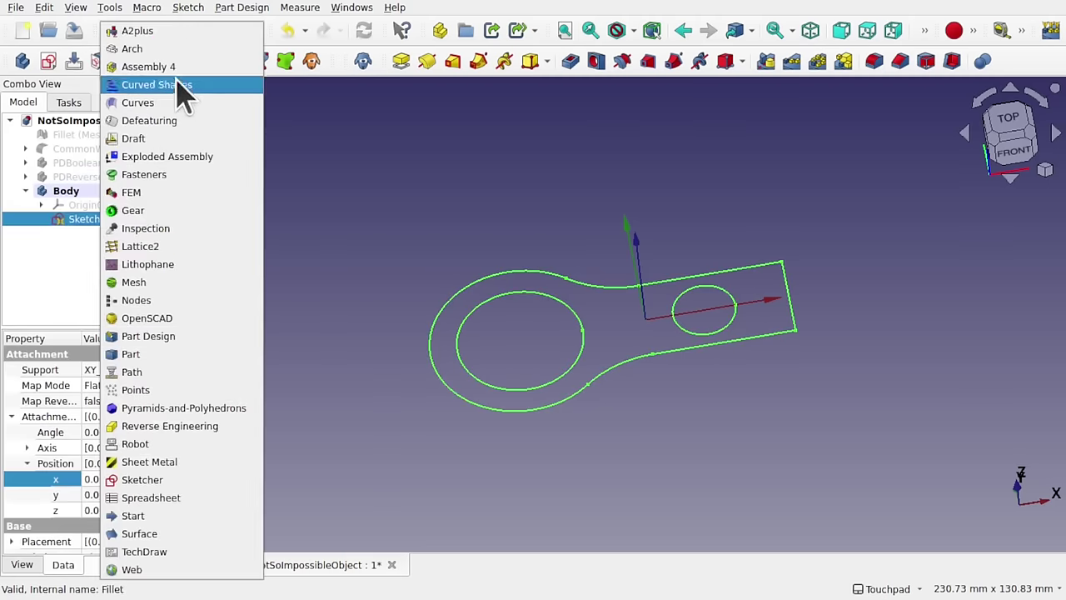
left_click(178, 138)
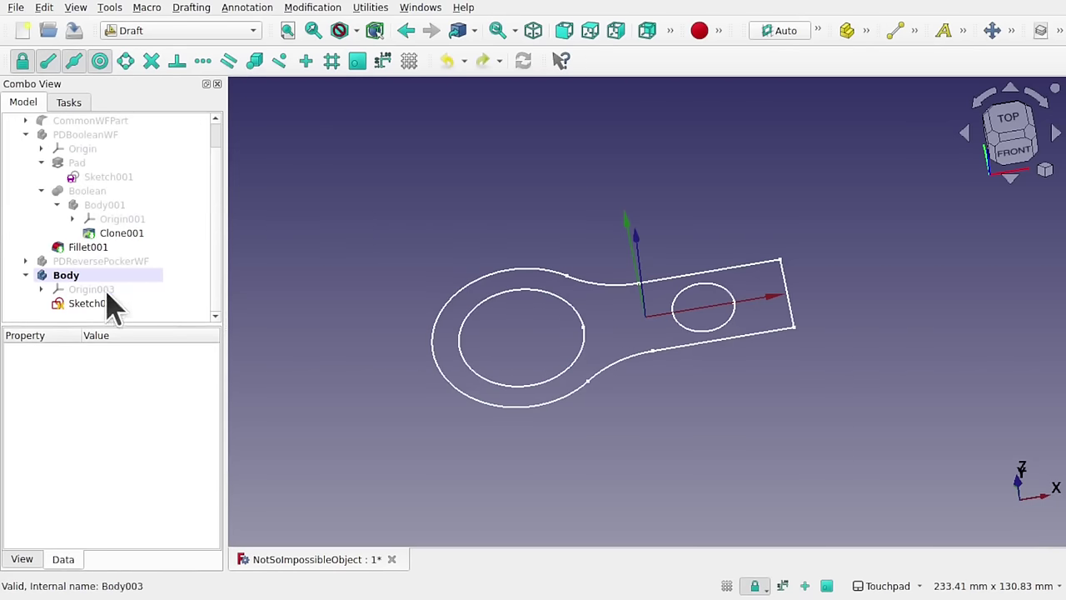
left_click(99, 305)
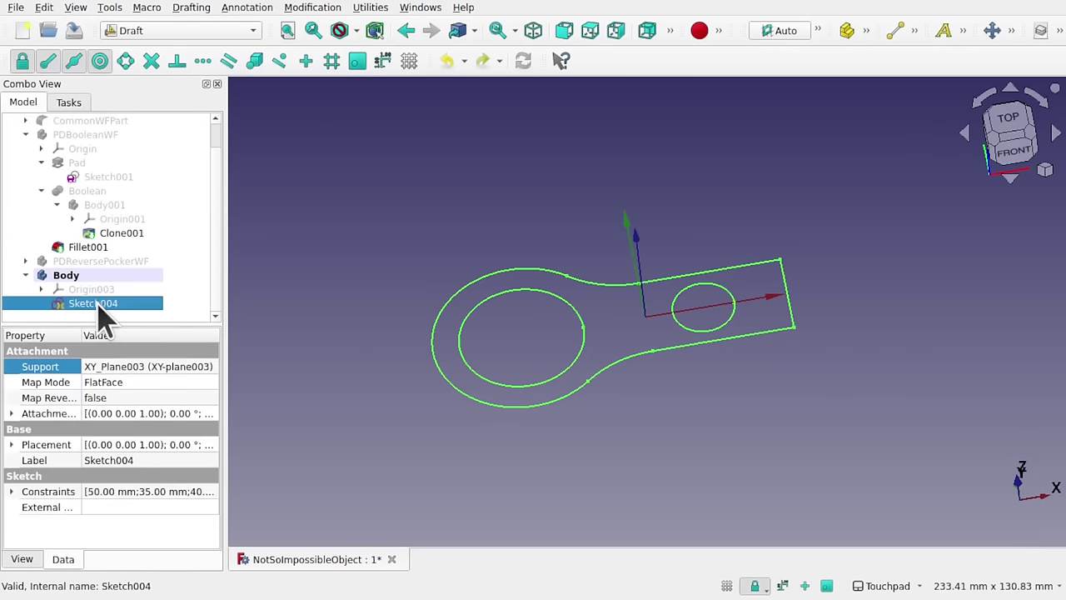
left_click(313, 8)
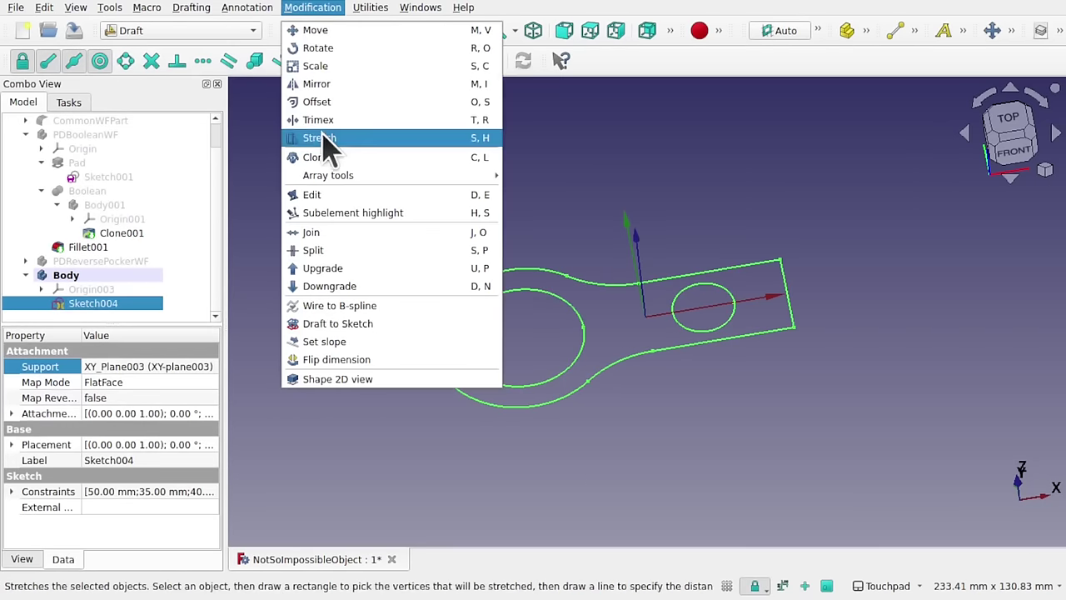
left_click(336, 155)
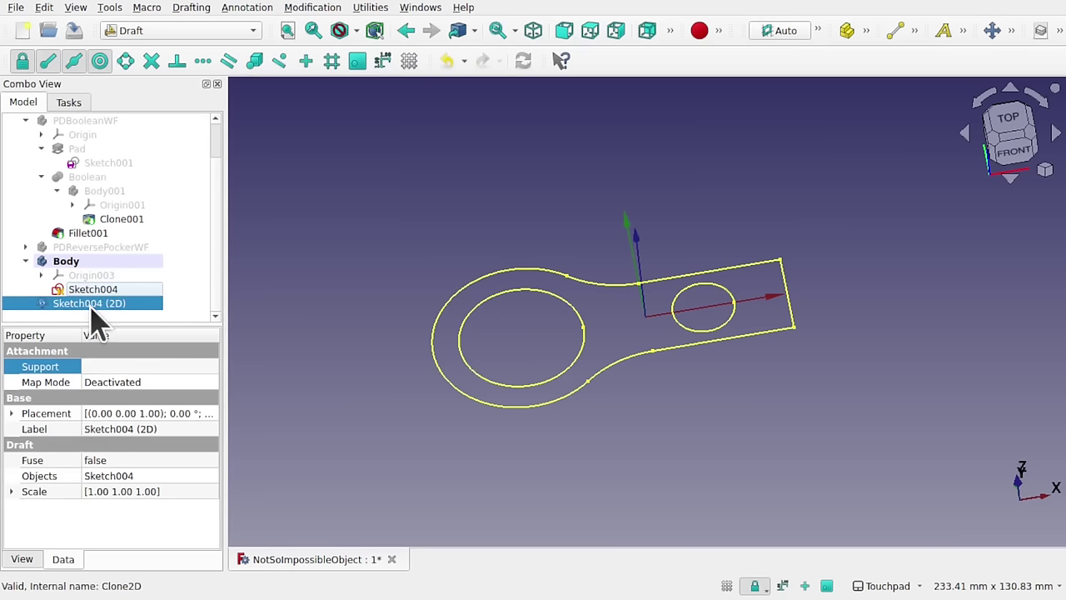
Step: Transform the Sketch004 clone, rotating it 180° about its Y axis and -90° about its X axis
right_click(93, 308)
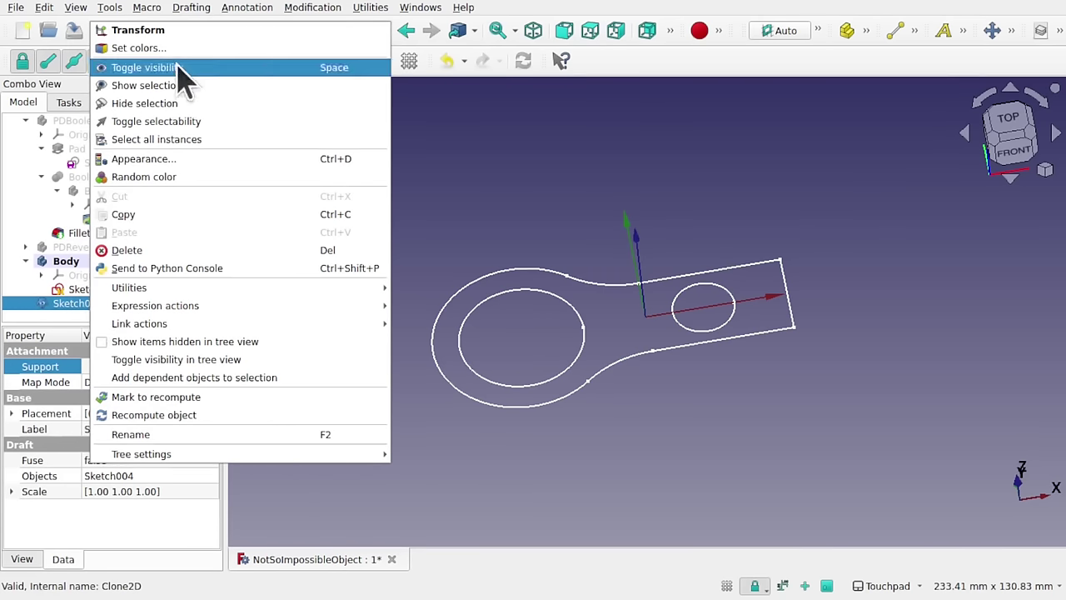
left_click(142, 31)
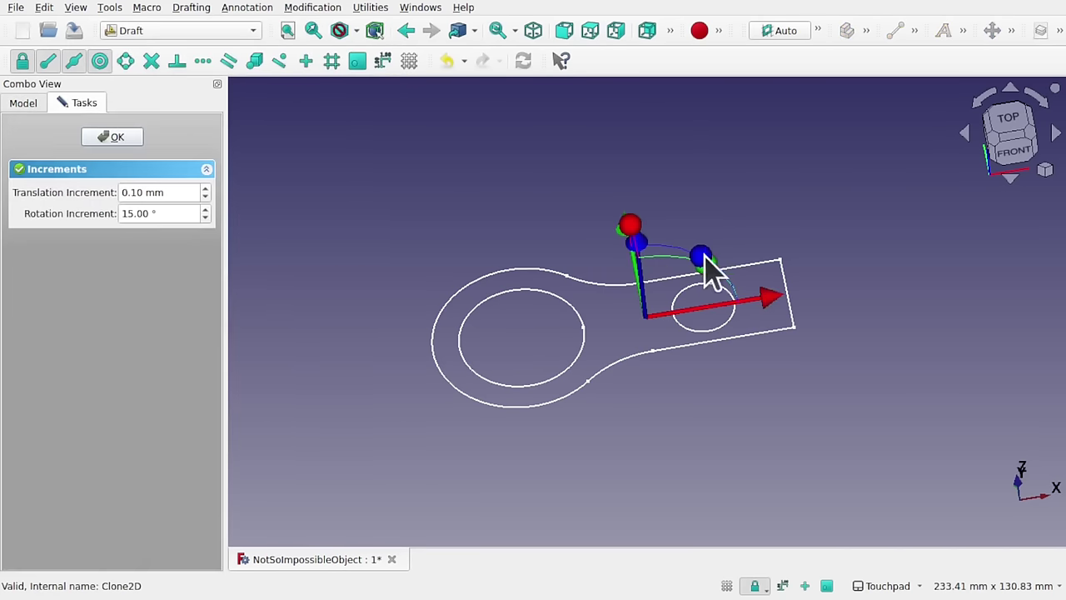
left_click_drag(706, 261, 606, 383)
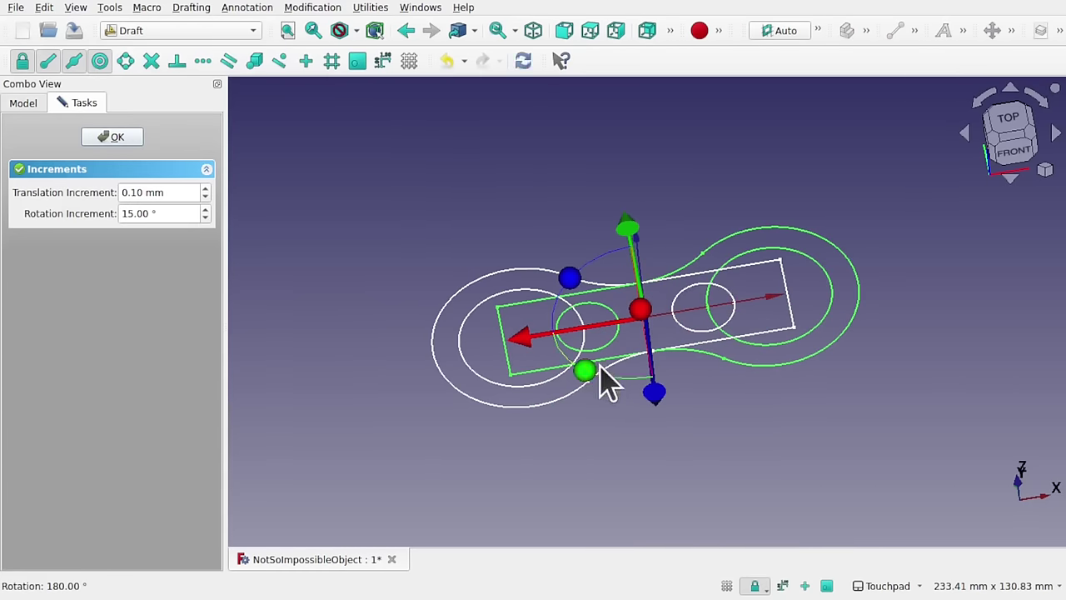
left_click_drag(517, 346, 788, 367, "alt")
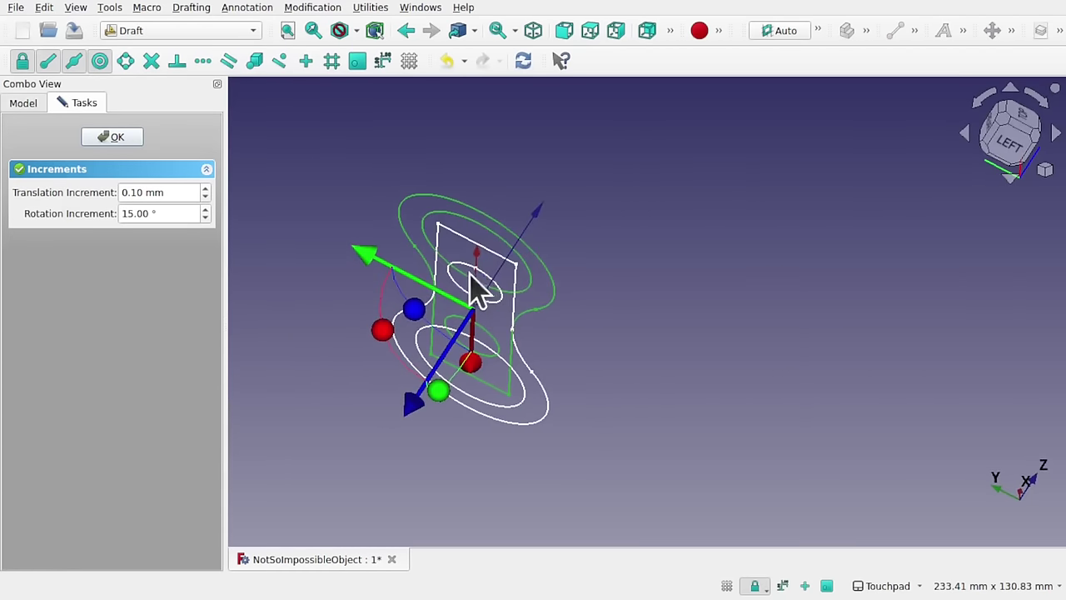
left_click_drag(423, 321, 474, 257)
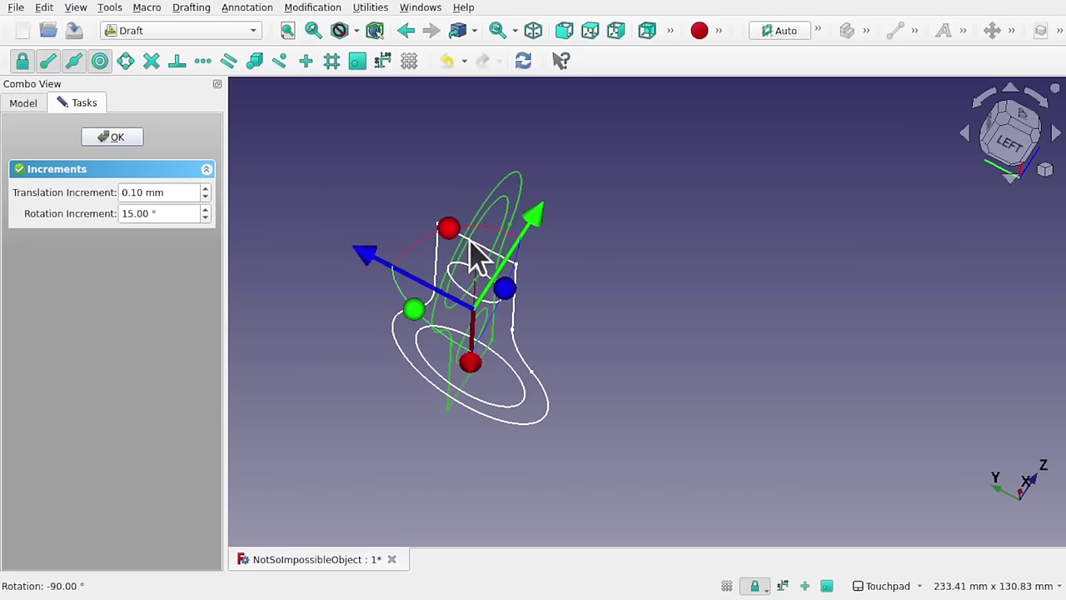
middle_click_drag(474, 257, 291, 296)
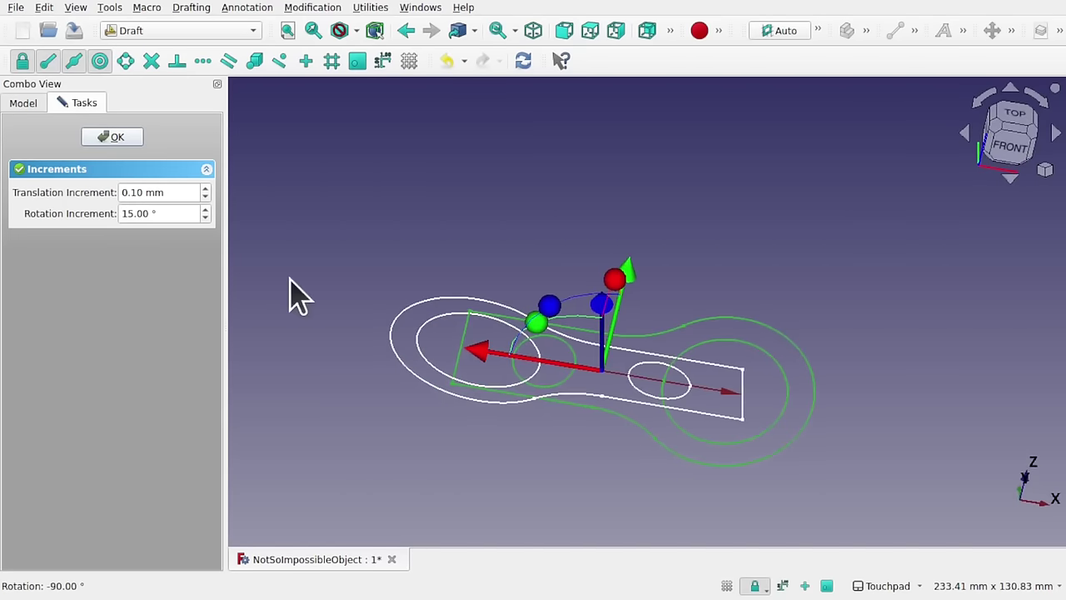
left_click(131, 137)
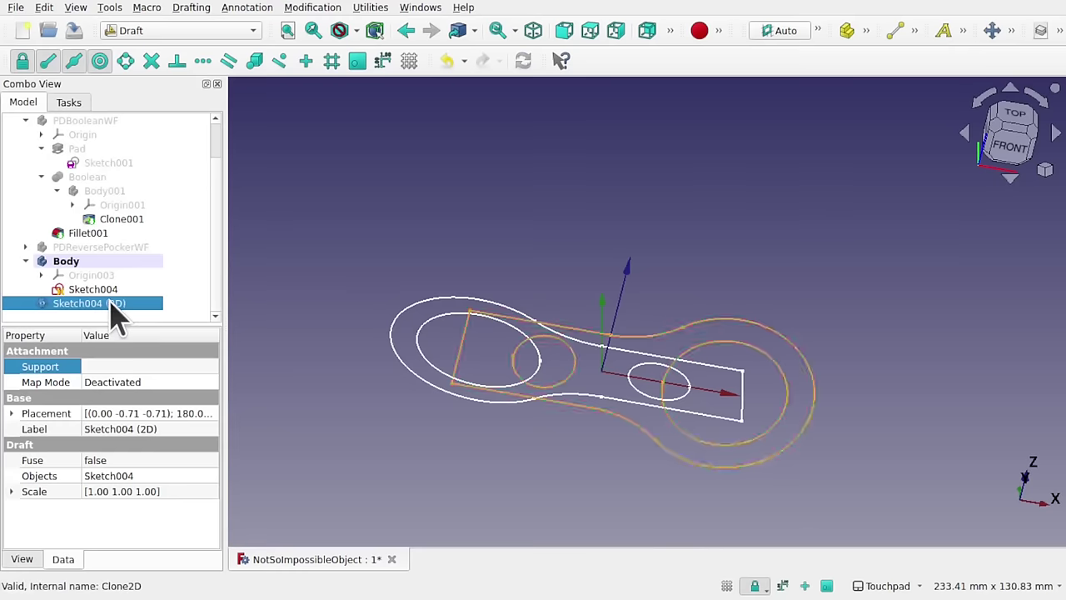
Step: Set the X position in the Sketch004 clone's placement to -20 mm
left_click(12, 413)
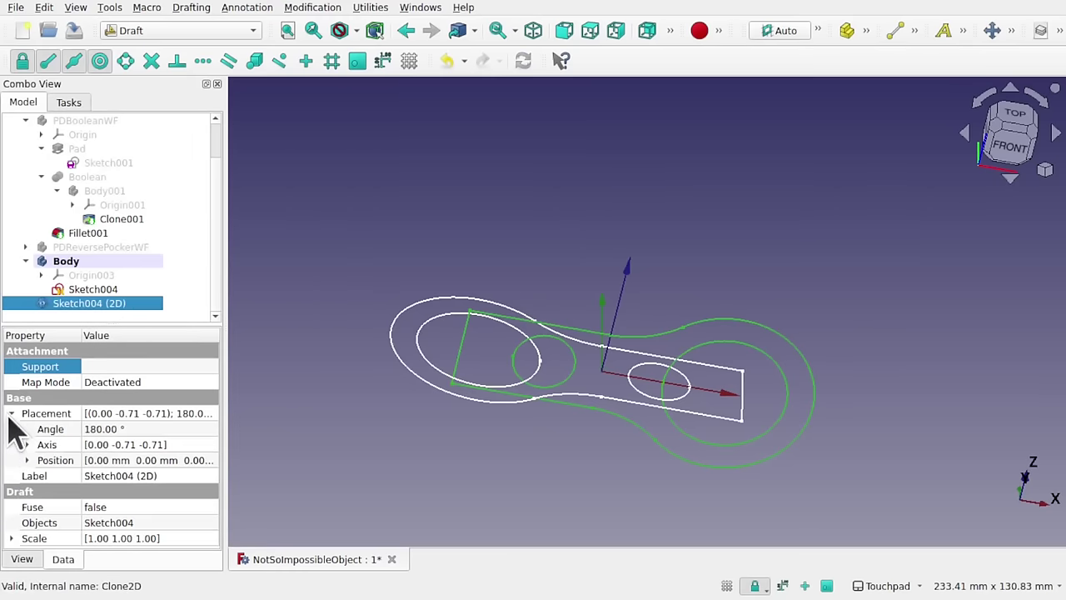
left_click(19, 463)
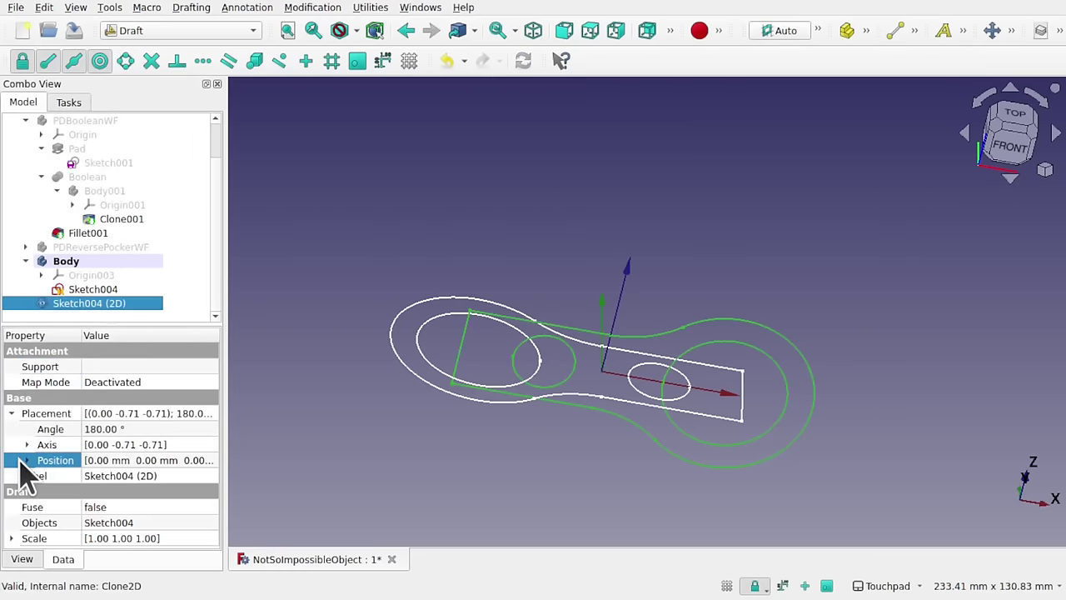
left_click(27, 460)
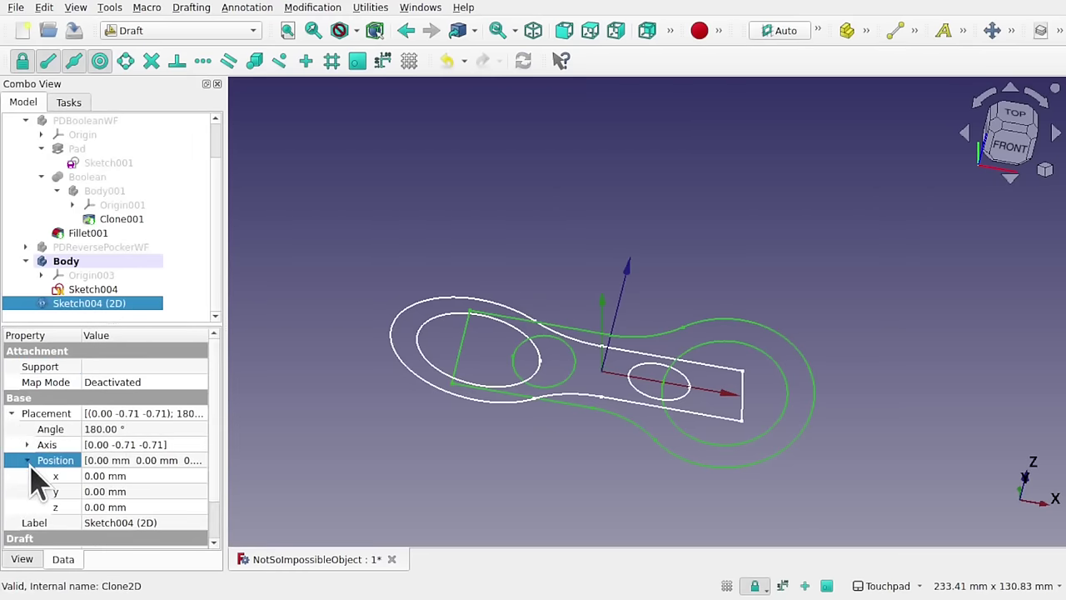
left_click(132, 475)
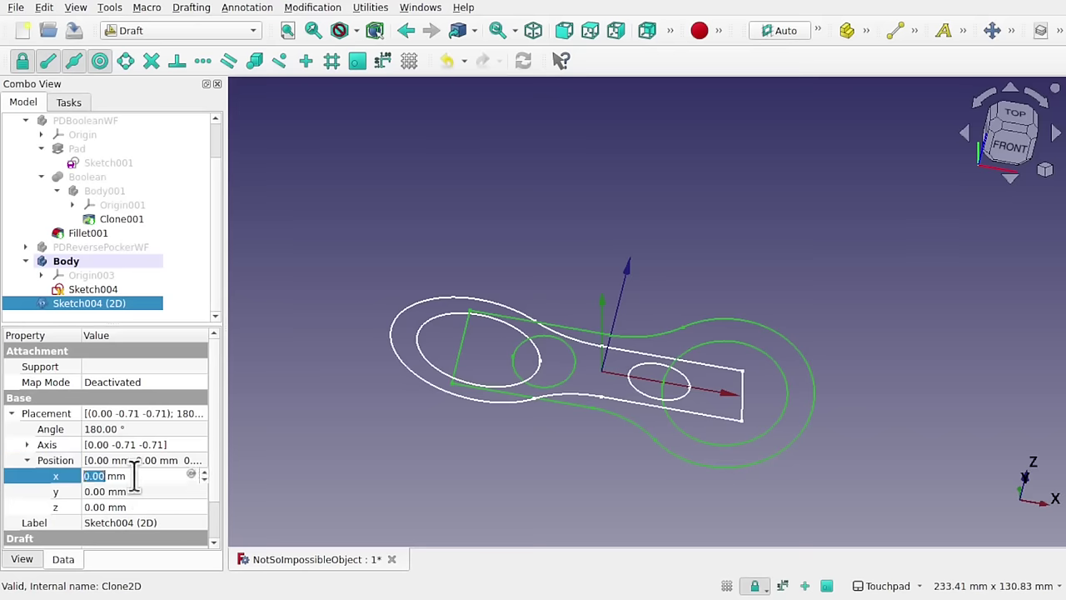
type("20")
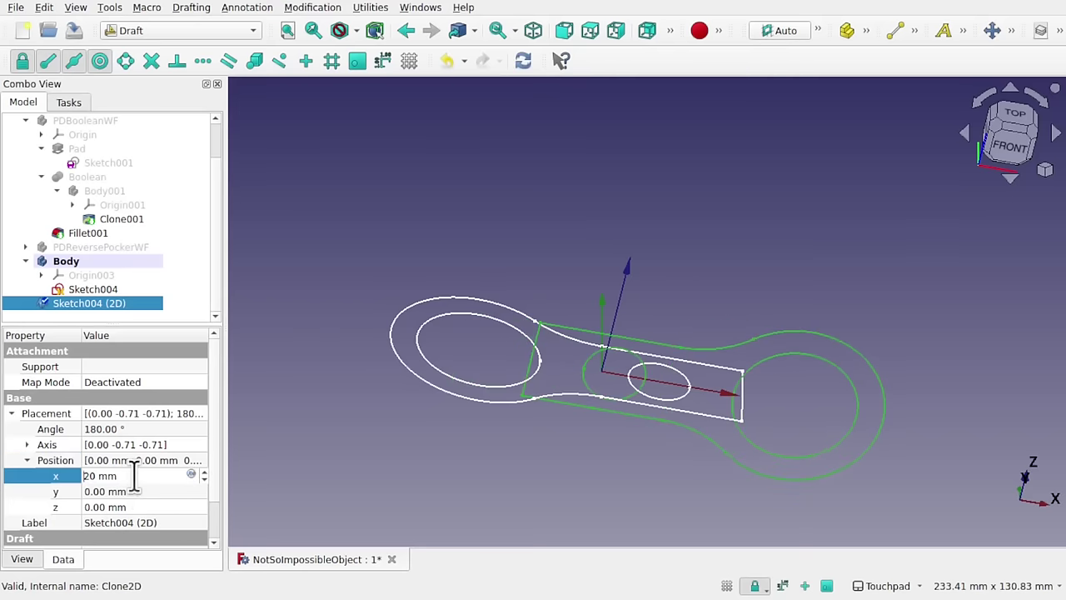
type("-")
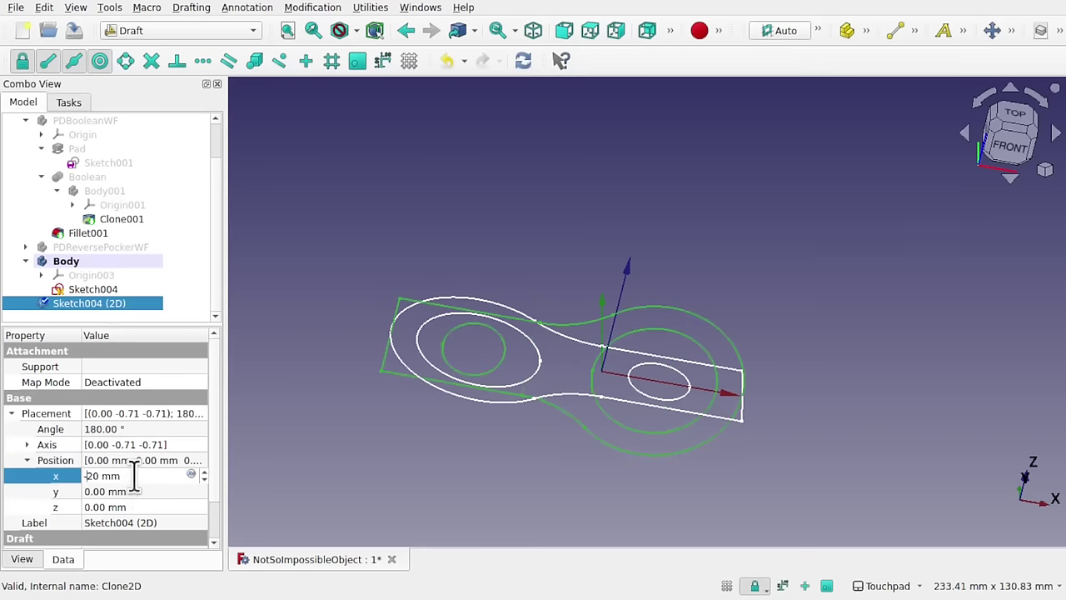
left_click(514, 447)
Step: Edit Sketch004 to shrink the unconstrained circle inside the rectangular arm, and close the sketch
mouse_move(523, 297)
left_mouse_down("alt")
mouse_move(695, 395)
mouse_move(523, 318)
mouse_move(550, 390)
mouse_move(591, 381)
mouse_move(623, 291)
mouse_move(615, 348)
mouse_move(535, 389)
left_mouse_up("alt")
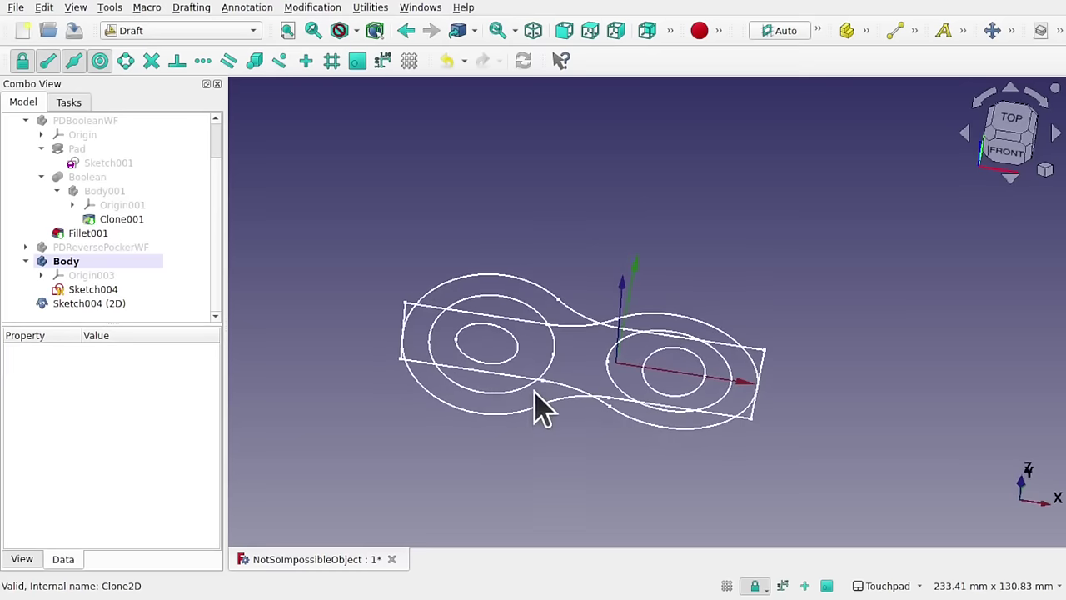
double_click(92, 290)
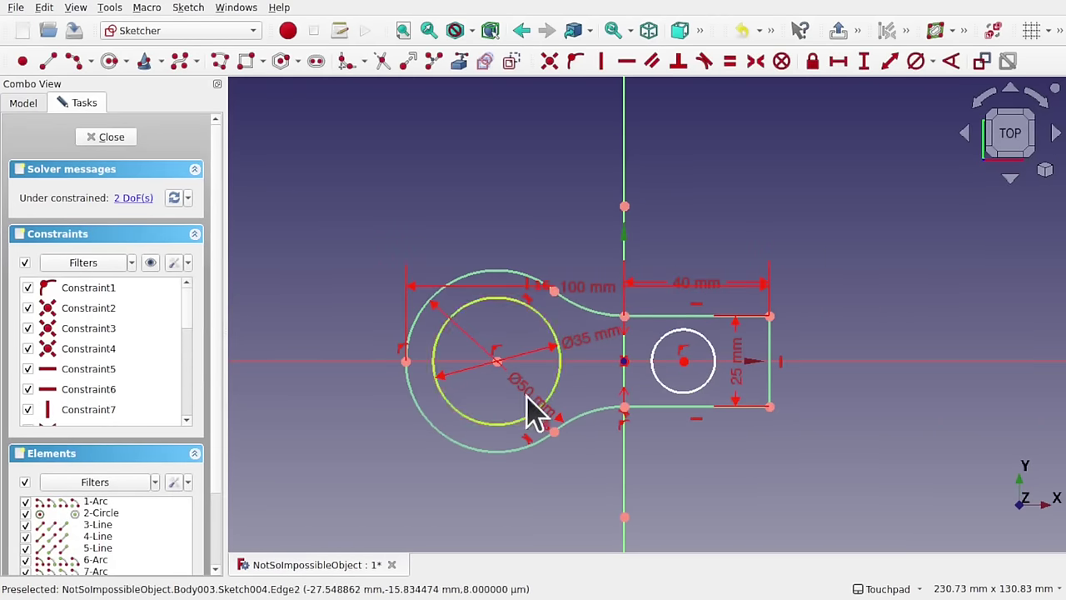
left_click_drag(707, 391, 681, 380)
left_click(126, 139)
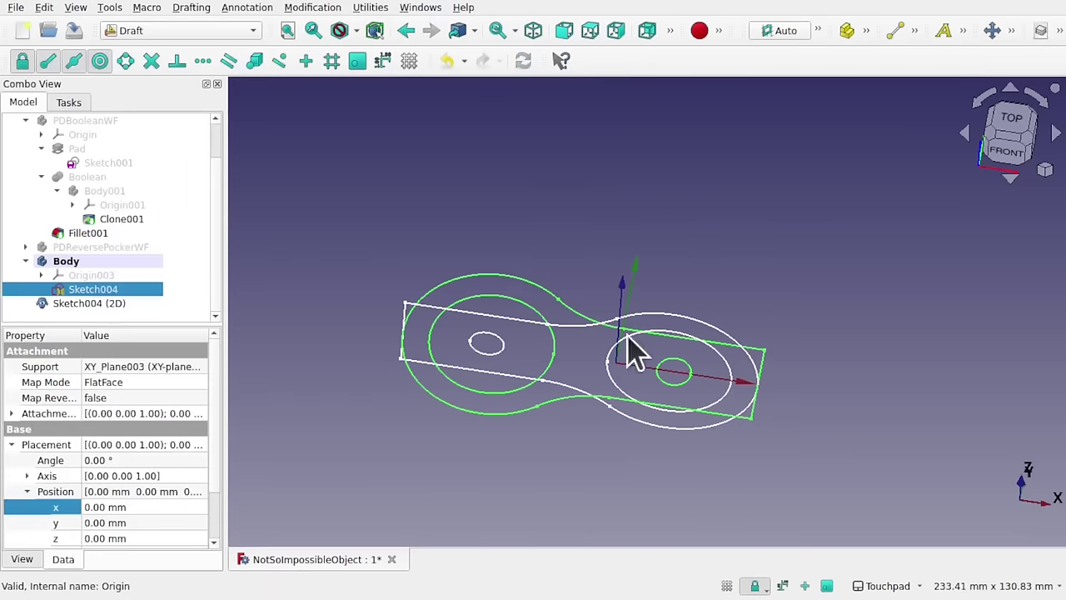
middle_click_drag(654, 341, 453, 404)
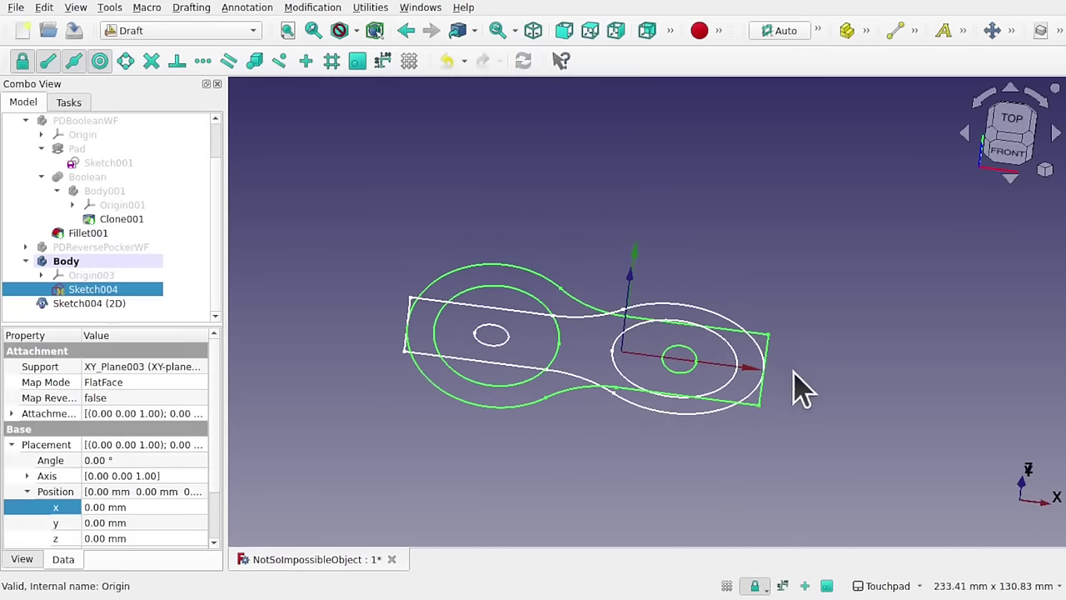
mouse_move(796, 388)
middle_mouse_down()
mouse_move(738, 300)
mouse_move(802, 233)
mouse_move(699, 326)
middle_mouse_up()
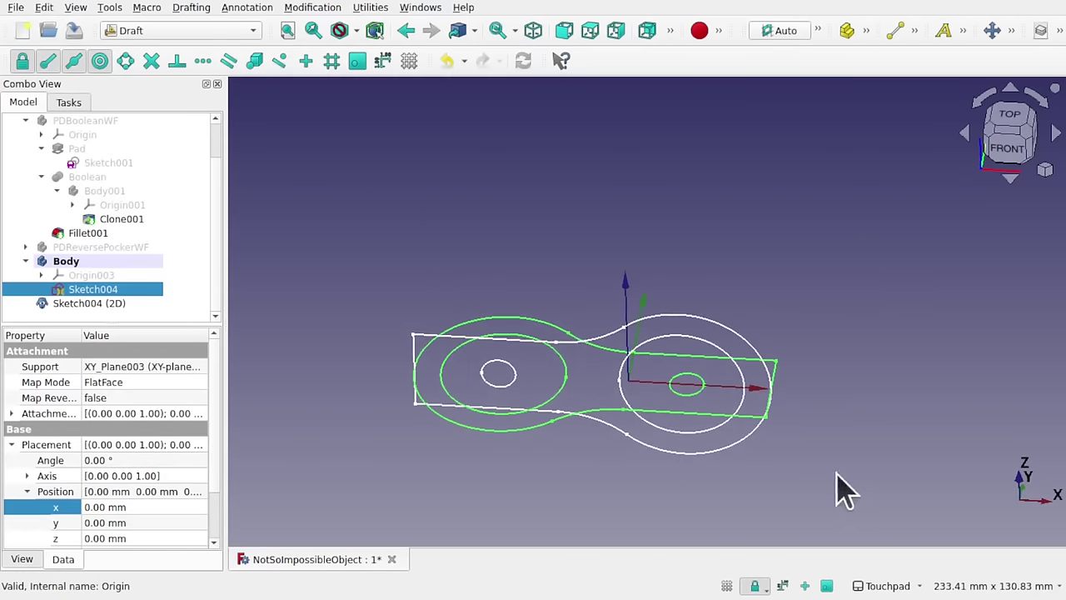
middle_click_drag(588, 296, 609, 378)
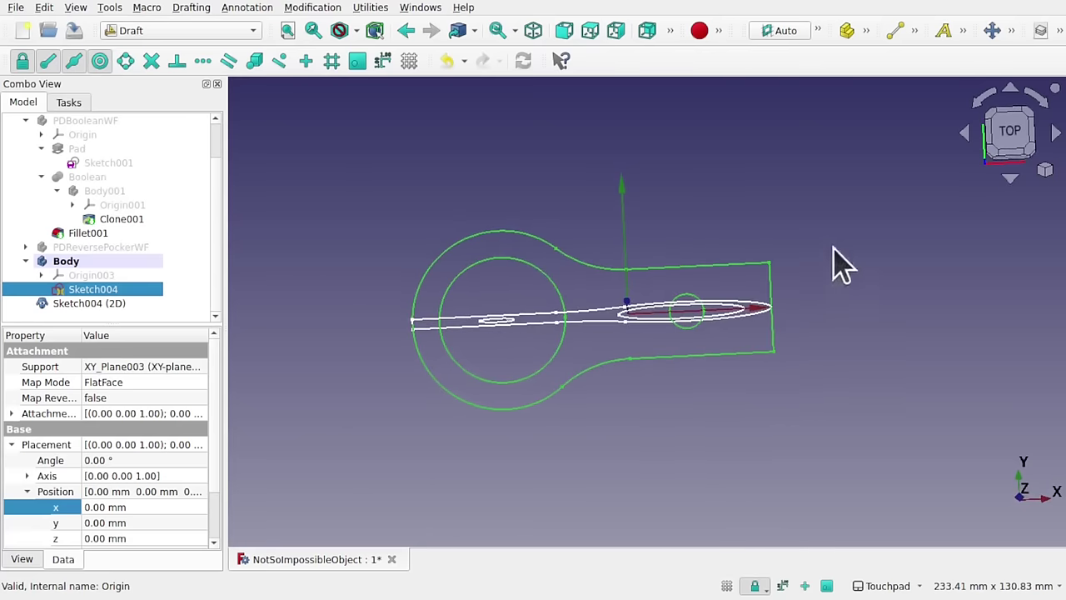
Step: Move the Draft clone Sketch004 (2D) into the active Body
middle_click_drag(555, 262, 555, 212)
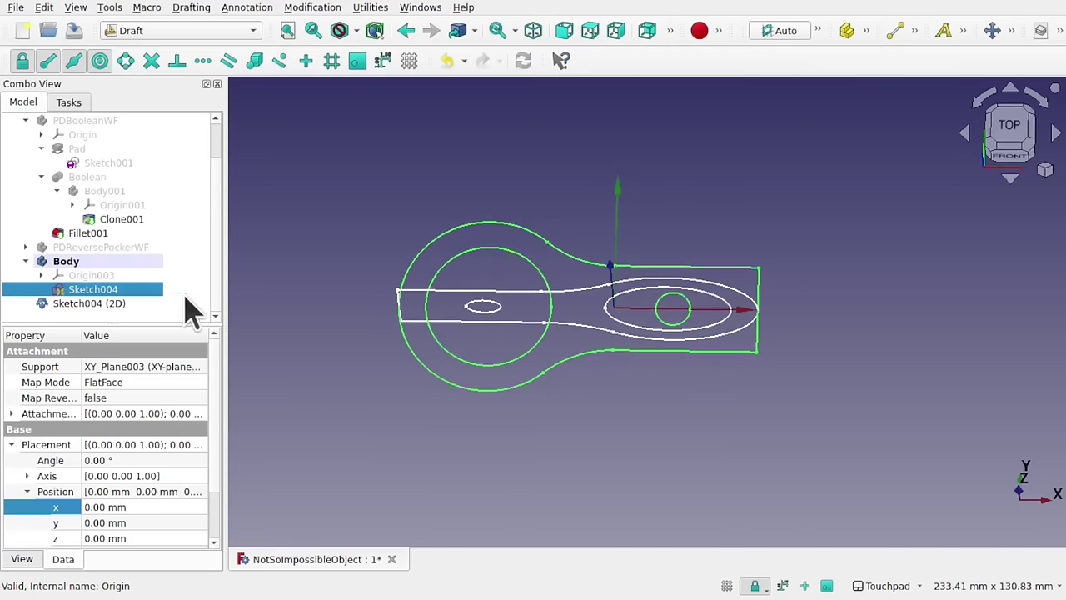
left_click(98, 303)
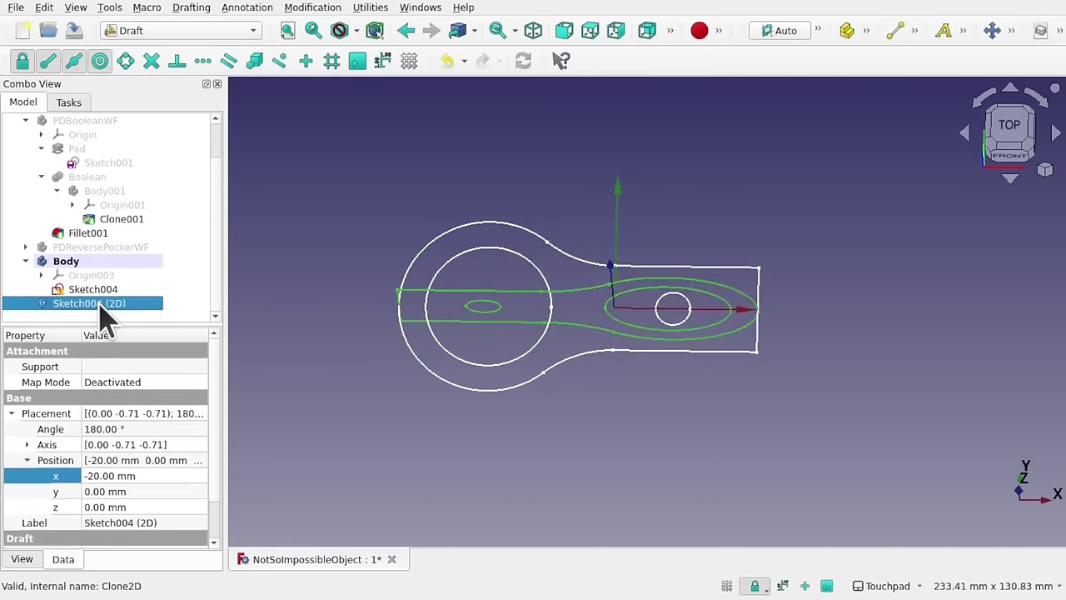
mouse_move(102, 304)
left_mouse_down()
mouse_move(178, 302)
mouse_move(88, 275)
left_mouse_up()
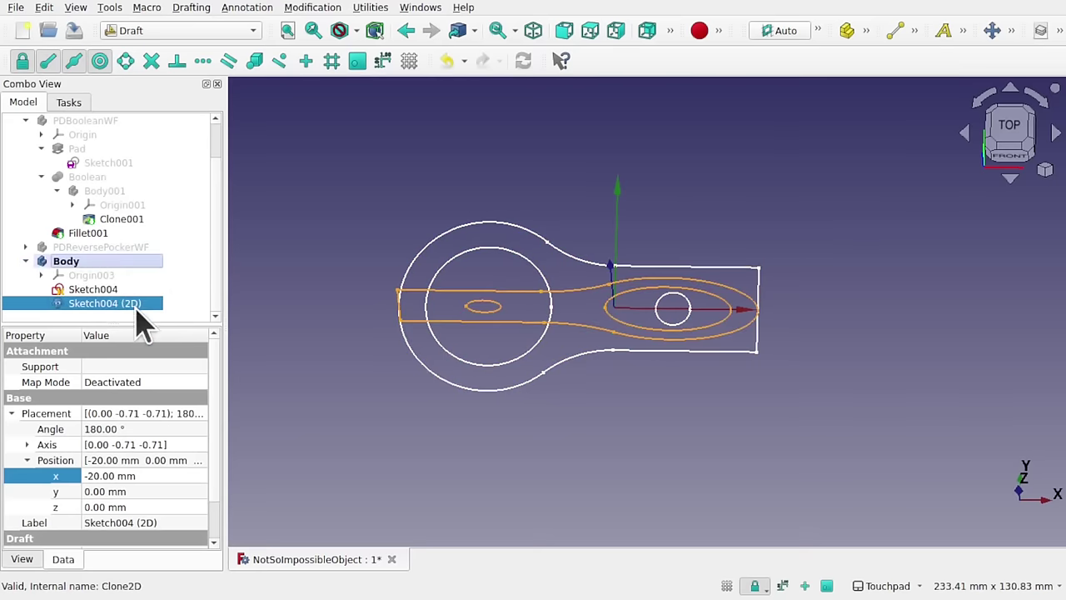
left_click(279, 278)
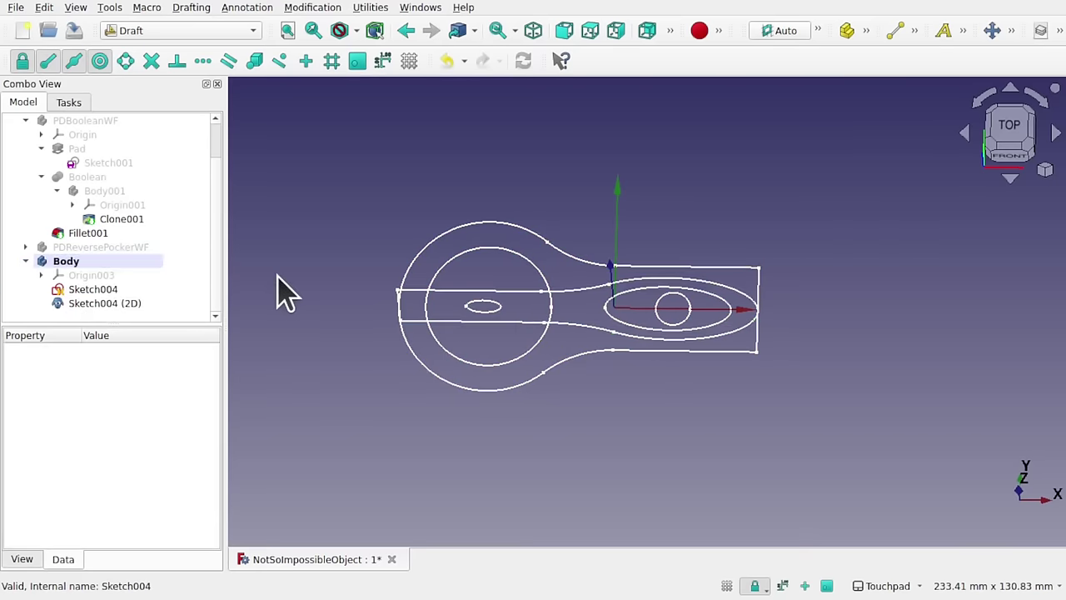
middle_click_drag(429, 215, 502, 357)
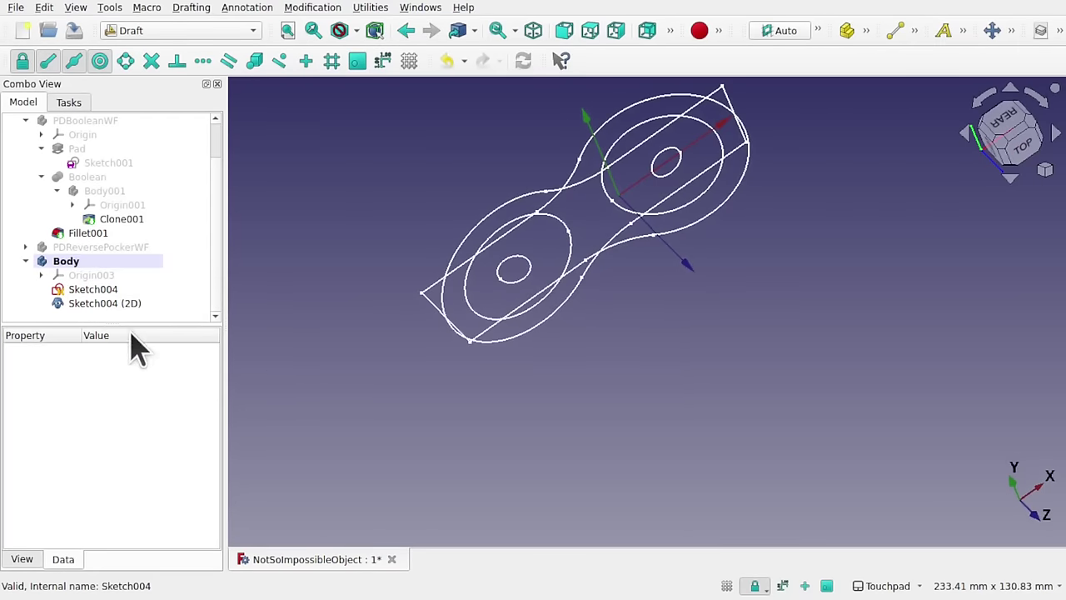
Step: Switch to the Part Design workbench and select the Sketch004 (2D) clone in the model tree
left_click(108, 303)
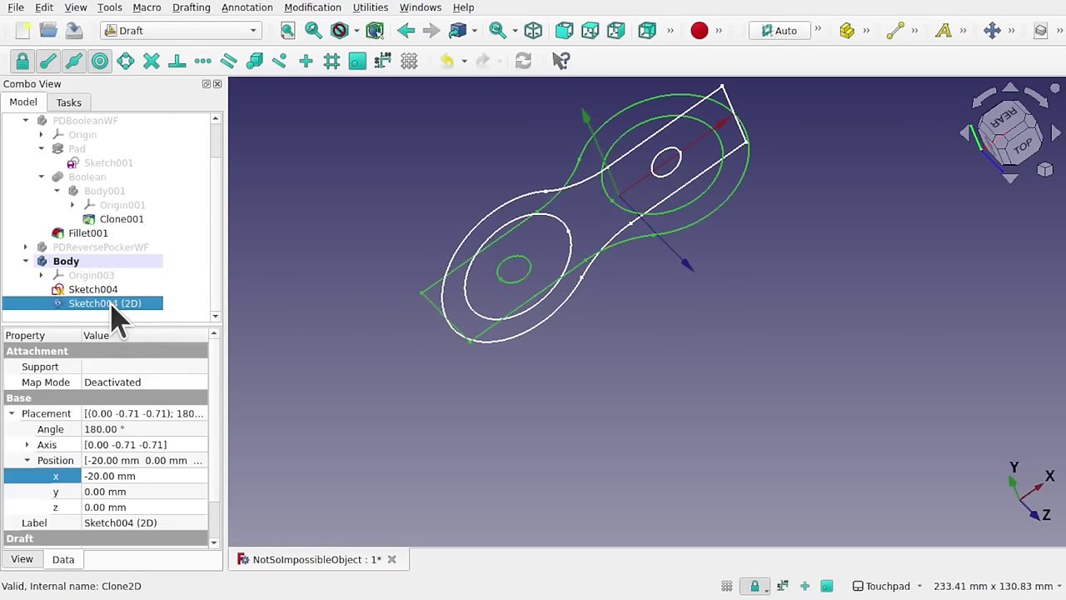
left_click(163, 31)
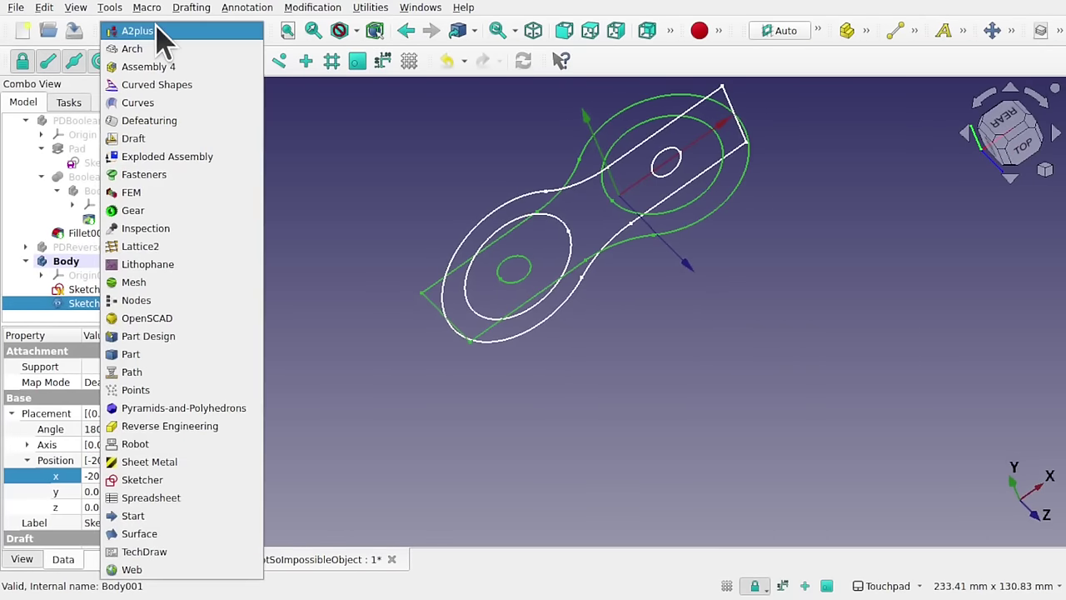
key("Escape")
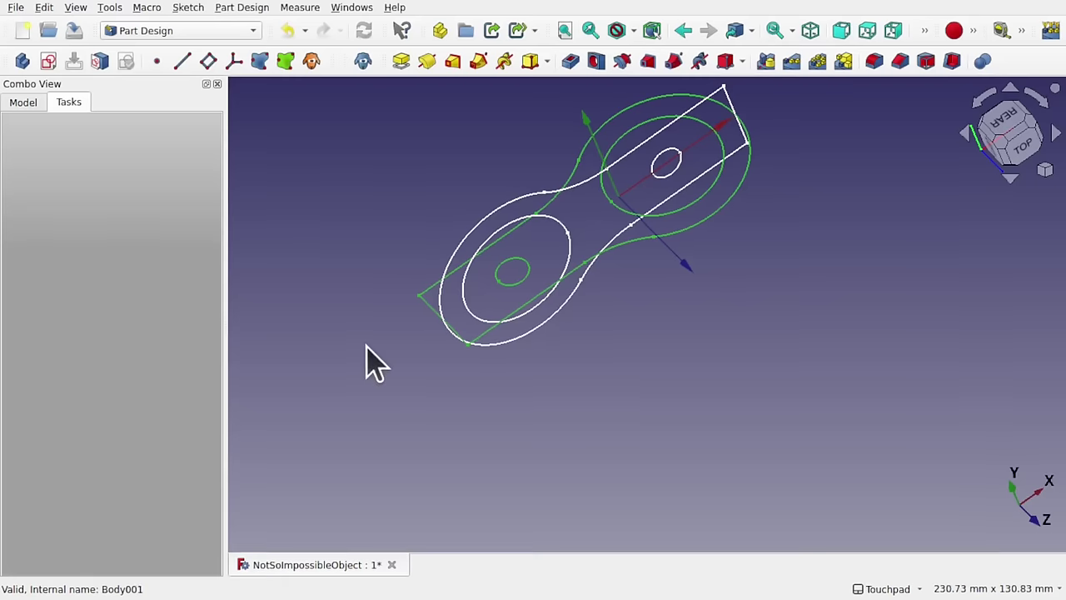
left_click(24, 101)
left_click(287, 300)
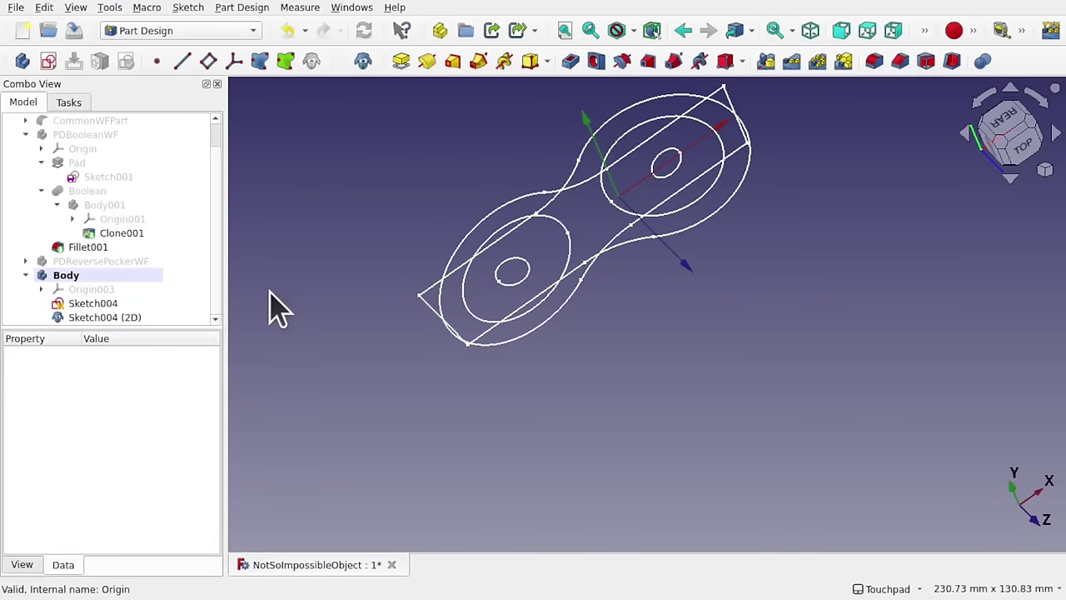
left_click(95, 319)
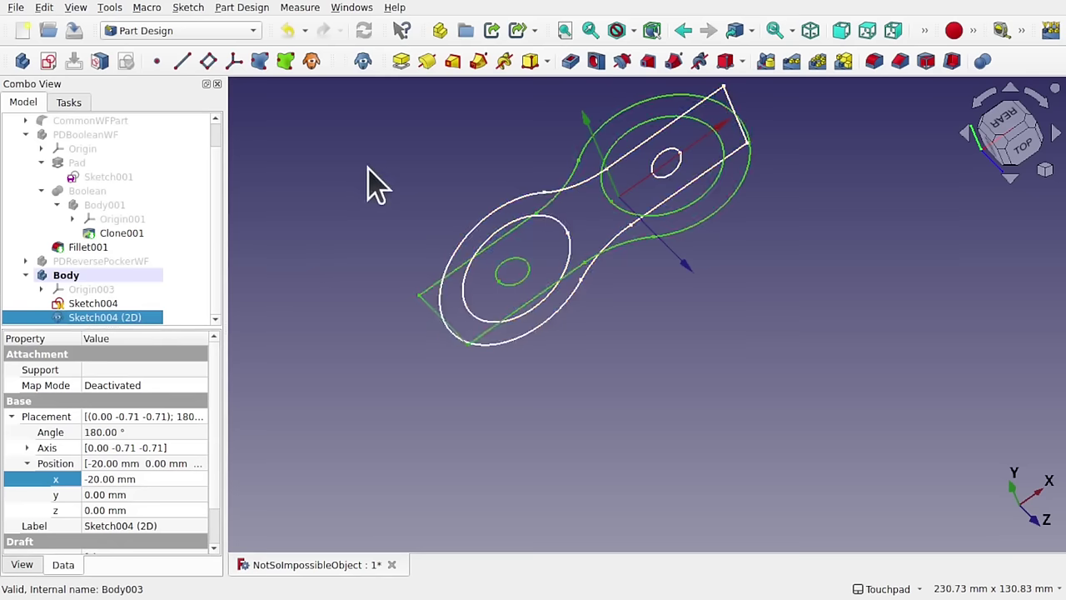
left_click(47, 60)
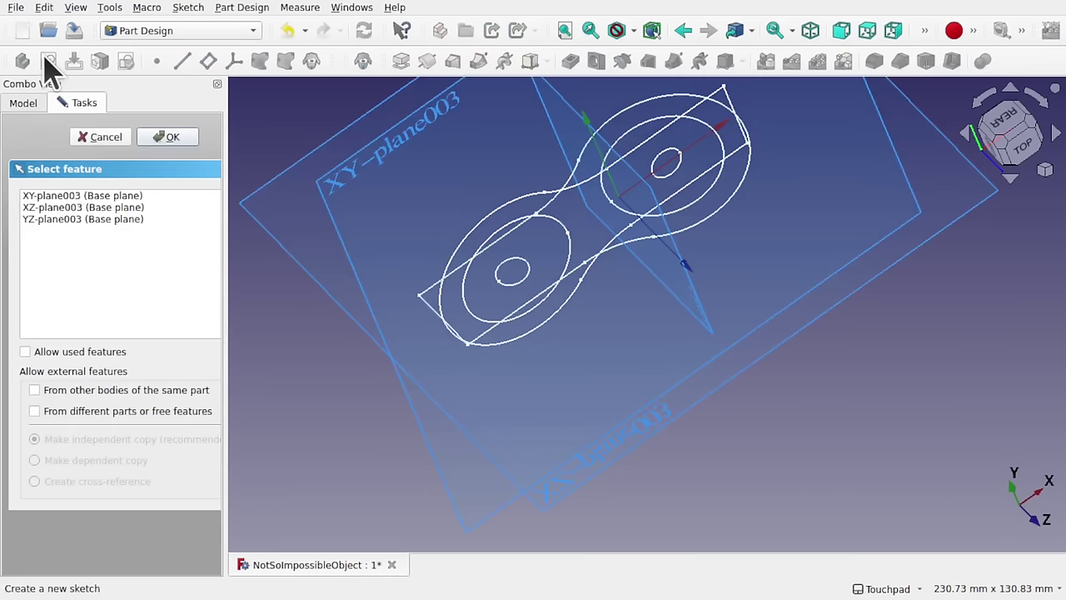
mouse_move(641, 271)
left_mouse_down("alt")
mouse_move(671, 352)
mouse_move(638, 333)
mouse_move(785, 269)
mouse_move(839, 315)
mouse_move(694, 317)
mouse_move(474, 209)
mouse_move(430, 148)
mouse_move(447, 175)
mouse_move(379, 105)
mouse_move(435, 171)
mouse_move(389, 196)
left_mouse_up("alt")
left_click(122, 140)
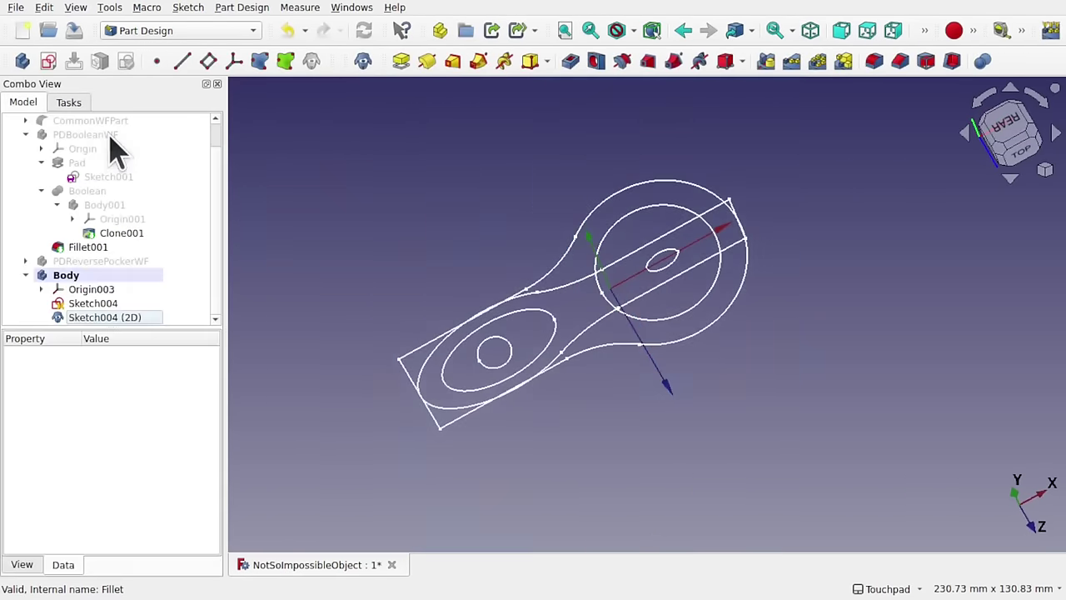
Step: Create a new sketch in the Body on XZ-plane003, the plane parallel to the cloned profile
left_click(100, 317)
mouse_move(500, 316)
left_mouse_down("alt")
mouse_move(661, 307)
mouse_move(614, 341)
mouse_move(621, 314)
mouse_move(309, 250)
left_mouse_up("alt")
left_click(337, 250)
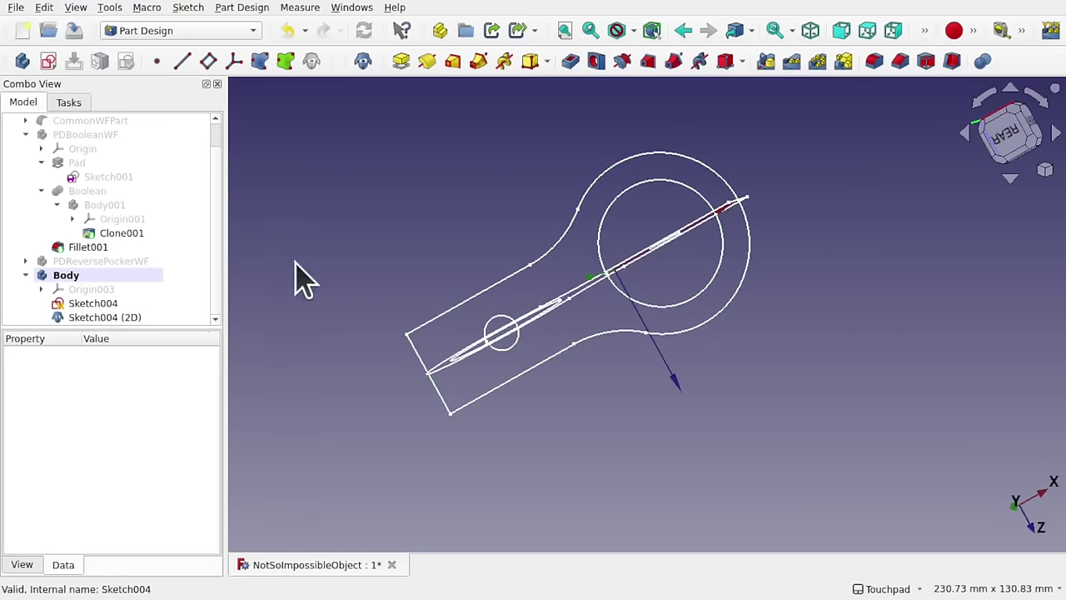
left_click(49, 63)
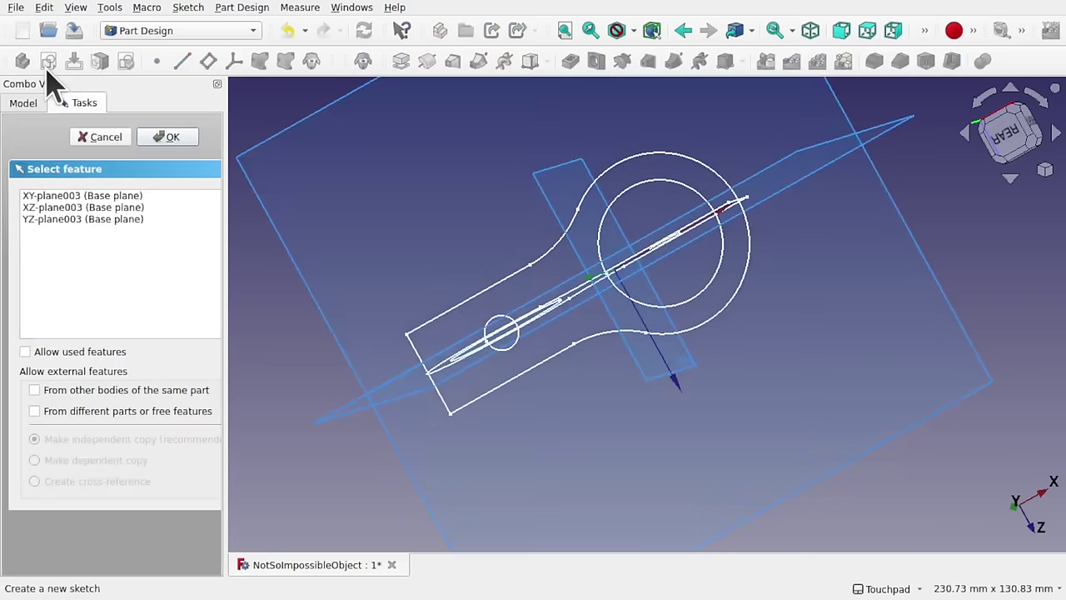
left_click_drag(483, 250, 245, 131, "alt")
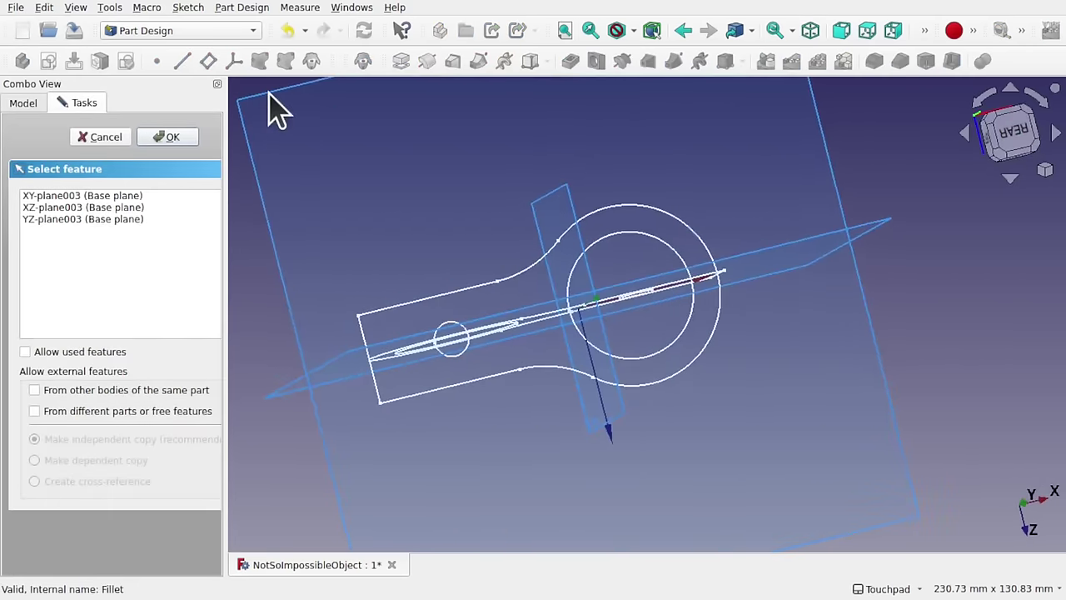
left_click(269, 94)
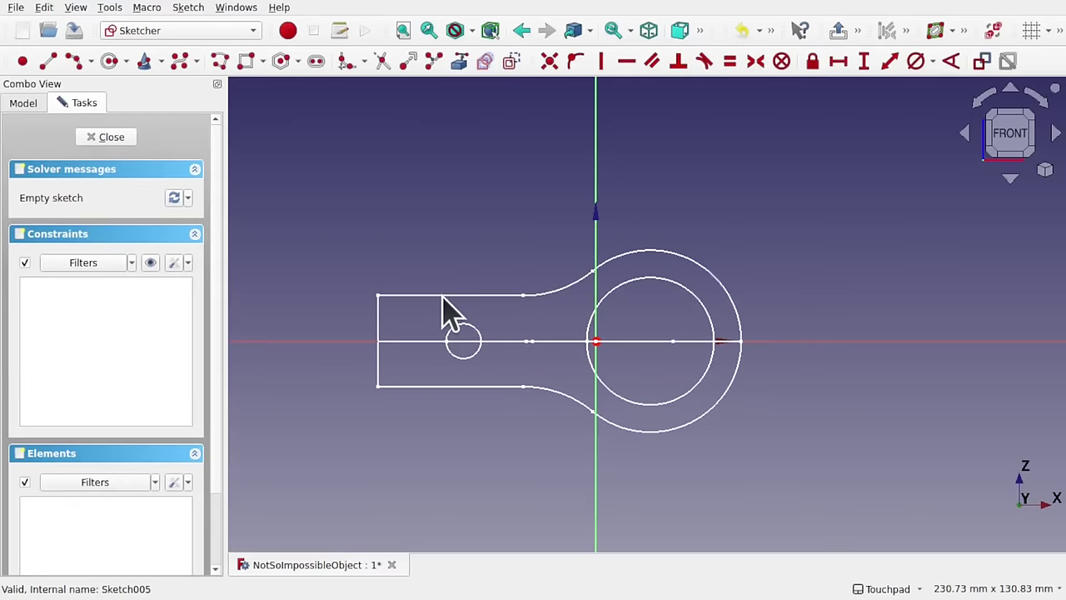
Step: Draw a rectangle in the new sketch that surrounds the whole cloned profile
mouse_move(442, 308)
left_mouse_down("alt")
mouse_move(635, 338)
mouse_move(585, 316)
mouse_move(705, 278)
left_mouse_up("alt")
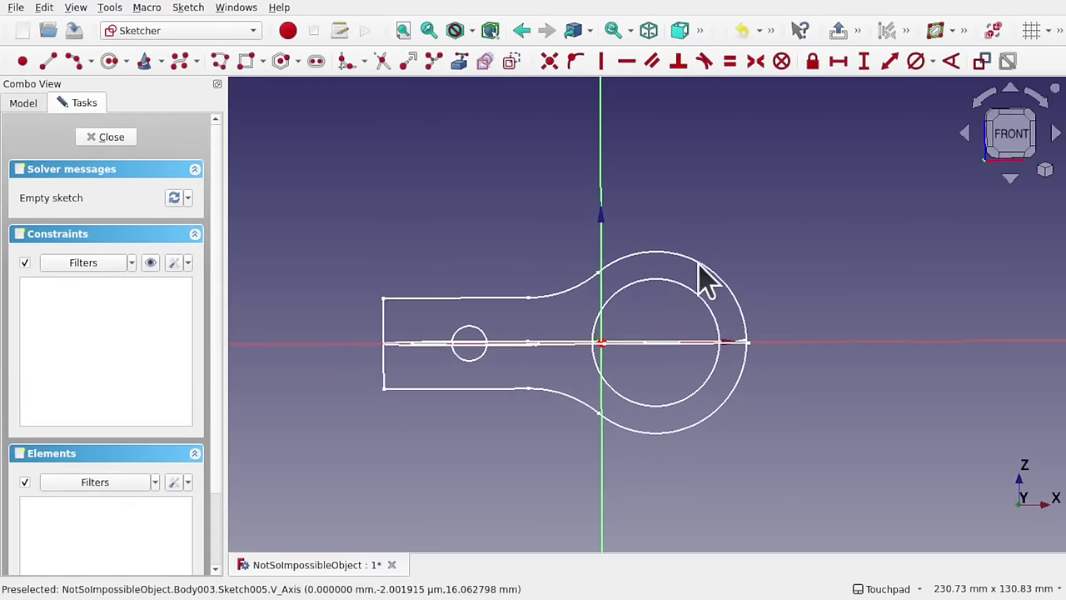
left_click(247, 61)
left_click(317, 142)
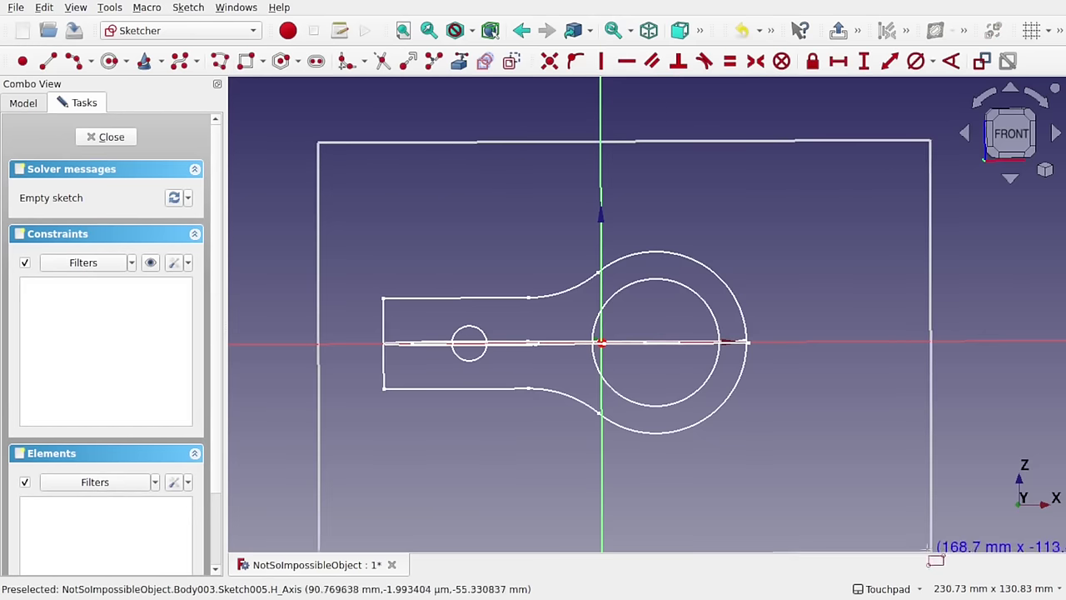
left_click(846, 503)
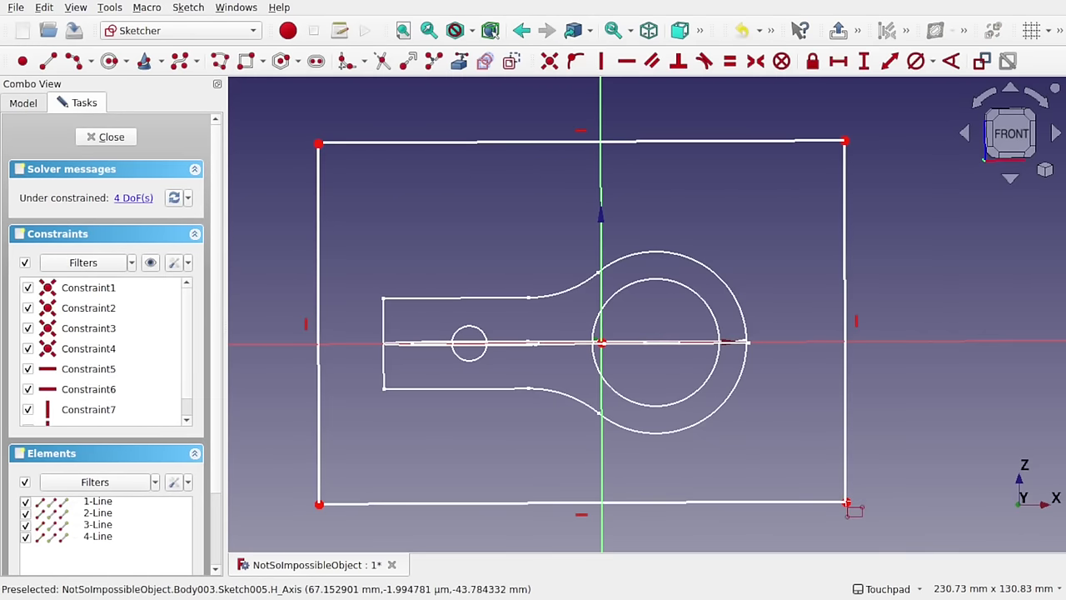
Step: Constrain two opposite corners of the rectangle to be symmetric about the origin
left_click(847, 503)
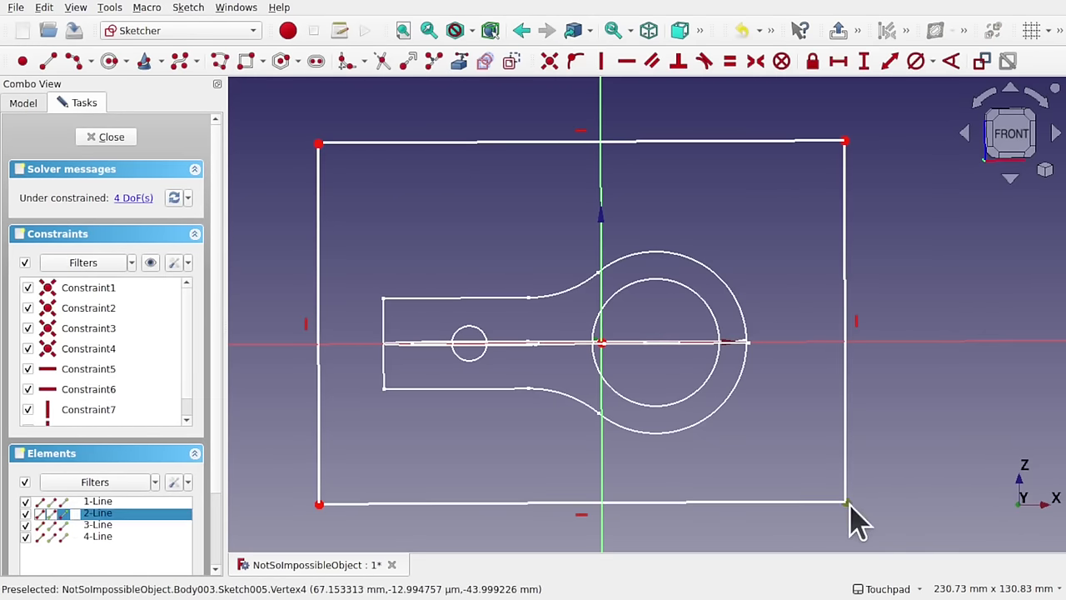
left_click(318, 143)
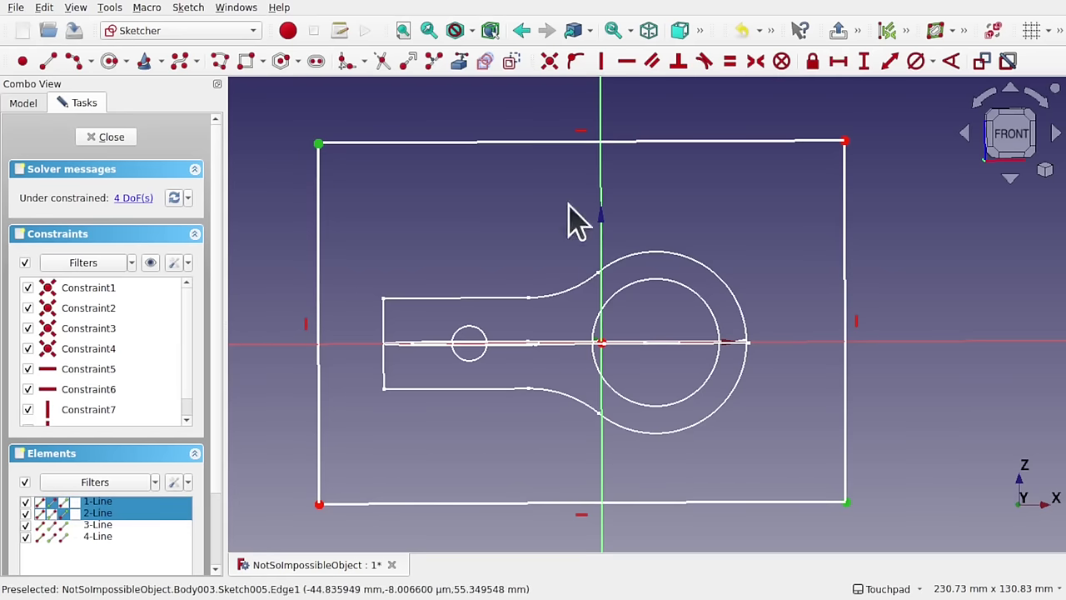
left_click(603, 354)
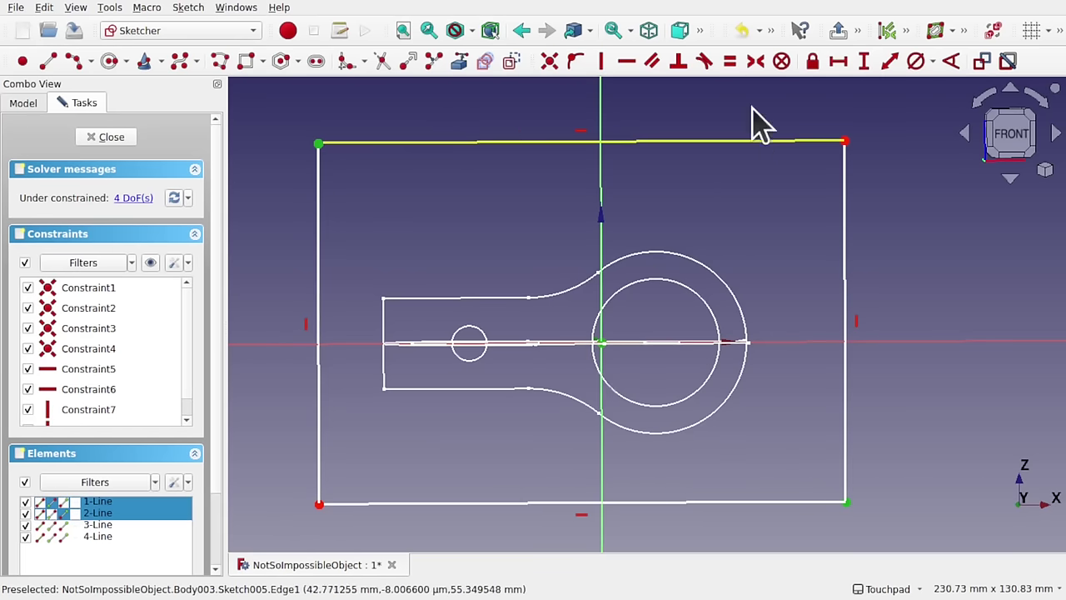
left_click(756, 62)
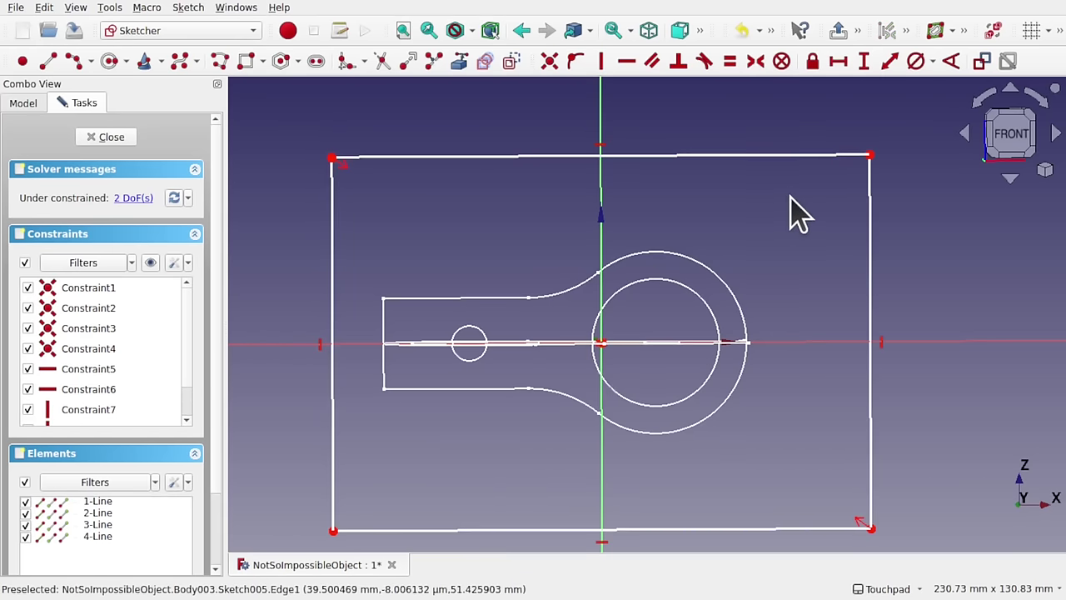
Step: Make the rectangle's upper horizontal edge and right vertical edge equal in length
left_click(723, 155)
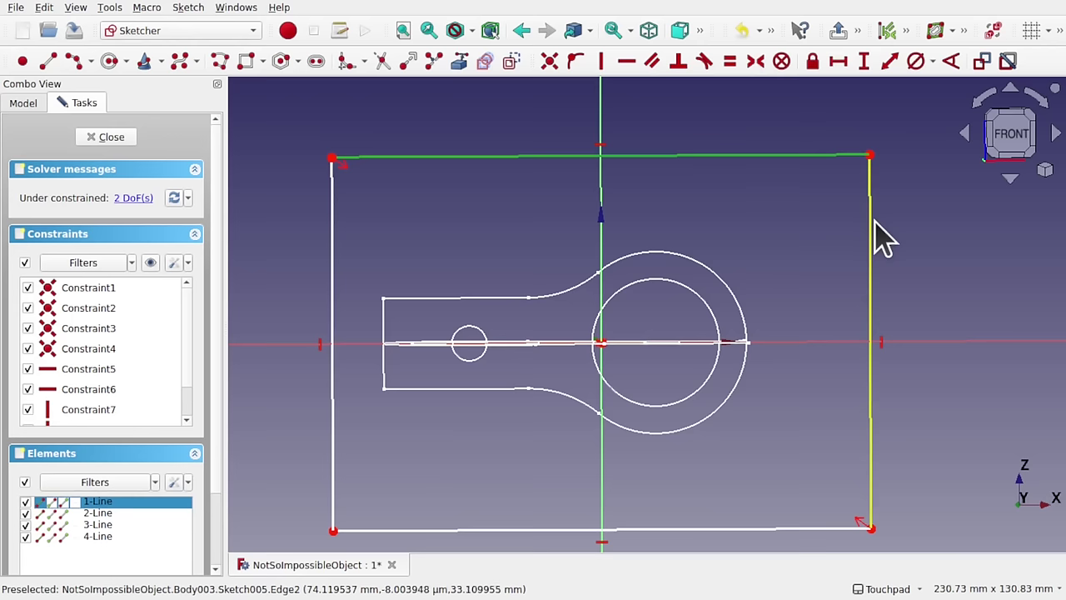
left_click(872, 225)
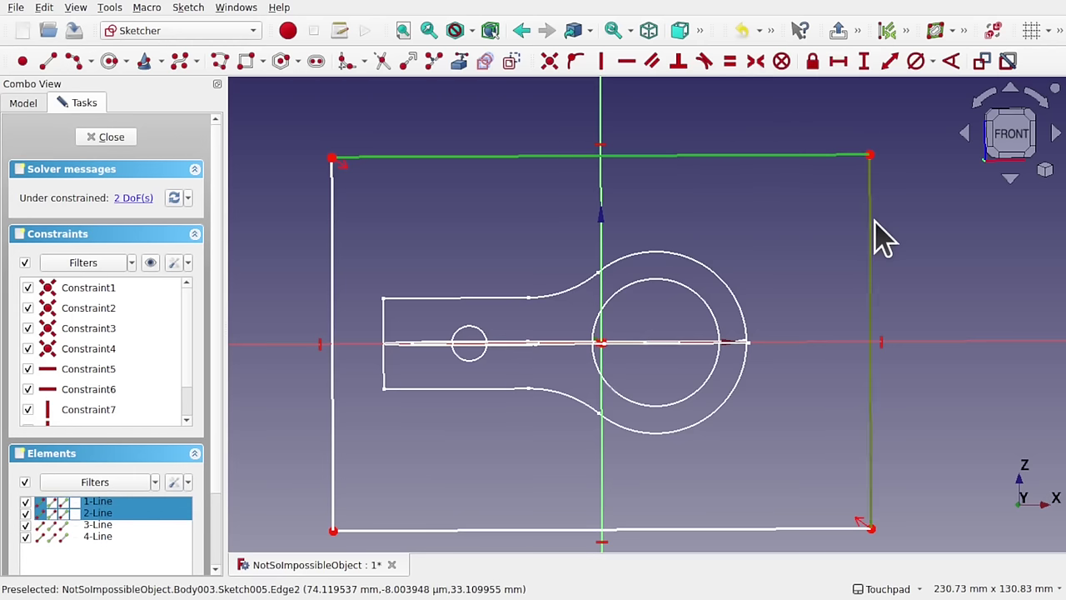
left_click(731, 63)
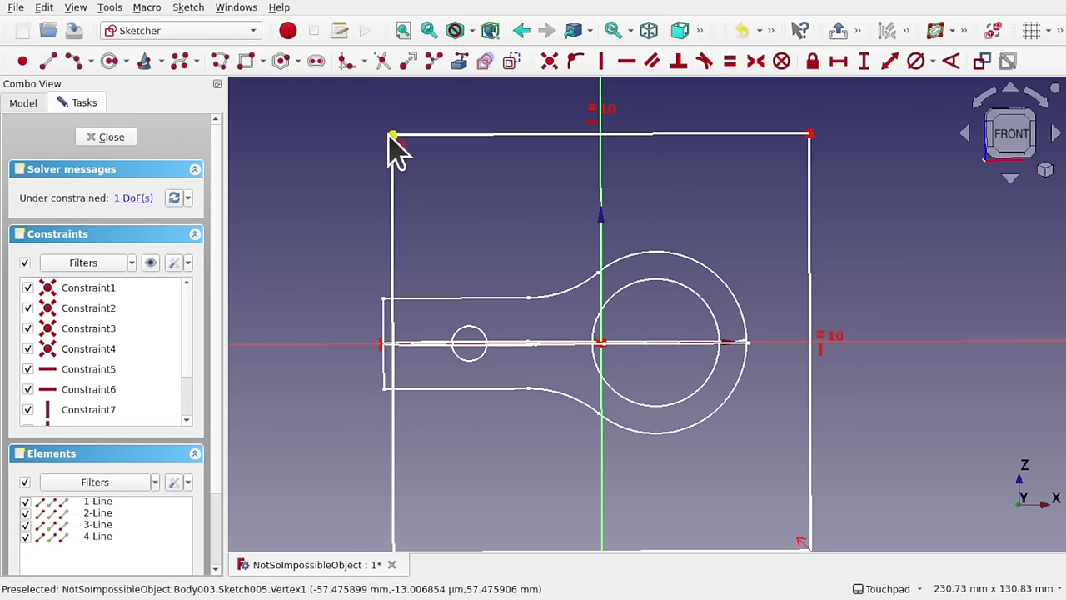
Step: Enlarge the square to about 145 mm so it encloses the cloned profile with clearance, and close the sketch
left_click_drag(394, 136, 310, 125)
scroll(518, 193, "down", 3)
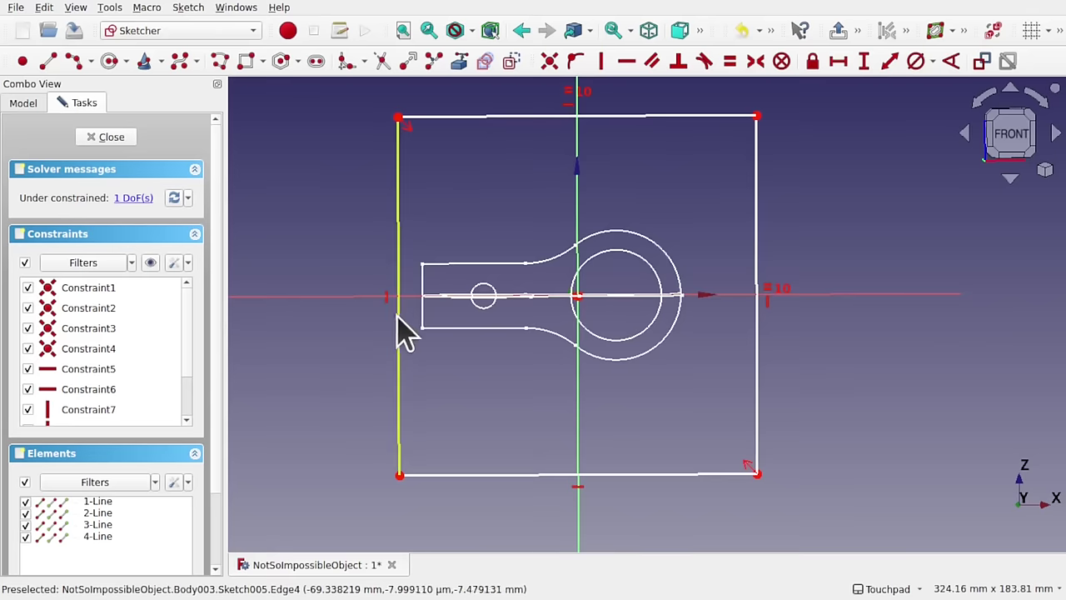
left_click_drag(398, 317, 383, 313)
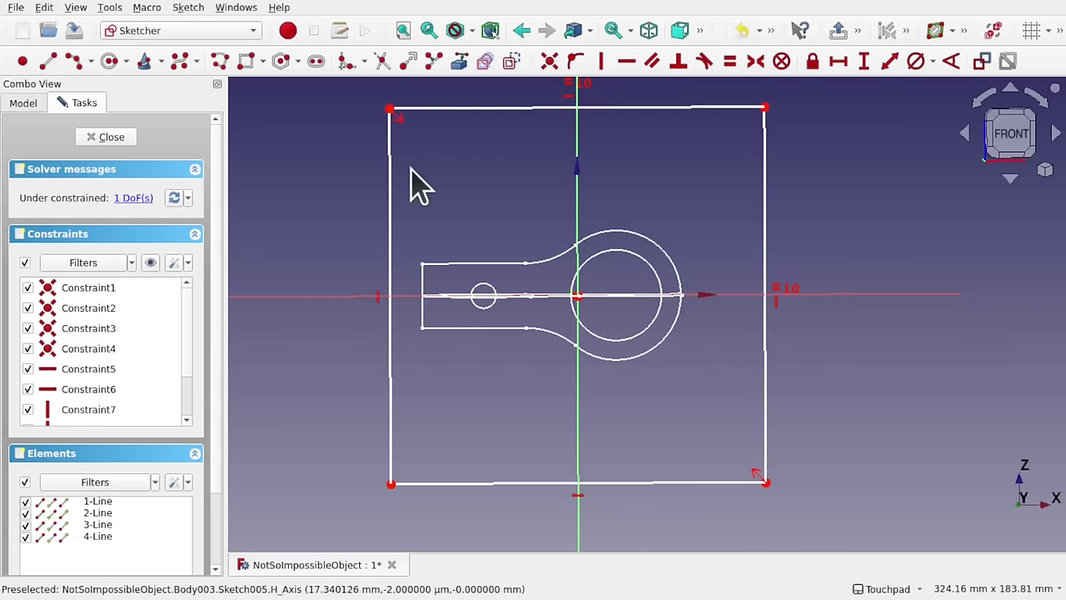
left_click(124, 137)
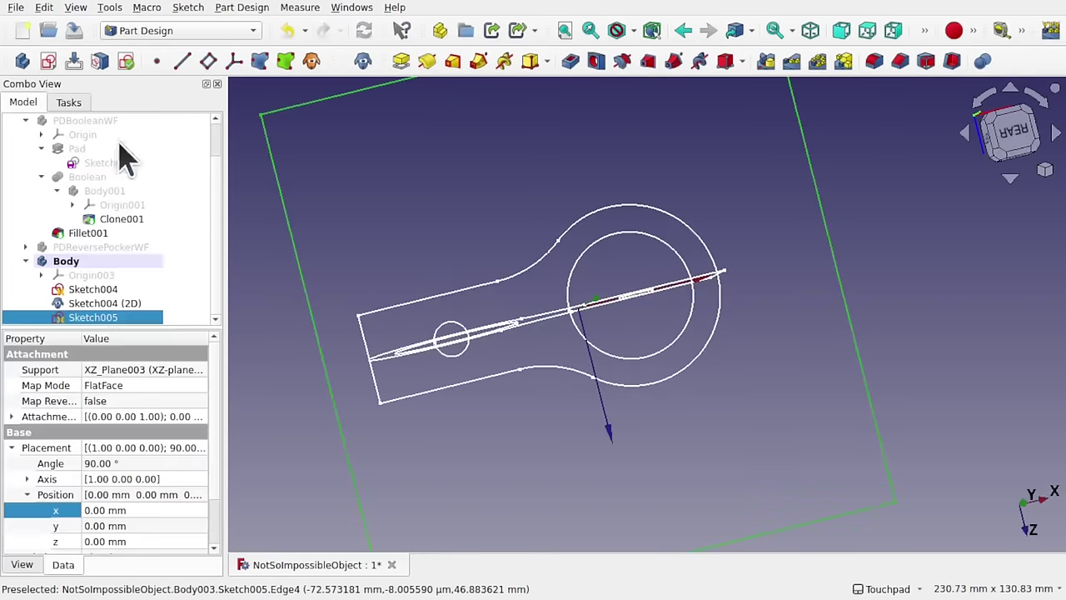
Step: Create a sub-object shape binder from Sketch005 and the Sketch004 (2D) clone together
scroll(491, 312, "down", 3)
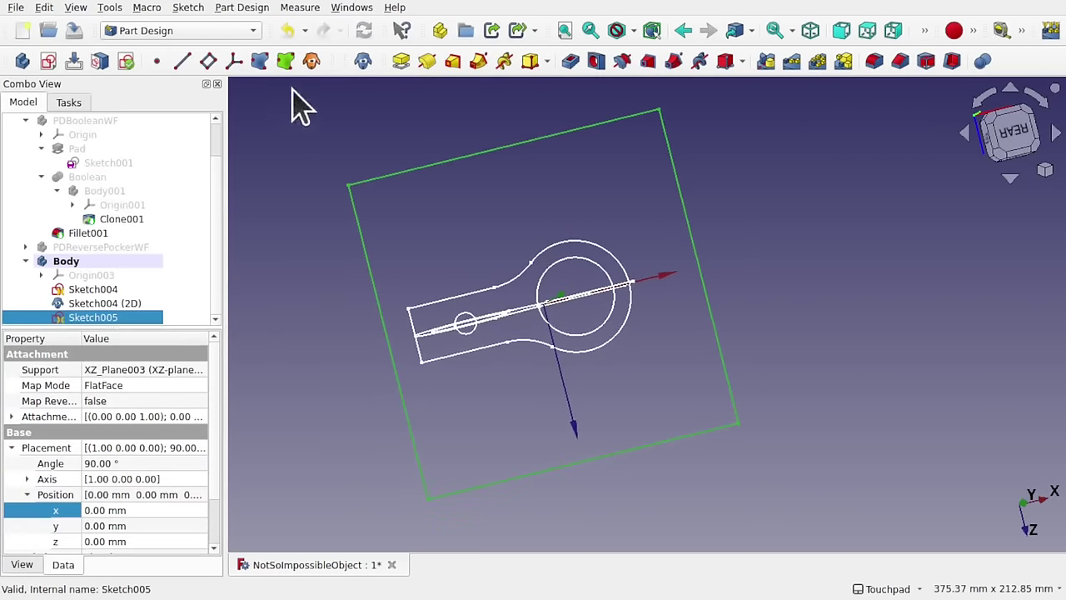
left_click(312, 259)
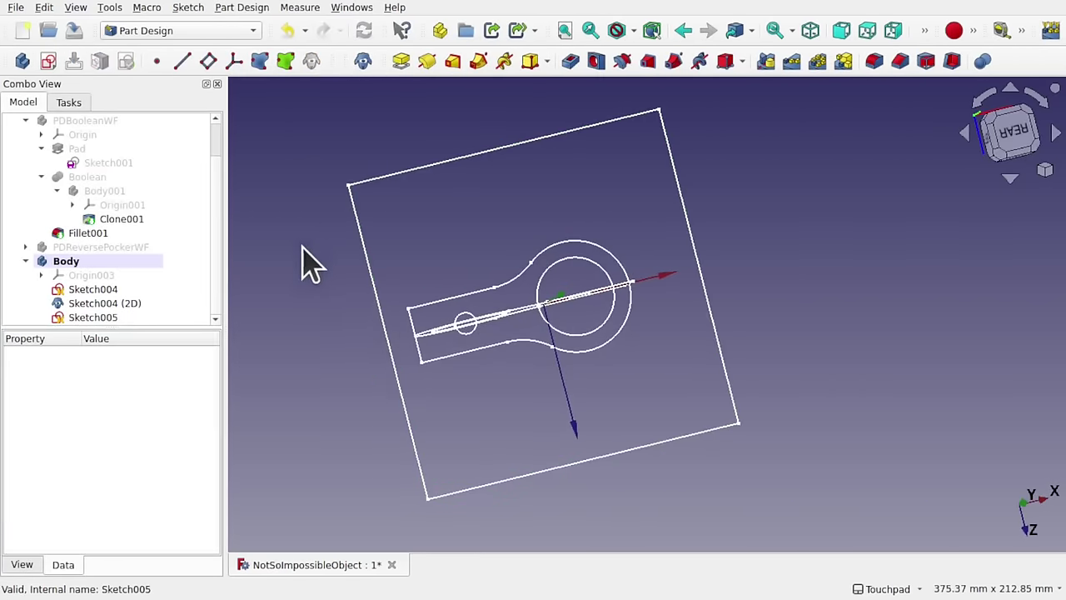
left_click(91, 317)
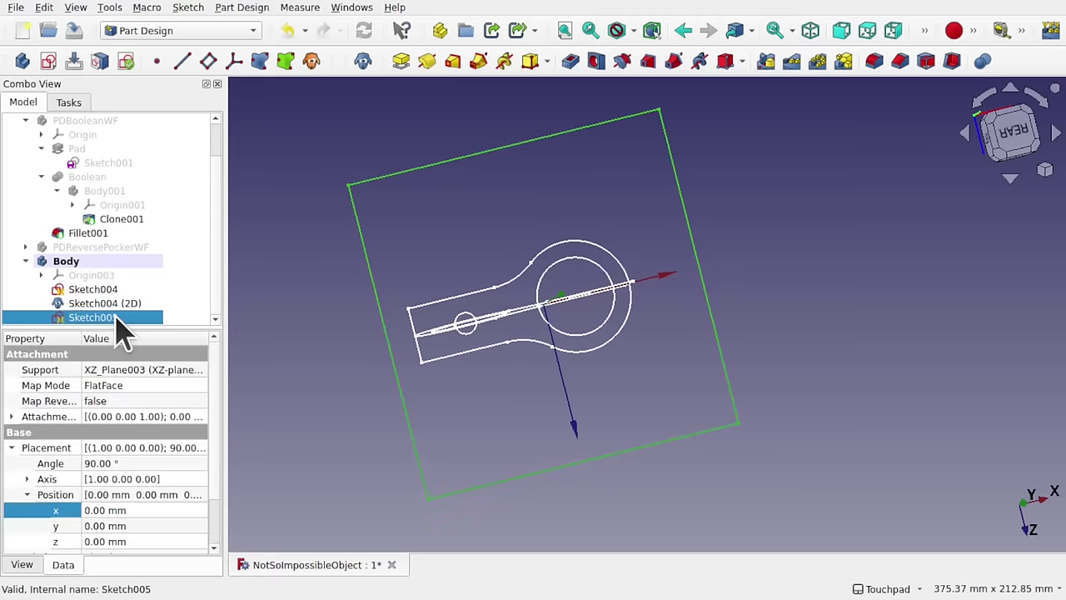
left_click(134, 306, "ctrl")
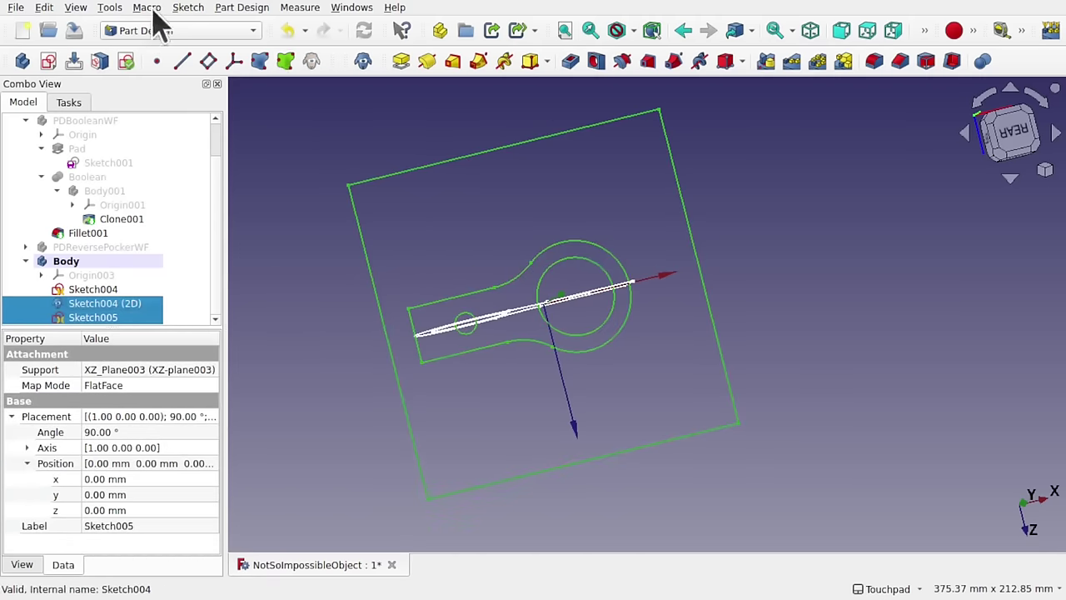
left_click(244, 8)
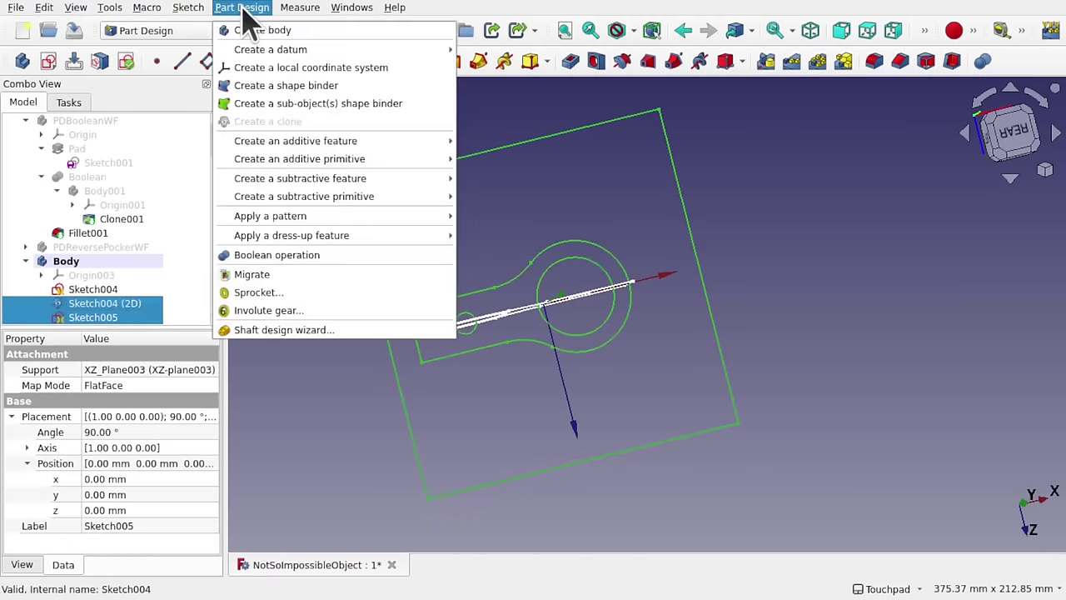
left_click(317, 110)
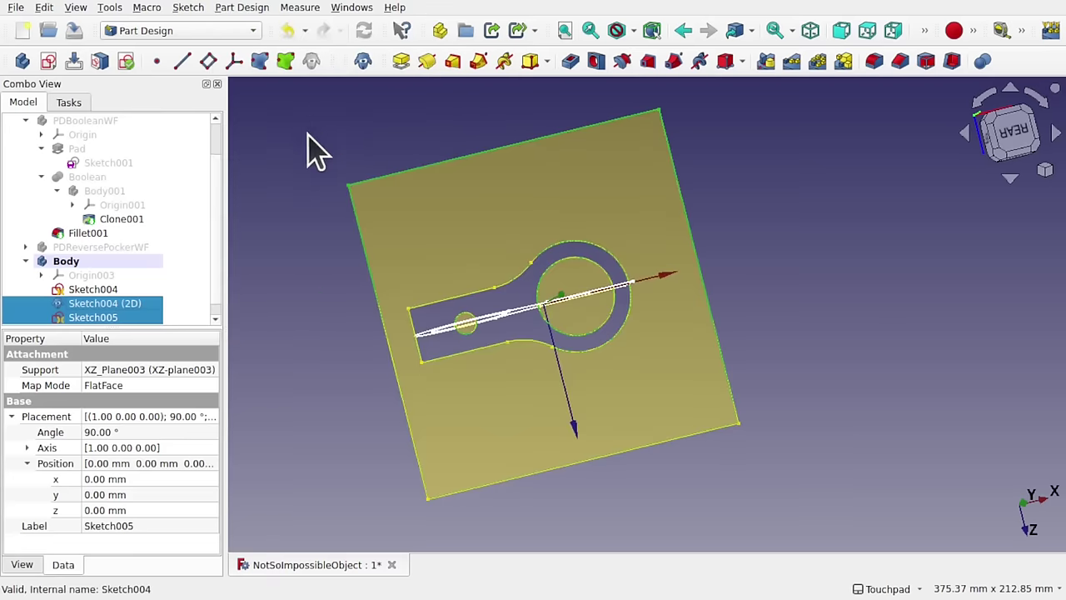
Step: Hide Sketch005 and the Sketch004 (2D) clone so only the binder shows the combined profile
left_click(333, 339)
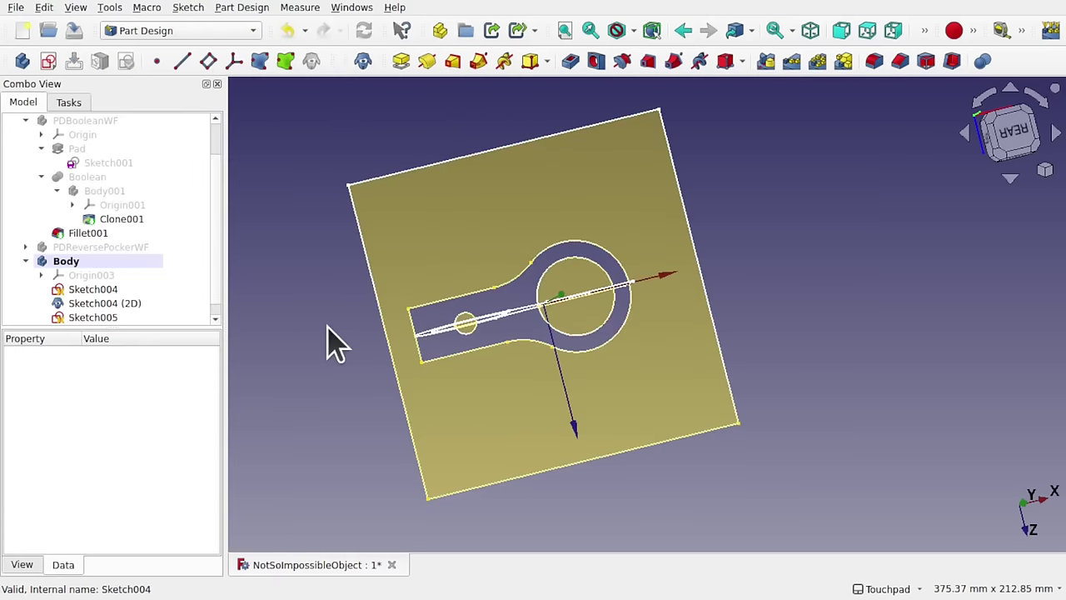
scroll(216, 324, "down", 1)
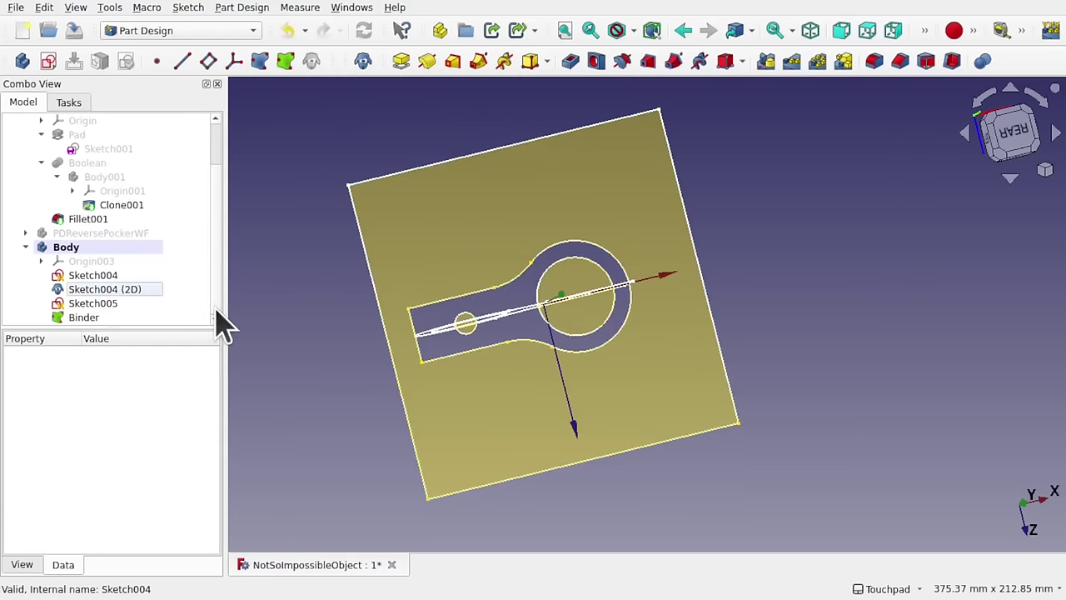
left_click(107, 319)
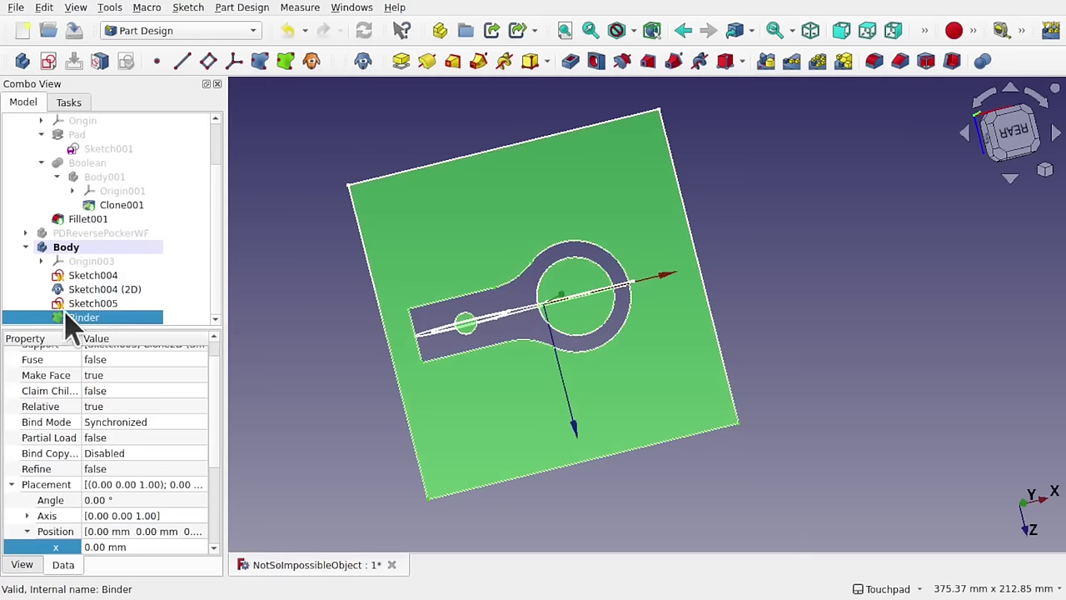
left_click(95, 304)
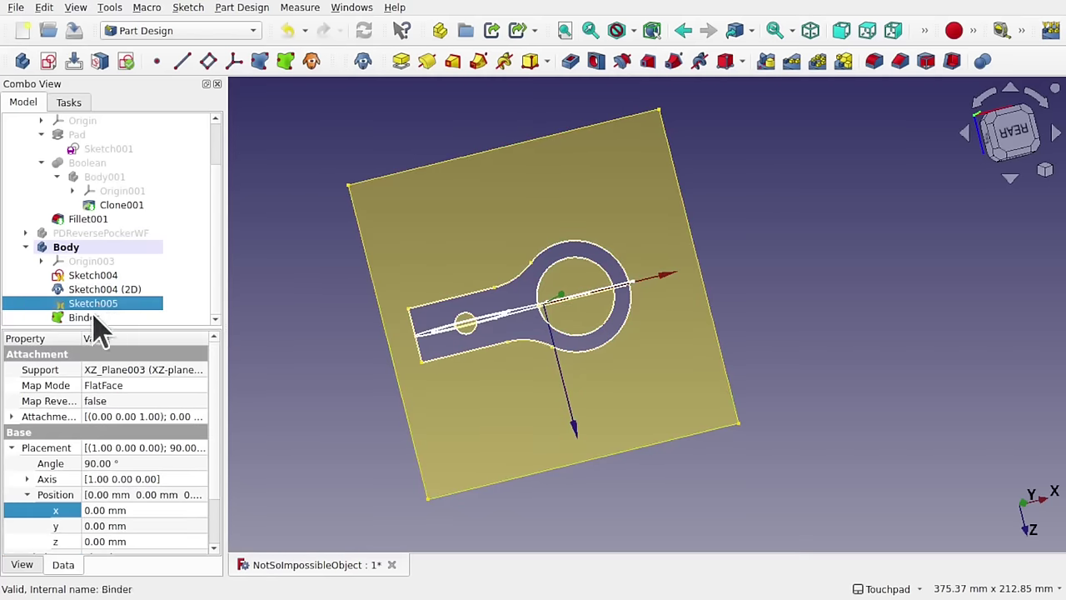
left_click(32, 304)
left_click(102, 289)
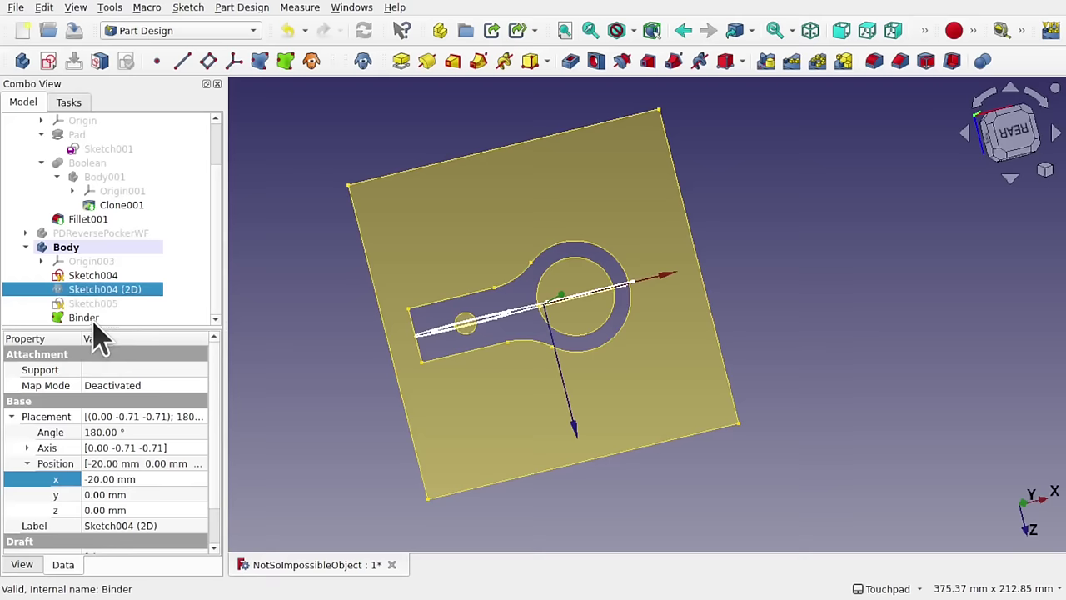
key("space")
Step: Turn off Make Face for the binder so it provides only the outline wires
left_click(93, 320)
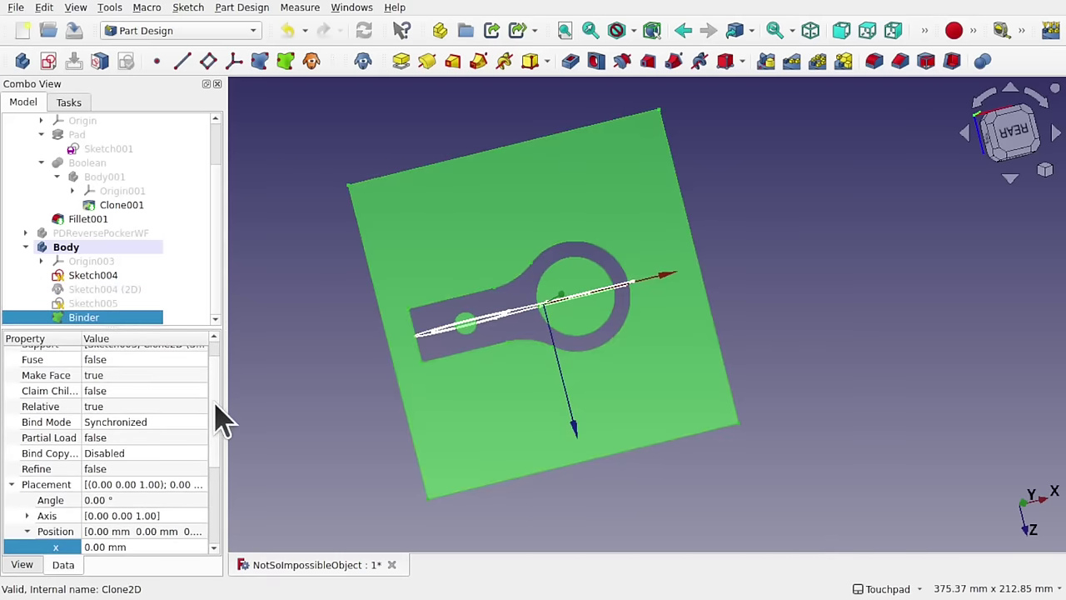
scroll(218, 421, "down", 3)
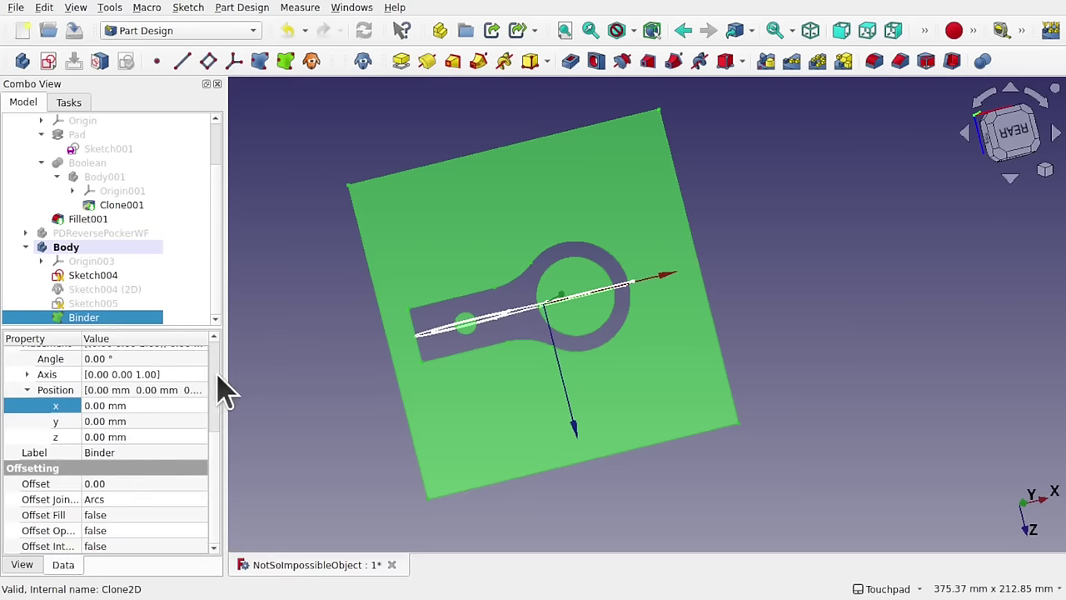
scroll(219, 391, "up", 4)
left_click(11, 510)
scroll(129, 484, "down", 3)
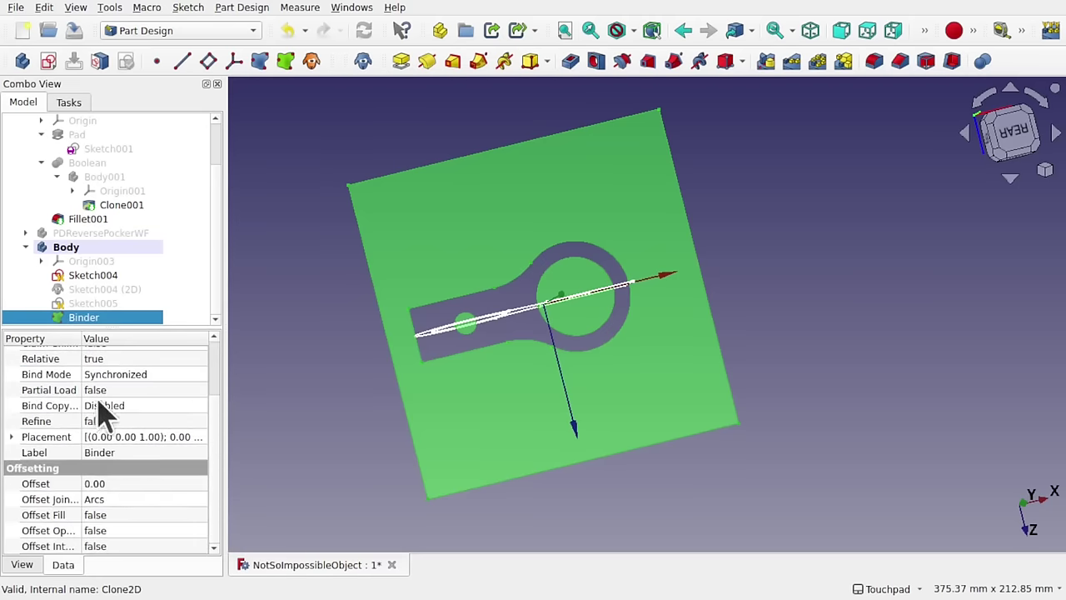
scroll(92, 383, "up", 2)
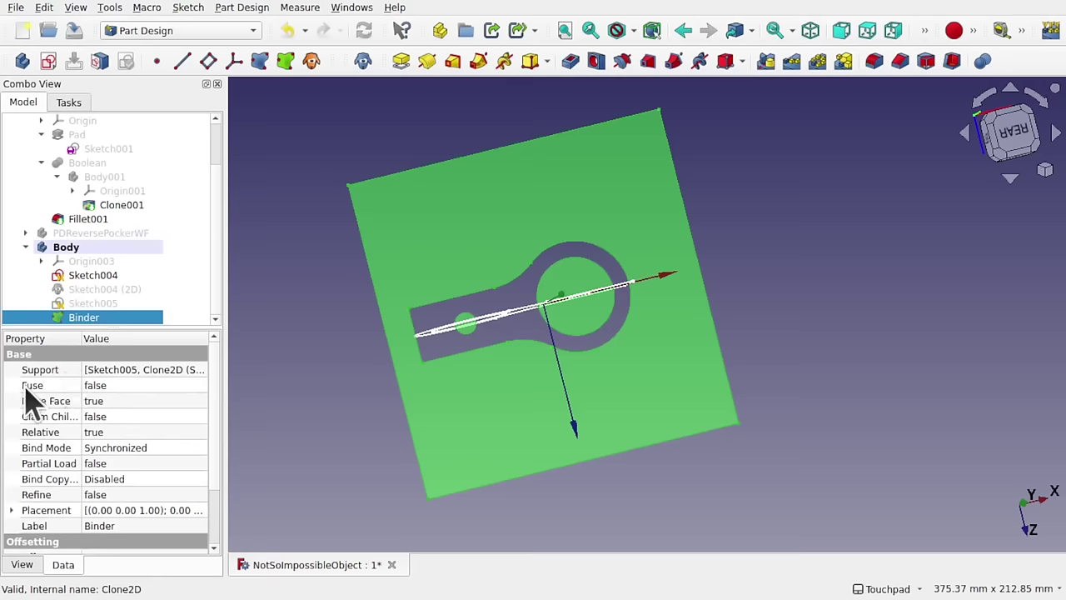
left_click(141, 403)
left_click(143, 403)
left_click(98, 384)
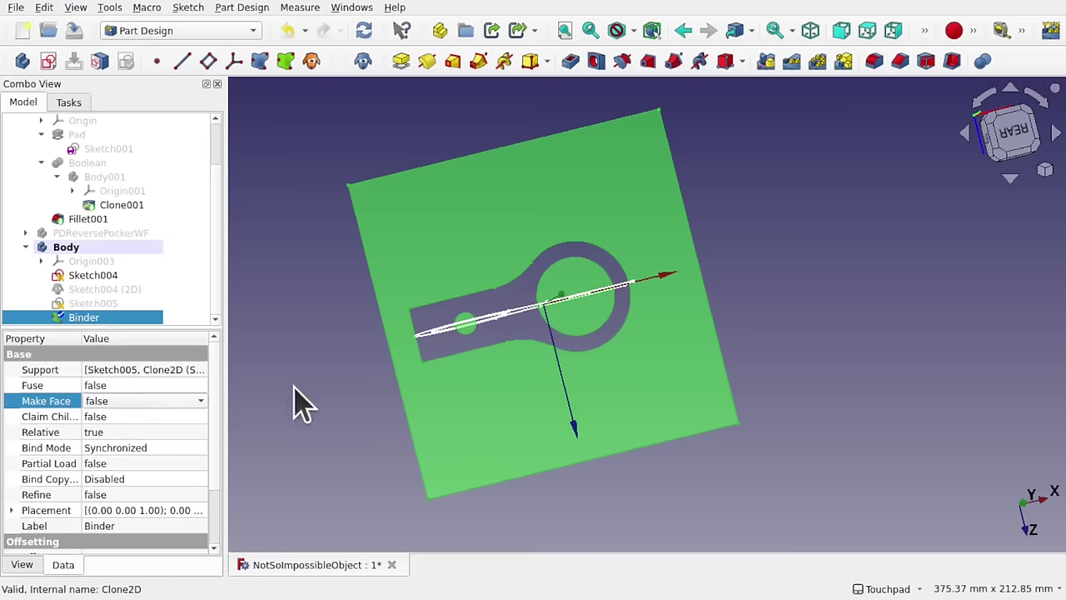
left_click(293, 404)
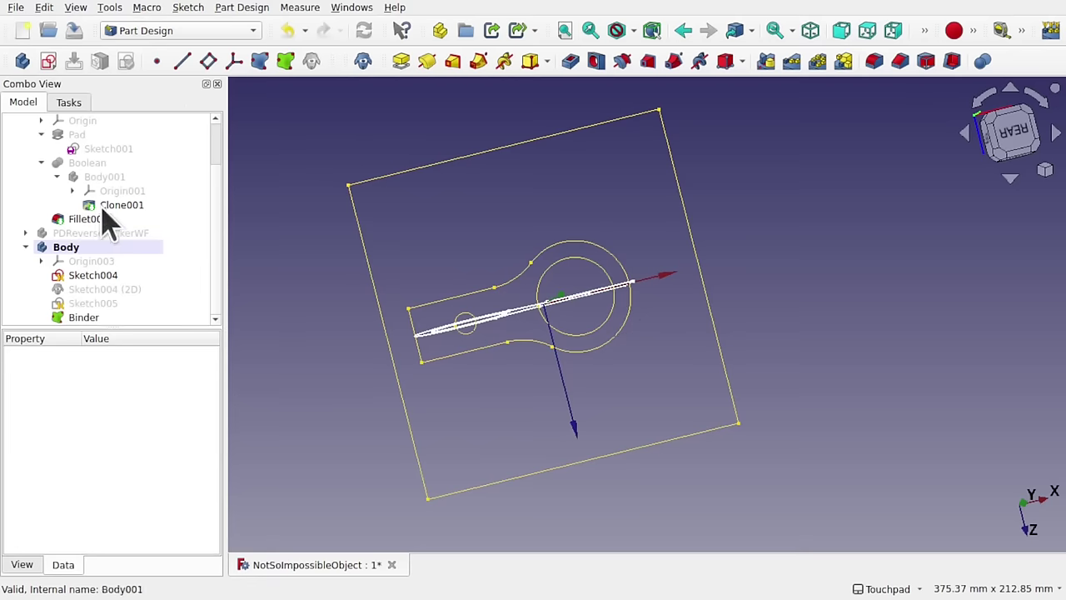
Step: Pad Sketch004 to a length of 50 mm
left_click(108, 283)
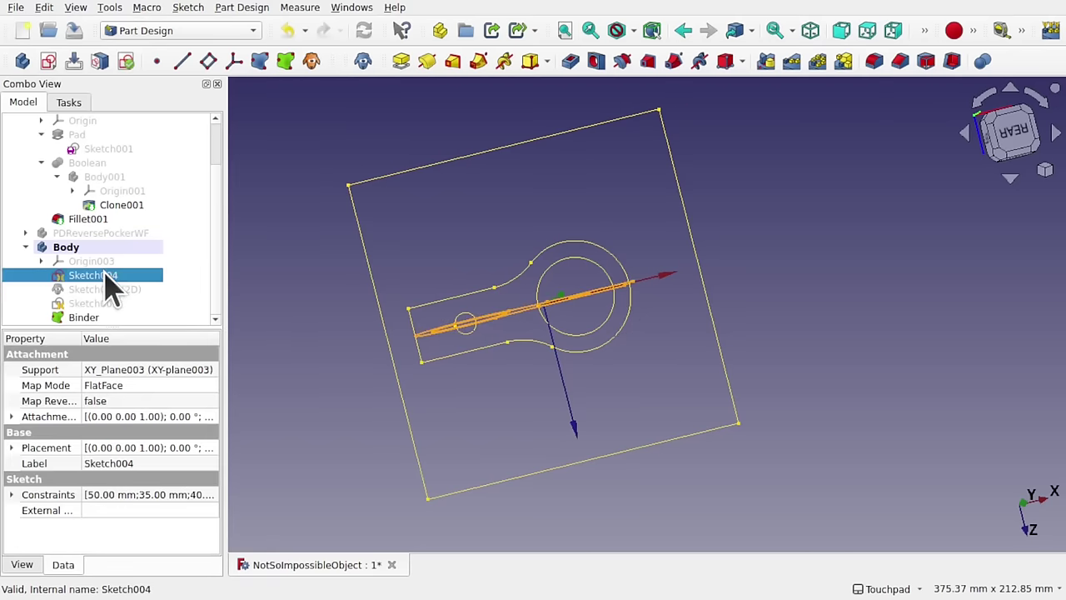
left_click(403, 63)
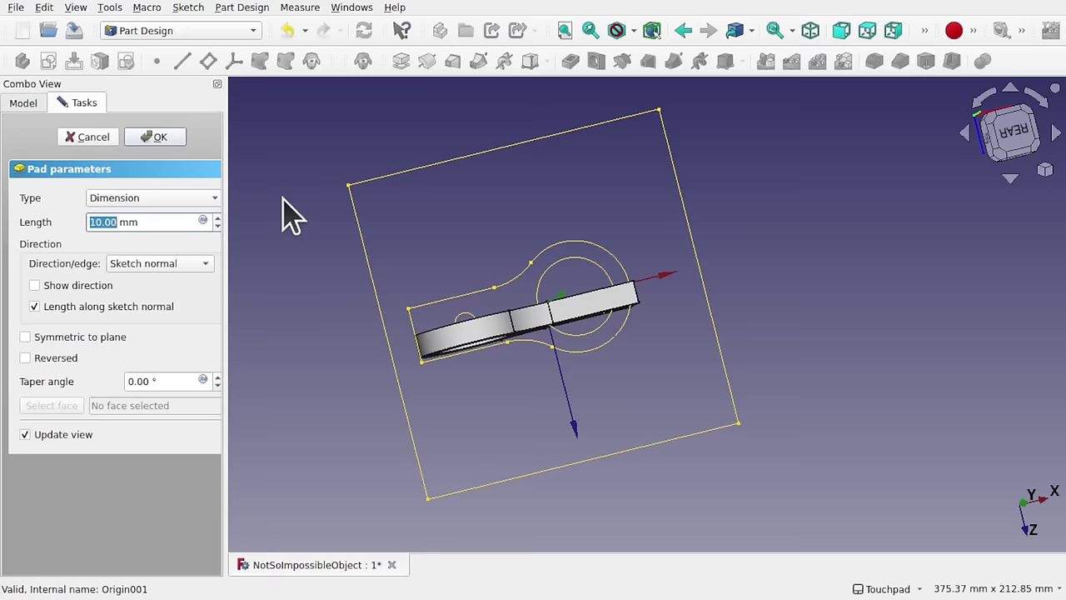
type("50")
key("Return")
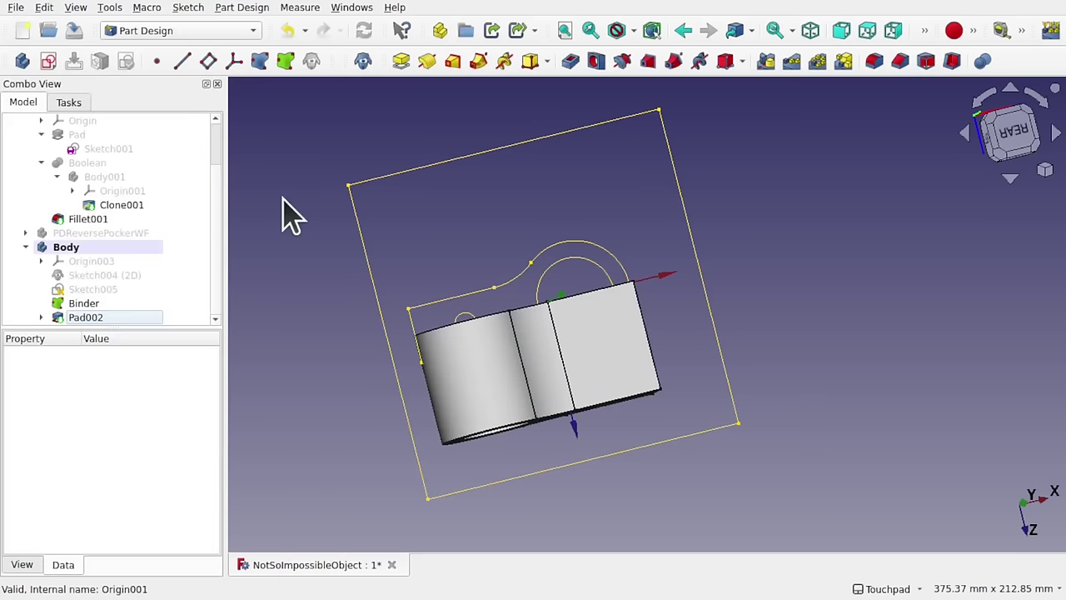
Step: Set the new pad's Midplane property to true so it extends equally on both sides of the sketch plane
left_click(87, 320)
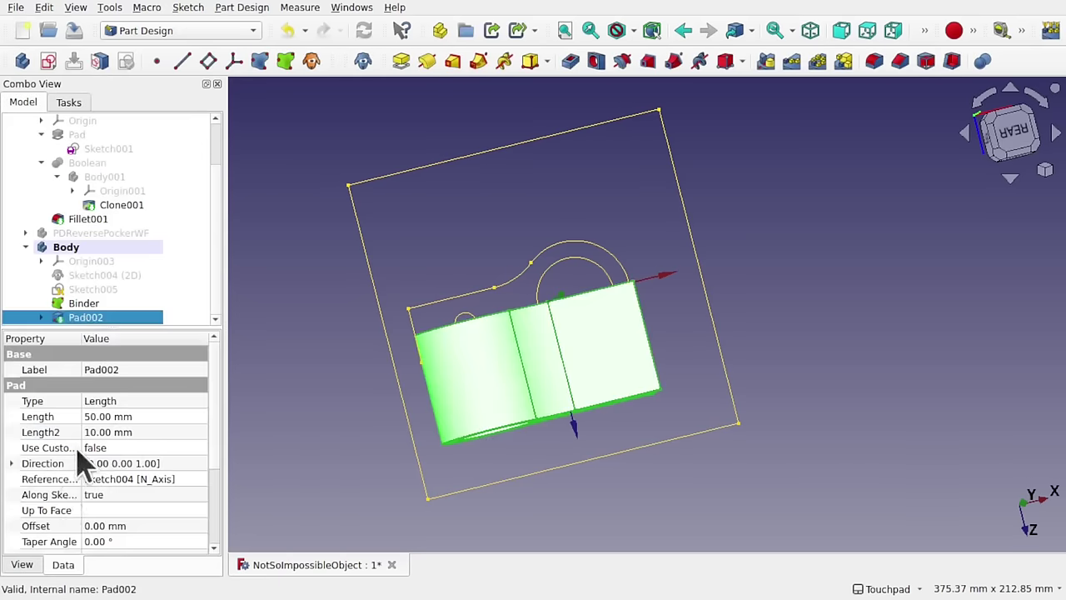
scroll(218, 538, "down", 3)
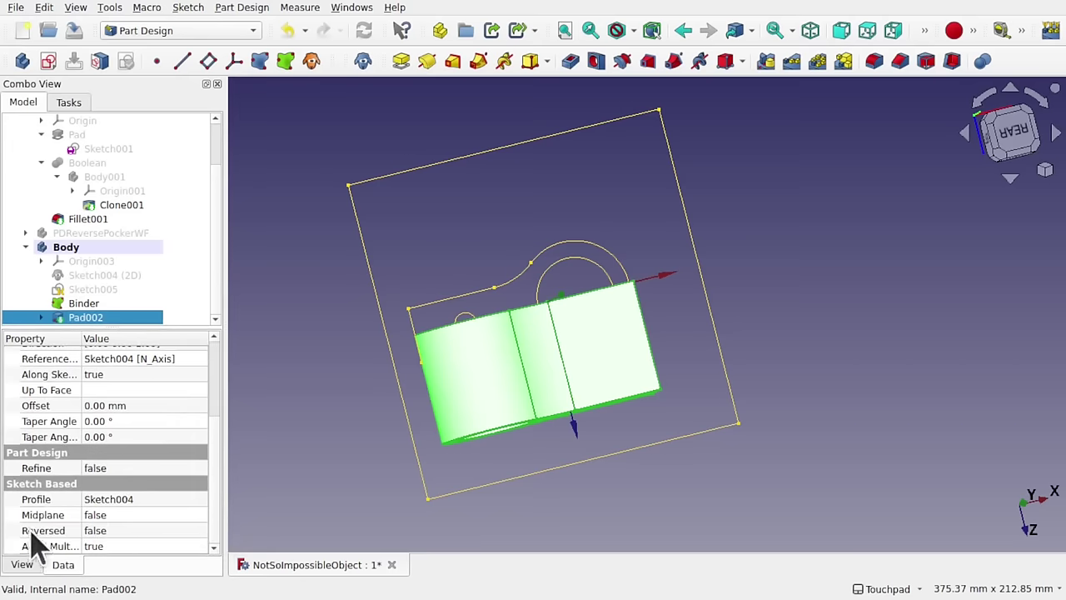
left_click(131, 516)
left_click(126, 532)
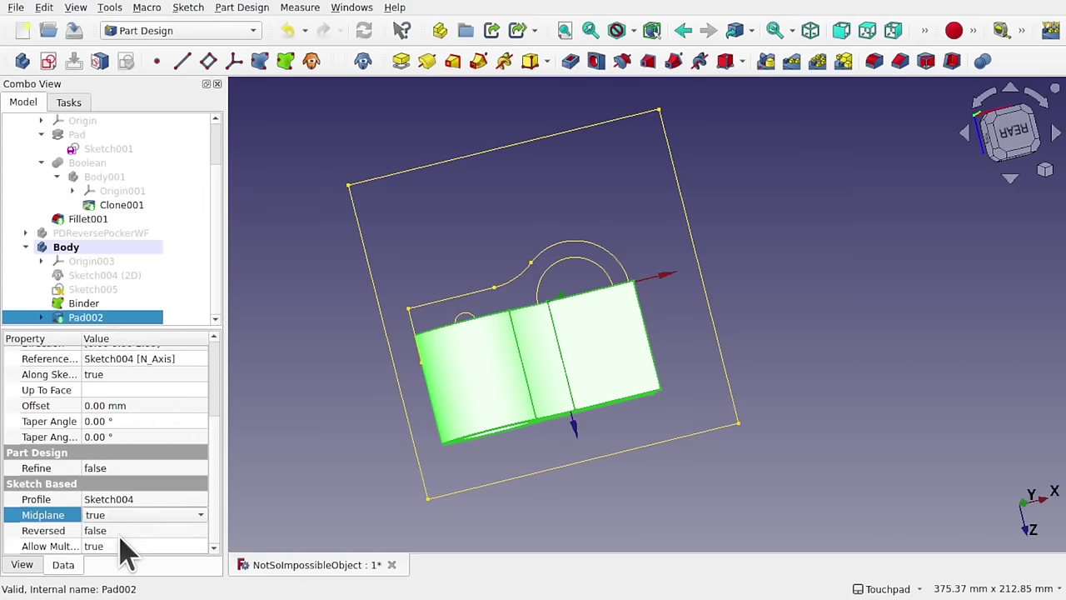
left_click(263, 449)
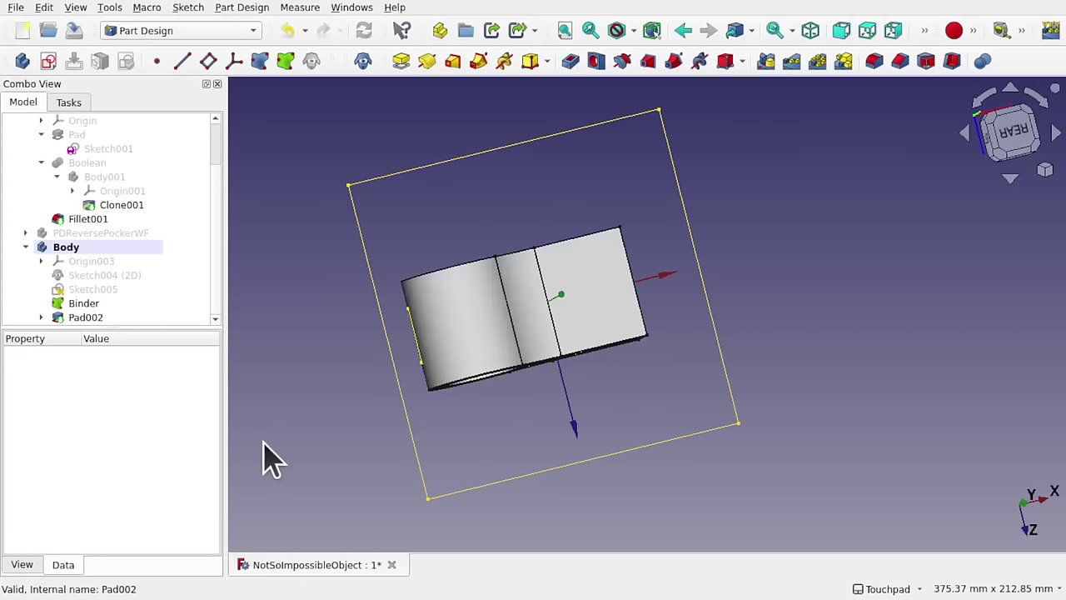
Step: Cut a pocket from the binder through the padded solid, using type Through all and symmetric to plane
left_click(107, 306)
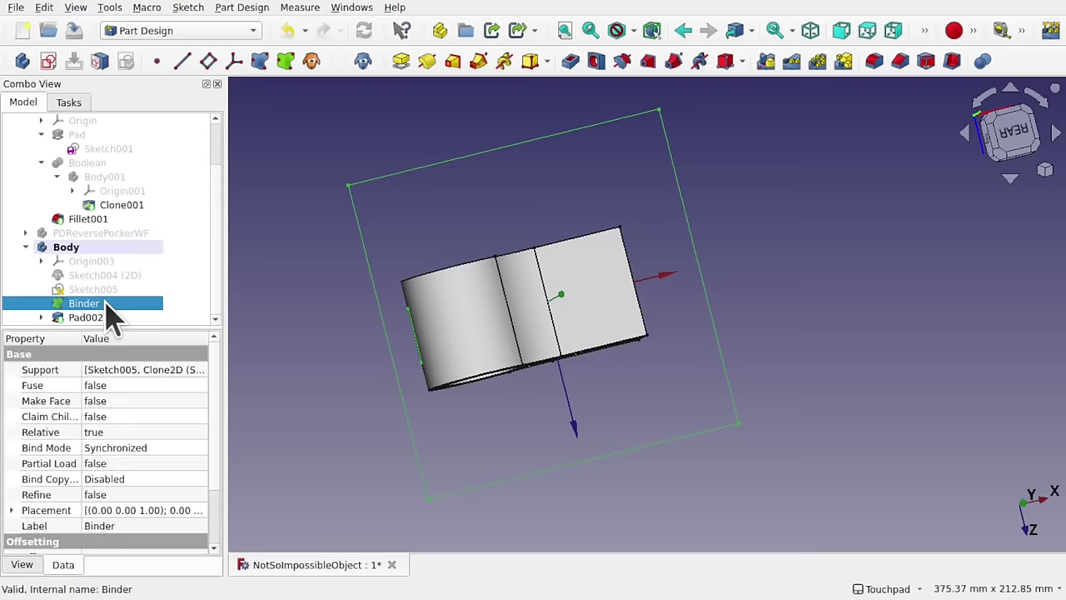
left_click_drag(624, 200, 664, 102, "alt")
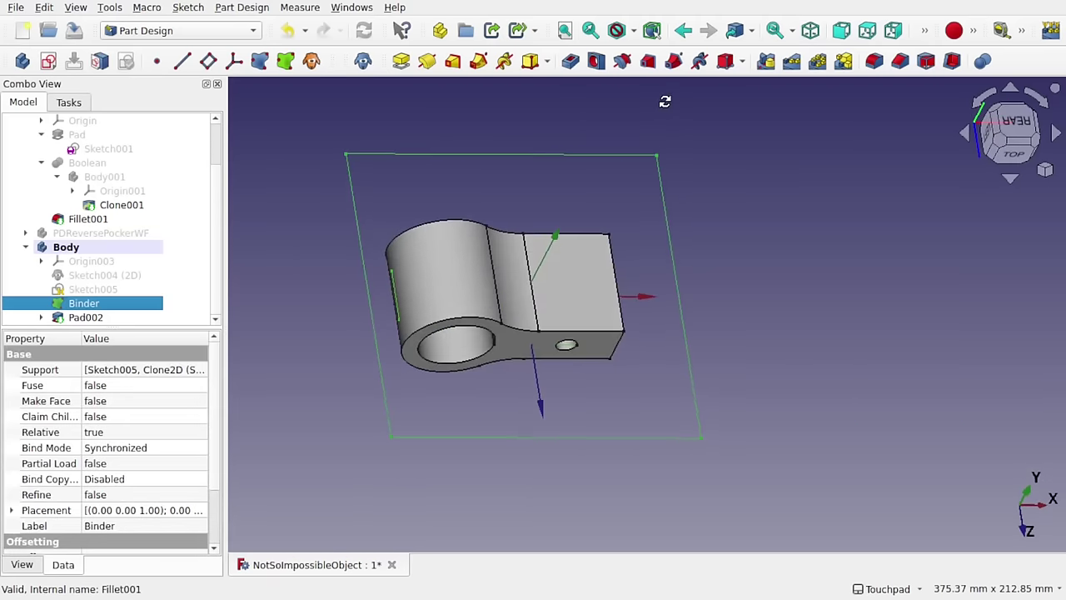
scroll(555, 209, "up", 5)
left_click_drag(554, 209, 697, 164, "shift")
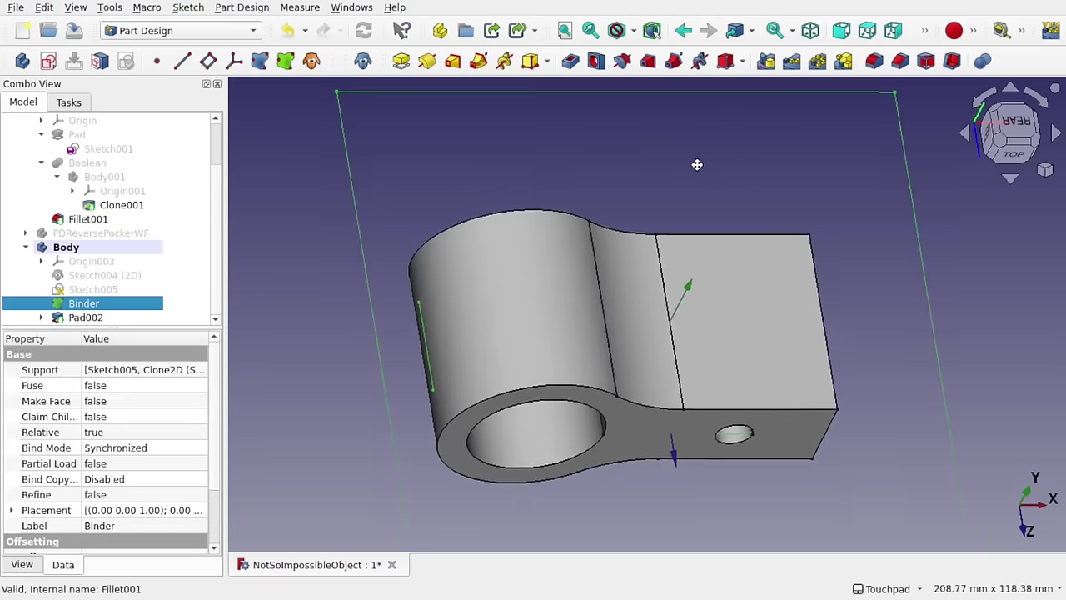
scroll(697, 164, "down", 2)
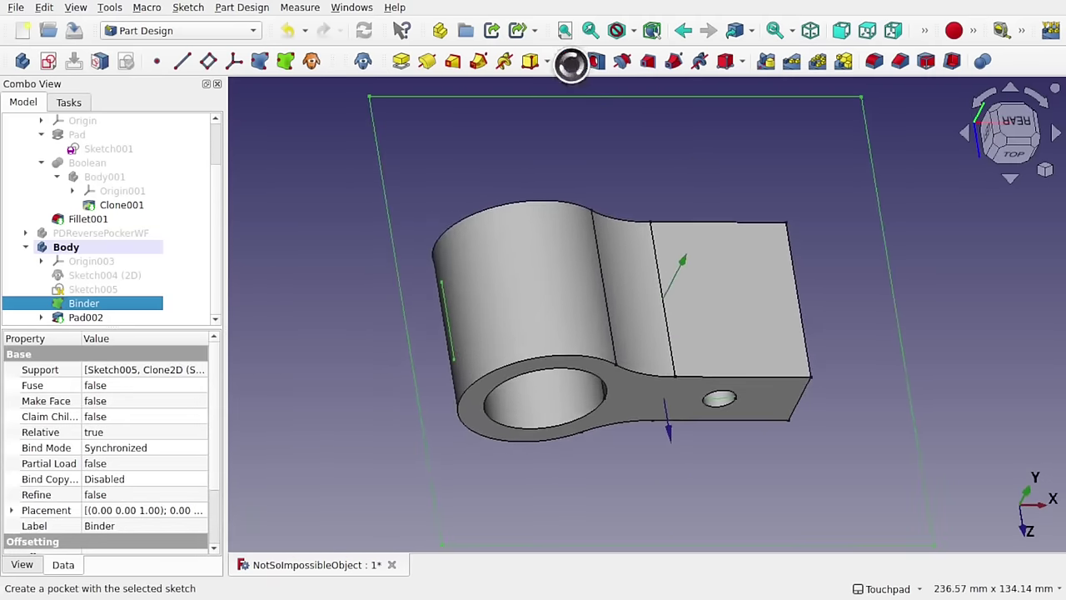
left_click(572, 65)
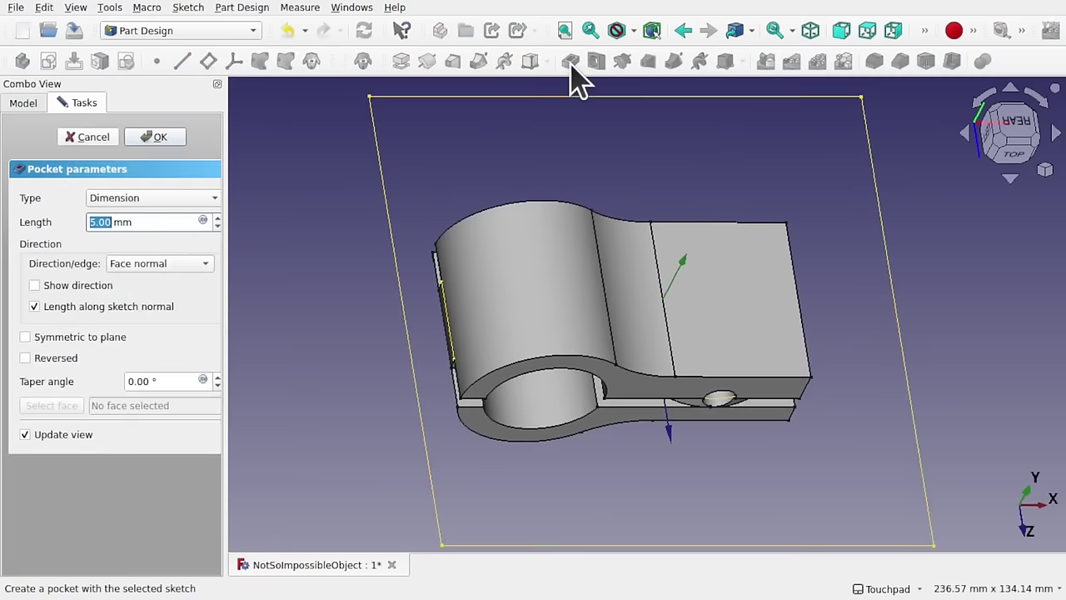
left_click(146, 204)
left_click(147, 218)
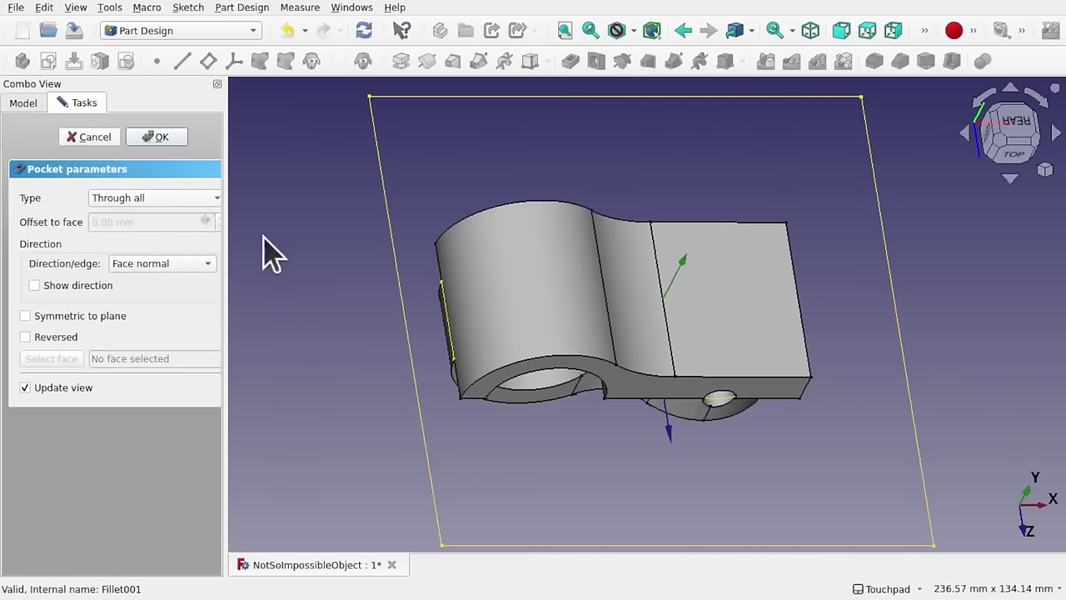
left_click(26, 316)
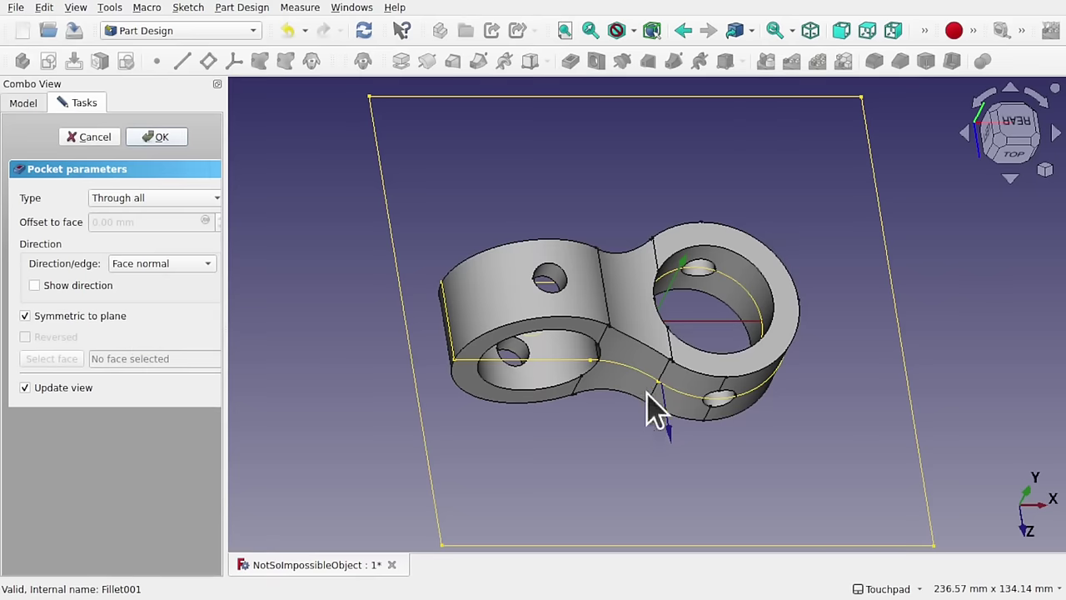
key("Return")
Step: Examine the finished part from the top, the rear and oblique angles to check both ring profiles and cross holes
left_click_drag(647, 405, 598, 411, "alt")
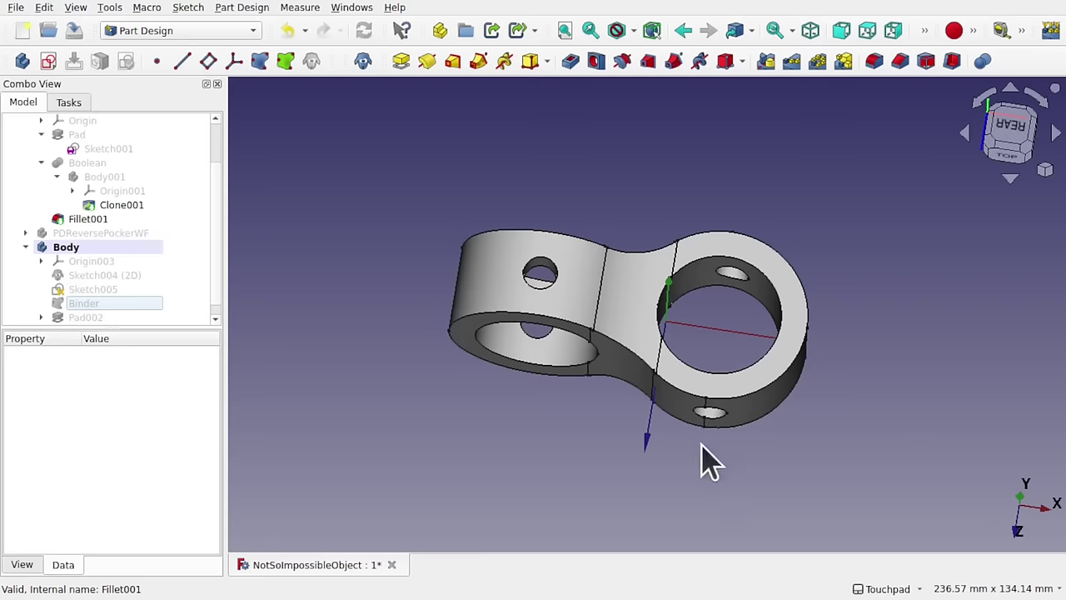
middle_click_drag(669, 467, 698, 342)
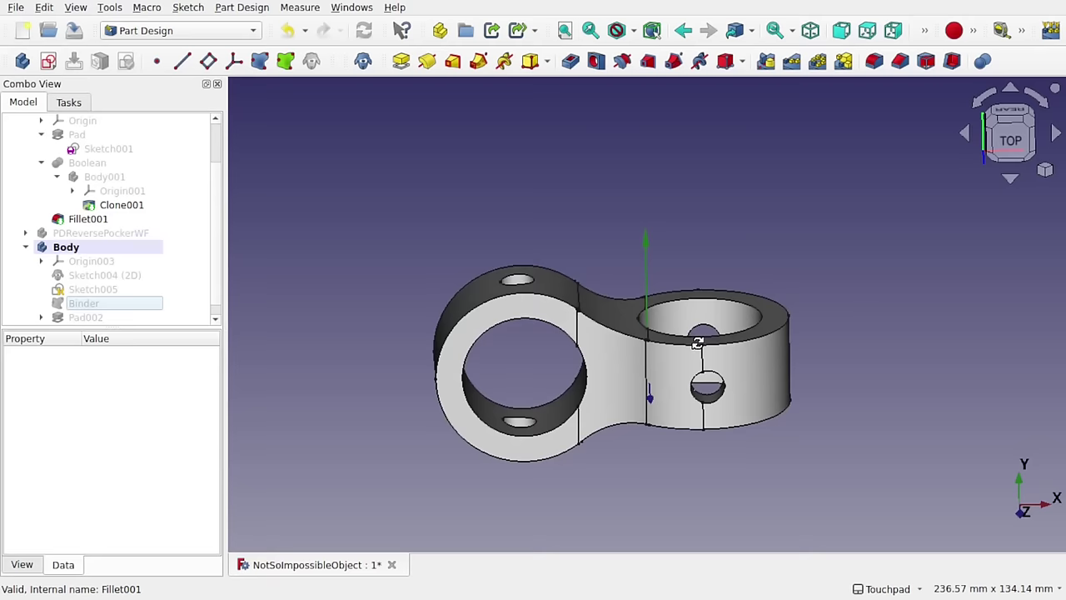
middle_click_drag(698, 342, 797, 262)
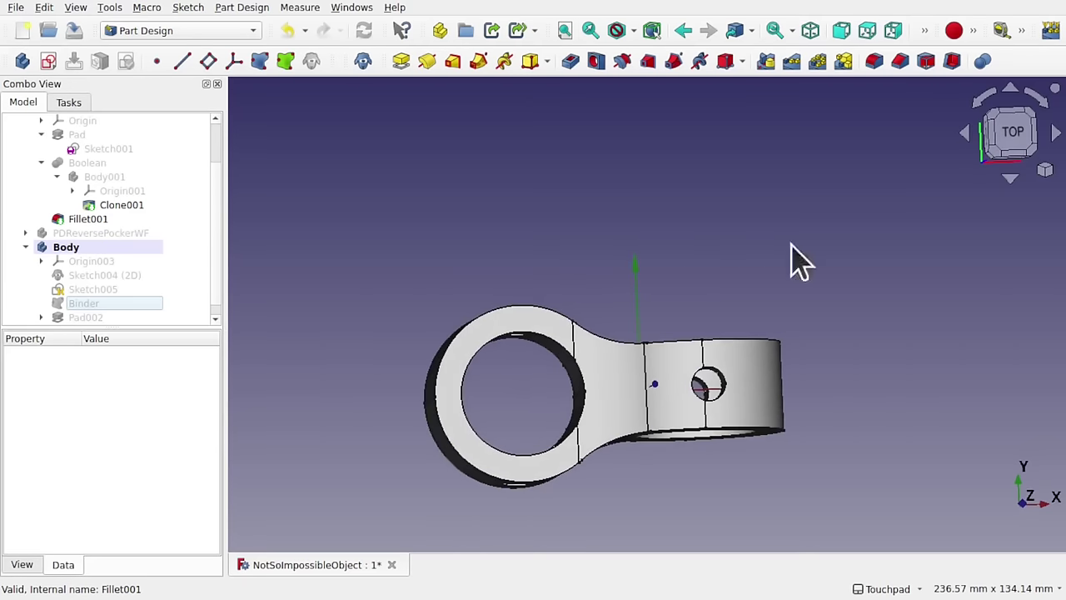
left_click(1012, 138)
middle_click_drag(666, 222, 665, 342)
middle_click_drag(636, 174, 693, 355, "shift")
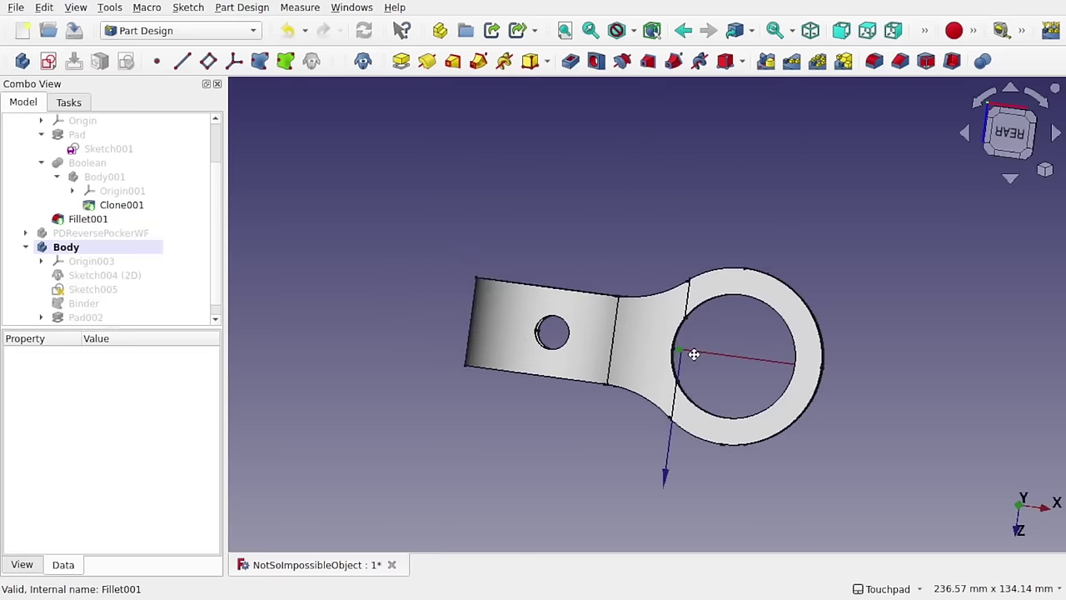
left_click(1009, 147)
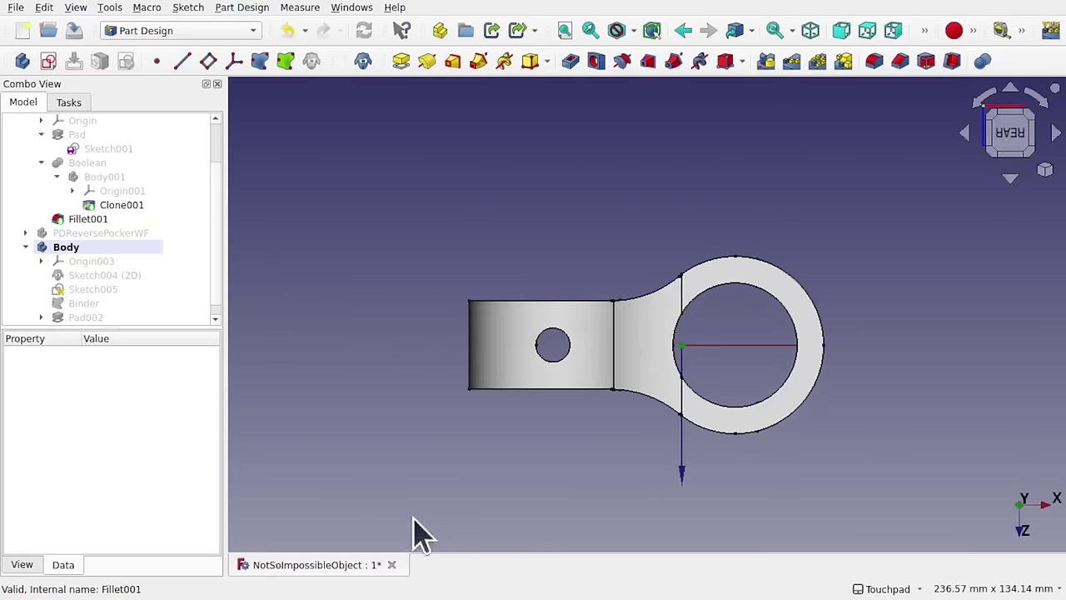
middle_click_drag(673, 452, 685, 416)
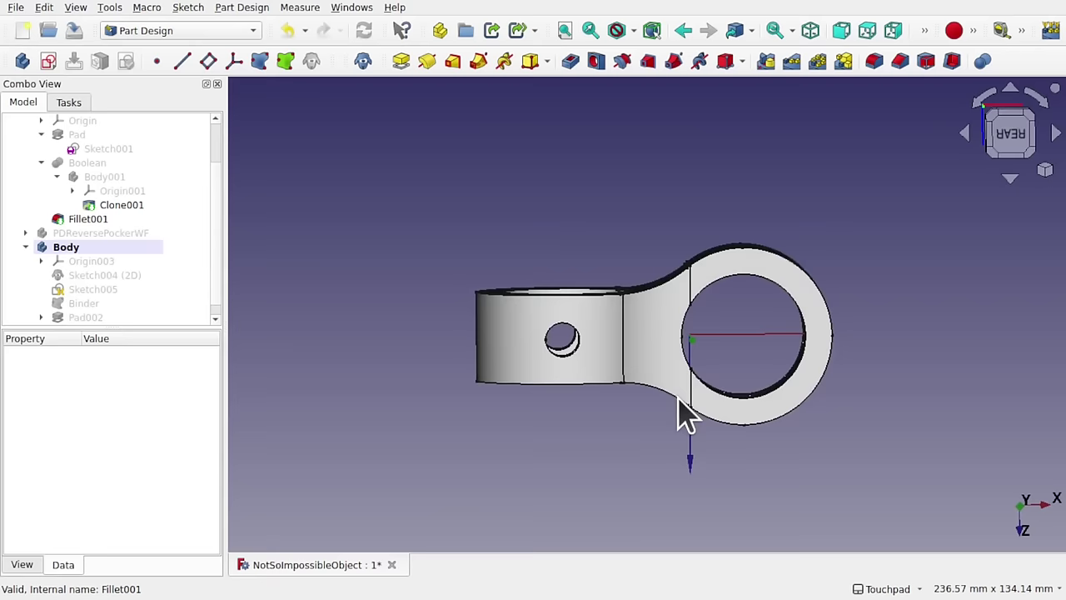
Step: Rename the new body as PDClonedSketchWF
left_click(67, 247)
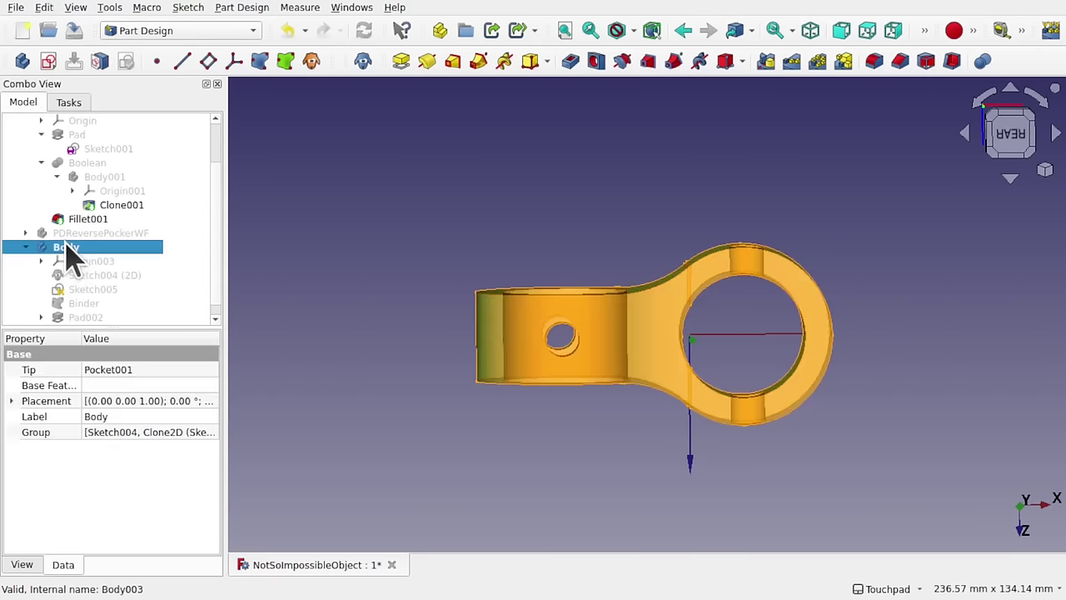
right_click(66, 247)
left_click(173, 524)
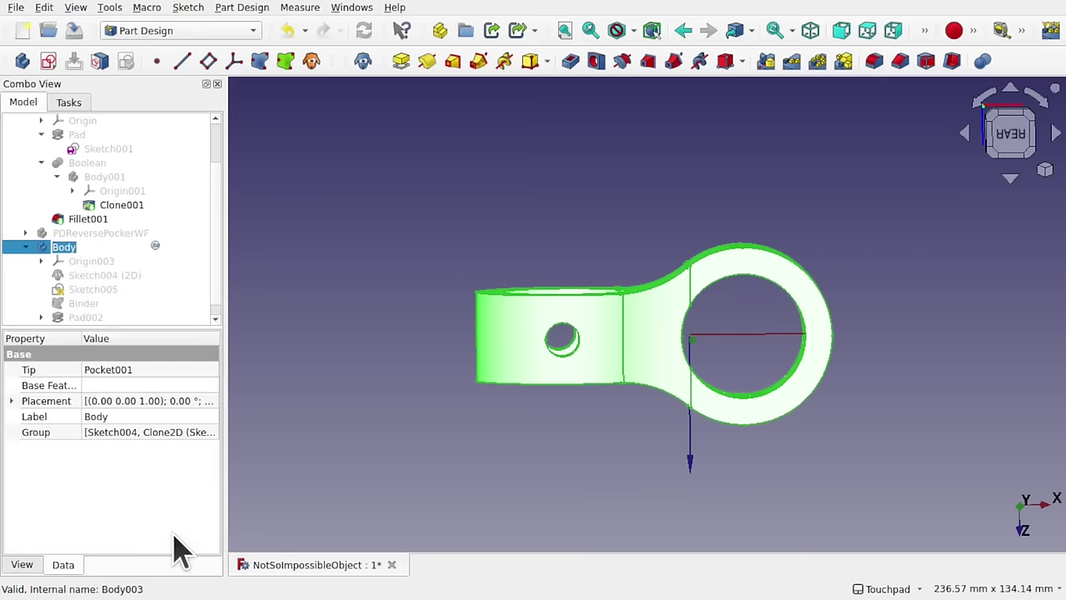
type("ClonredSketch")
key("Home")
type("PD")
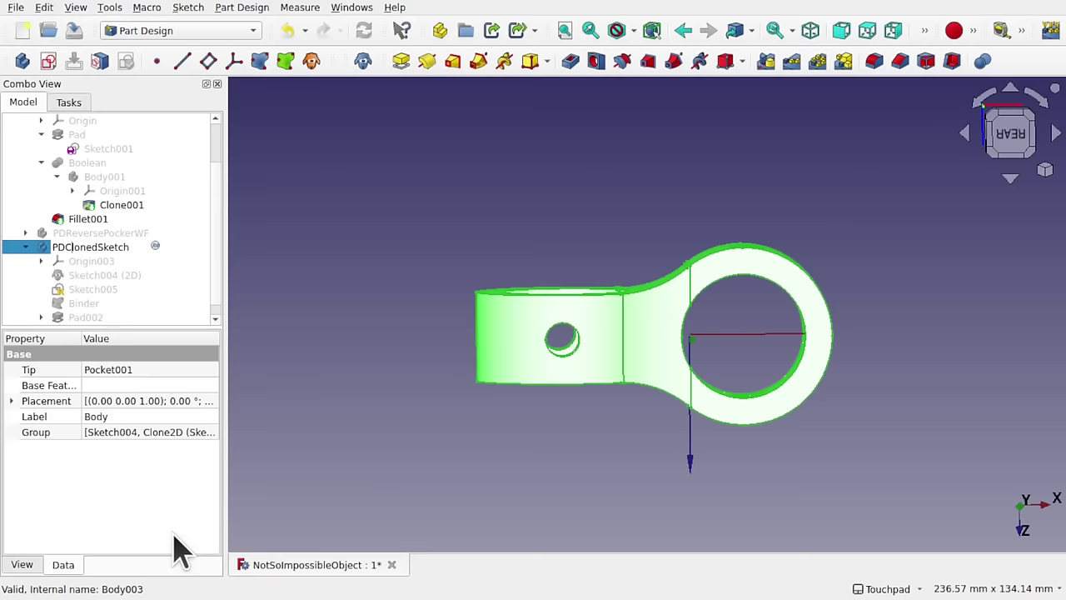
key("End")
type("WF")
key("Return")
double_click(108, 248)
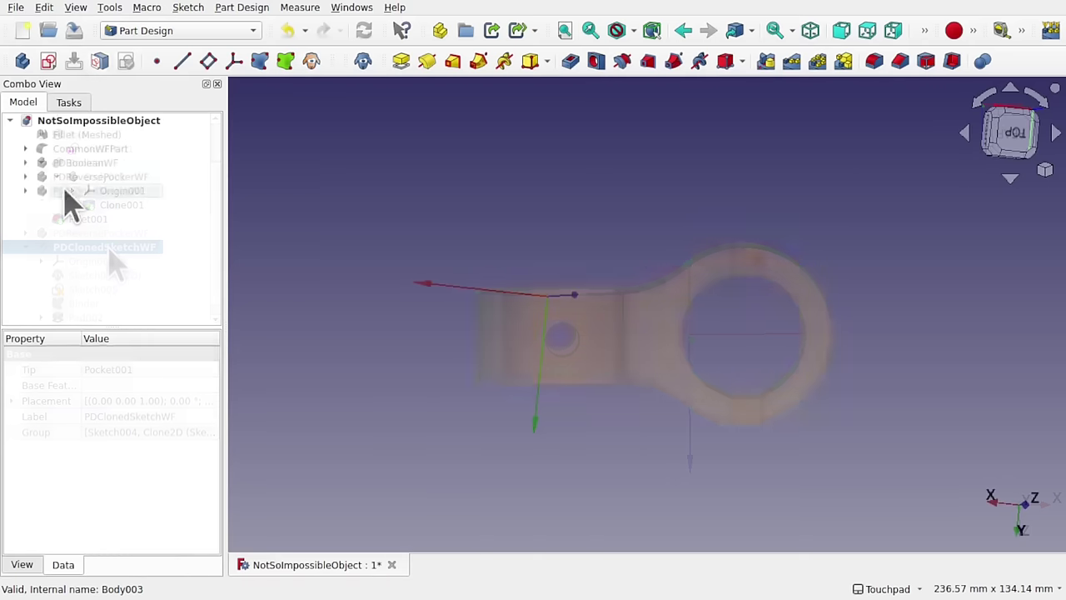
Step: Toggle the visibility of the PDReversePockerWF body, leaving only PDClonedSketchWF shown, and inspect the part from an oblique rear angle
key("space")
left_click(115, 178)
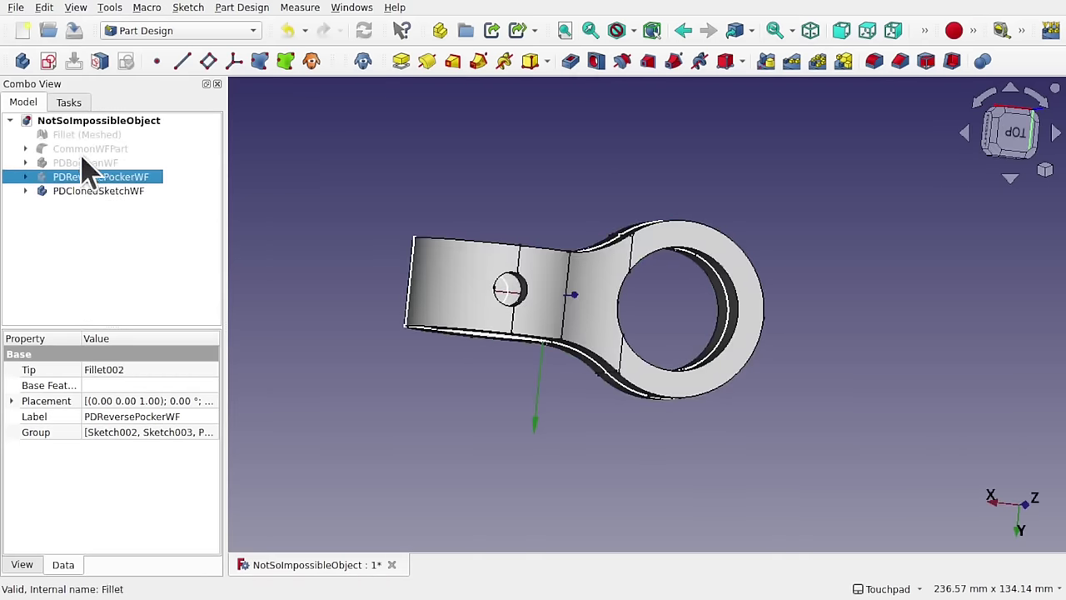
key("space")
left_click(114, 259)
left_click_drag(683, 388, 688, 247, "alt")
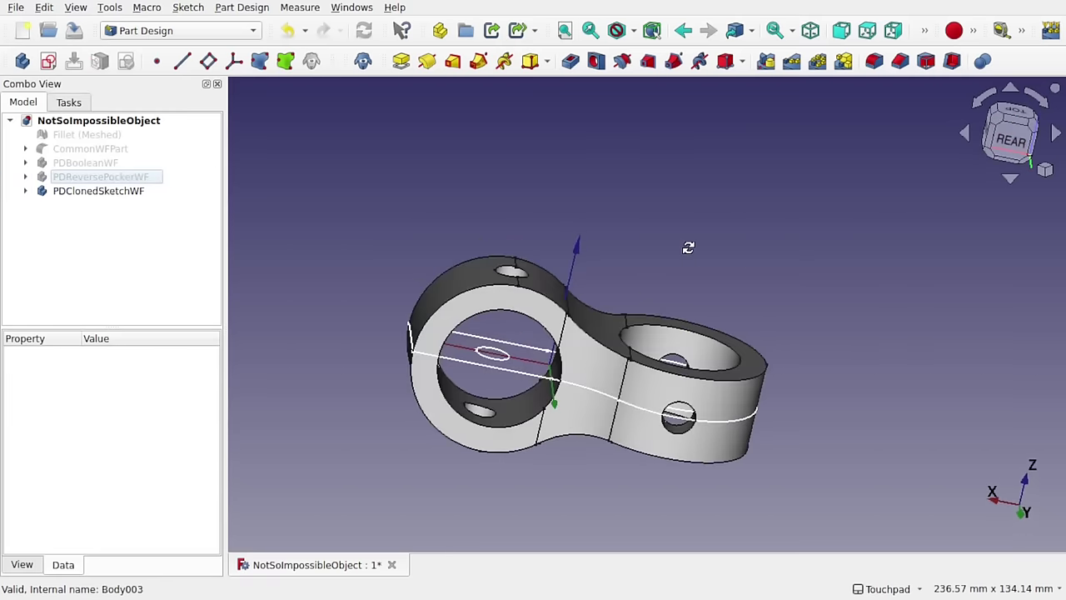
left_click(469, 364)
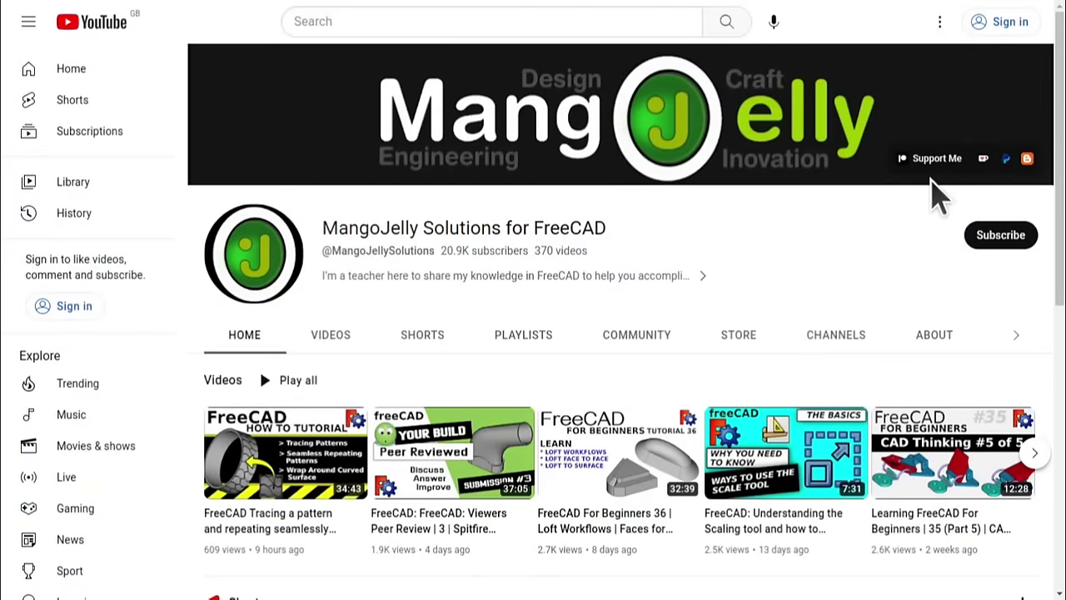
Step: Open the About page of the MangoJelly Solutions channel on YouTube and examine the donation links in its description
left_click(935, 342)
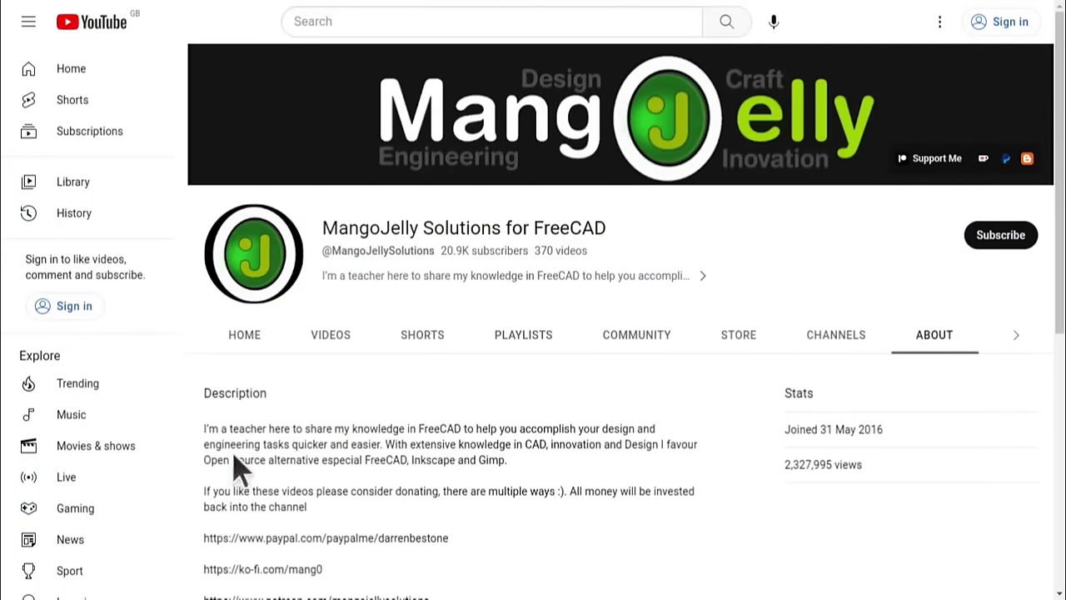
scroll(233, 458, "down", 2)
left_click_drag(447, 422, 206, 342)
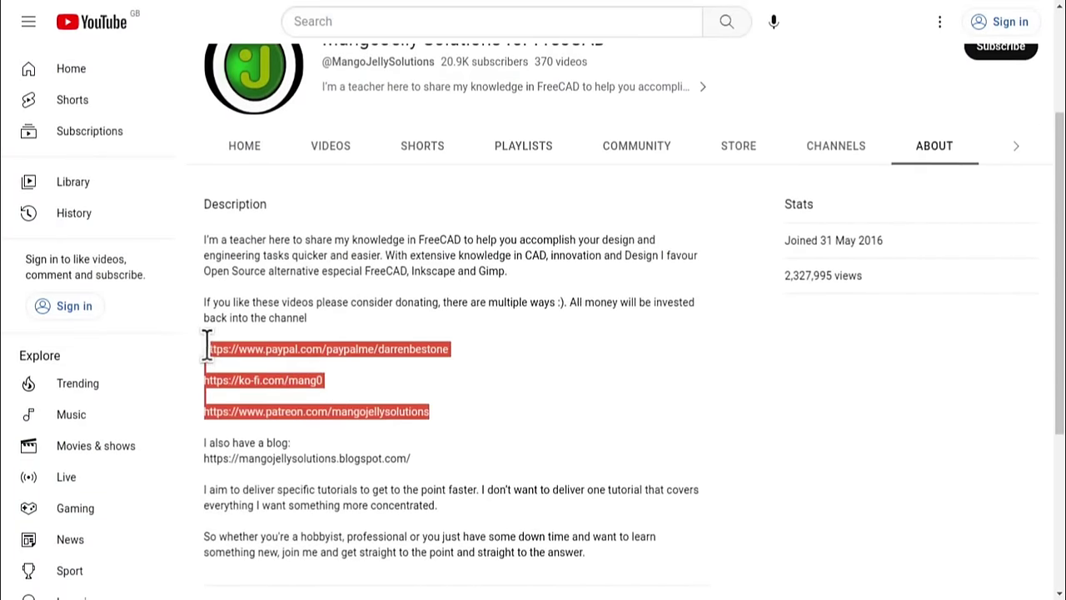
left_click(487, 421)
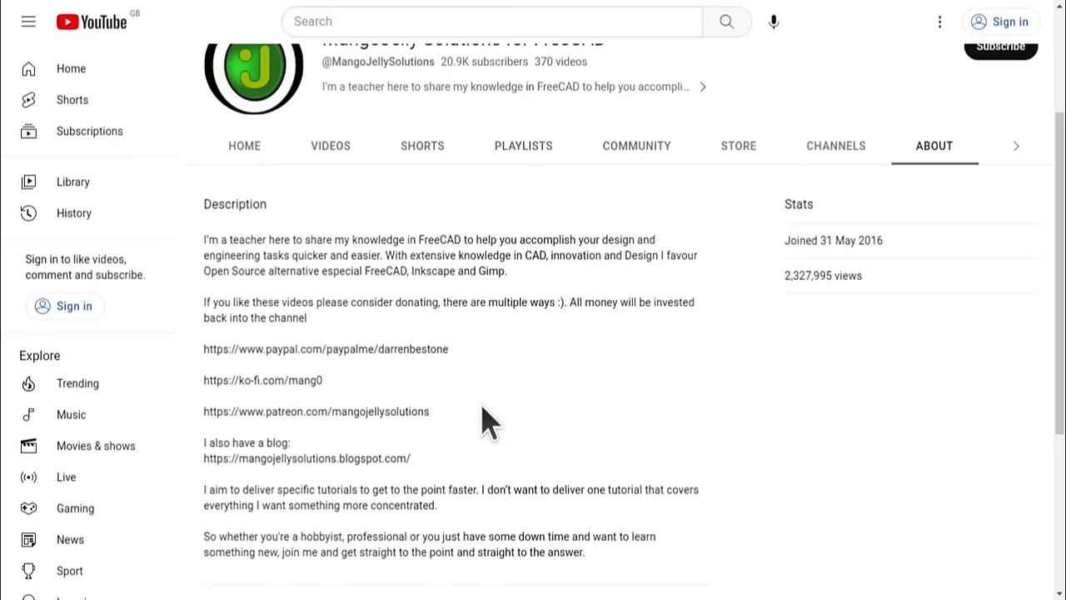